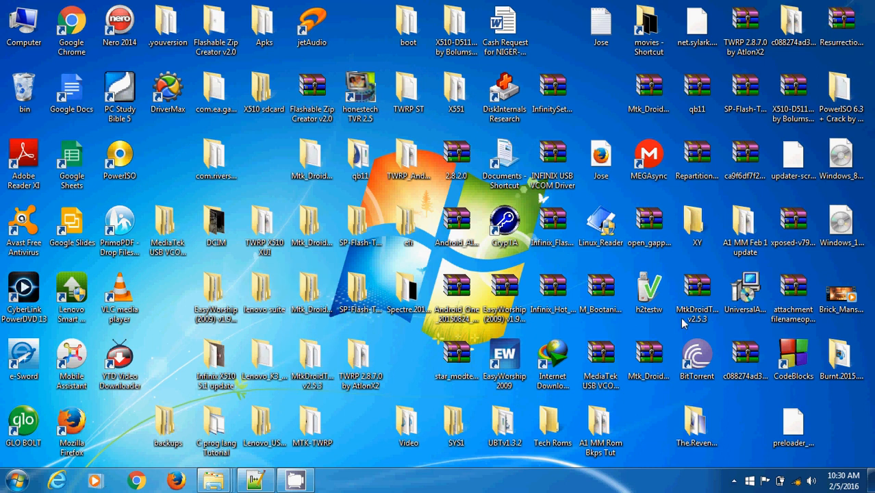
Restore the CamStudio recorder, reduce it to its compact toolbar and park it at the desktop's upper corner
left_click(734, 481)
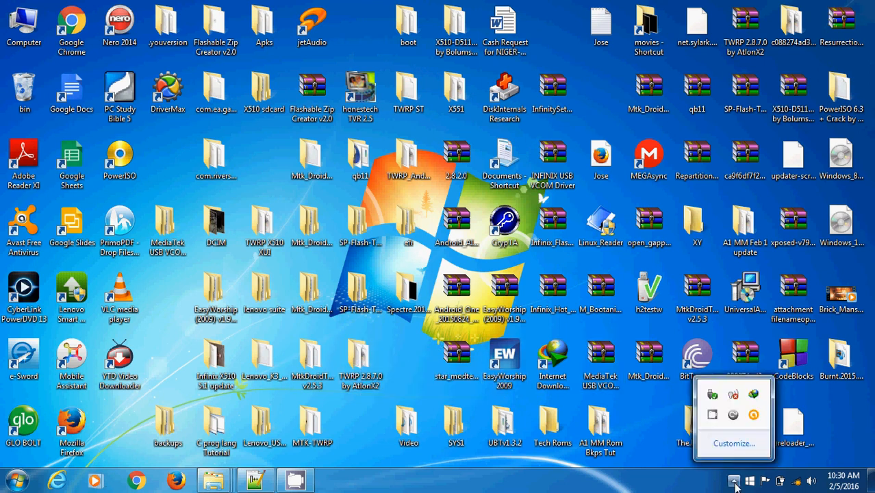
left_click(715, 417)
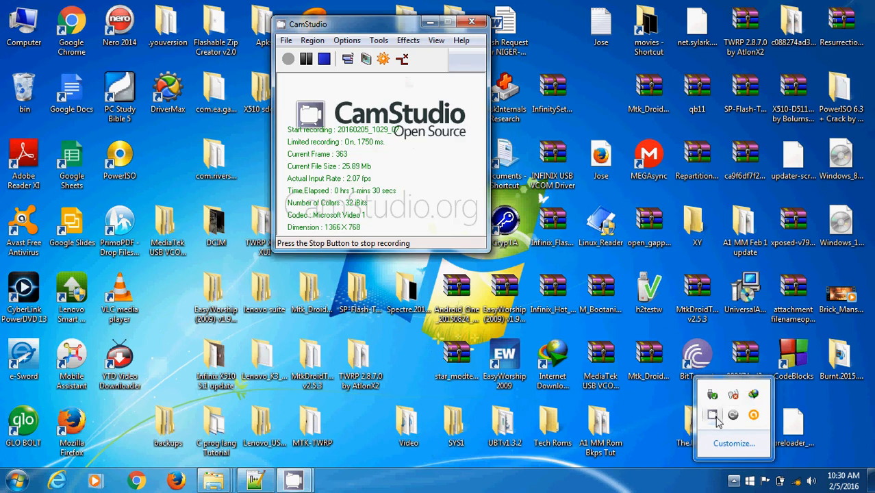
left_click(347, 62)
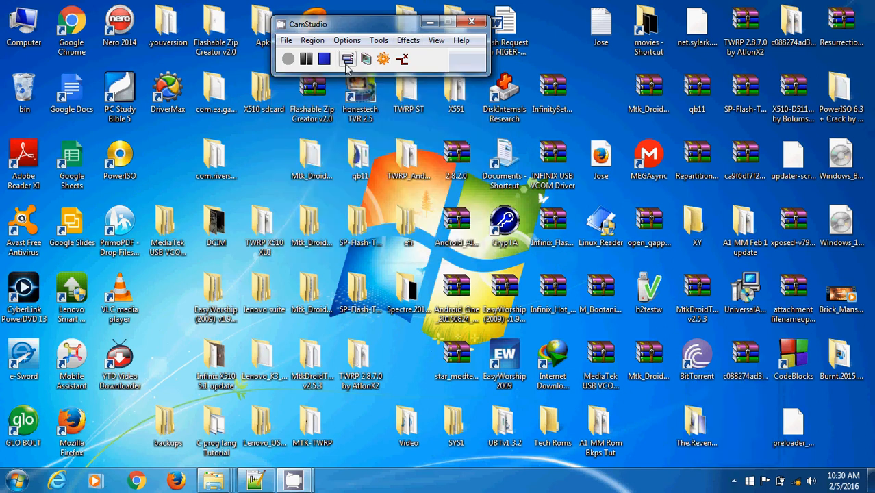
left_click(347, 60)
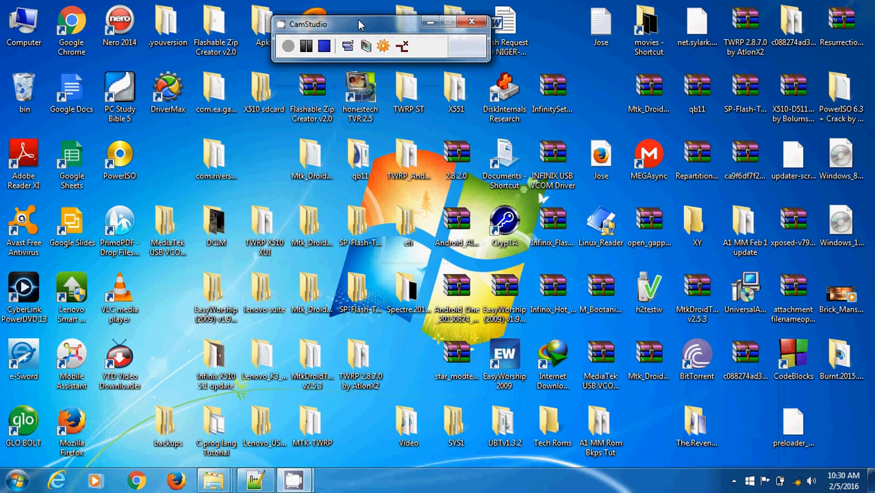
left_click_drag(361, 26, 829, 13)
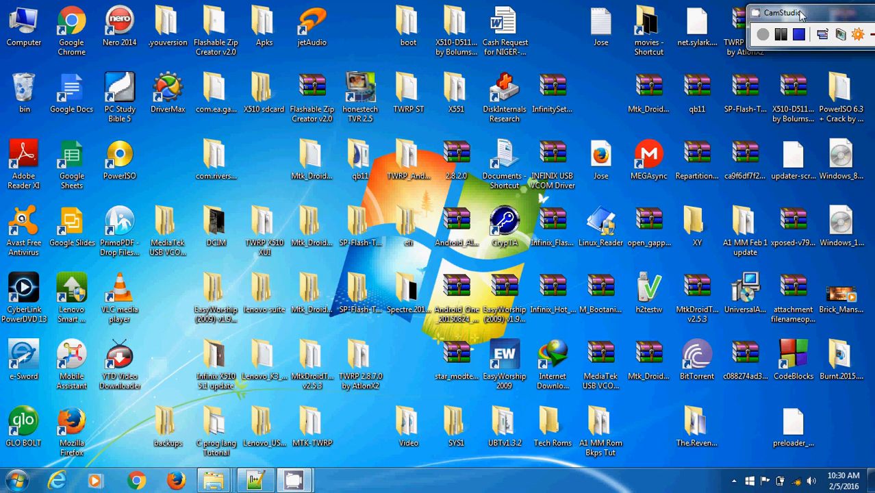
left_click_drag(800, 11, 825, 9)
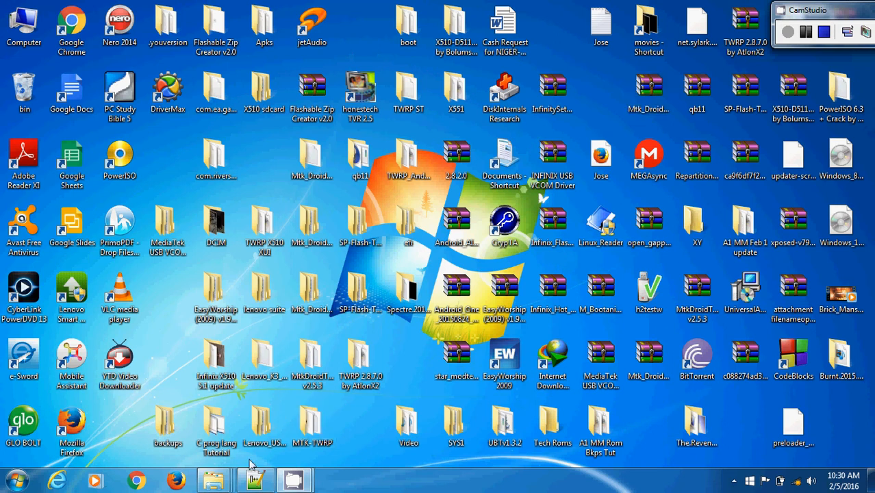
mouse_move(257, 480)
mouse_move(226, 475)
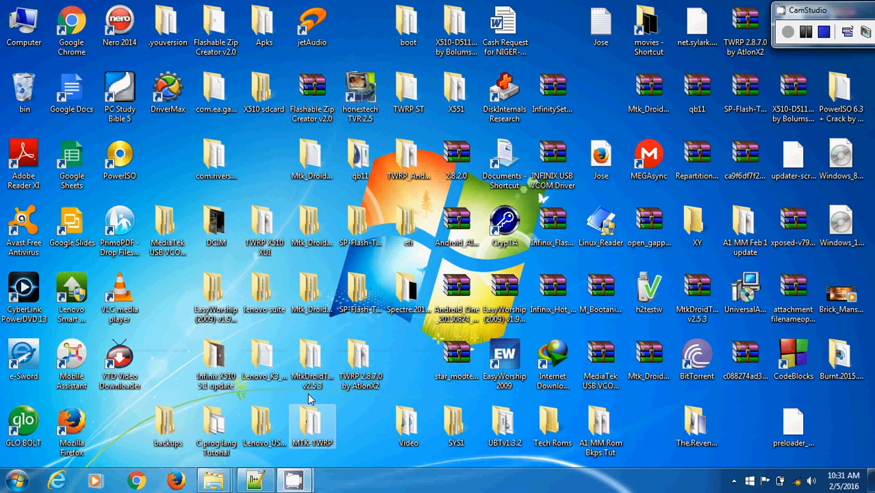
left_click(305, 363)
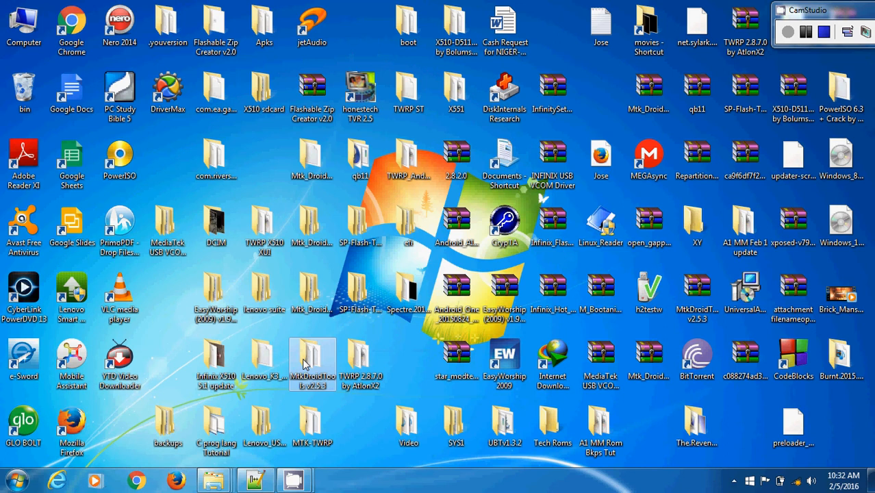
mouse_move(302, 352)
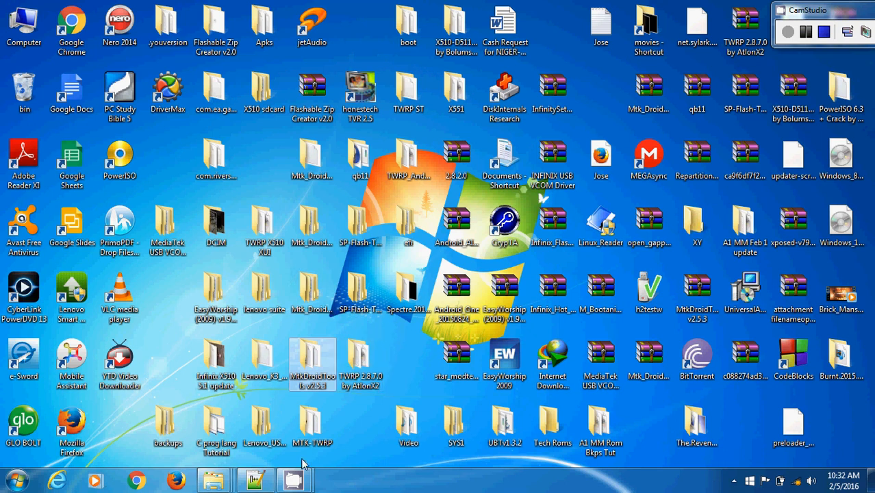
mouse_move(306, 475)
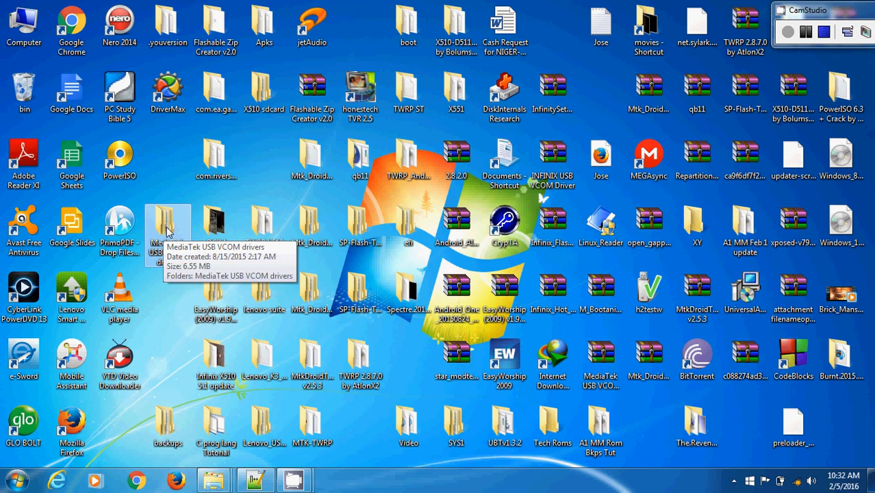
Open the computer's system properties and launch Device Manager from there
left_click(18, 482)
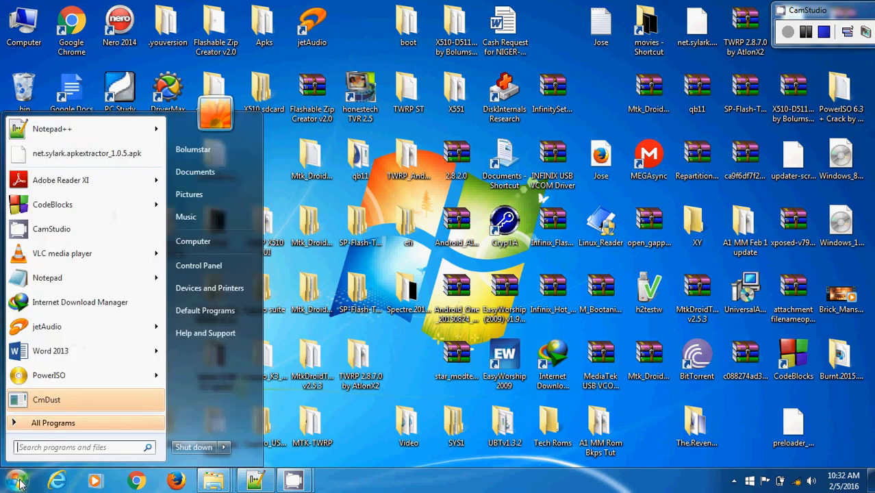
right_click(202, 242)
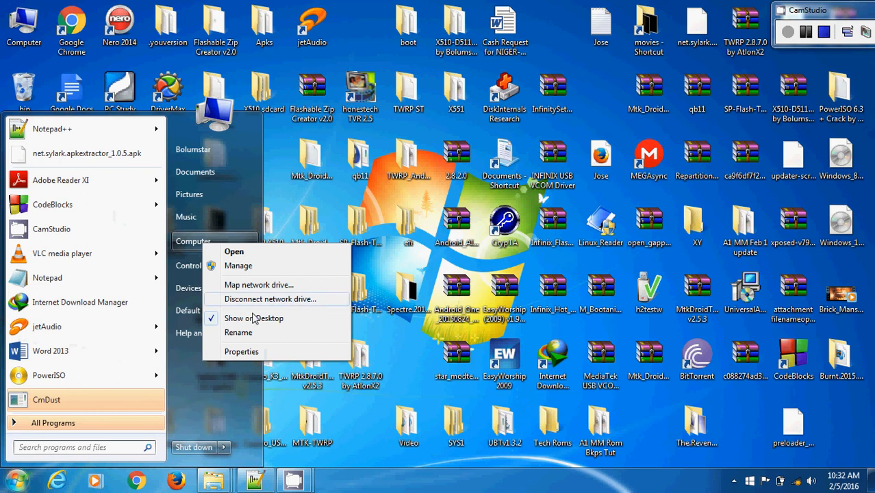
left_click(241, 351)
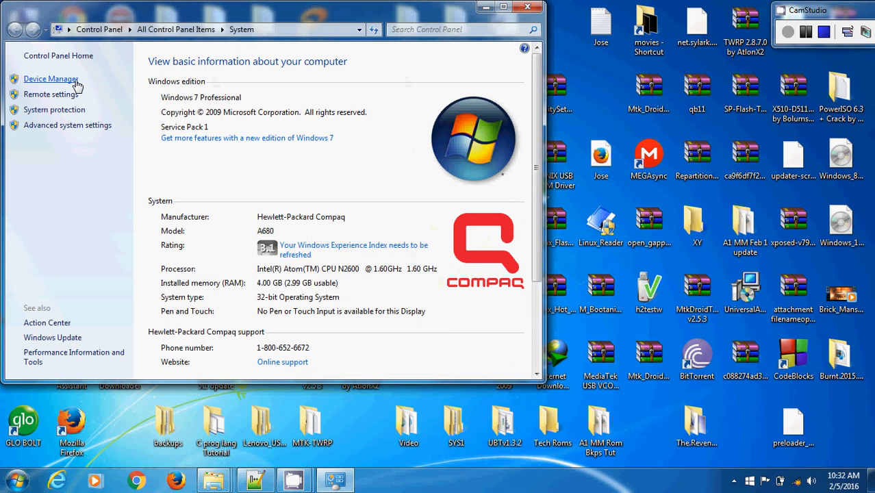
left_click(76, 82)
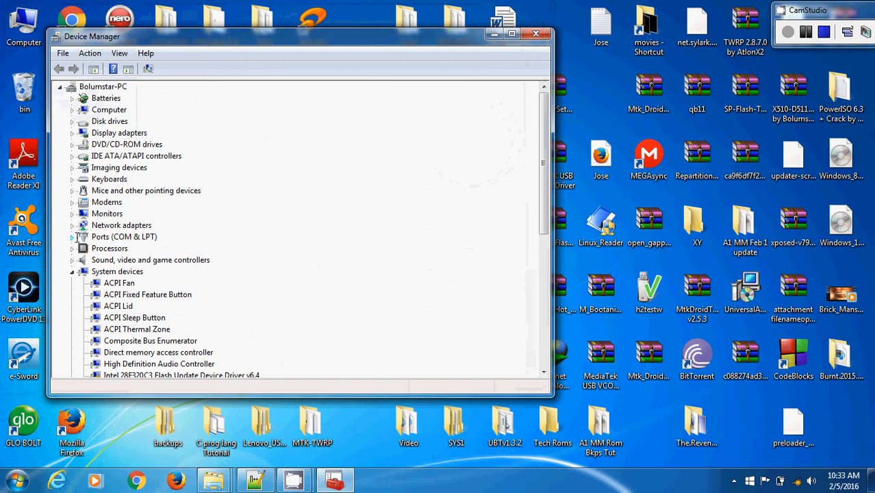
Expand the Ports (COM & LPT) category in the device tree
left_click(72, 236)
left_click(72, 236)
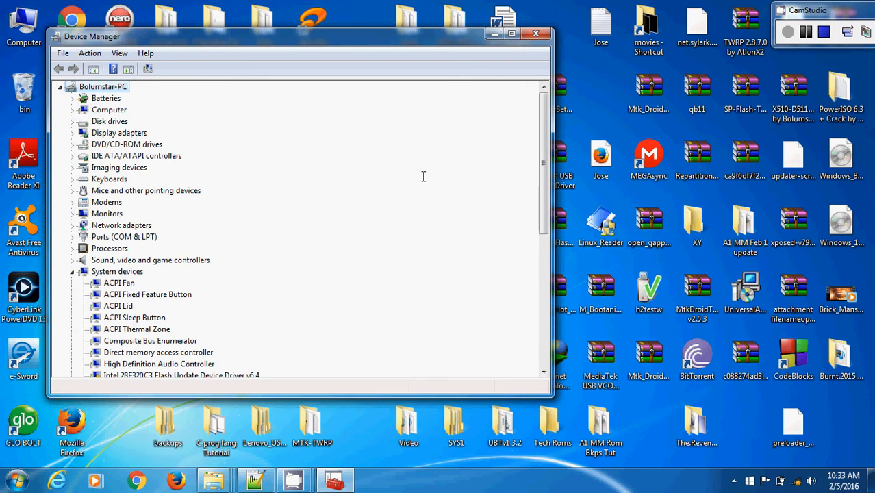
left_click(806, 37)
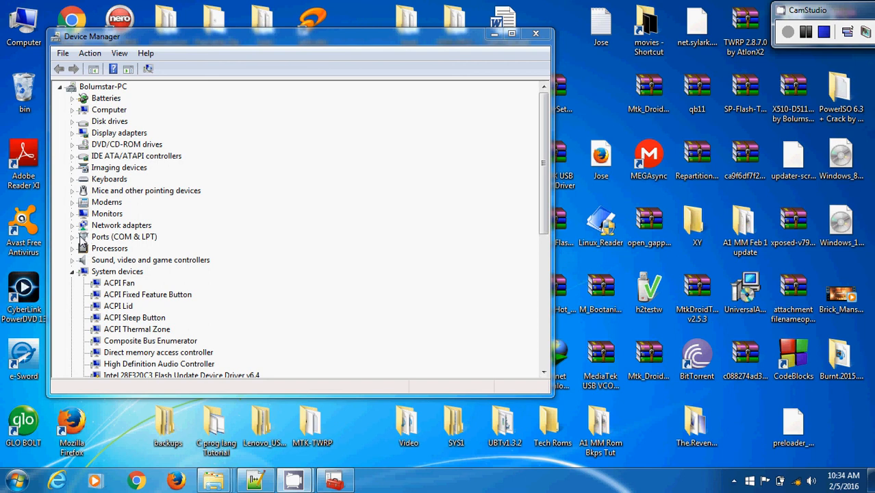
left_click(72, 237)
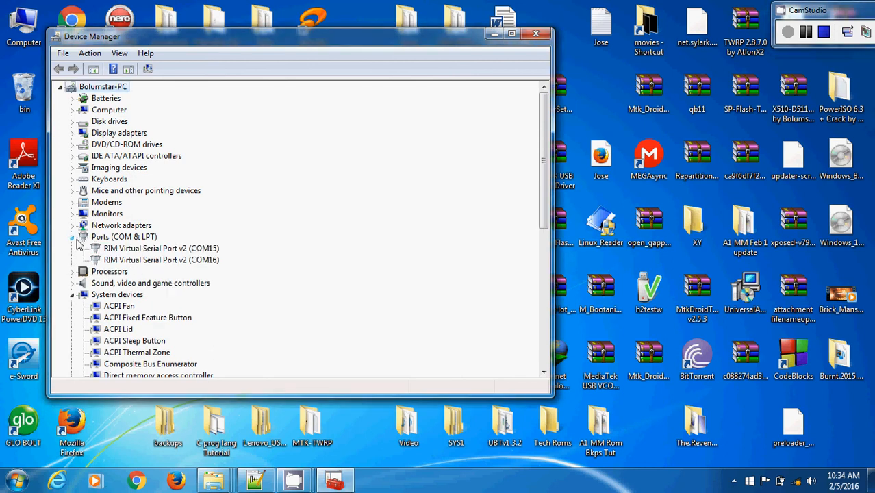
Start a driver update for RIM Virtual Serial Port v2 (COM15), choosing to pick from the list of drivers on the computer
left_click(156, 252)
right_click(157, 252)
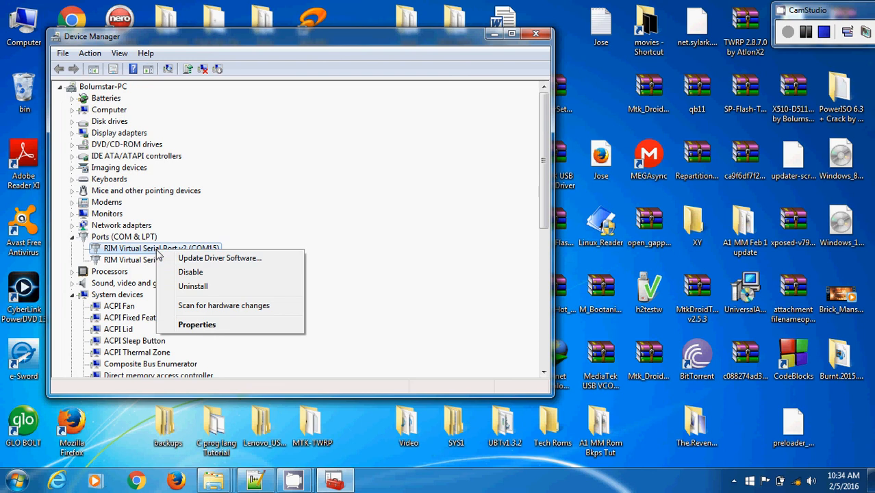
left_click(208, 259)
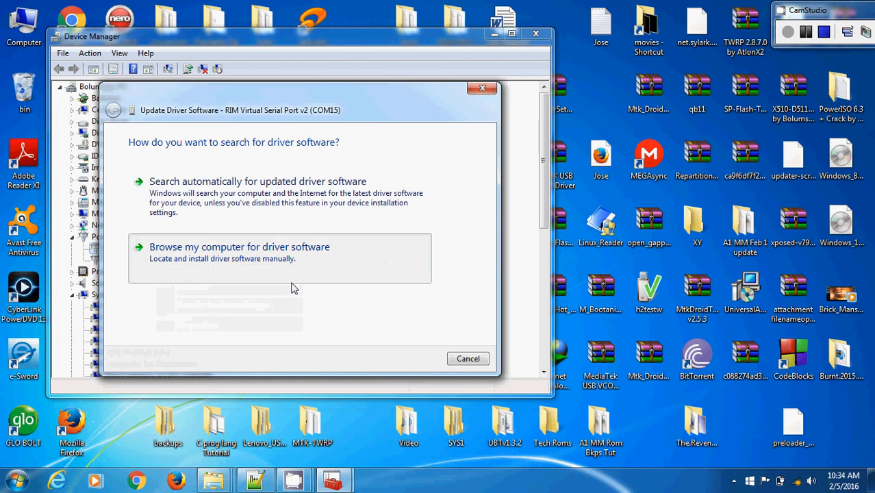
left_click(268, 270)
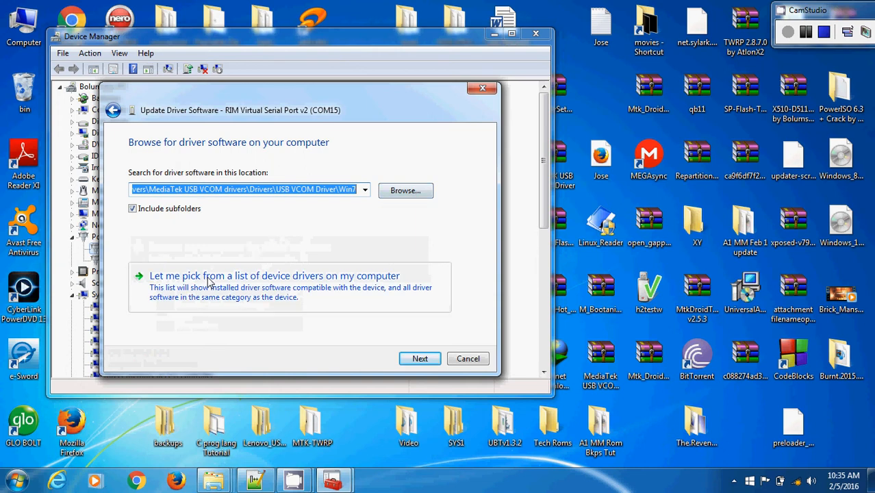
left_click(253, 281)
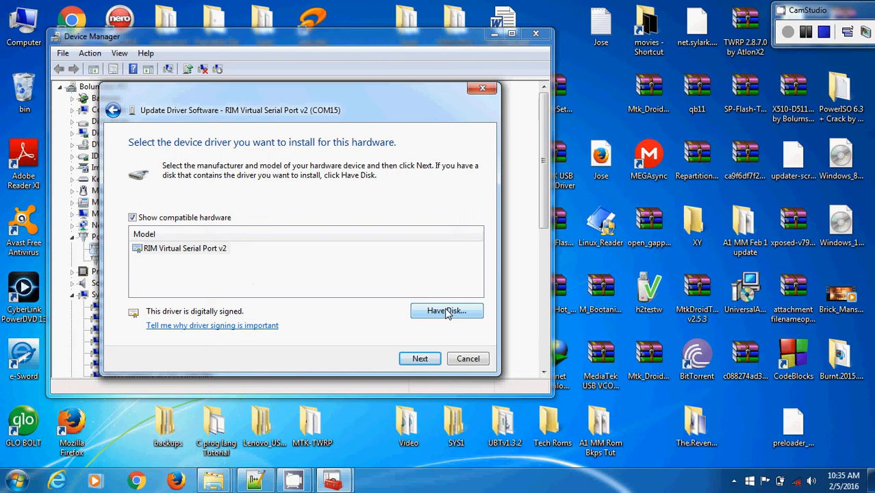
Load the driver from disk using usb2ser_Win7.inf in MediaTek USB VCOM drivers > Drivers > USB VCOM Driver > Win7
left_click(446, 312)
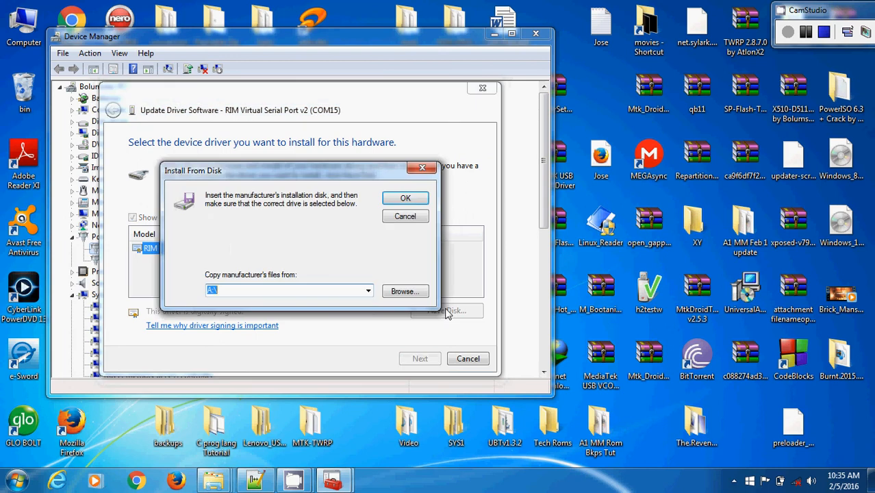
left_click(405, 300)
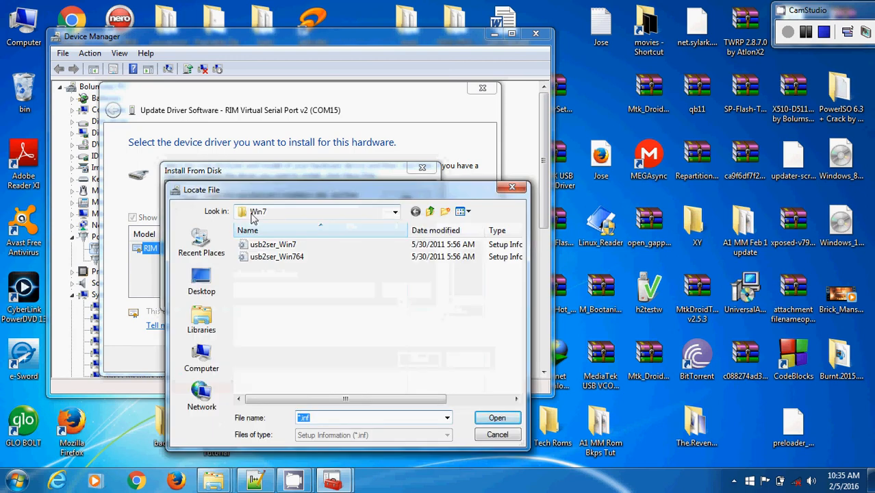
left_click(430, 212)
left_click(430, 212)
left_click(430, 213)
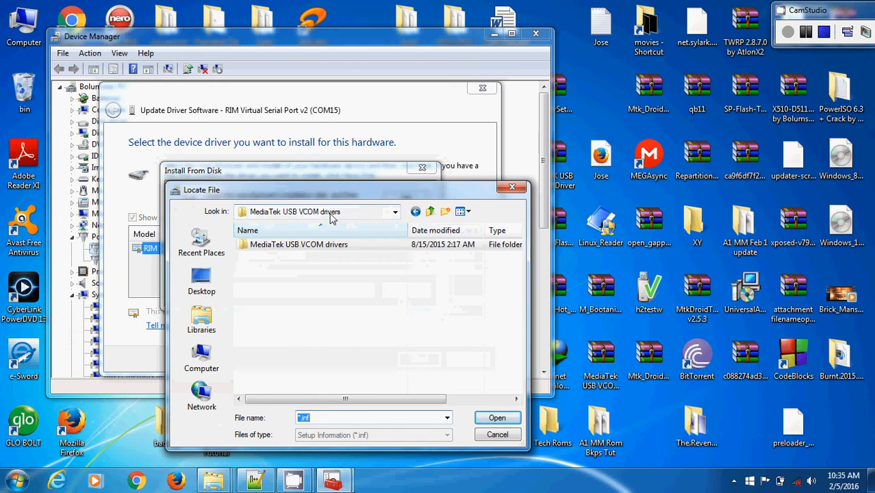
double_click(286, 251)
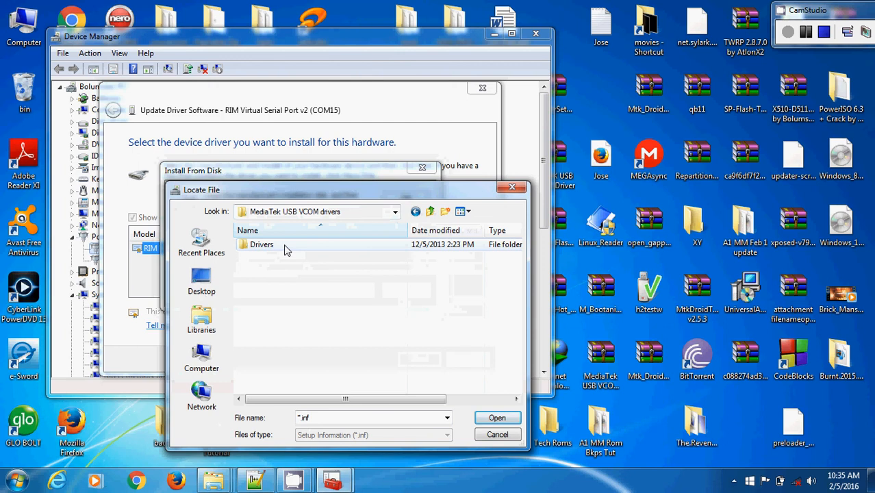
double_click(286, 248)
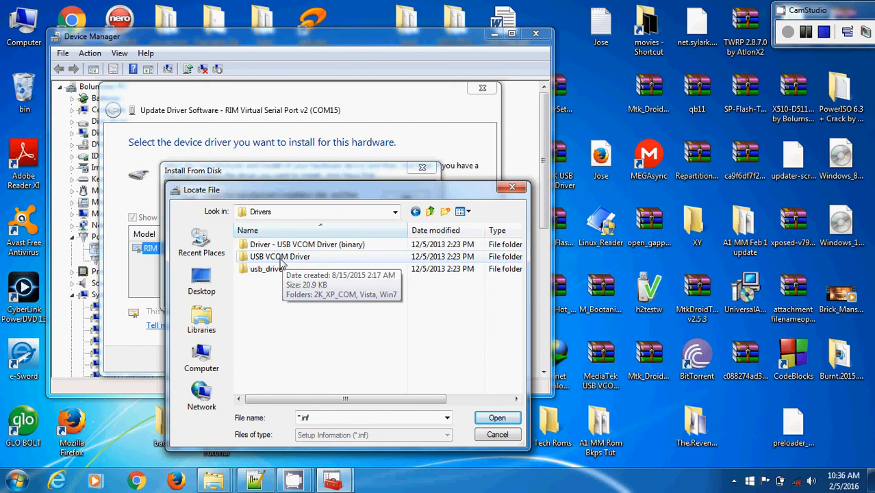
double_click(280, 264)
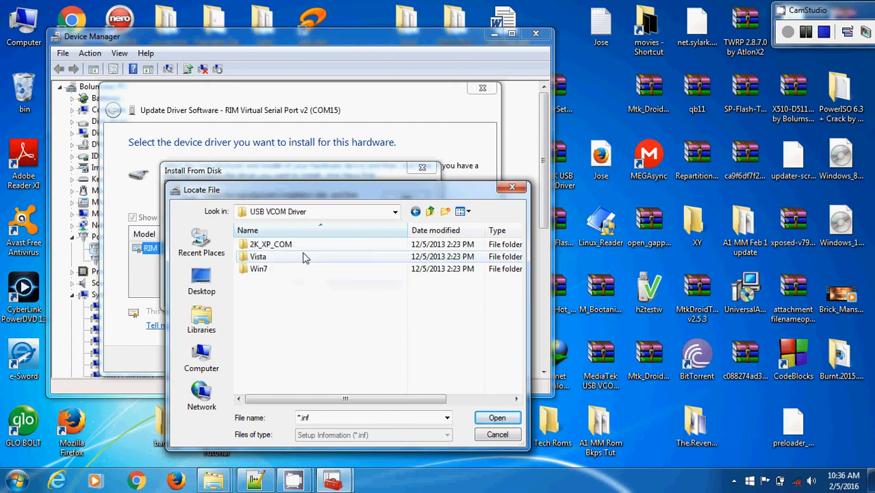
double_click(265, 270)
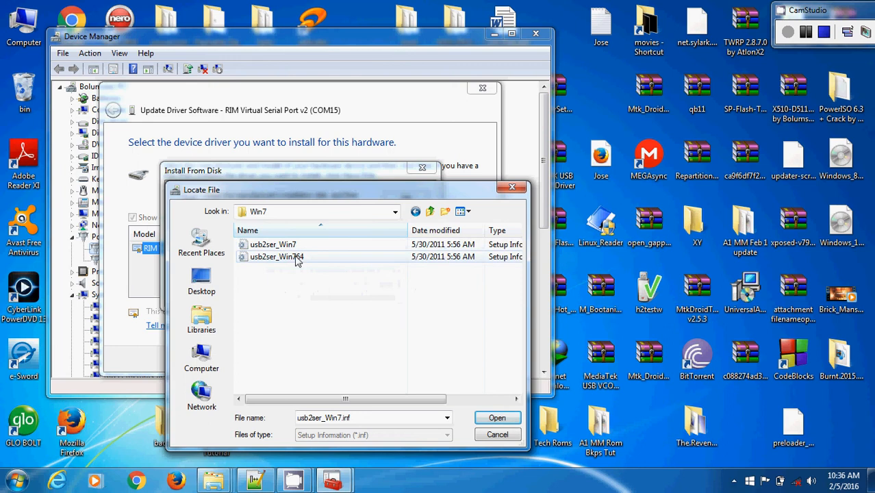
double_click(278, 245)
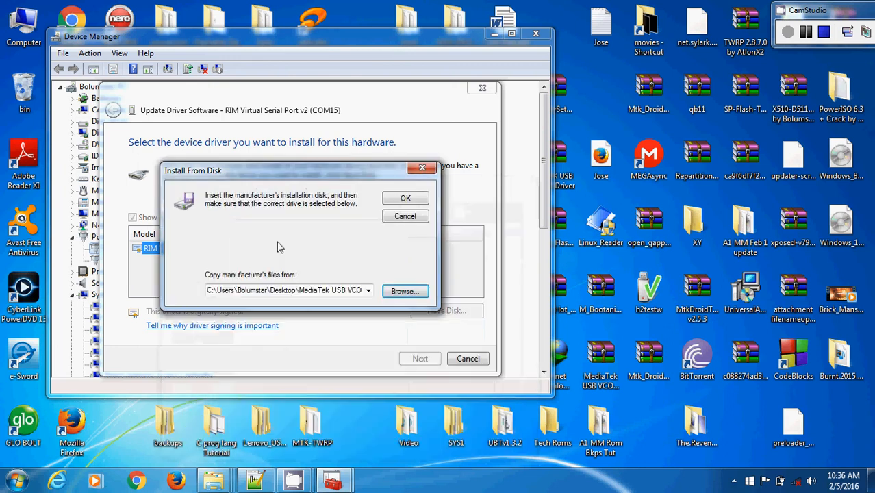
left_click(405, 206)
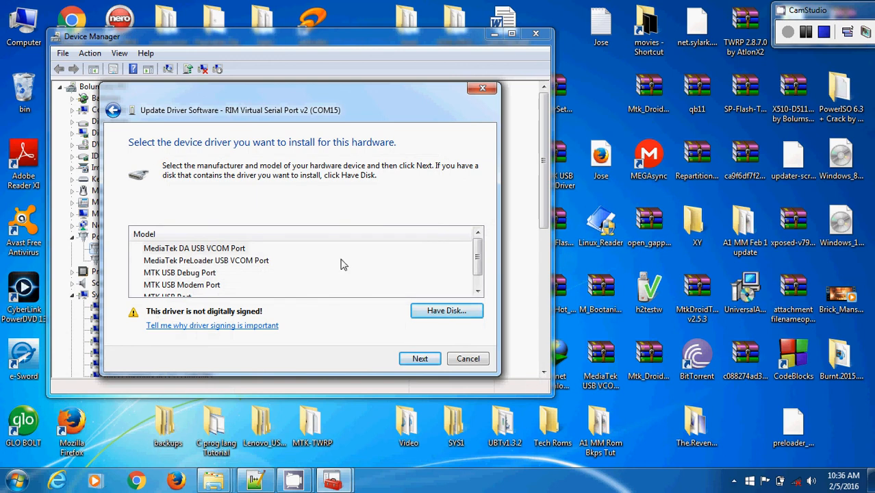
Try to install the MediaTek PreLoader USB VCOM Port driver and decline to continue at the compatibility prompt
left_click(478, 293)
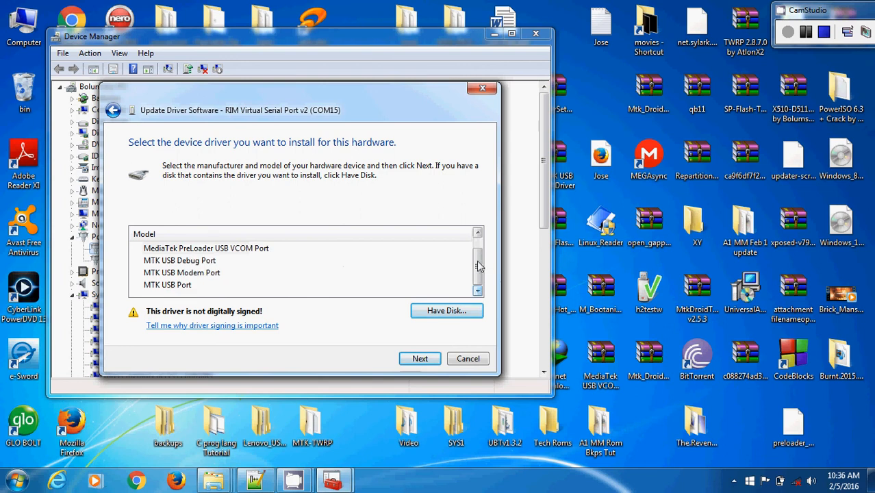
left_click(478, 234)
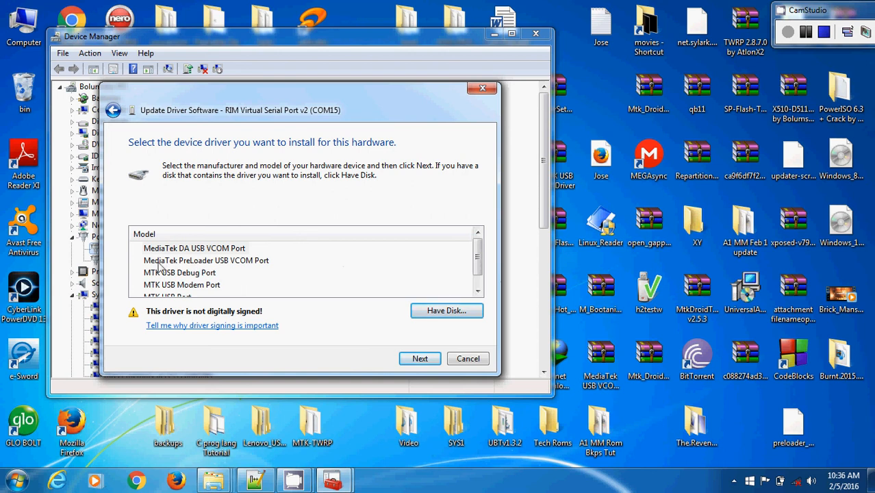
left_click(251, 262)
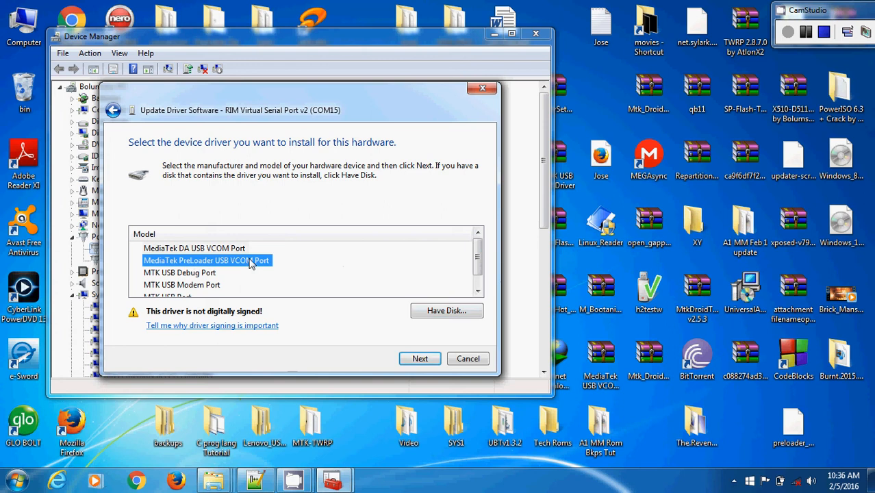
left_click(421, 361)
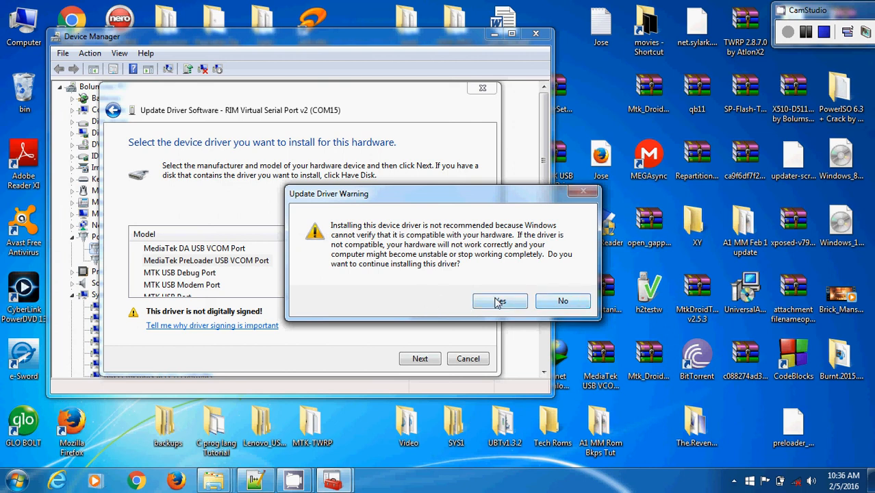
left_click(563, 301)
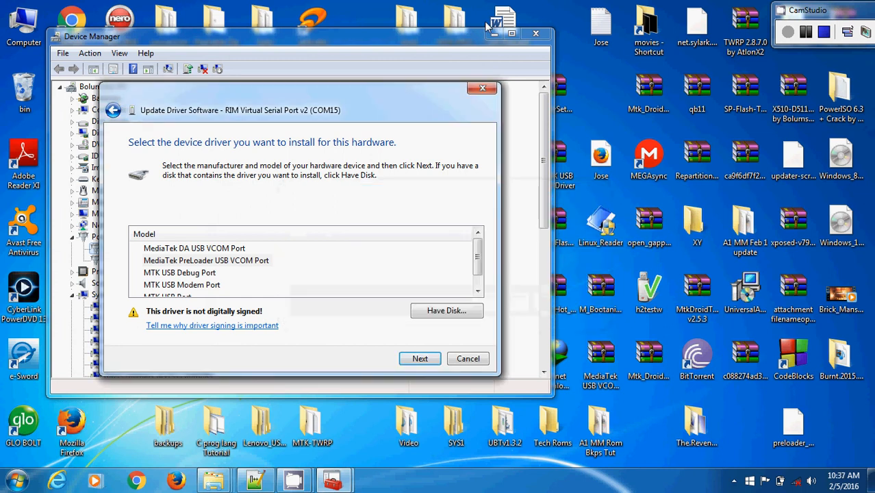
Cancel the driver update wizard for RIM Virtual Serial Port v2 (COM15) and close Device Manager
left_click(483, 91)
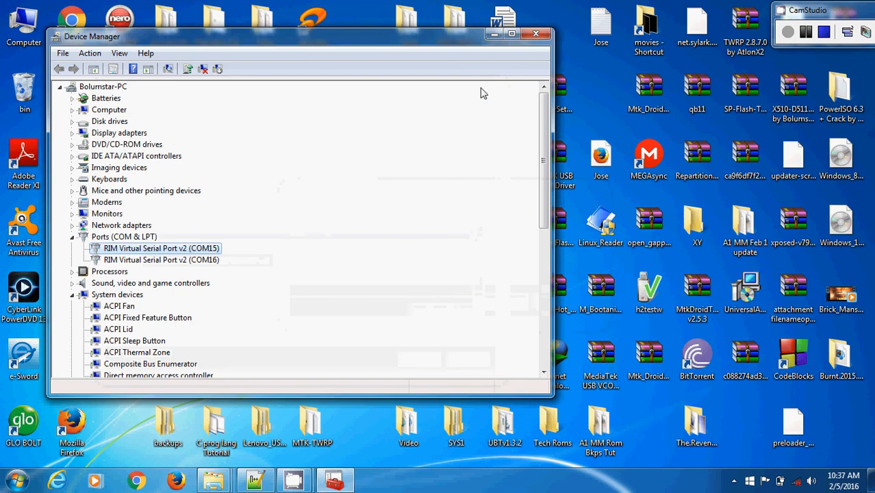
left_click(537, 34)
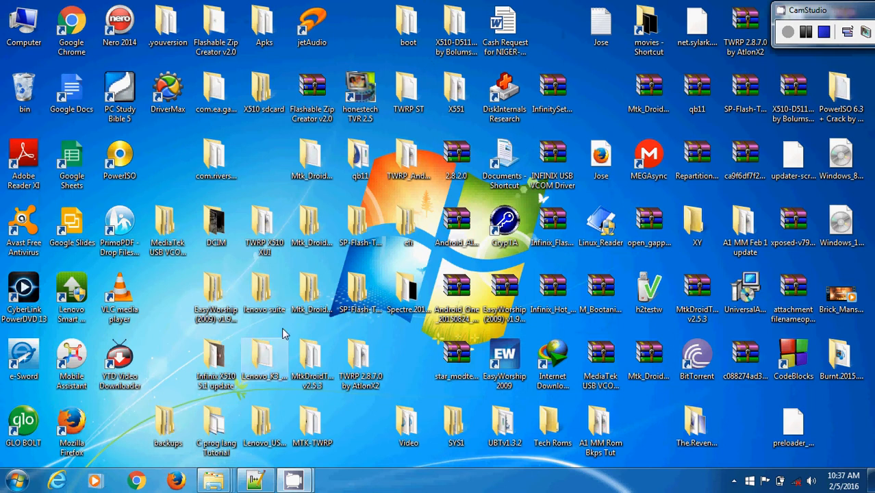
Open the nested SP-Flash-Tool-v5.1532.00 folders from the desktop and run flash_tool as administrator
double_click(362, 294)
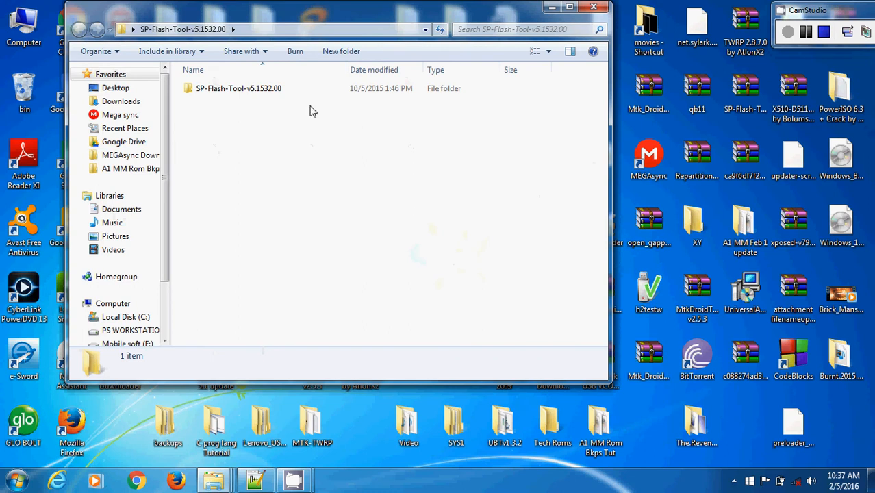
double_click(253, 96)
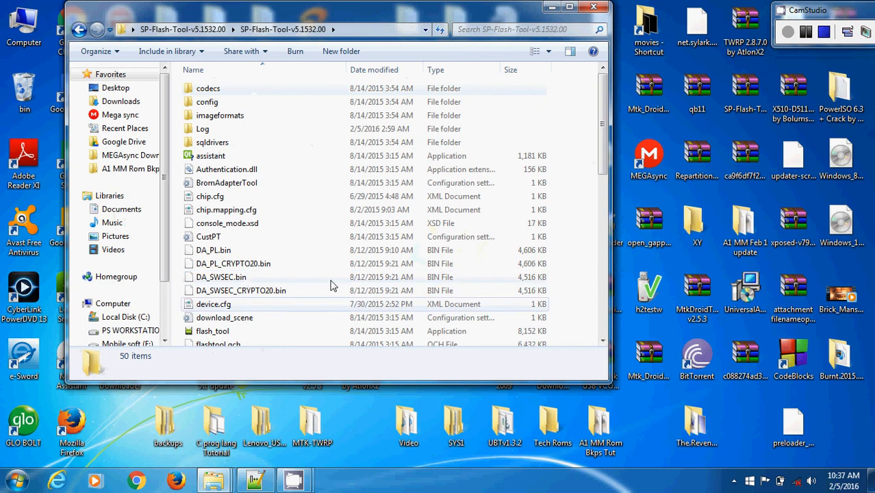
left_click(211, 332)
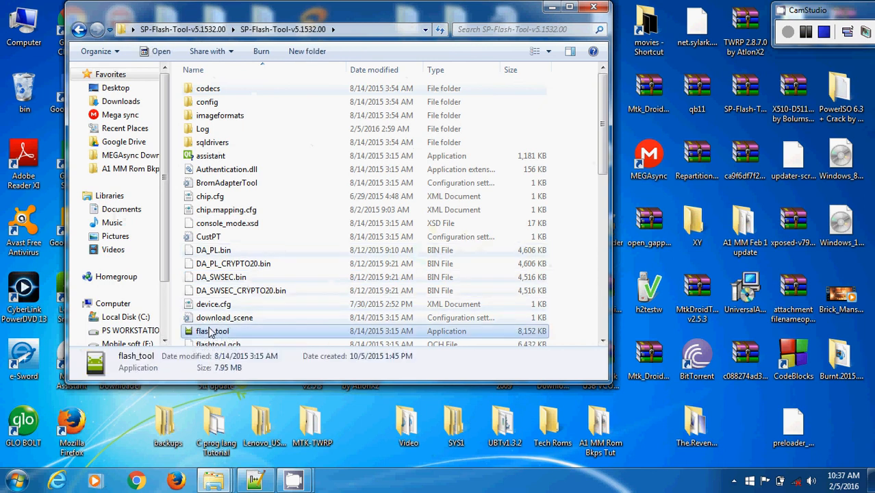
right_click(211, 331)
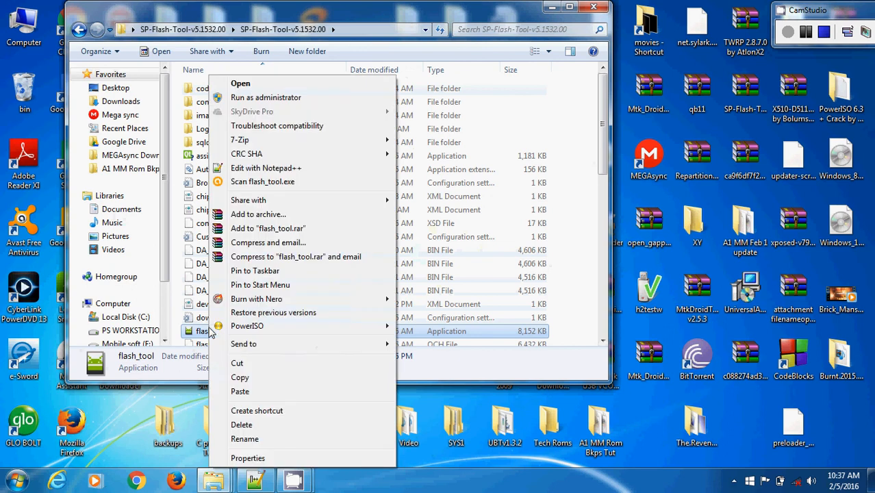
left_click(258, 100)
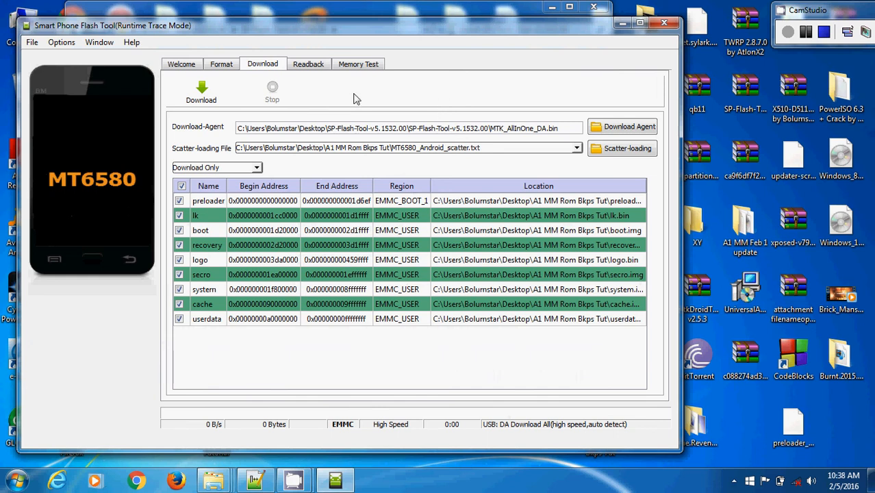
Read through the flash tool's Welcome page, from the Download feature overview down to the Console, FAQ and Other Information entries
left_click(185, 66)
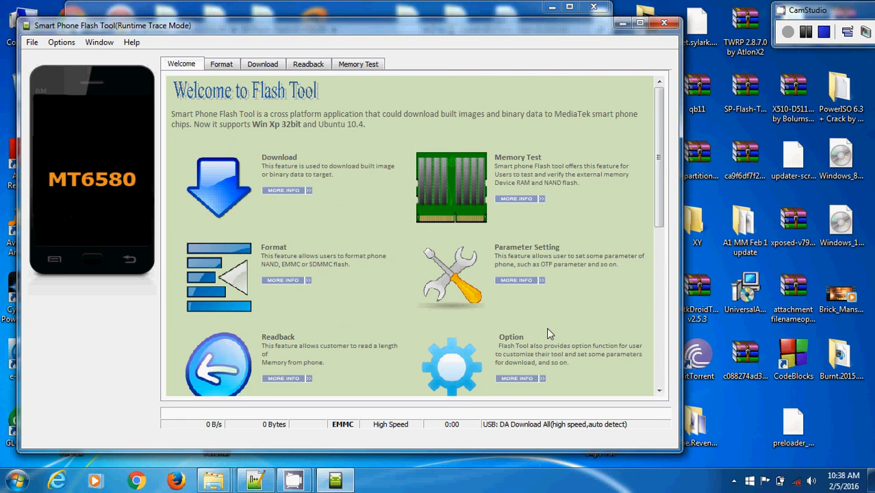
left_click(660, 391)
left_click(660, 391)
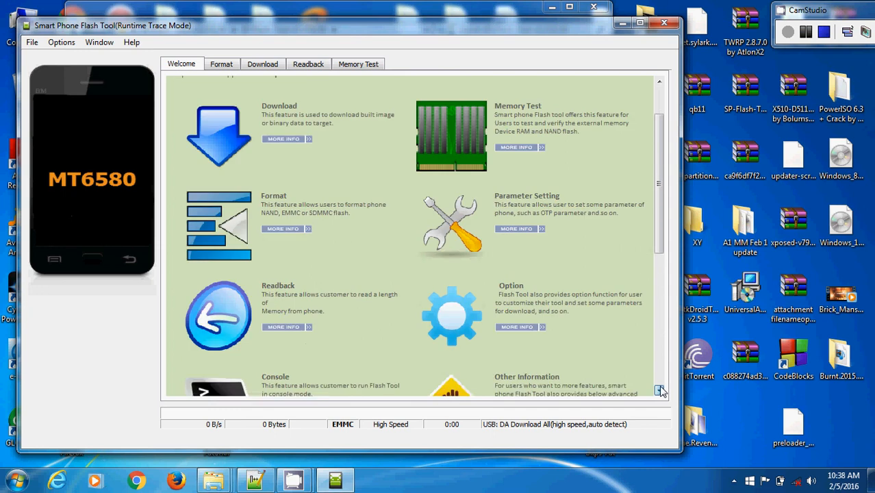
left_click(659, 391)
left_click(660, 391)
left_click(659, 391)
left_click(660, 391)
left_click(659, 391)
left_click(660, 391)
left_click(659, 391)
left_click(660, 391)
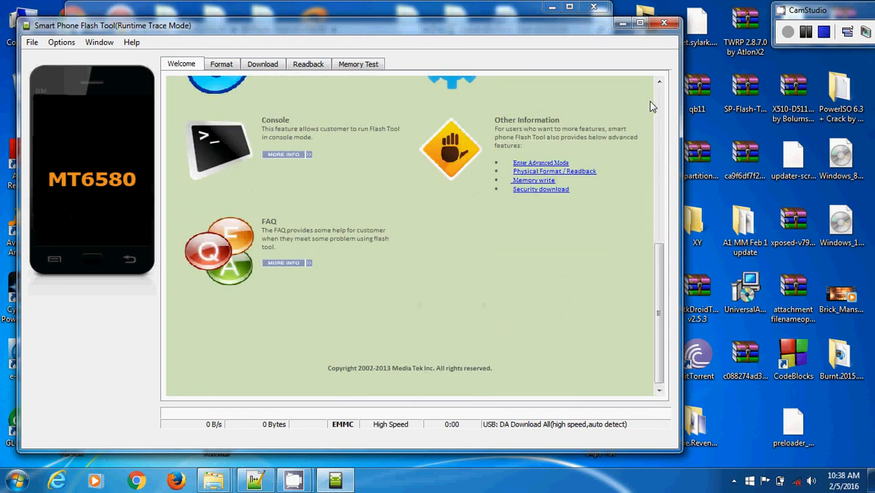
scroll(659, 106, "up", 10)
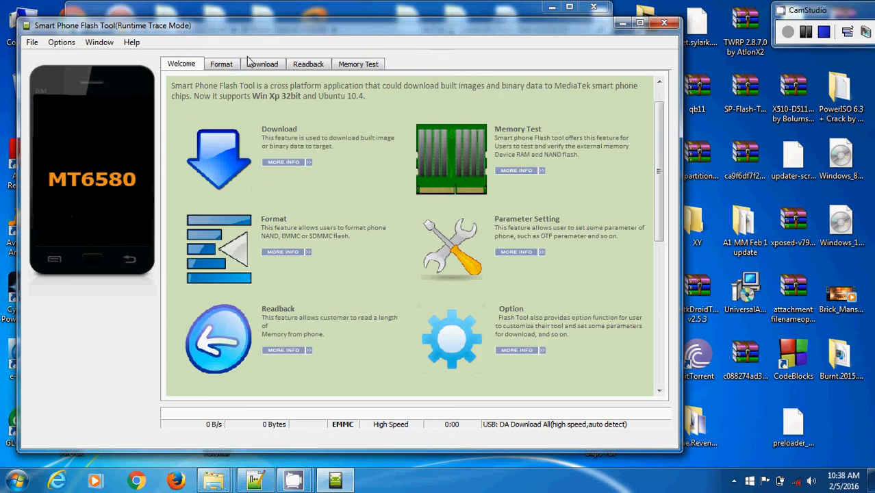
Review the flash tool's Format, Download, Readback and Memory Test pages, finishing on the Download page
left_click(215, 68)
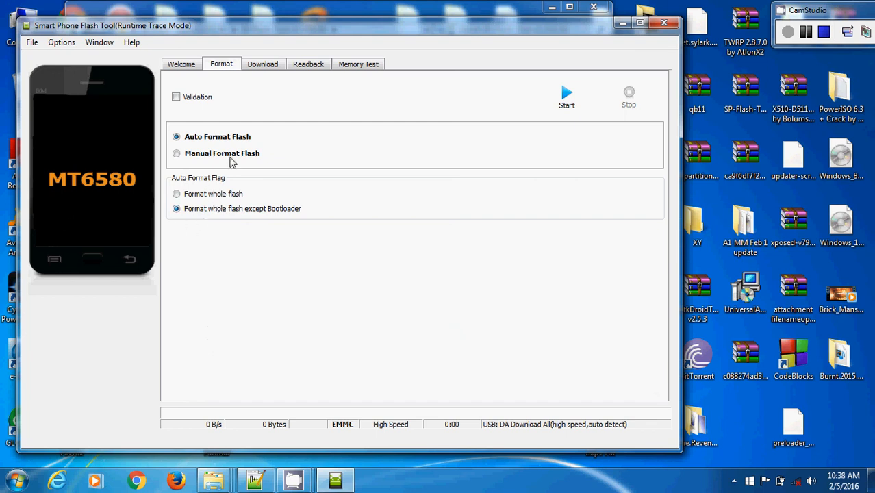
left_click(267, 66)
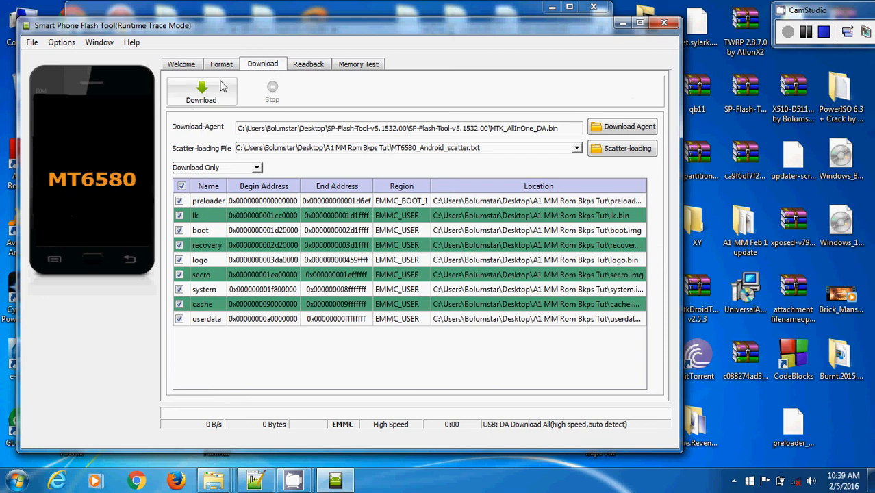
left_click(312, 66)
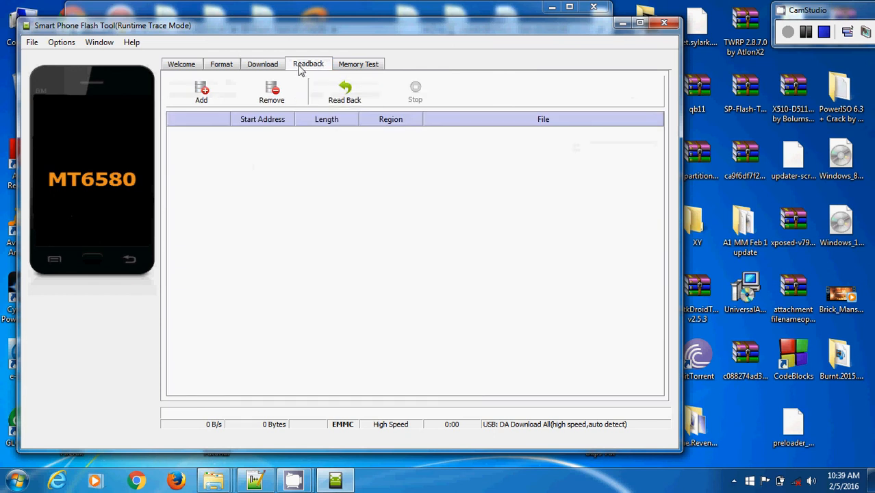
left_click(362, 65)
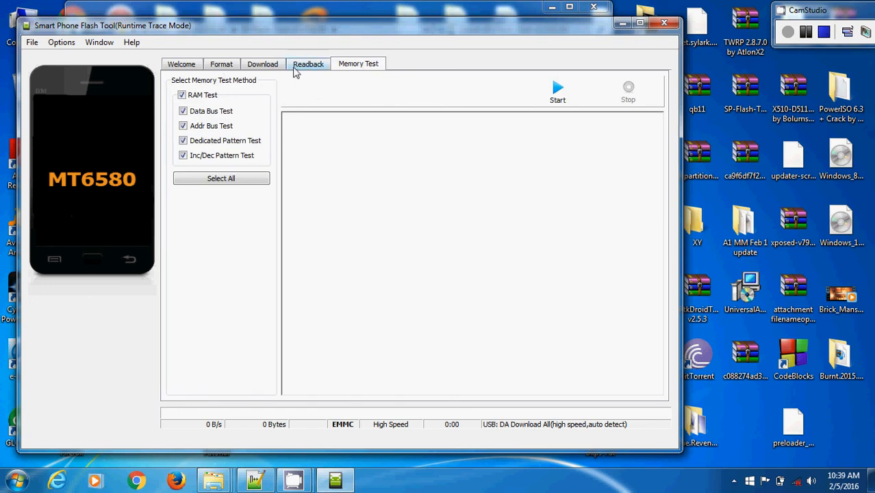
left_click(263, 65)
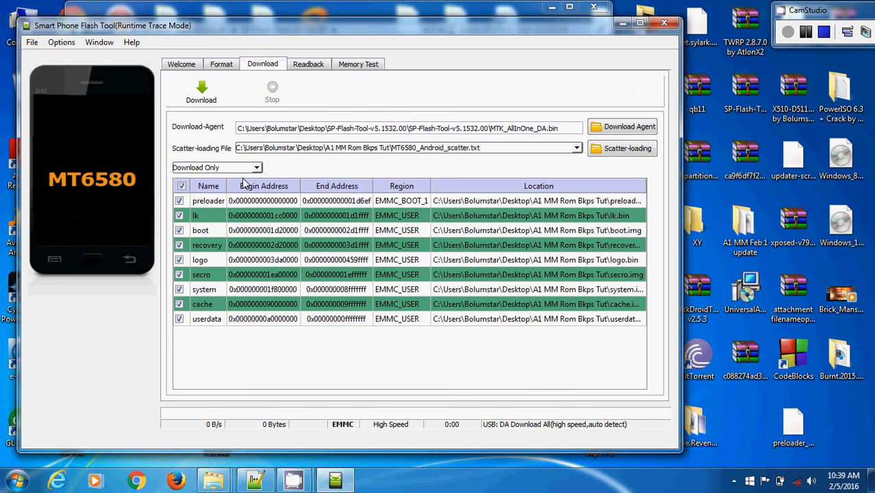
left_click(306, 65)
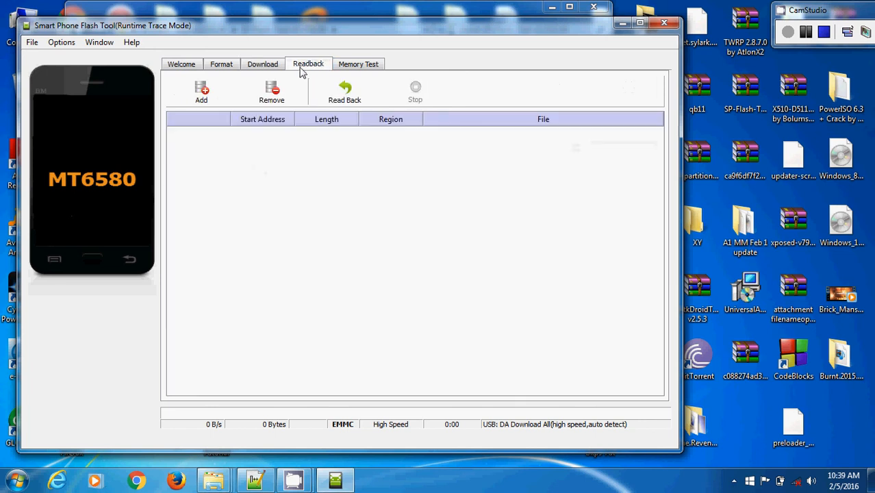
left_click(264, 66)
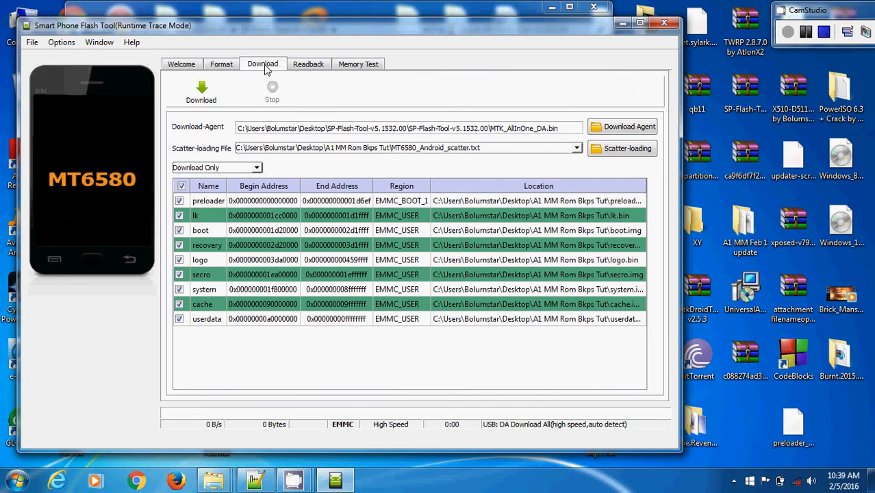
left_click(809, 33)
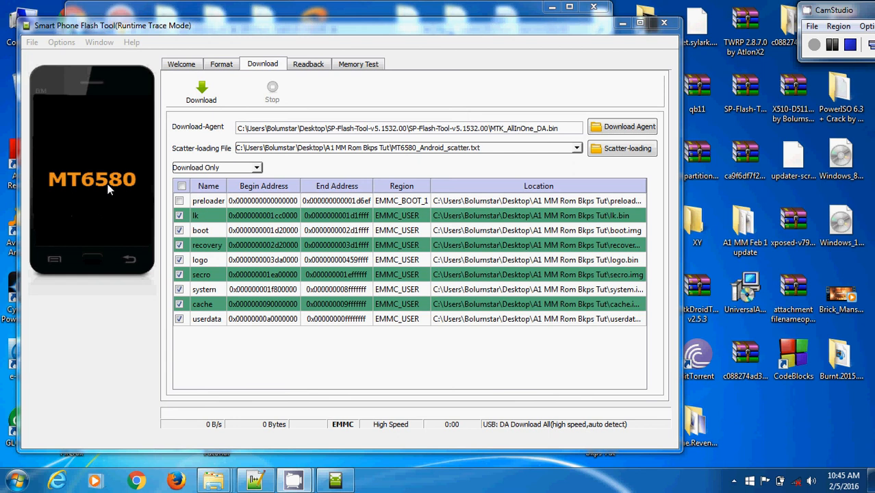
Clear the open windows off the desktop and select MT6580_Android_scatter inside the X510-D5110-Androidone-20151012 ROM folder
left_click(622, 25)
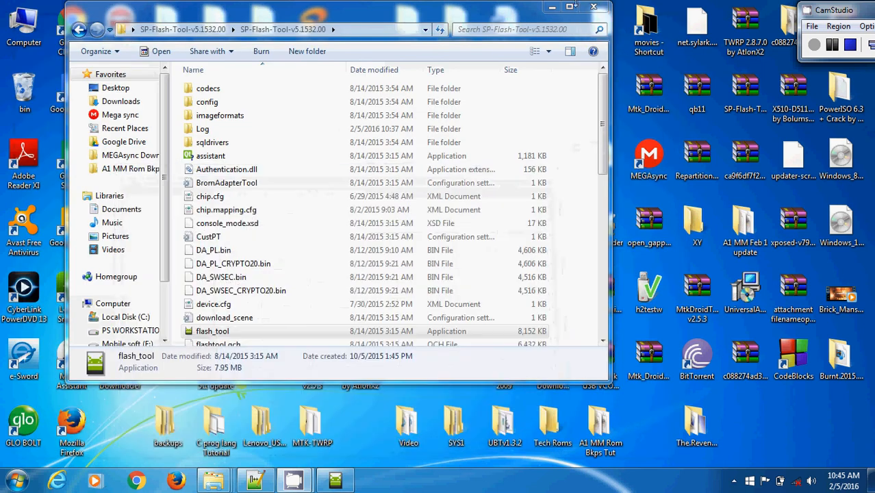
left_click(596, 8)
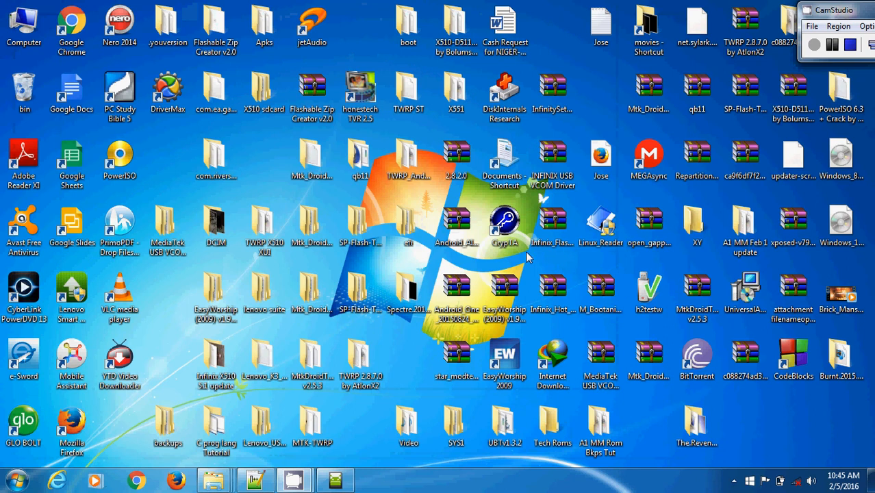
left_click(461, 39)
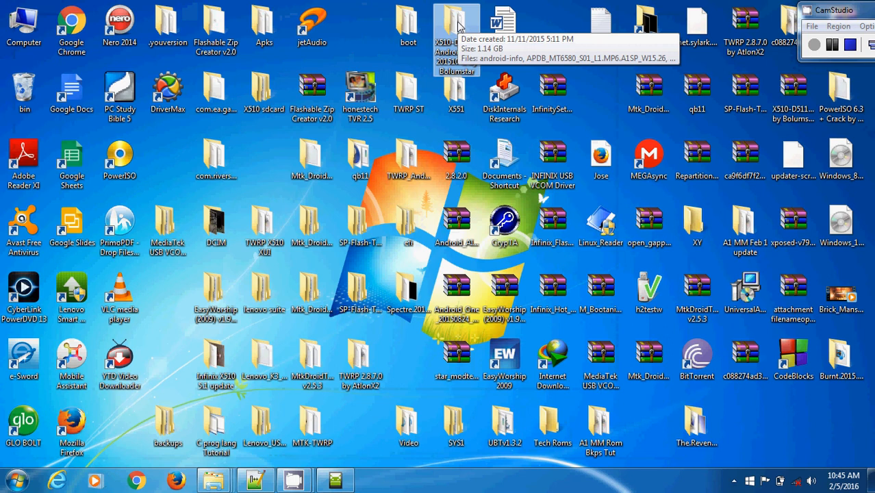
double_click(459, 26)
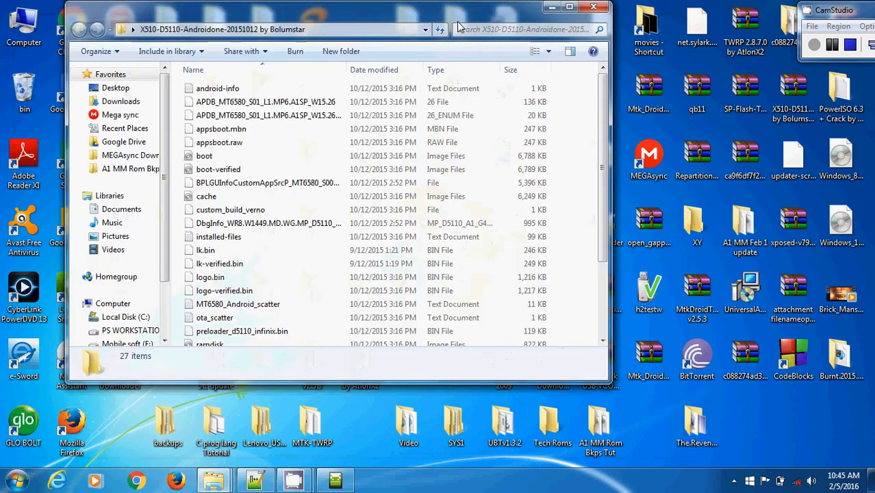
left_click(232, 308)
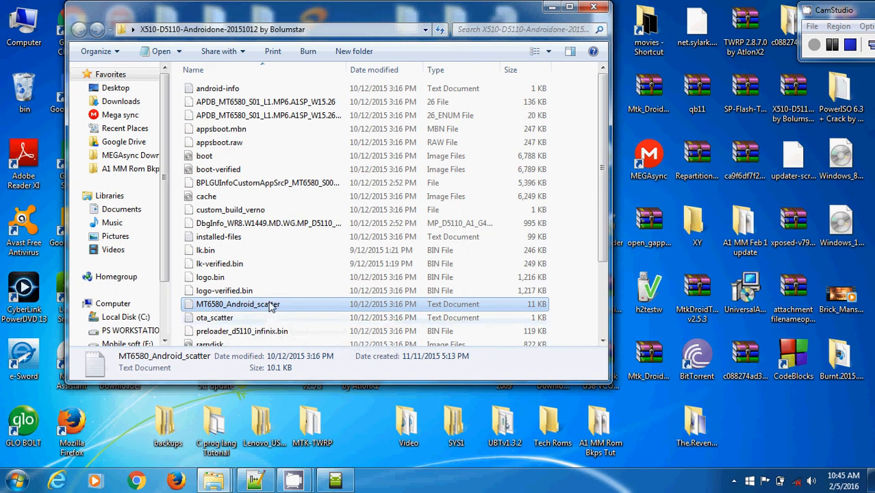
Switch to Notepad++ and bring up MT6580_Android_scatter.txt, glancing at the updater-script file as well
mouse_move(267, 485)
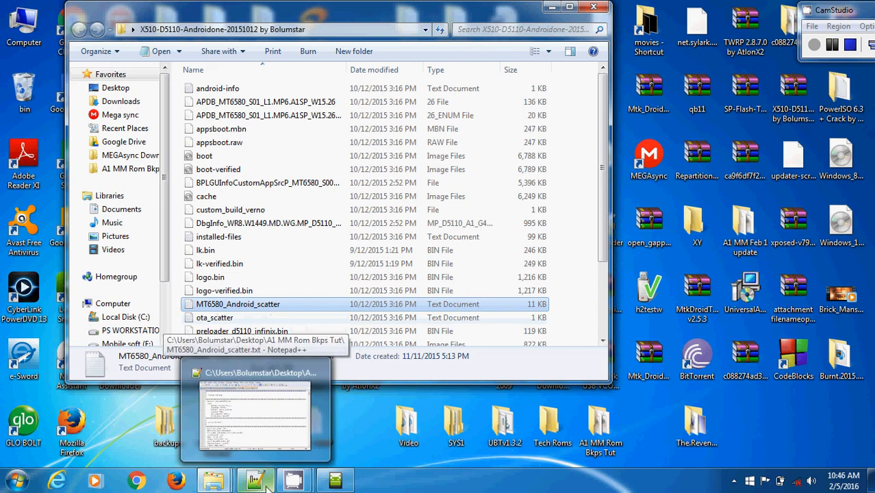
left_click(267, 483)
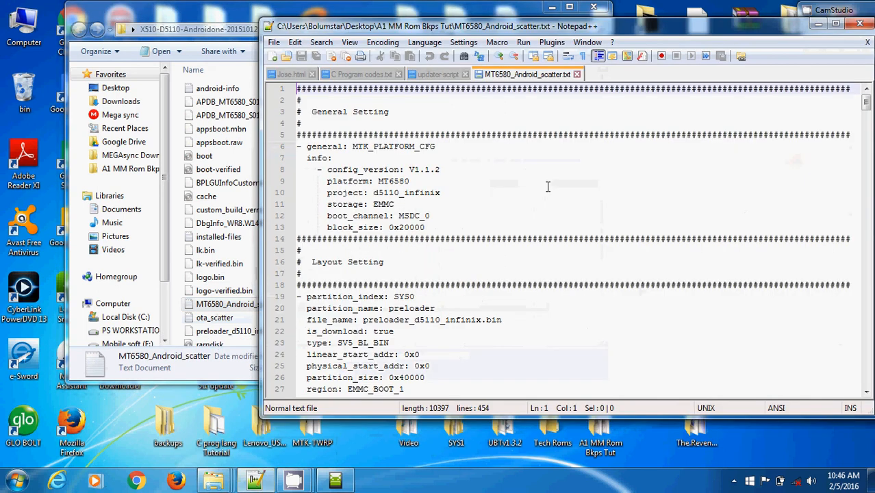
left_click(543, 184)
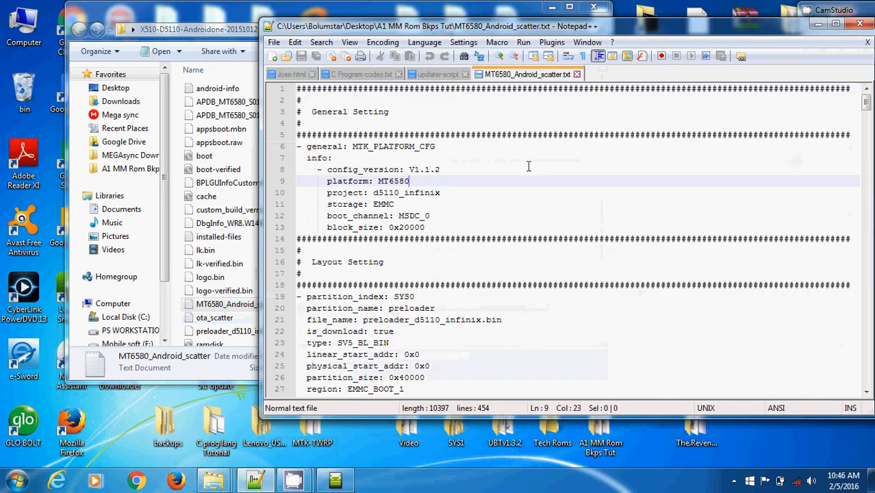
left_click(445, 77)
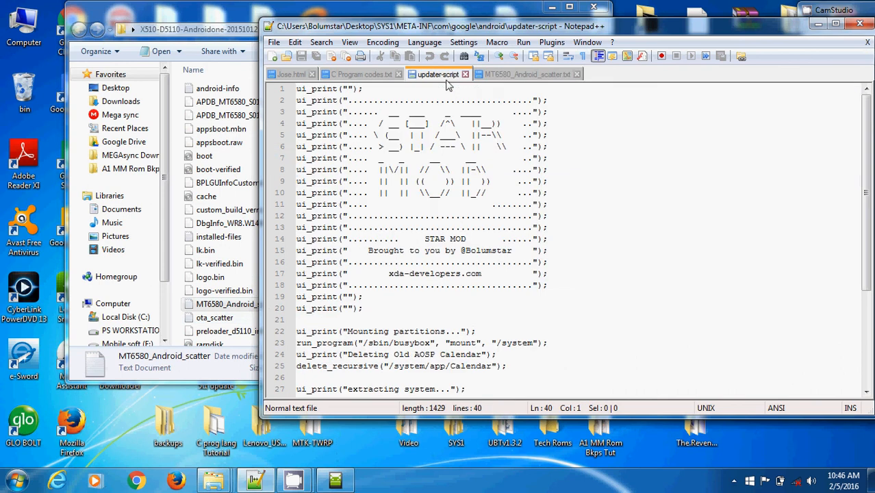
left_click(515, 80)
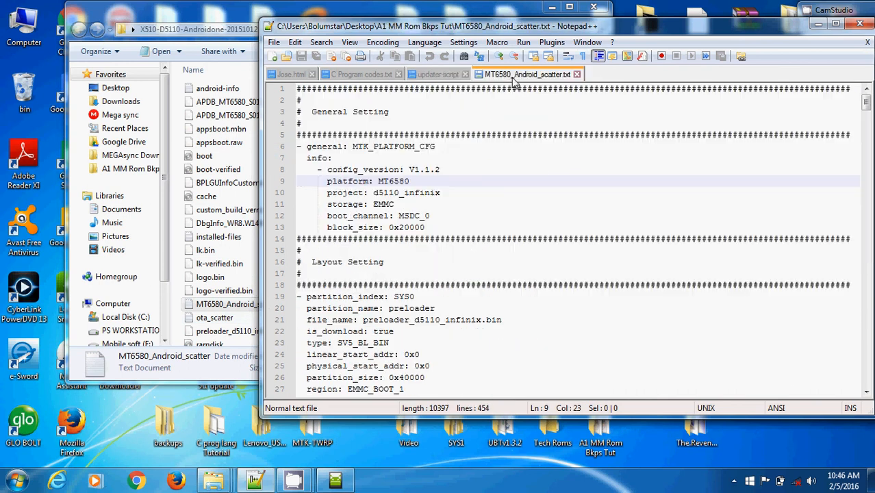
Examine the scatter file's partition entries, from the layout settings down to the userdata partition
left_click(617, 249)
key("Down")
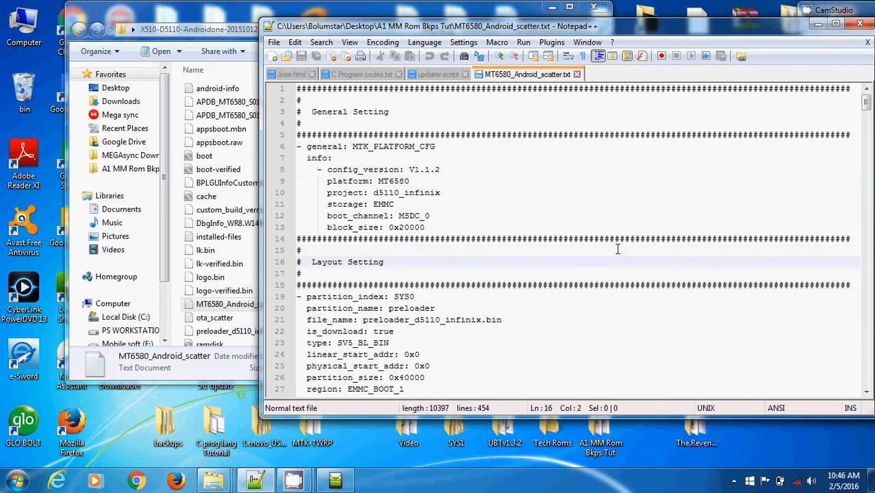
key("Down")
key("Down")
key("Down")
key("Down")
key("Down")
key("Down")
key("Down")
key("Down")
key("Down")
key("Down")
key("Down")
key("Down")
key("Down")
key("Down")
key("Down")
key("Down")
key("Down")
key("Down")
key("Down")
key("Down")
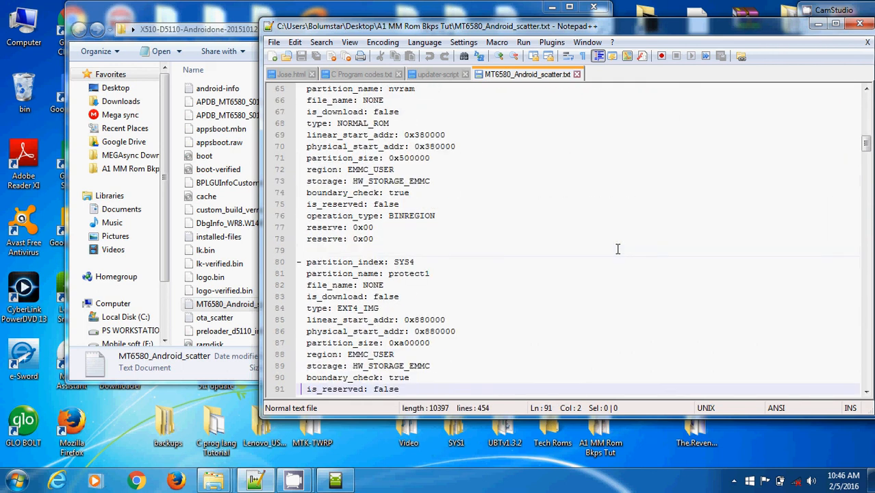
key("Down")
key("Down")
key("Down")
key("Down")
key("Down")
key("Down")
key("Down")
key("Down")
key("Down")
key("Down")
key("Down")
key("Down")
key("Down")
key("Down")
key("Down")
key("Down")
key("Down")
key("Down")
key("Down")
key("Down")
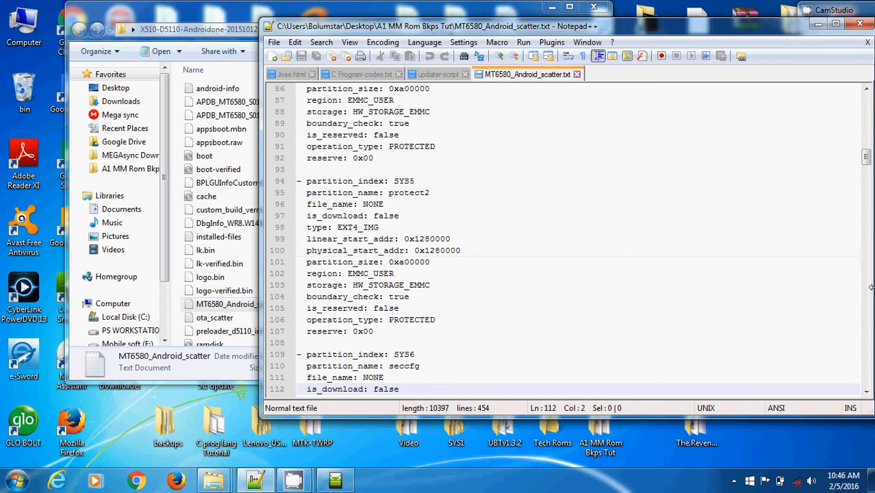
scroll(869, 298, "down", 20)
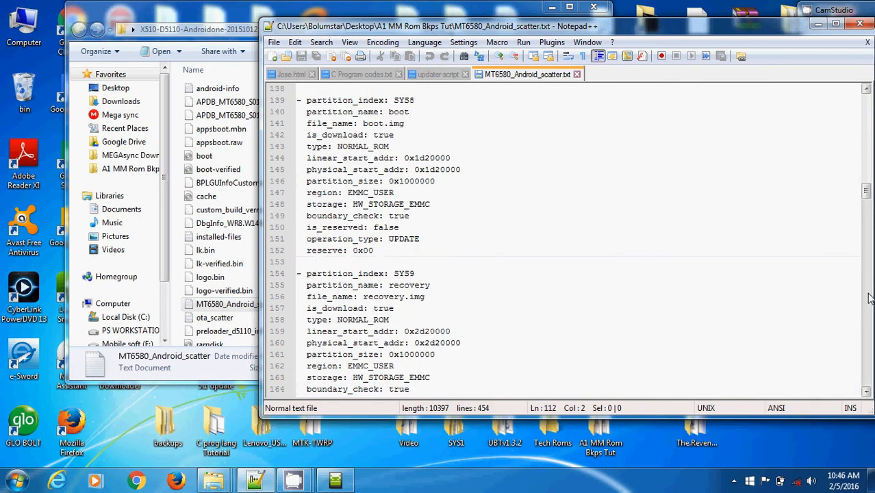
scroll(868, 297, "down", 9)
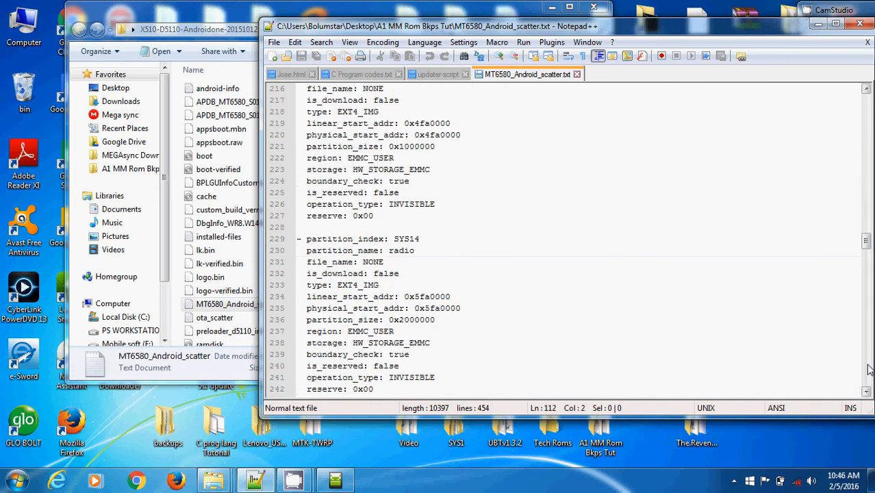
scroll(868, 342, "down", 20)
scroll(868, 370, "down", 20)
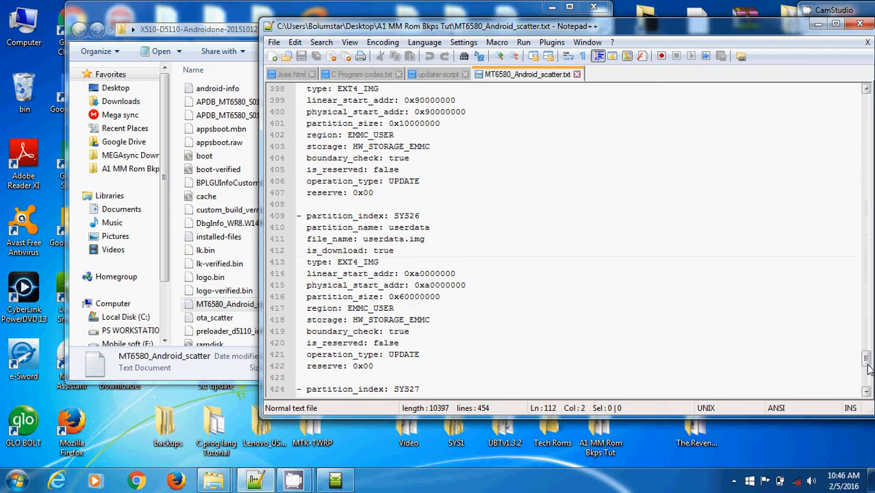
Read the scatter file's final entries through sgpt, and clear Notepad++ and the ROM folder off the desktop
scroll(867, 384, "down", 9)
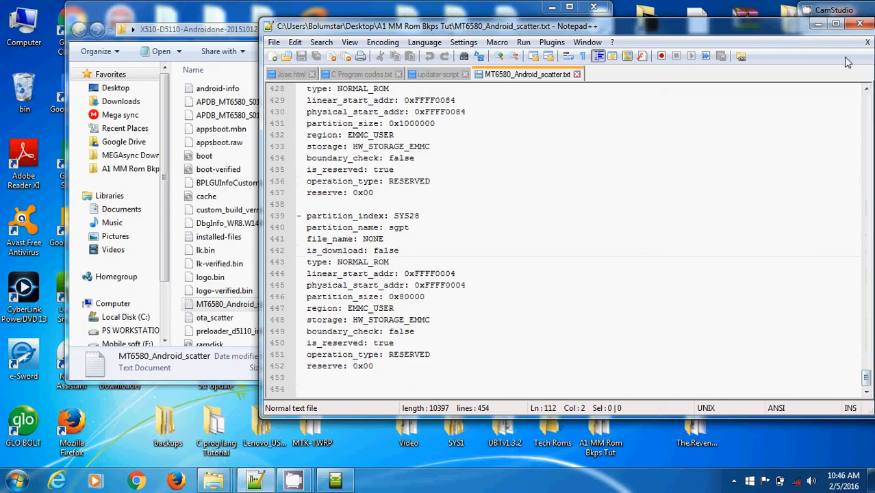
left_click(818, 24)
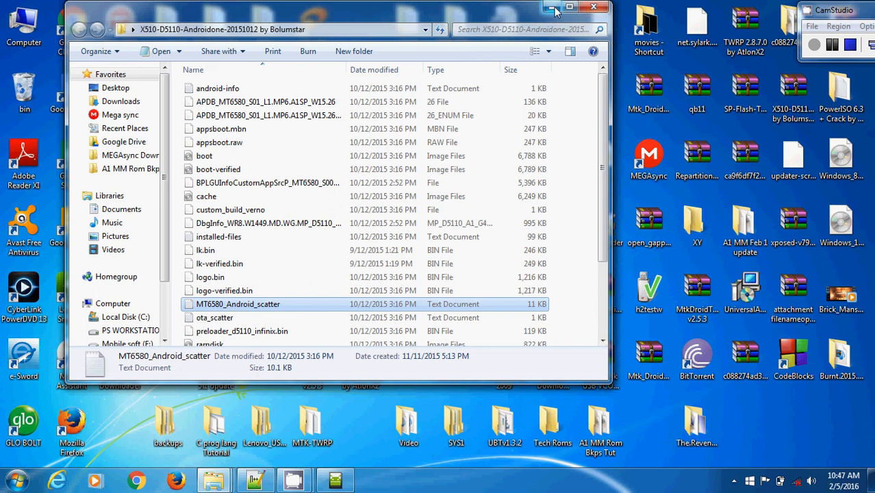
left_click(593, 12)
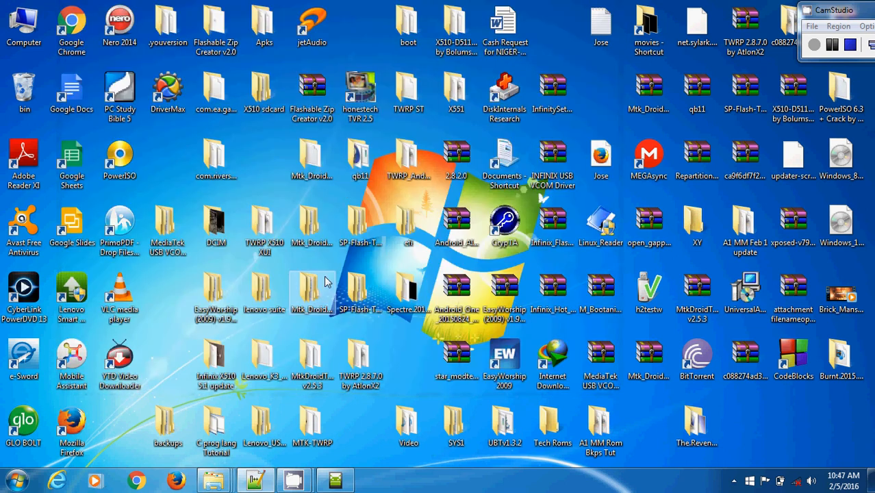
Open MT6580_Android_scatter from the desktop's TWRP X510 XUI folder in Notepad++ and move the editor window clear of the screen edge
double_click(258, 220)
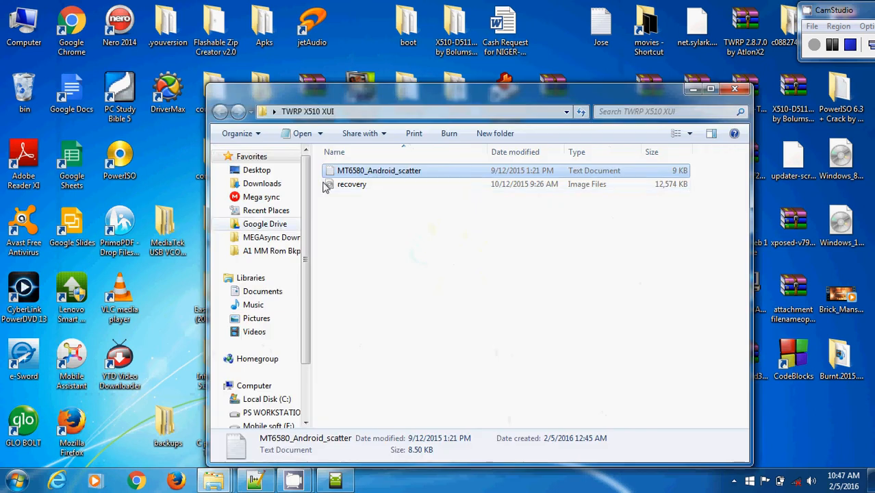
right_click(367, 174)
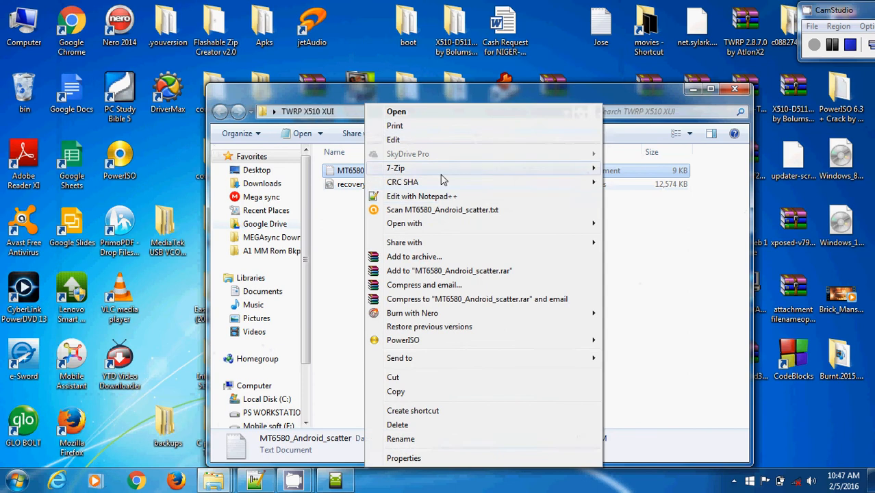
left_click(440, 197)
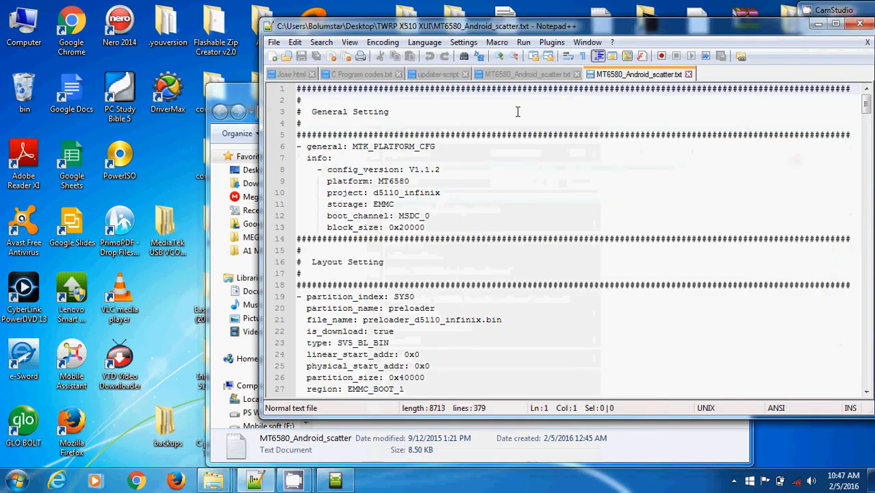
left_click_drag(539, 28, 421, 15)
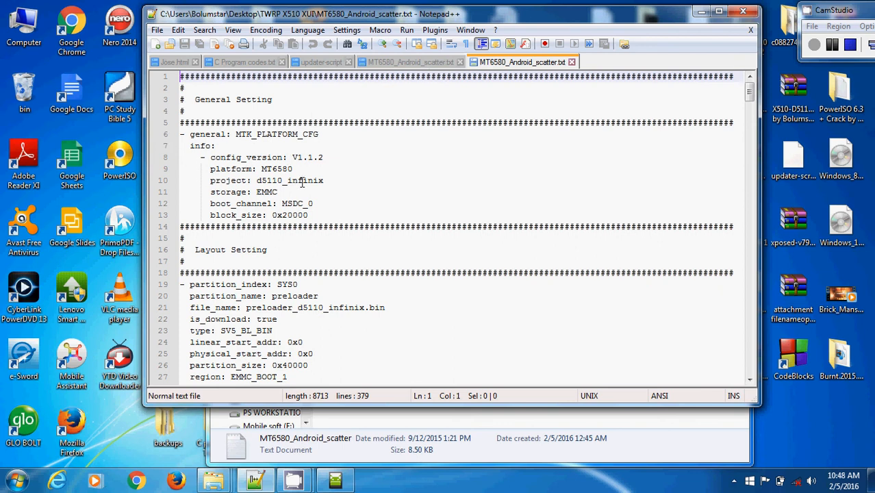
Compare the General Setting section of the A1 MM Rom Bkps Tut scatter file with the TWRP X510 XUI one
left_click(428, 62)
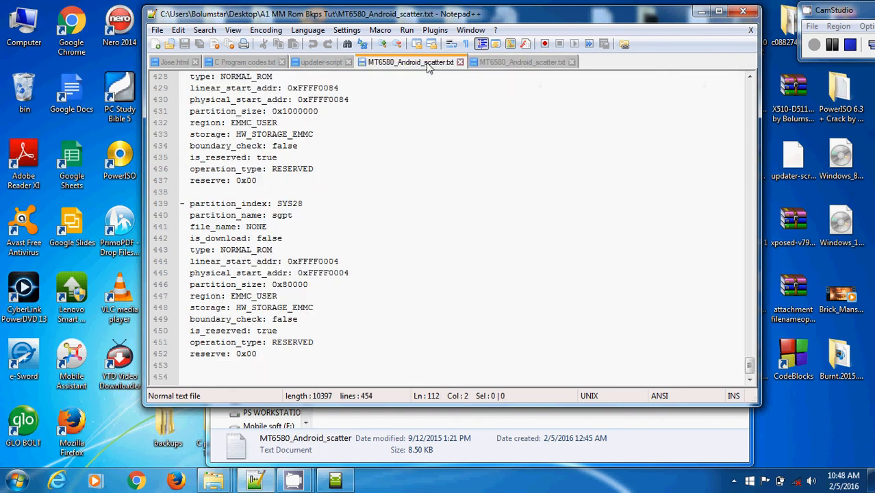
left_click(749, 108)
left_click_drag(749, 108, 750, 91)
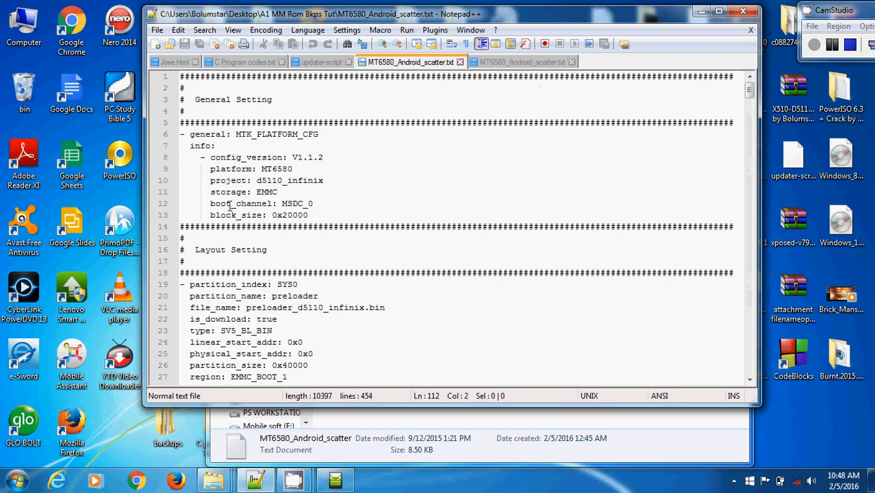
left_click(501, 63)
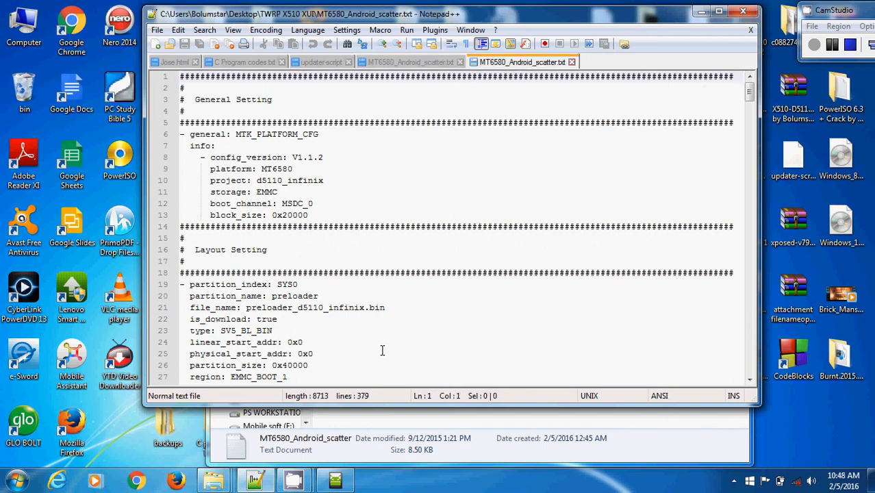
Switch to Smart Phone Flash Tool and show the available download modes
left_click(335, 479)
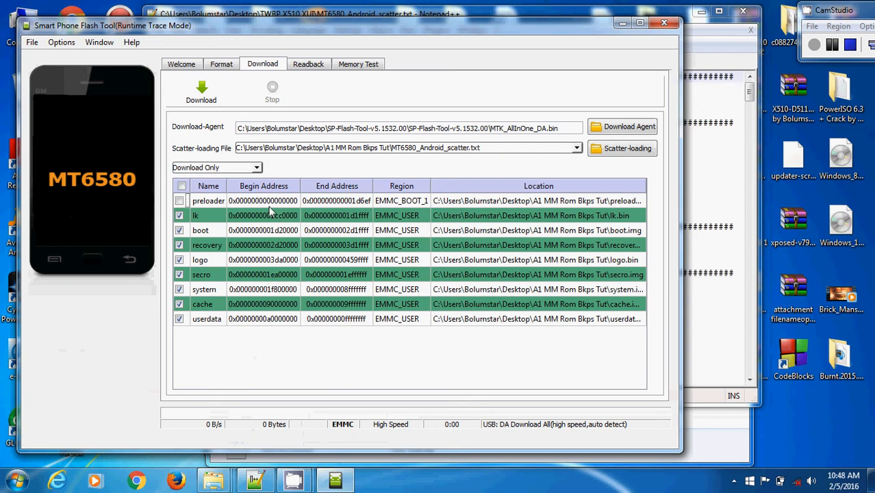
left_click(257, 167)
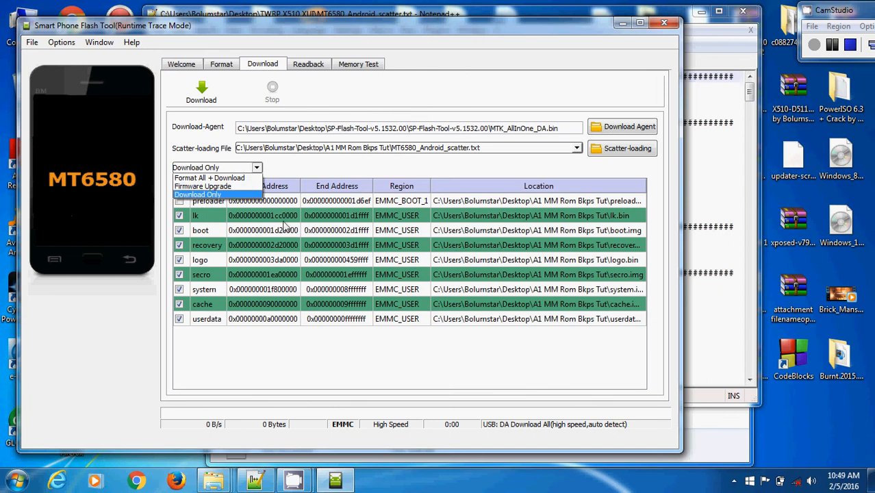
Return to Notepad++ and compare the two MT6580_Android_scatter.txt files again, finishing on the A1 MM Rom Bkps Tut copy
left_click(268, 482)
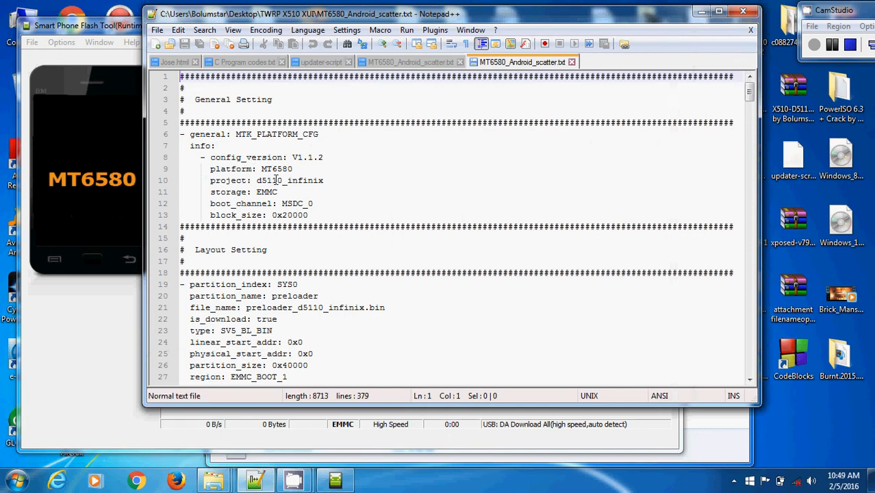
left_click(438, 63)
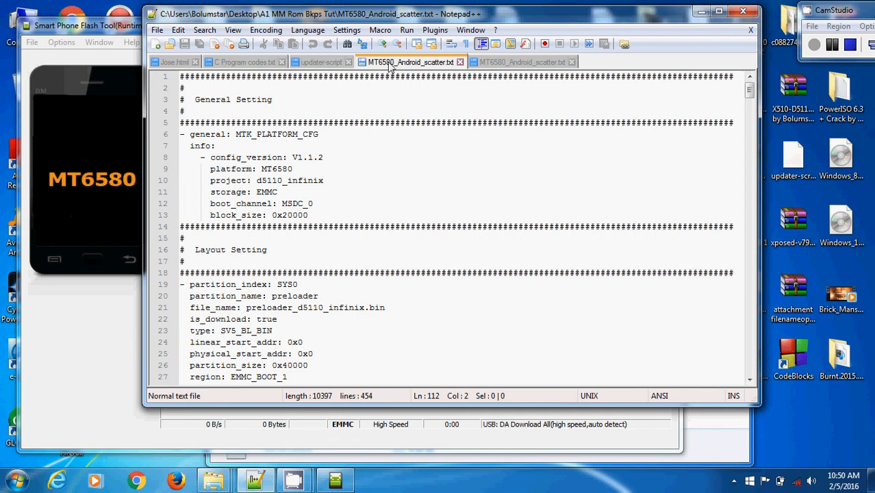
left_click(550, 63)
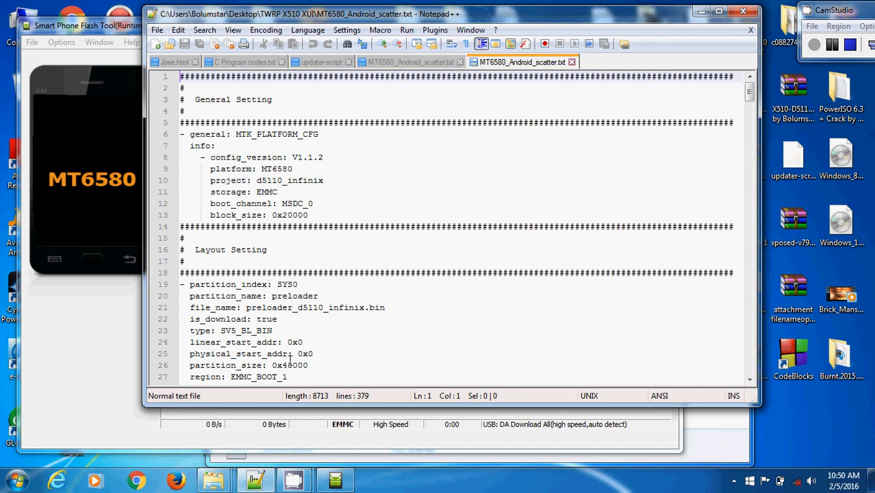
left_click(409, 62)
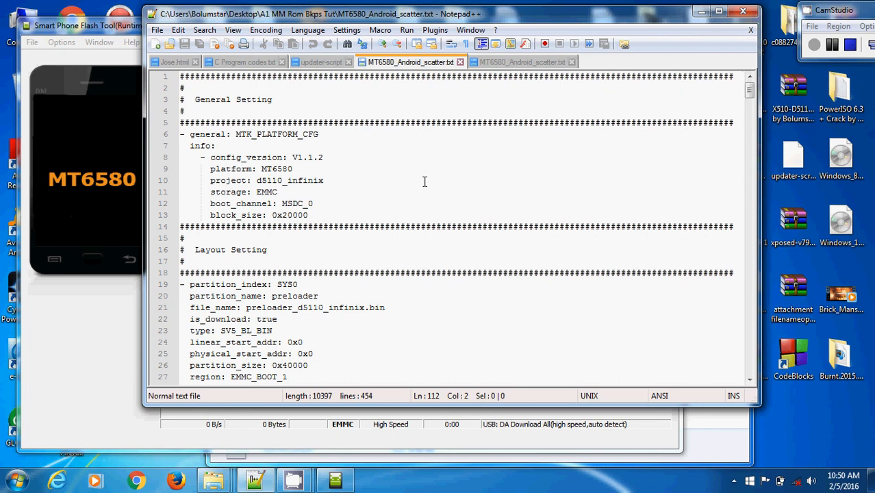
Switch to Smart Phone Flash Tool, choose the Firmware Upgrade mode, and exclude the lk partition from the image list
left_click(67, 411)
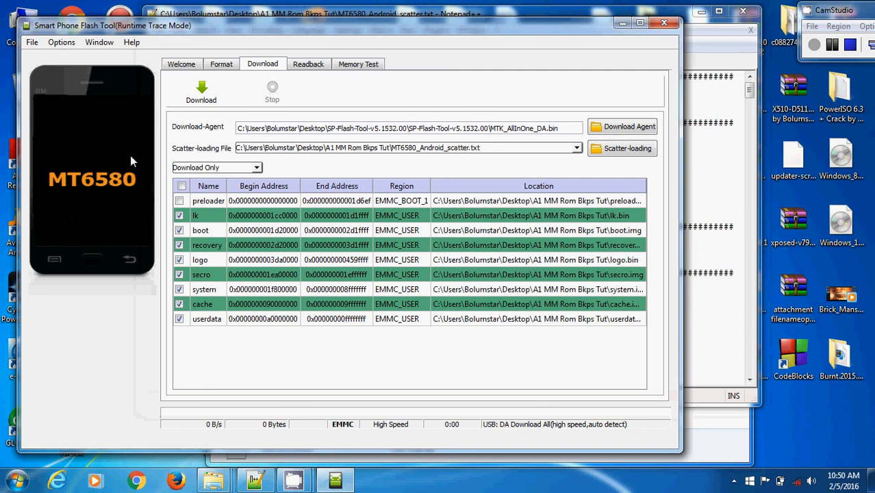
left_click(259, 169)
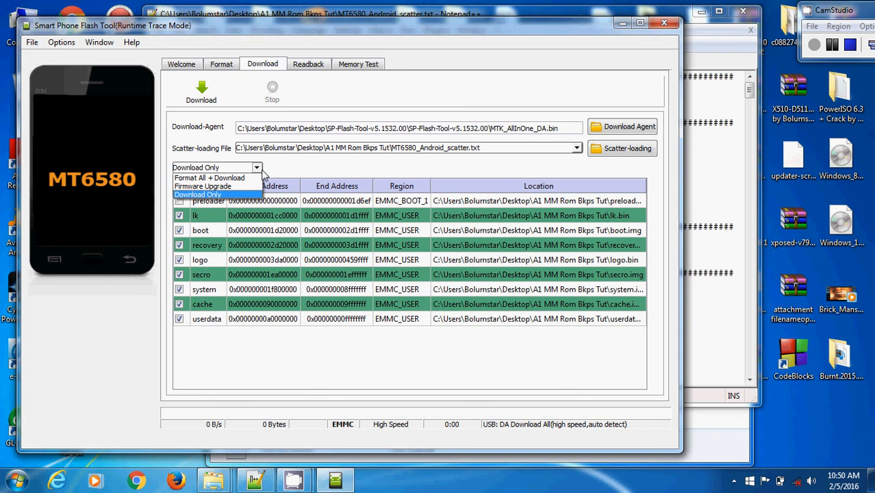
left_click(221, 189)
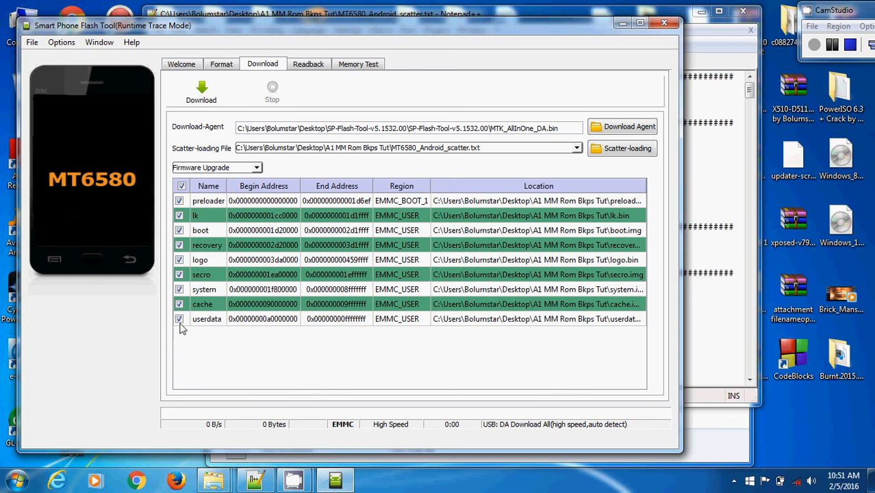
left_click(179, 201)
left_click(179, 216)
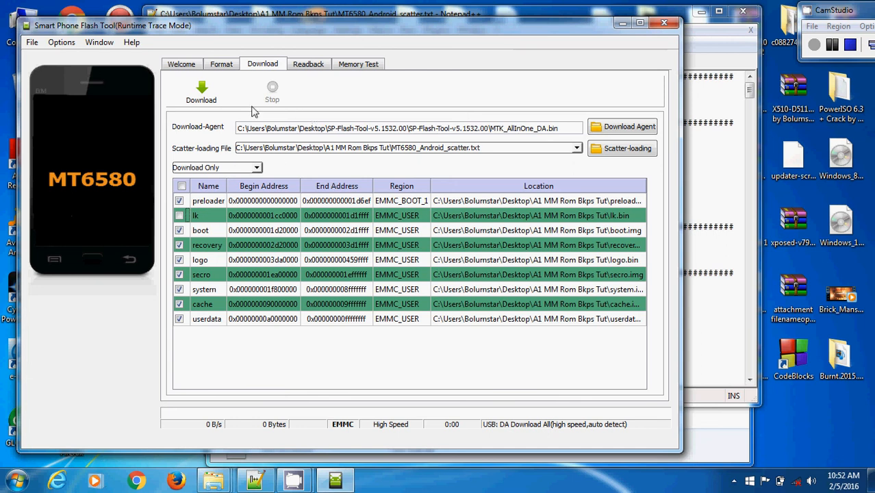
Check the flash tool's Readback page, return to Download, and minimise the flash tool, Notepad++ and TWRP folder windows
left_click(304, 64)
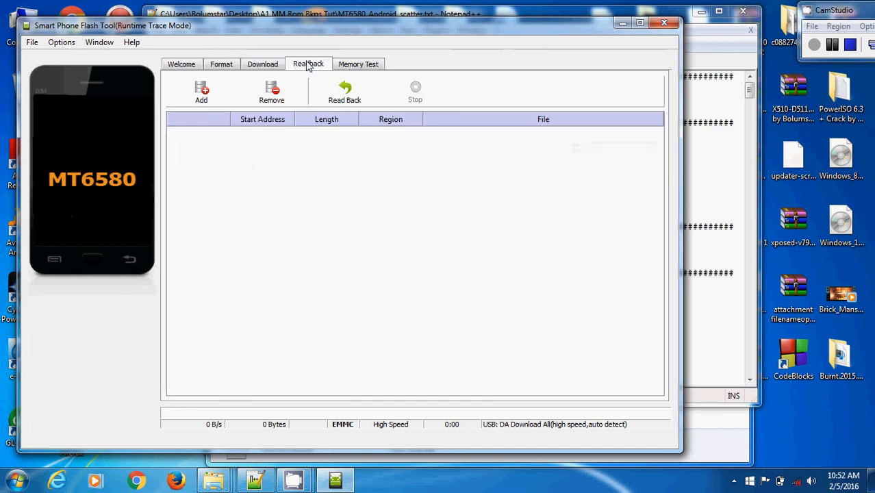
left_click(266, 66)
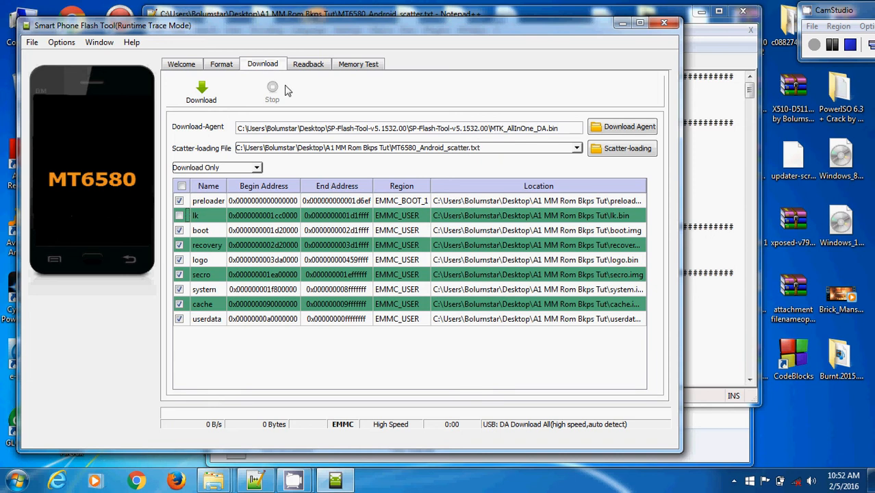
left_click(621, 28)
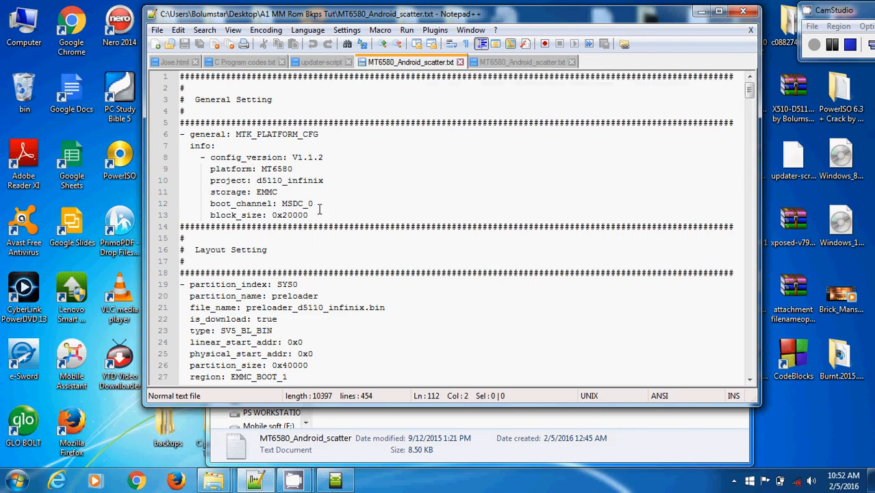
left_click(702, 13)
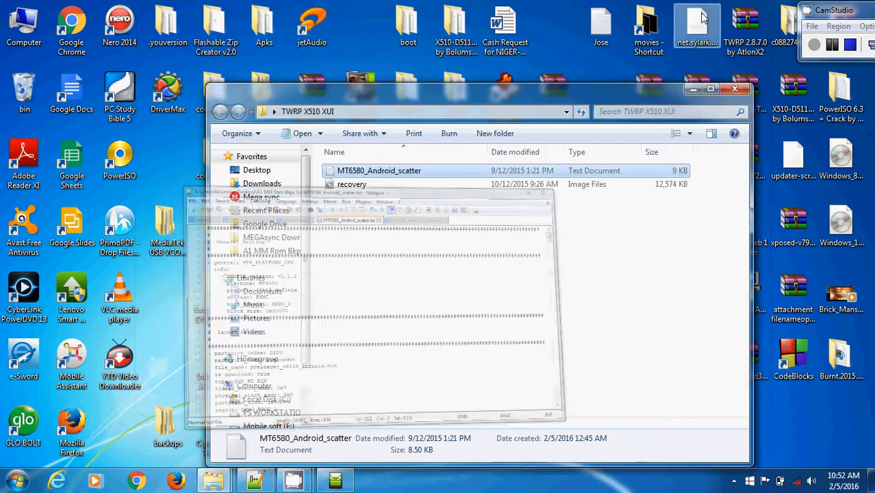
left_click(695, 90)
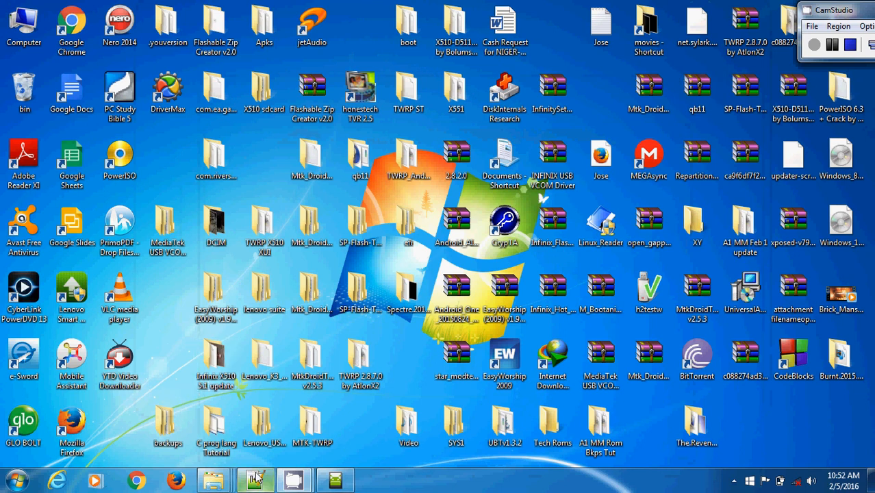
Launch MTKdroidTools as administrator from the MtkDroidTools v2.5.3 folder on the desktop
mouse_move(255, 479)
double_click(314, 362)
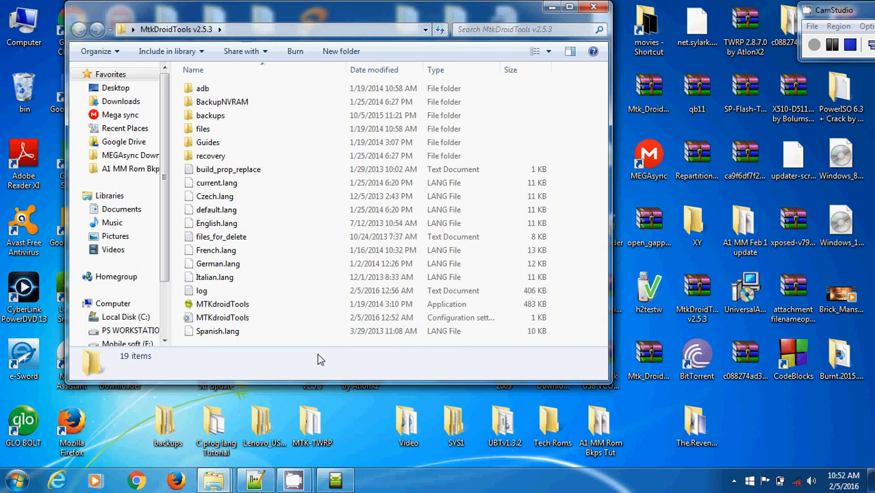
right_click(220, 307)
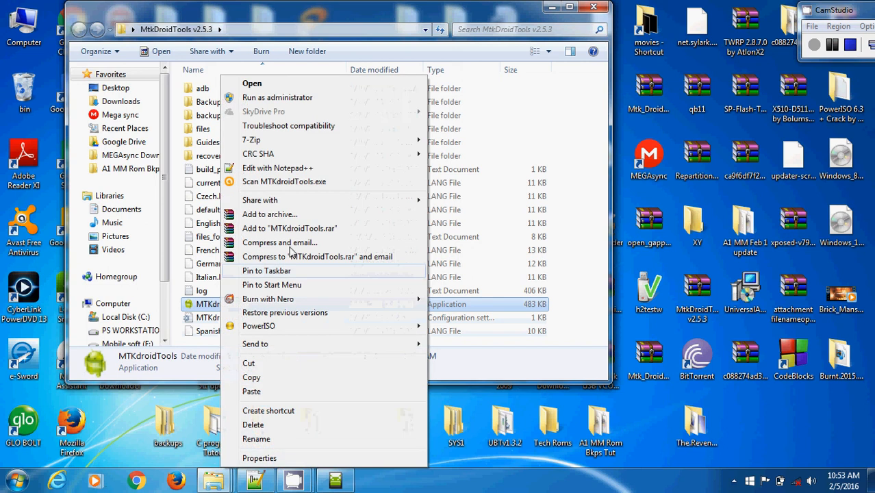
left_click(279, 100)
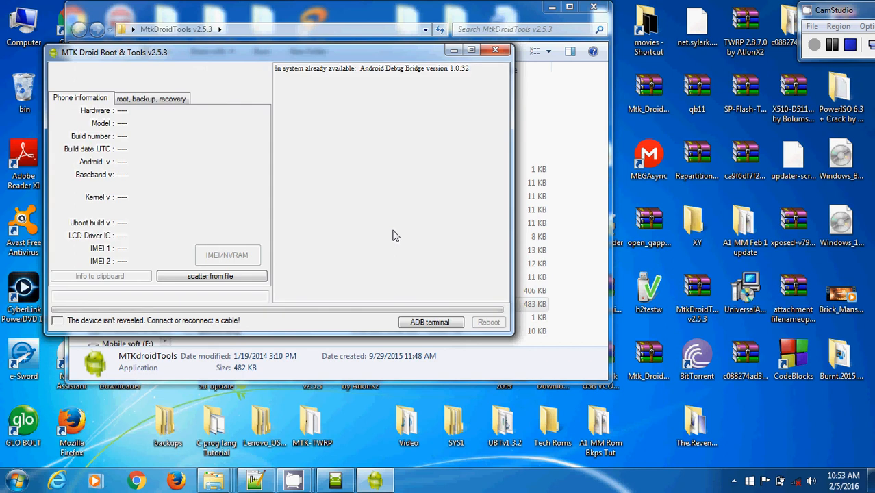
Try the scatter from file function in MTK Droid Root & Tools, and clear the tool and its folder off the desktop
left_click(191, 278)
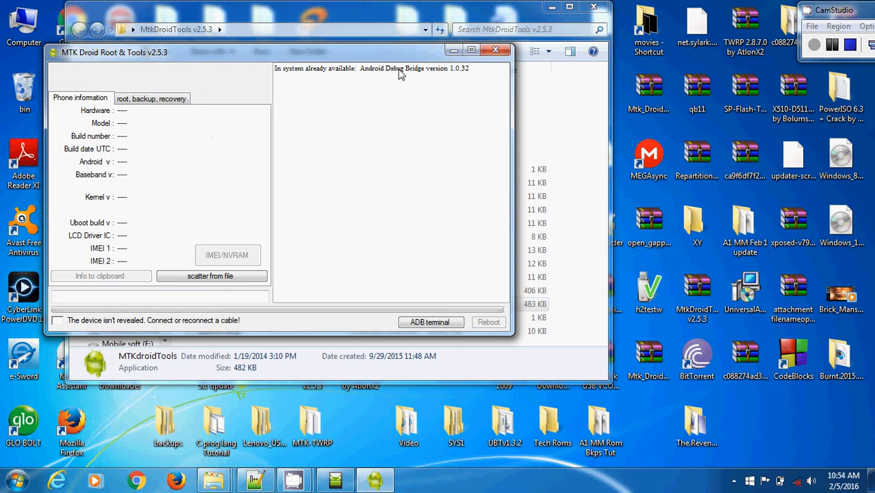
left_click(454, 52)
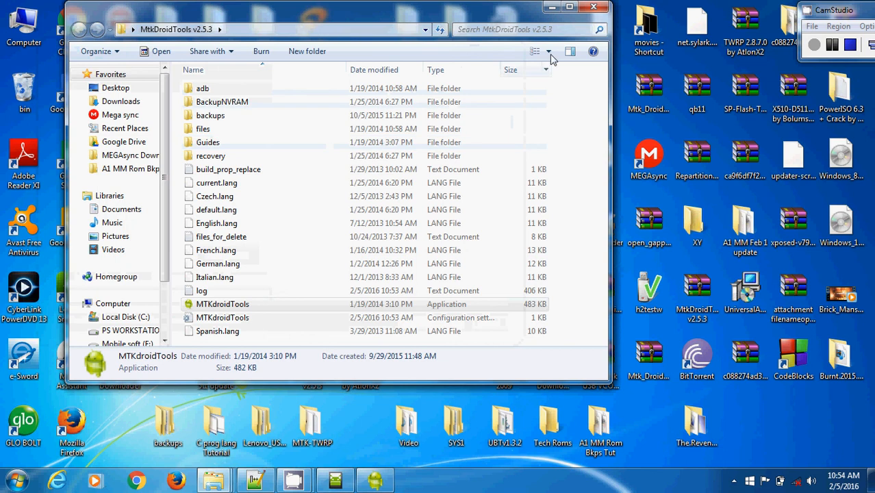
left_click(594, 7)
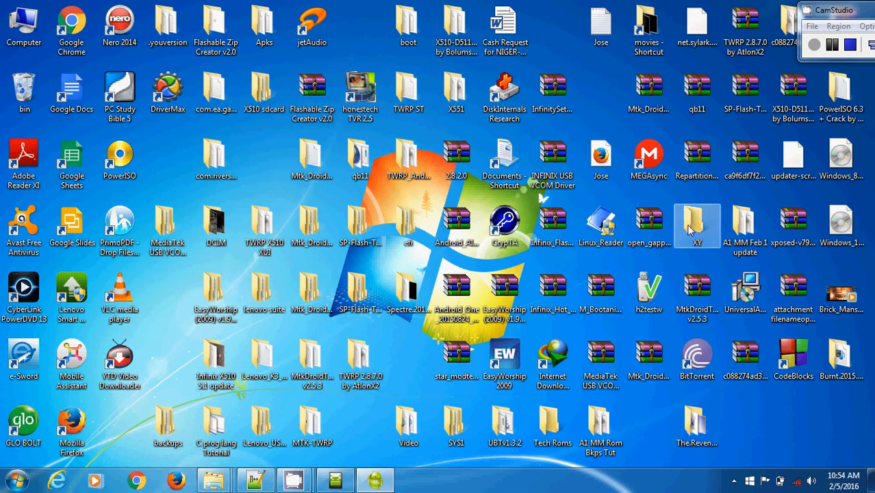
Open the X510-D5110-Androidone-20151012 ROM folder, go through its files, and select MT6580_Android_scatter
double_click(454, 31)
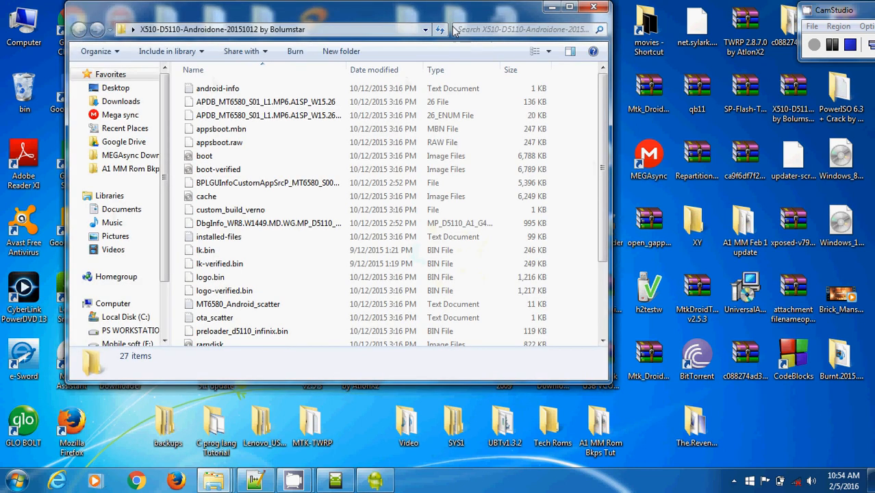
left_click(276, 92)
key("Down")
key("Down")
key("Down")
key("Down")
key("Down")
key("Down")
key("Down")
key("Down")
key("Down")
key("Down")
key("Down")
key("Down")
key("Down")
key("Down")
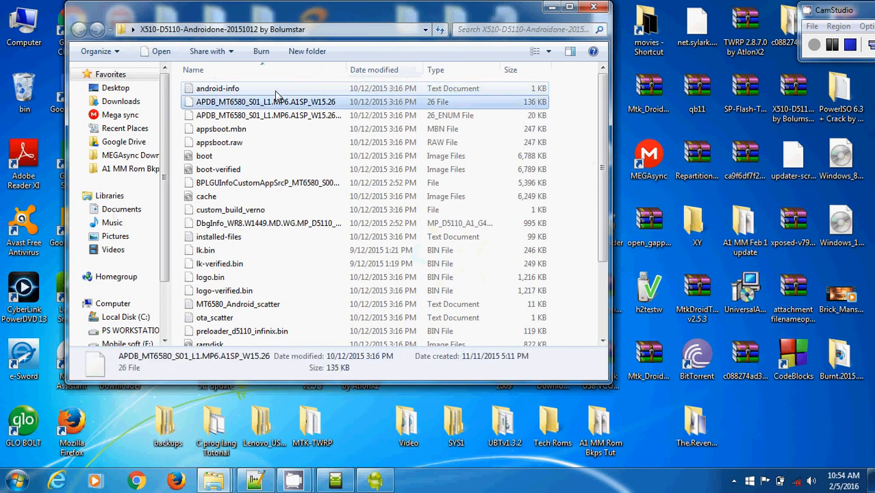
key("Down")
key("Down")
key("Down")
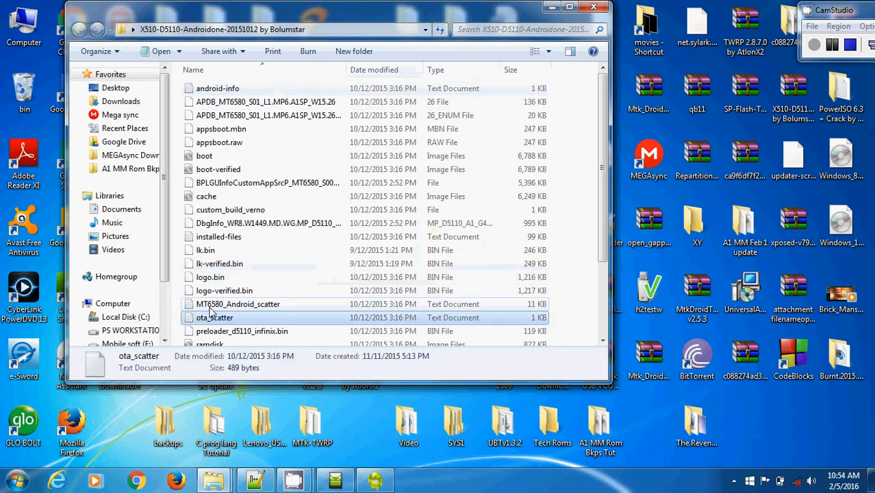
left_click(212, 306)
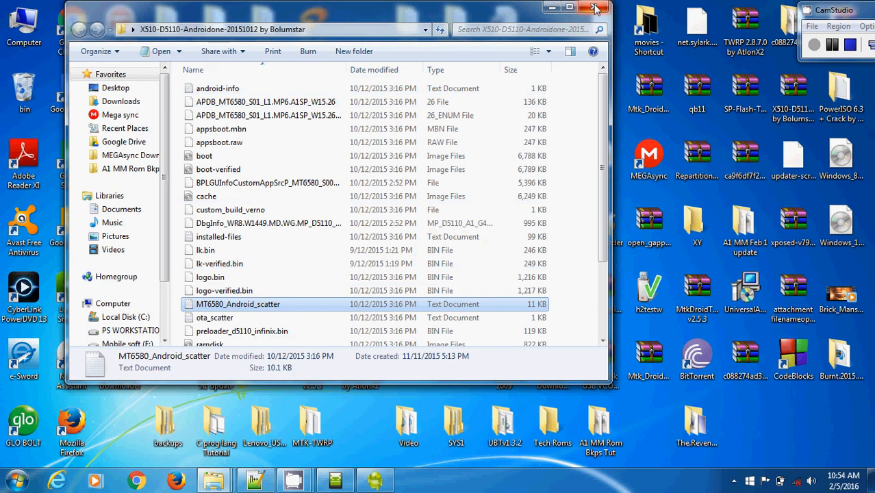
Clear the ROM folder, the Infinix X510 AutoPlay prompt, and MTK Droid Root & Tools off the desktop
left_click(557, 8)
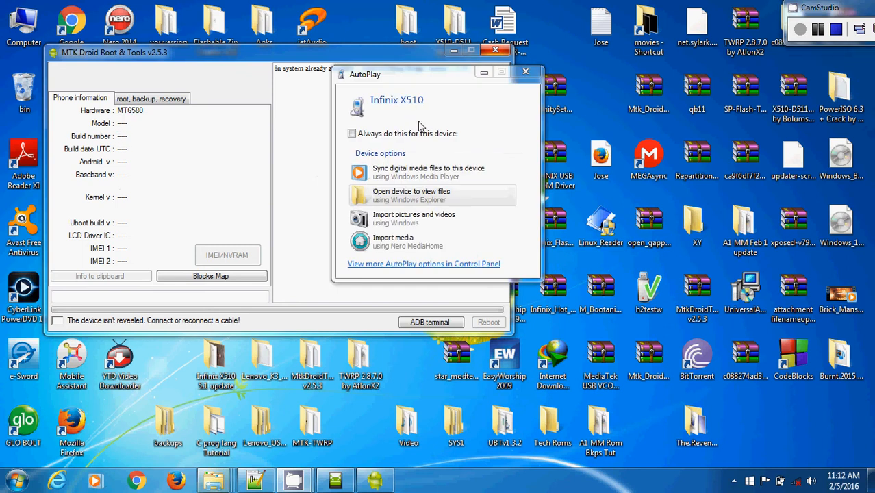
left_click(526, 73)
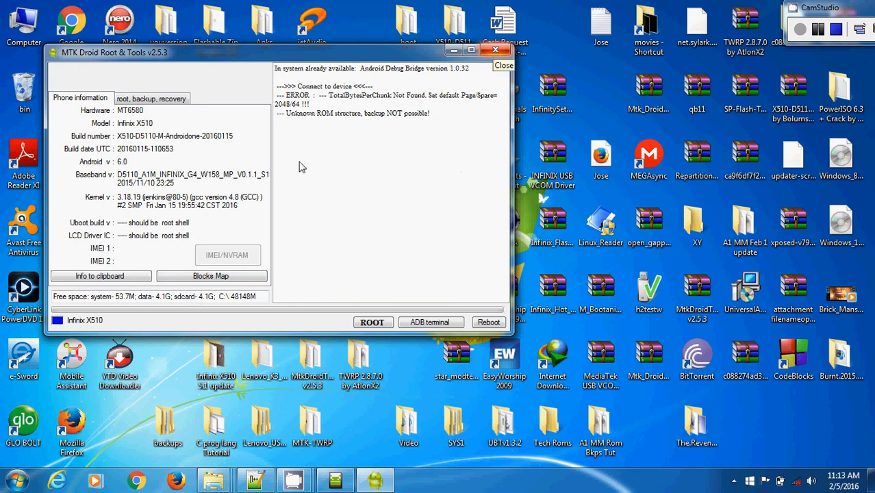
left_click(495, 54)
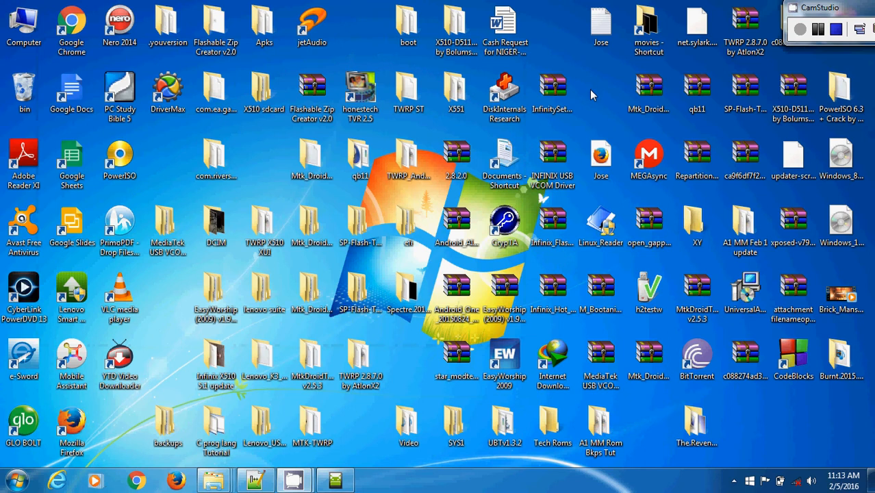
Switch to Smart Phone Flash Tool and load the MT6580_Android_scatter file from the TWRP X510 XUI folder on the desktop
left_click(336, 482)
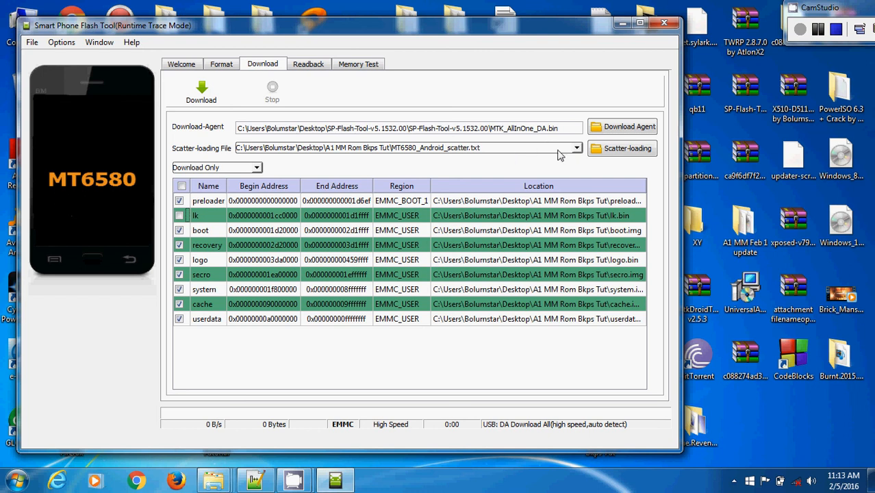
left_click(611, 155)
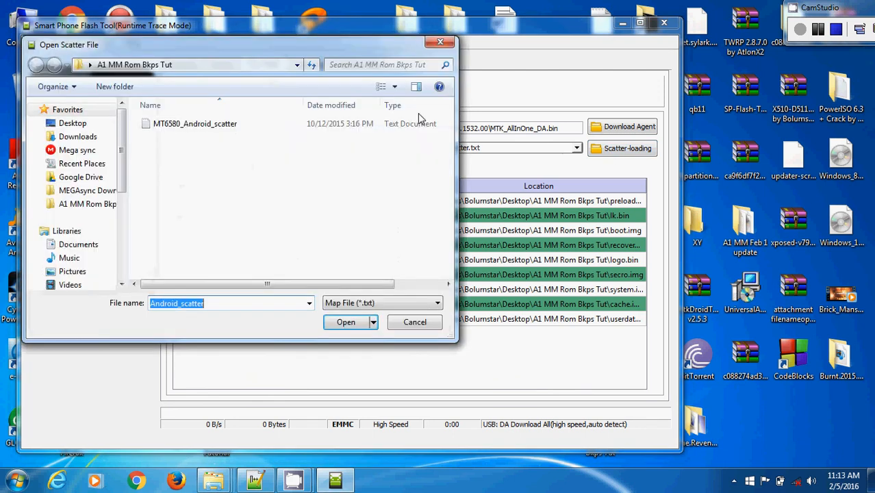
left_click(84, 123)
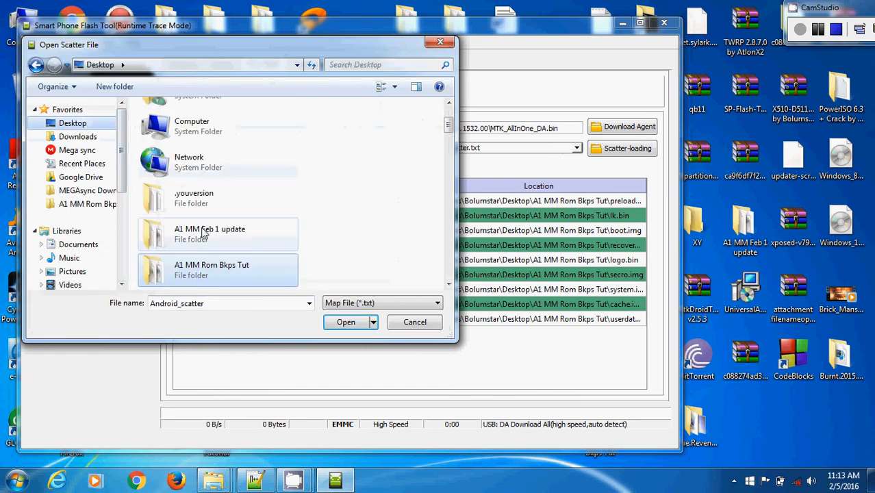
left_click(203, 234)
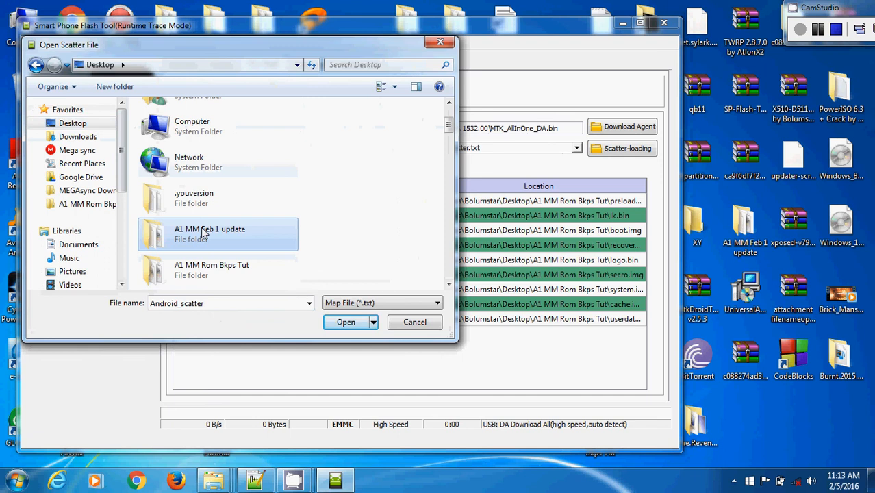
key("t")
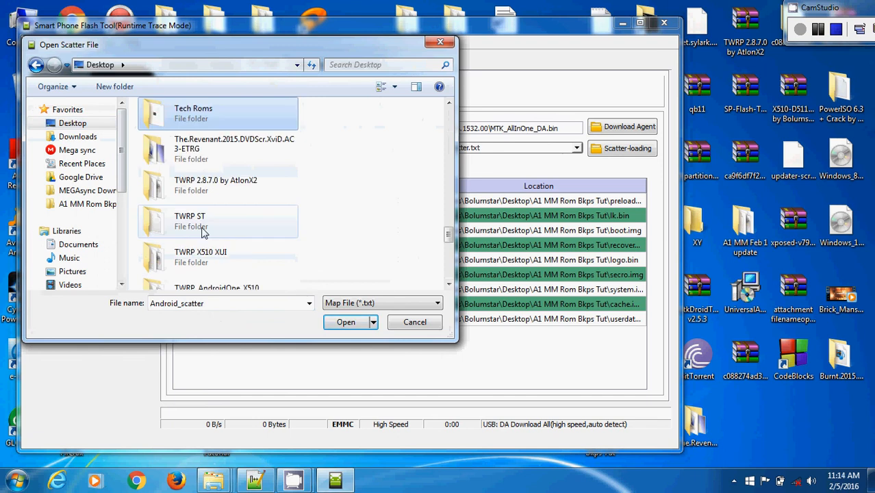
left_click(221, 253)
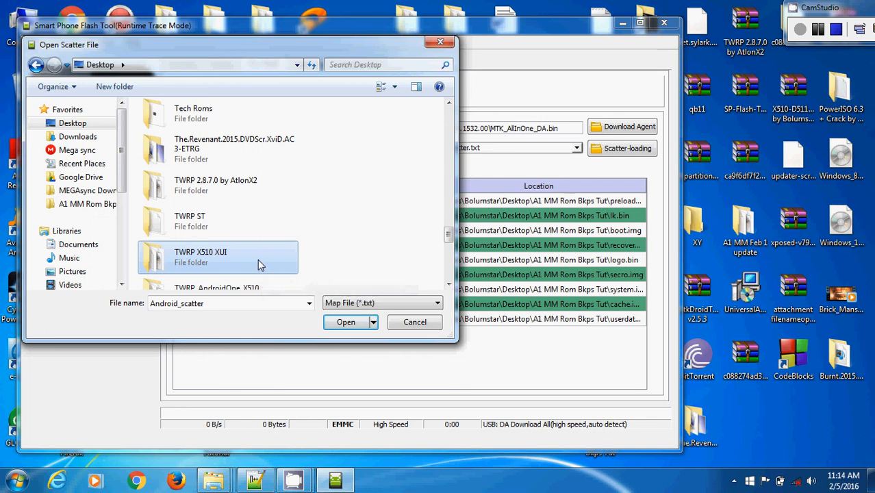
double_click(259, 264)
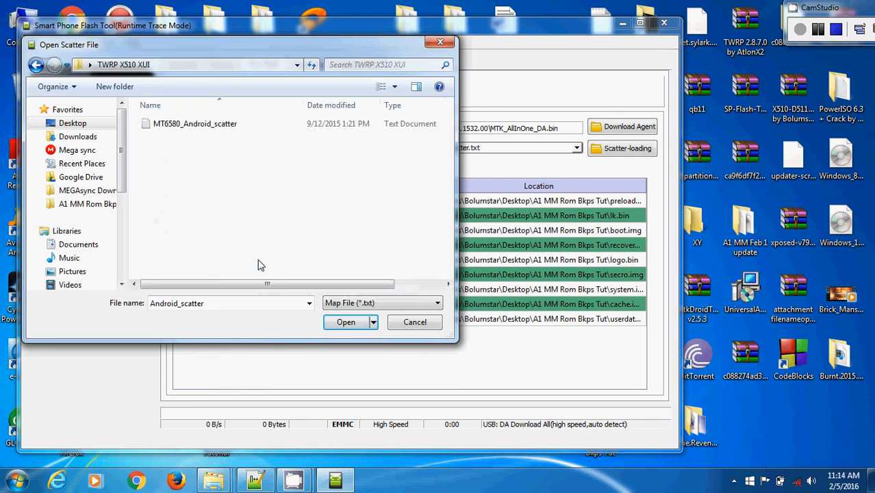
left_click(192, 126)
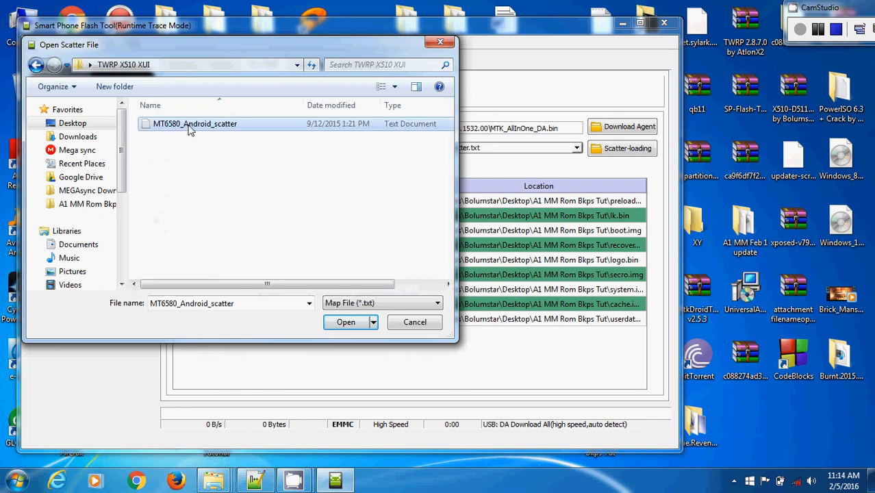
left_click(347, 323)
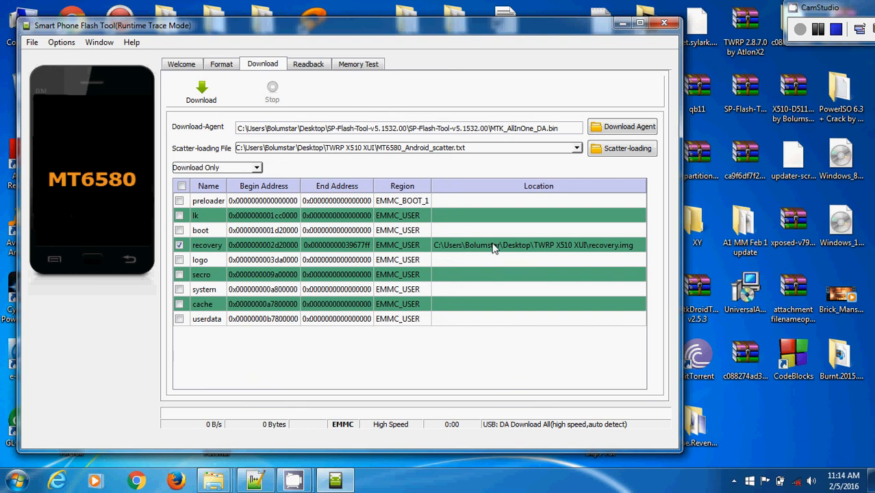
Try the Firmware Upgrade mode, and return to Download Only with just the recovery partition ticked
left_click(255, 168)
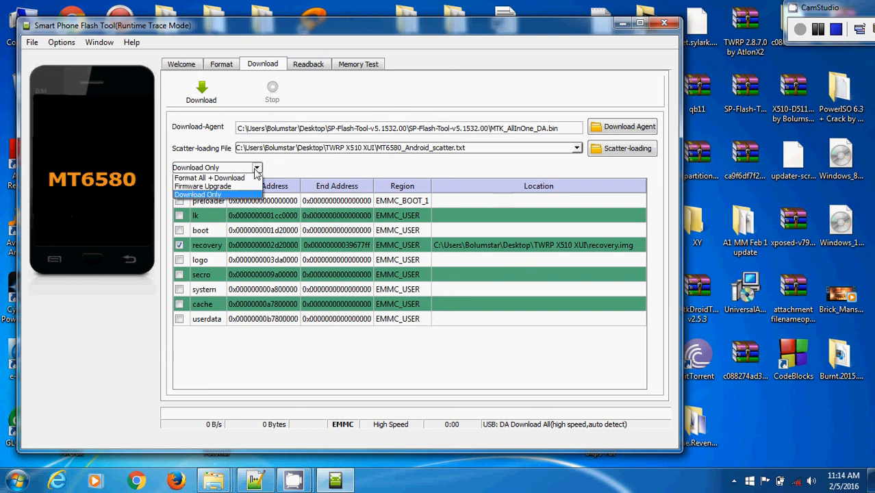
left_click(244, 187)
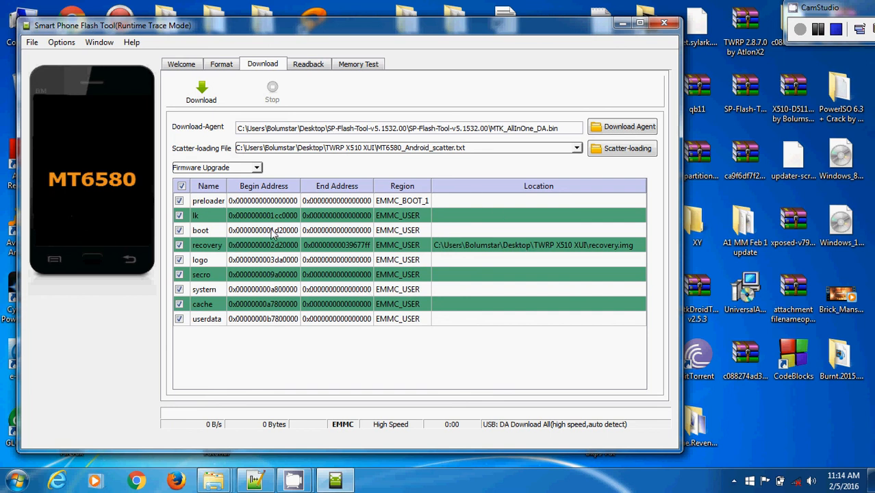
left_click(258, 168)
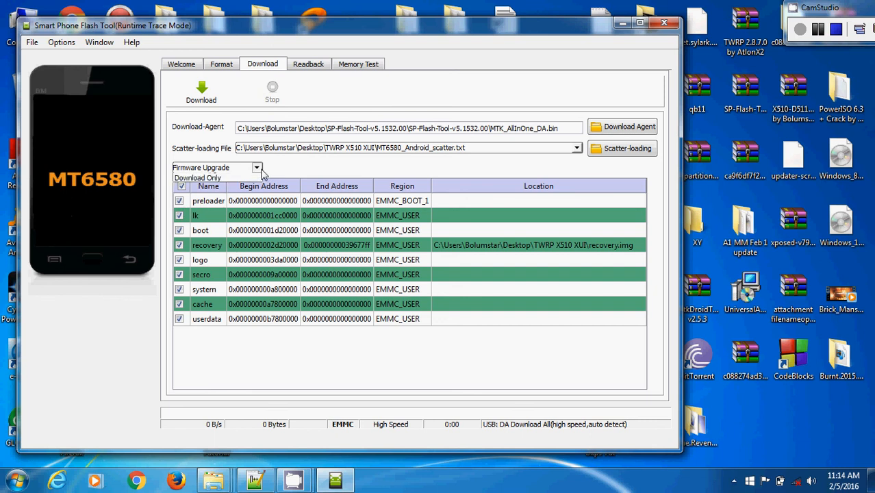
left_click(220, 199)
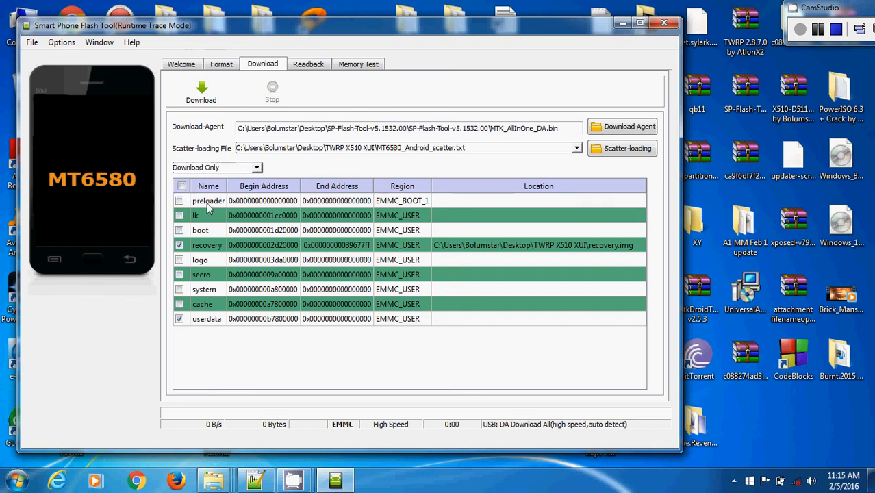
left_click(180, 319)
left_click(180, 319)
Minimise the flash tool, check the files in the desktop's TWRP X510 XUI folder, and close the folder
left_click(622, 24)
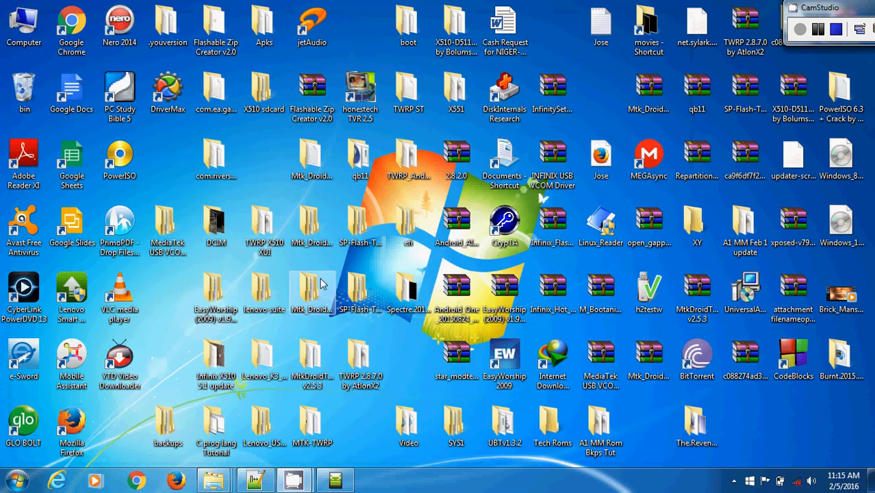
double_click(265, 239)
left_click(266, 238)
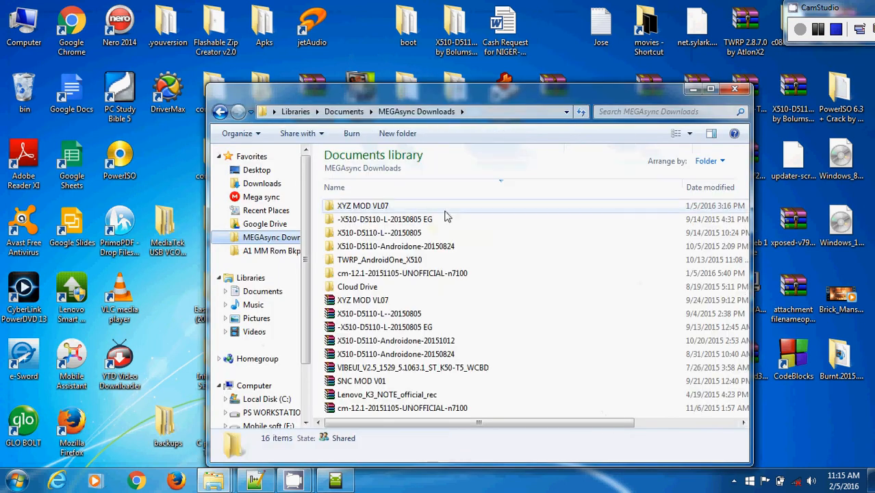
left_click(734, 91)
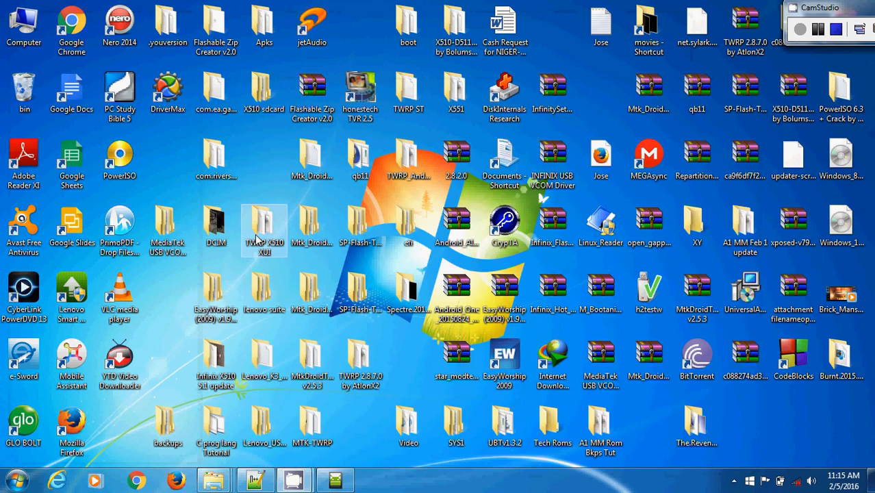
double_click(257, 238)
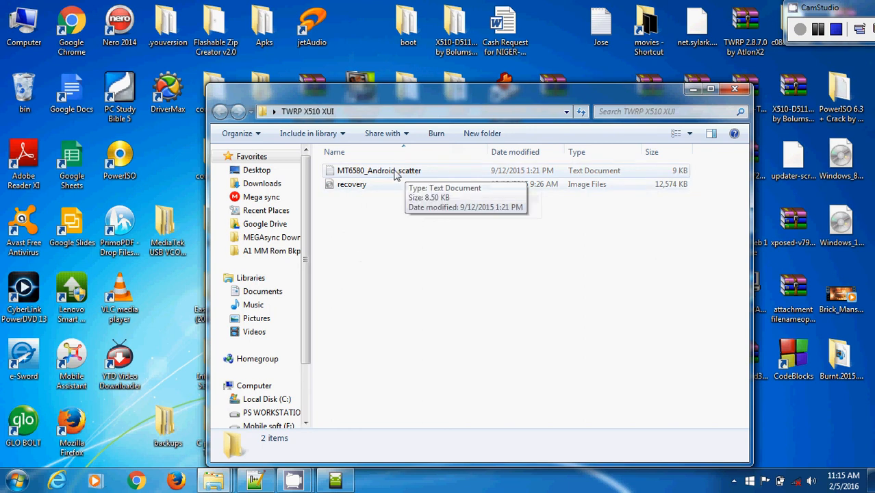
left_click(734, 90)
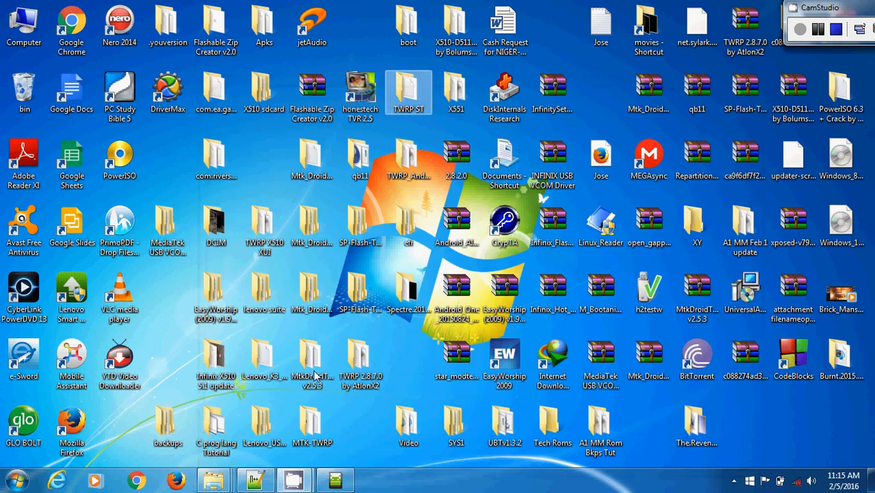
Try to flash the TWRP X510 XUI recovery image to the phone, dismiss the warning, and check the chip info
left_click(326, 485)
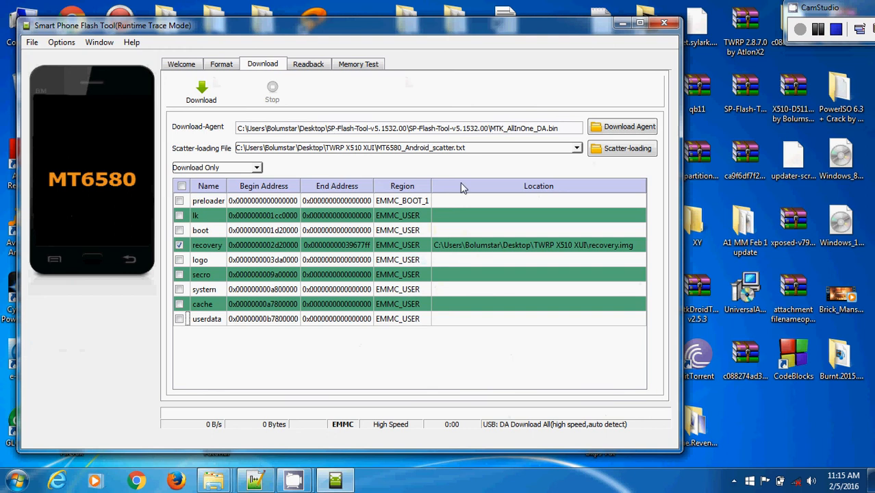
left_click(203, 99)
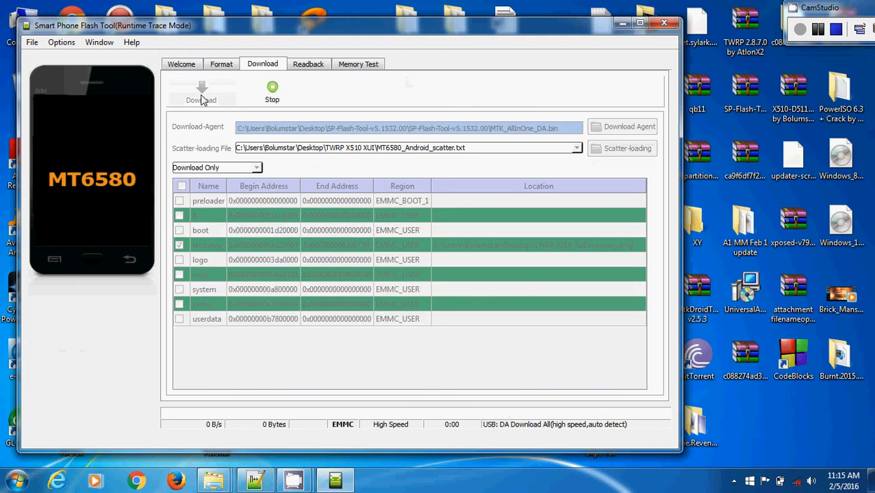
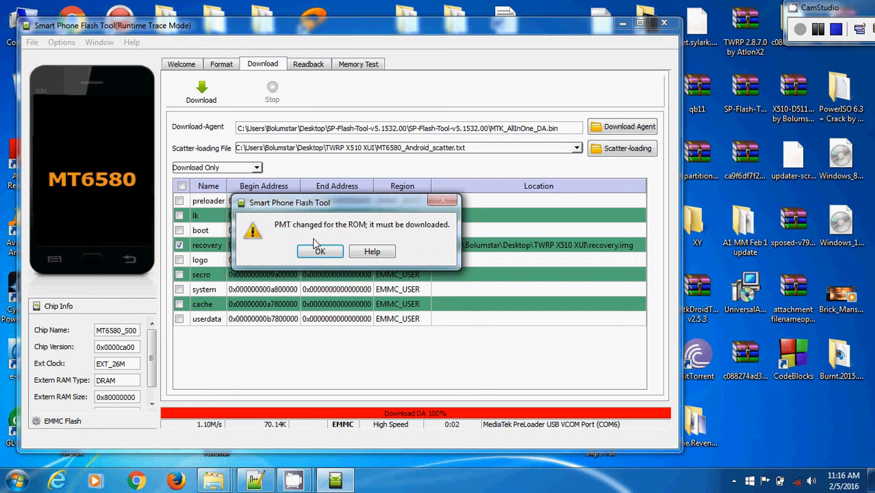
left_click(320, 250)
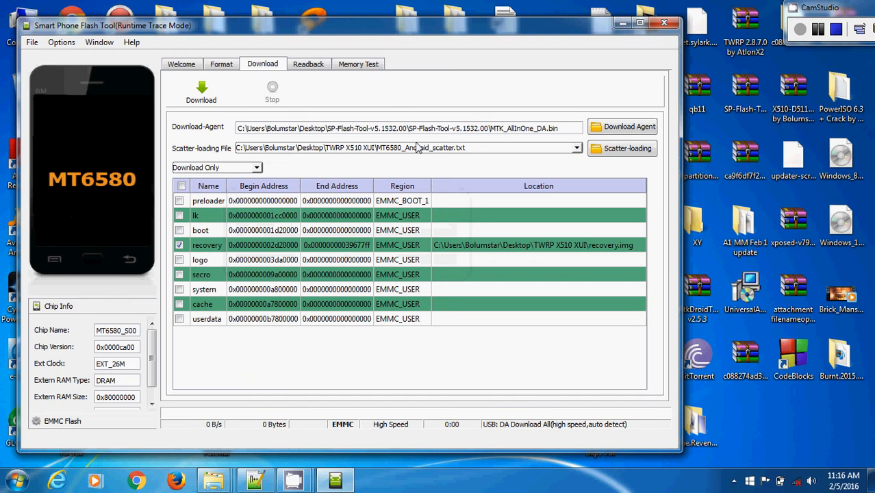
left_click(151, 404)
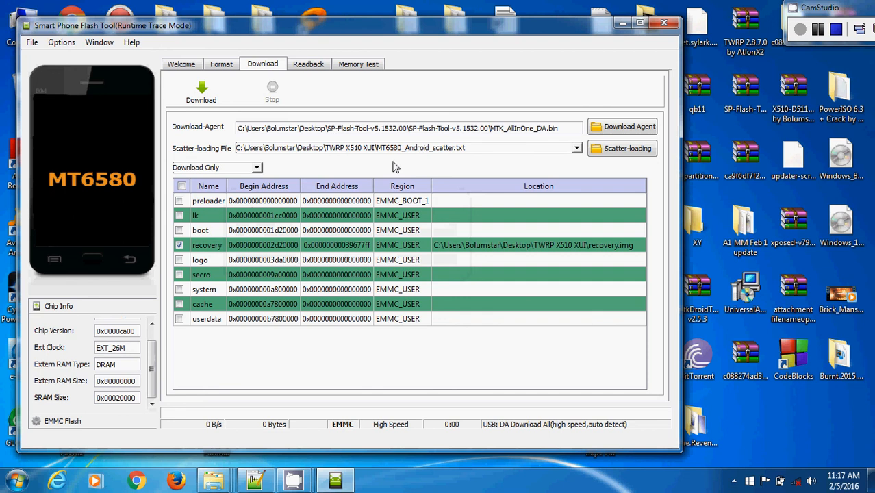
Load MT6580_Android_scatter from the desktop's TWRP_AndroidOne_X510 folder and flash its recovery image to the phone in Download Only mode
left_click(624, 150)
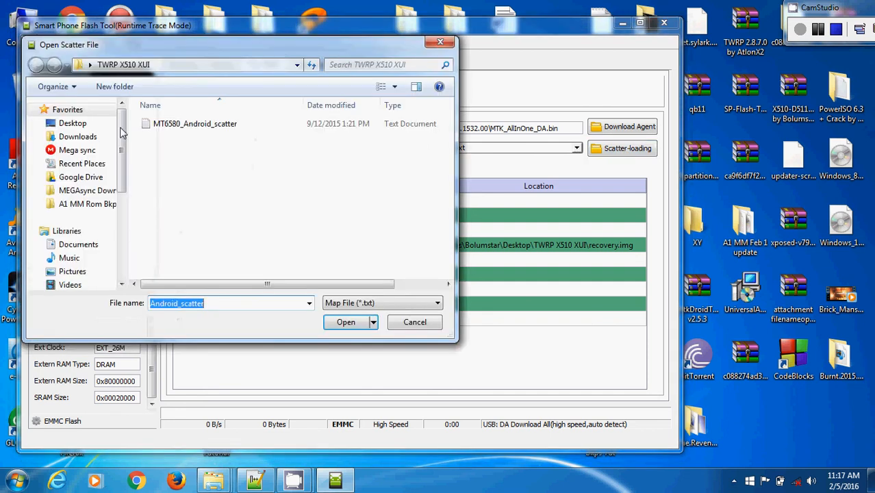
left_click(80, 127)
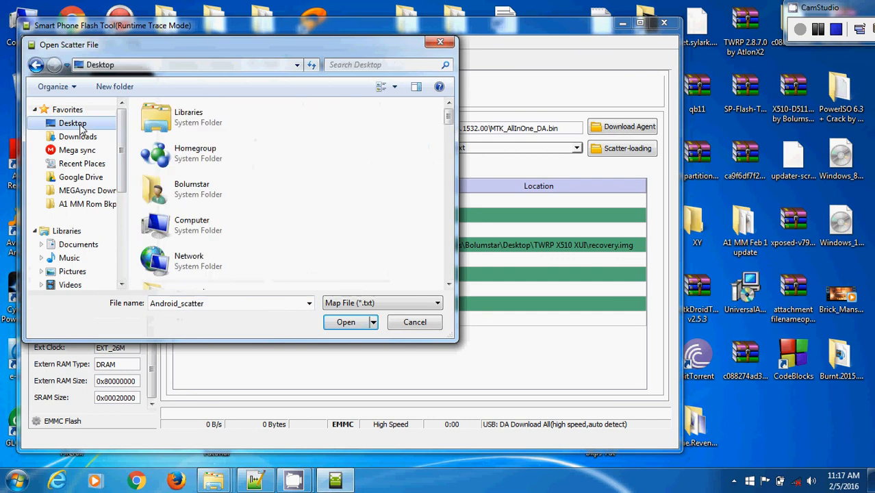
left_click(196, 247)
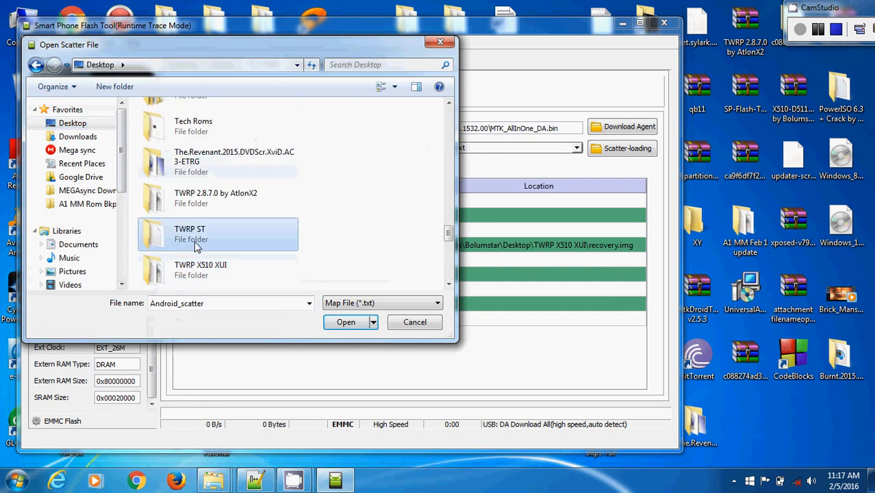
key("Down")
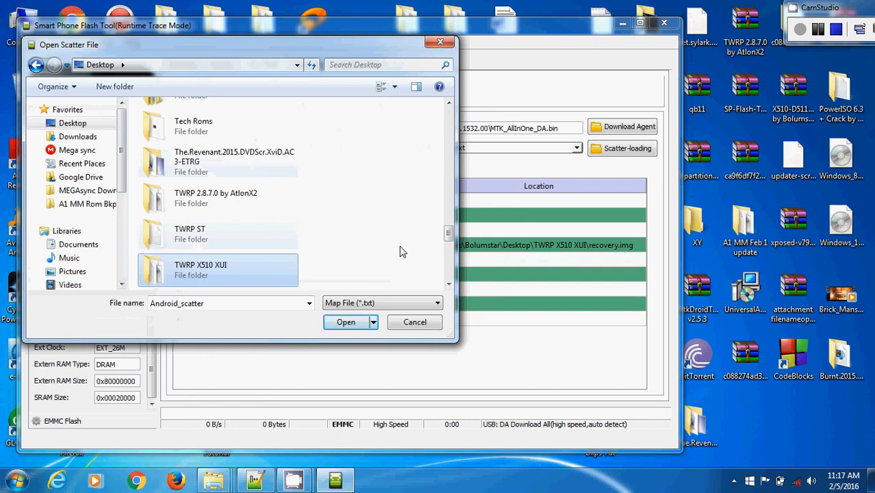
left_click(450, 283)
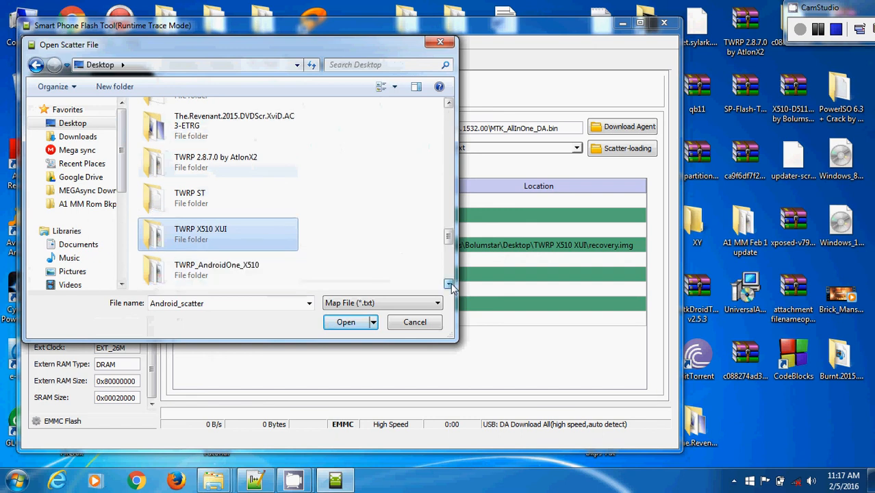
left_click(449, 283)
double_click(220, 229)
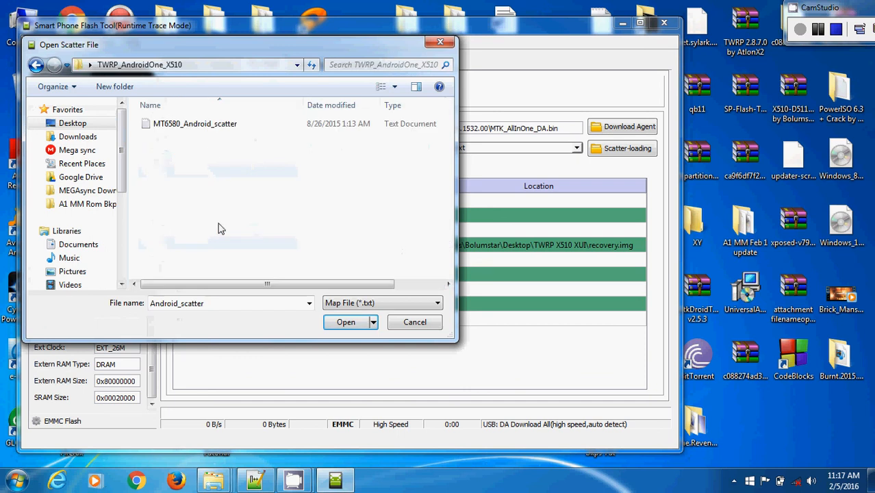
left_click(202, 130)
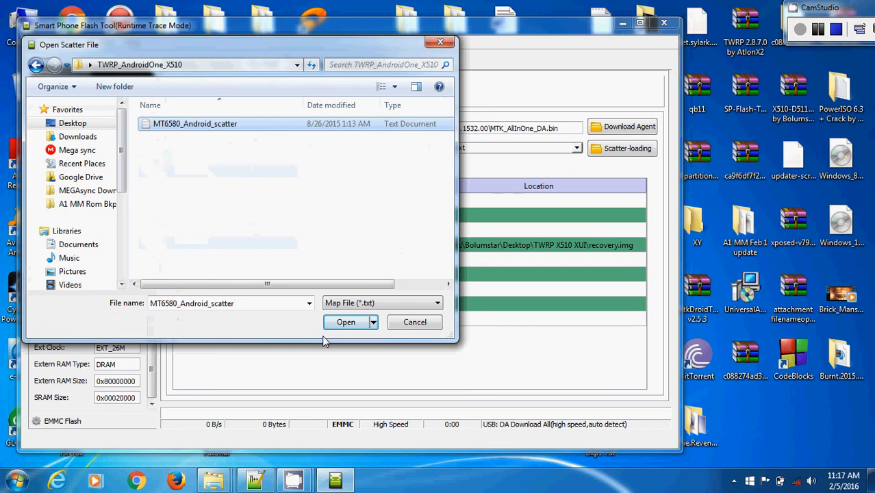
left_click(347, 323)
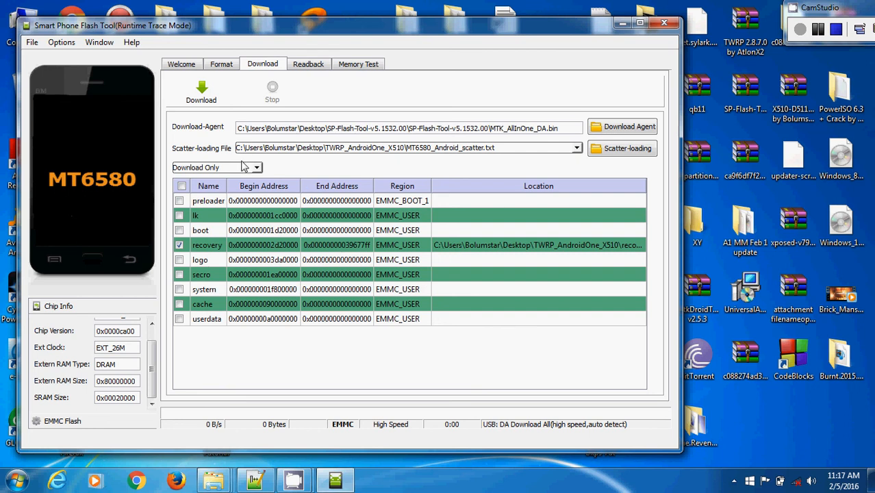
left_click(194, 98)
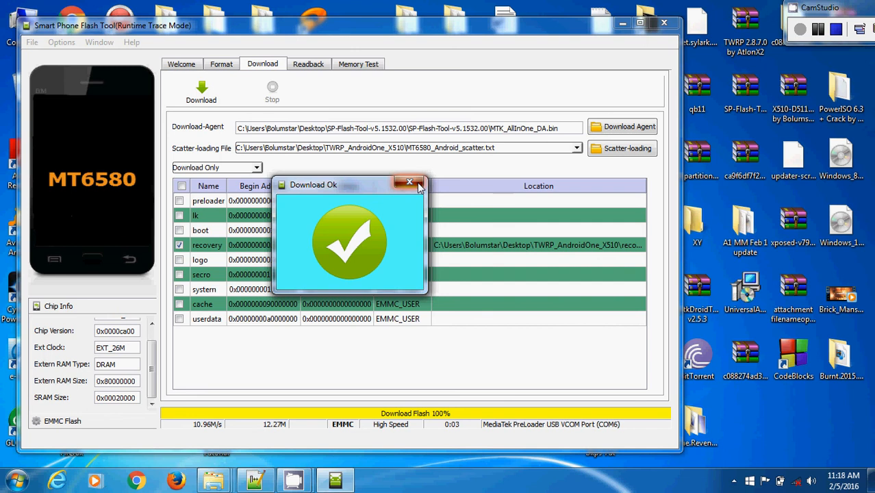
Close the success notice and load MT6580_Android_scatter from the X510-D5110-L-20150805 folder inside MEGAsync Downloads' -X510-D5110-L-20150805 EG folder
left_click(417, 183)
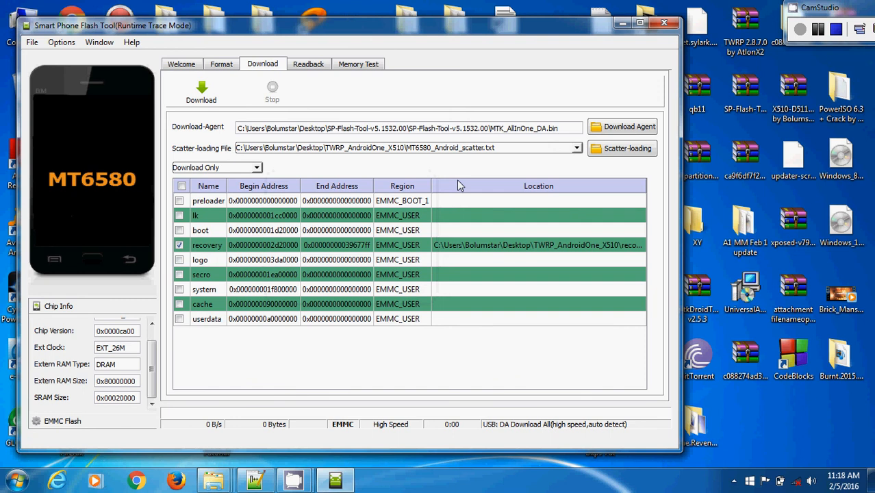
left_click(628, 152)
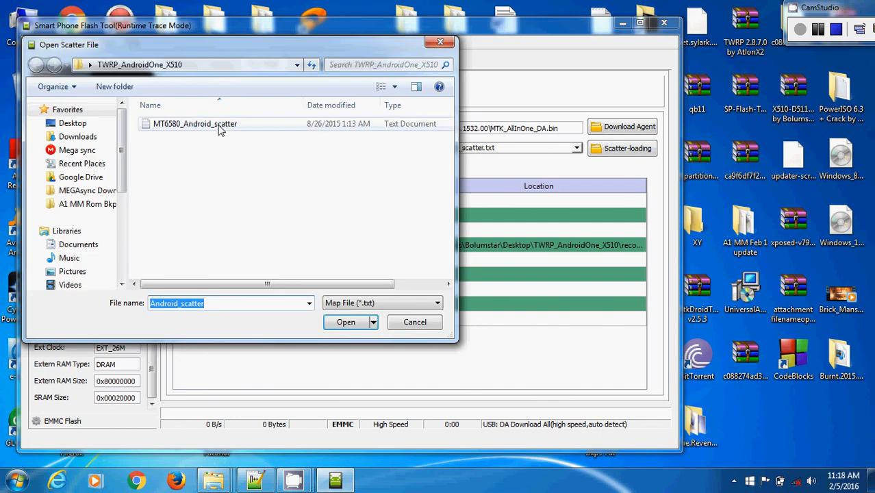
left_click(76, 192)
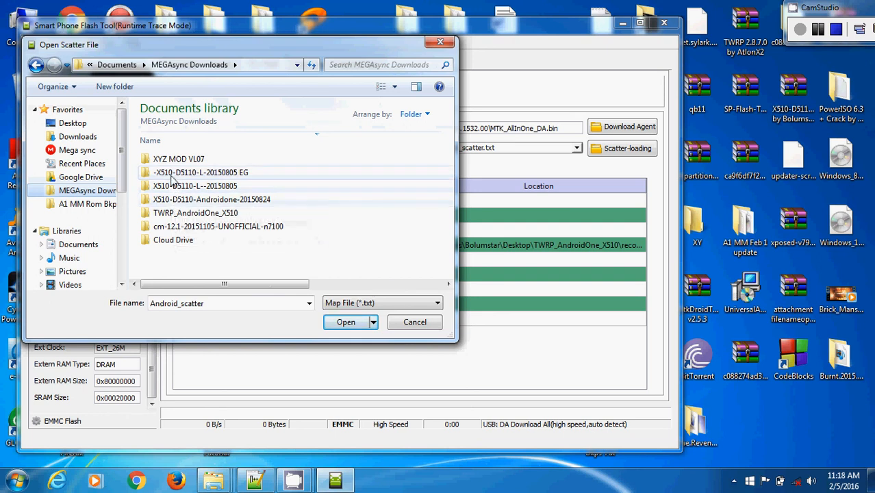
double_click(171, 176)
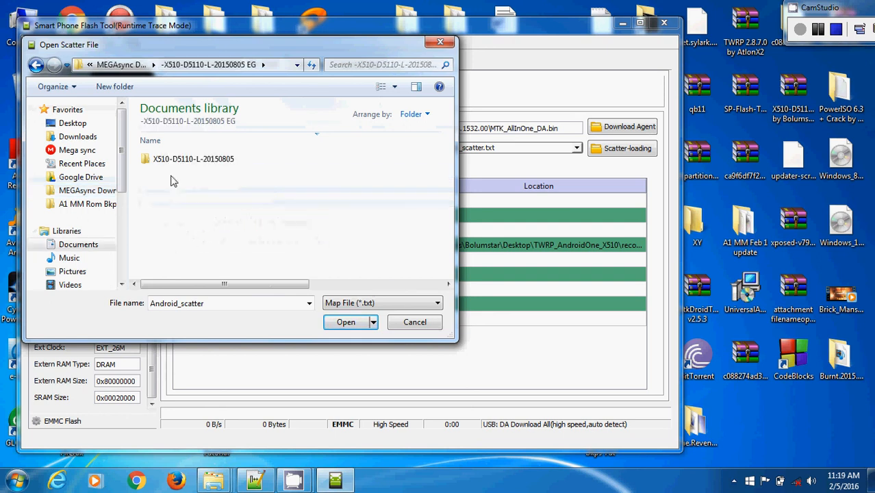
double_click(190, 163)
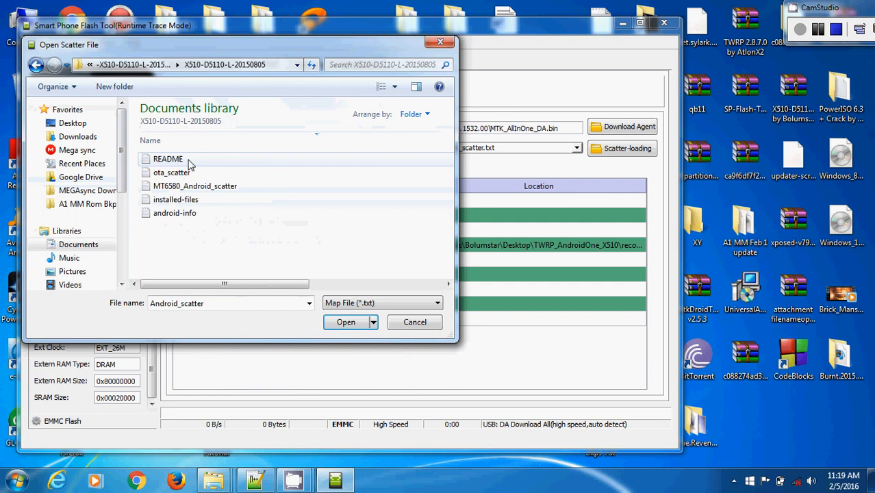
key("BackSpace")
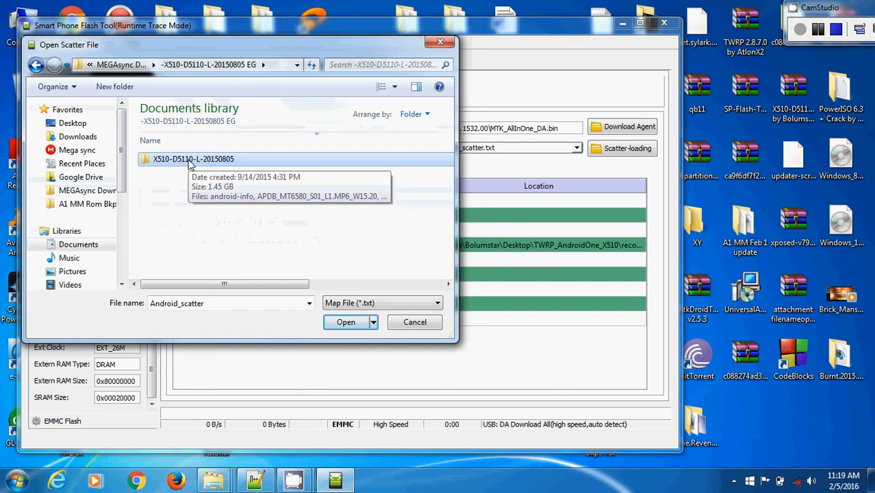
double_click(190, 162)
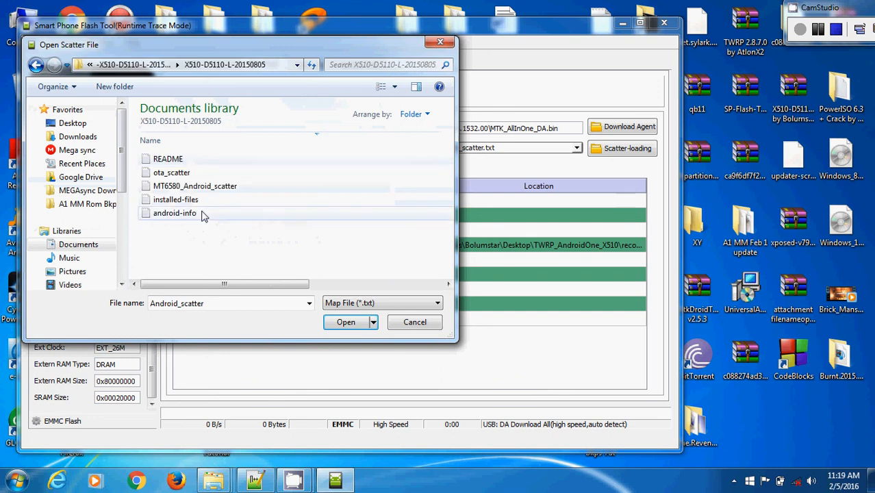
left_click(195, 189)
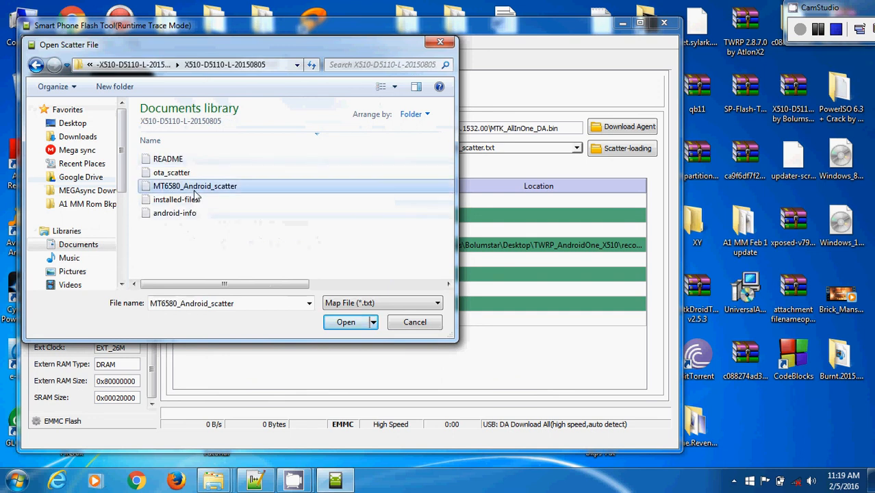
left_click(346, 327)
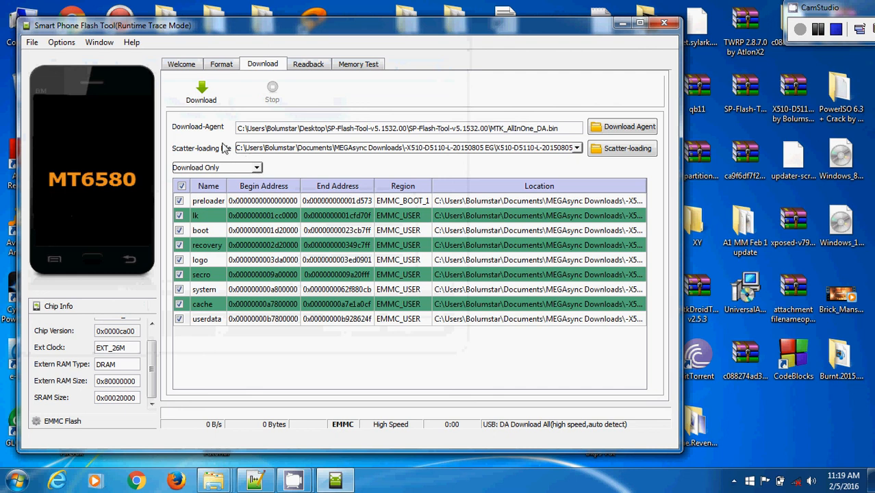
Try to flash all the firmware partitions in Download Only mode, and dismiss the warning
left_click(201, 101)
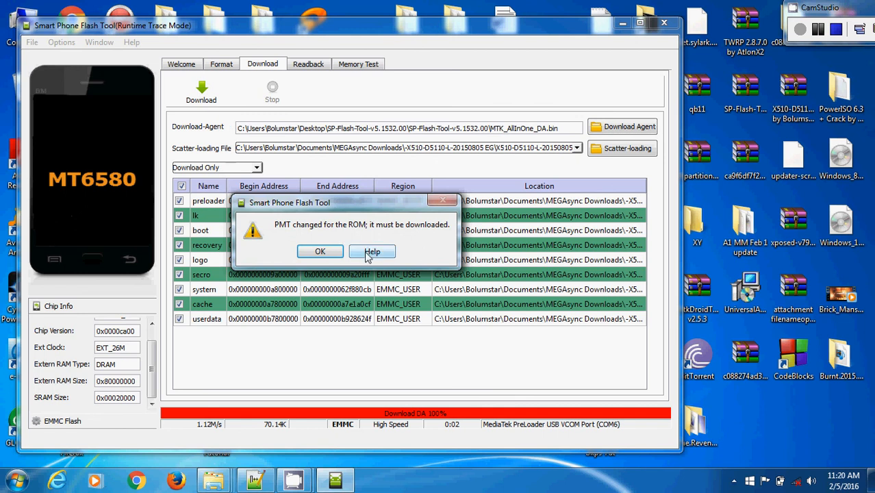
left_click(321, 252)
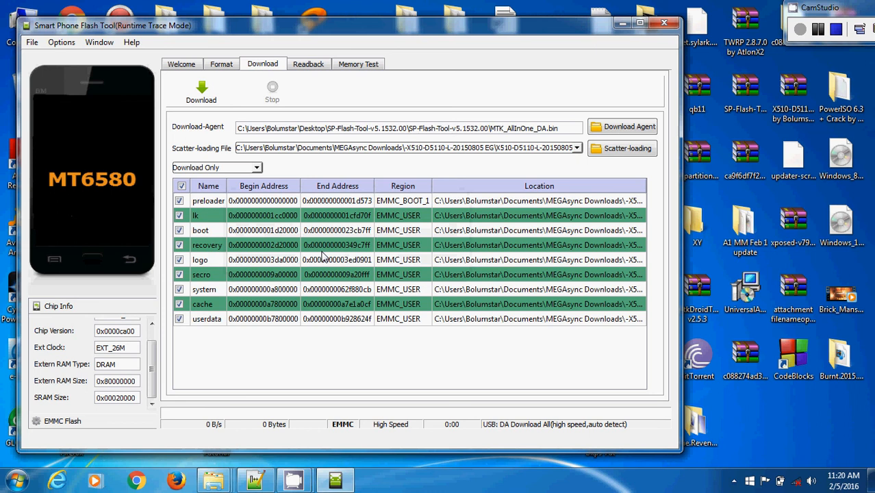
Set the flashing mode to Firmware Upgrade with every partition from preloader to userdata ticked
left_click(257, 169)
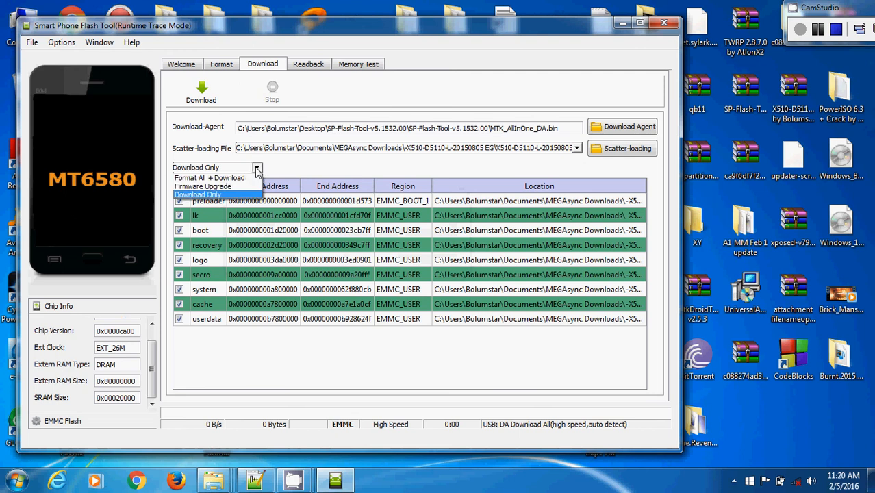
left_click(227, 187)
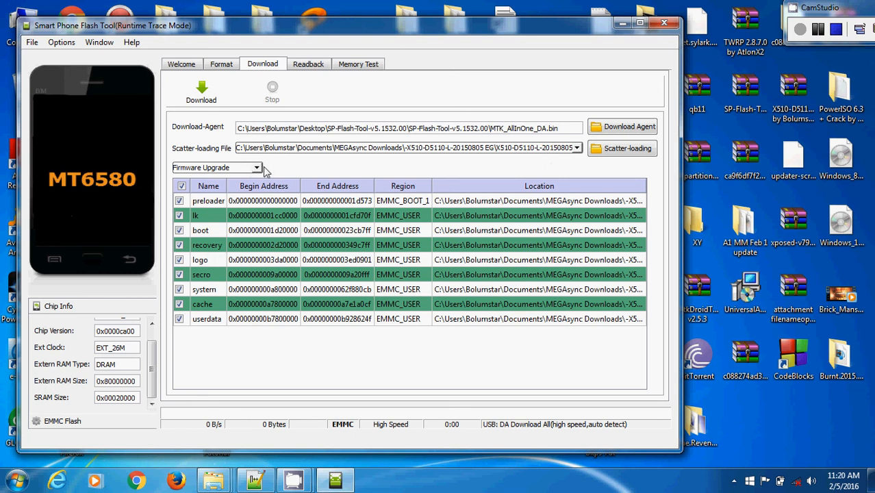
left_click(179, 202)
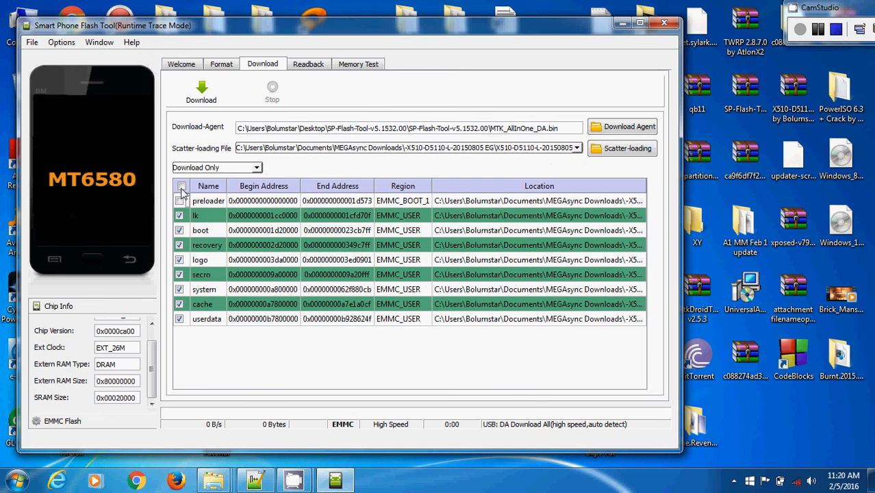
left_click(181, 187)
left_click(237, 200)
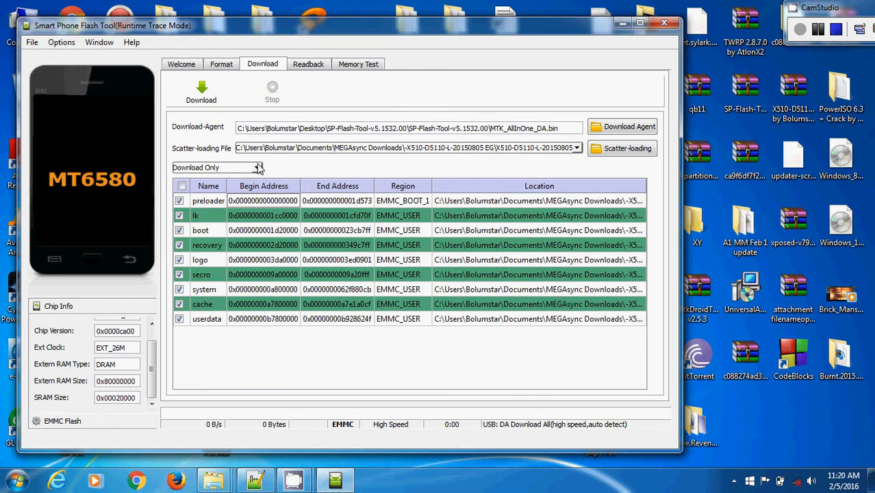
left_click(257, 169)
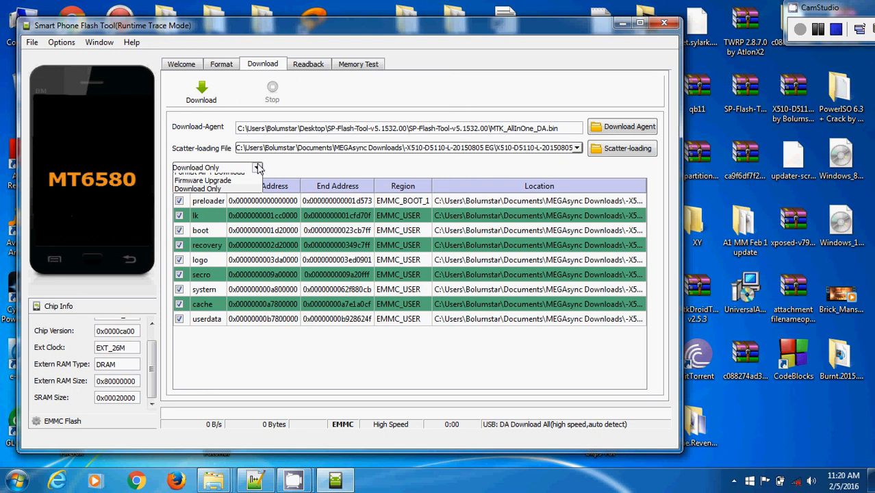
left_click(205, 186)
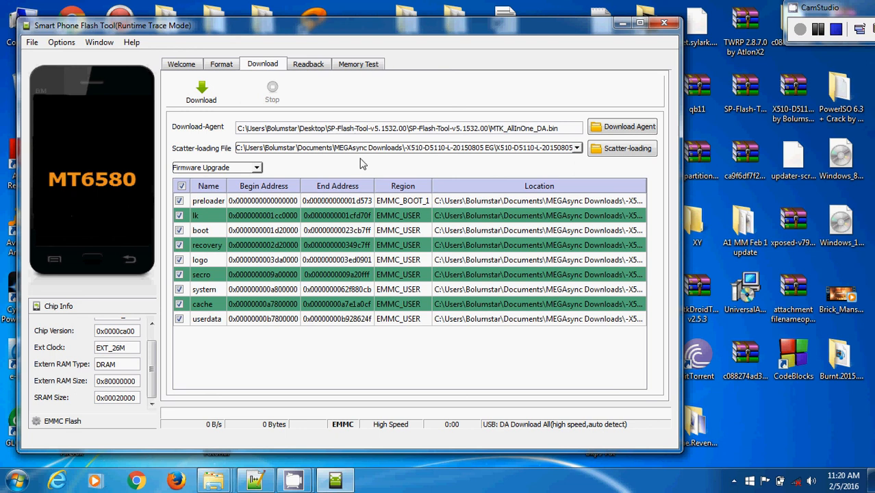
Flash the full X510-D5110-L-20150805 firmware to the phone and close the success notice
left_click(201, 95)
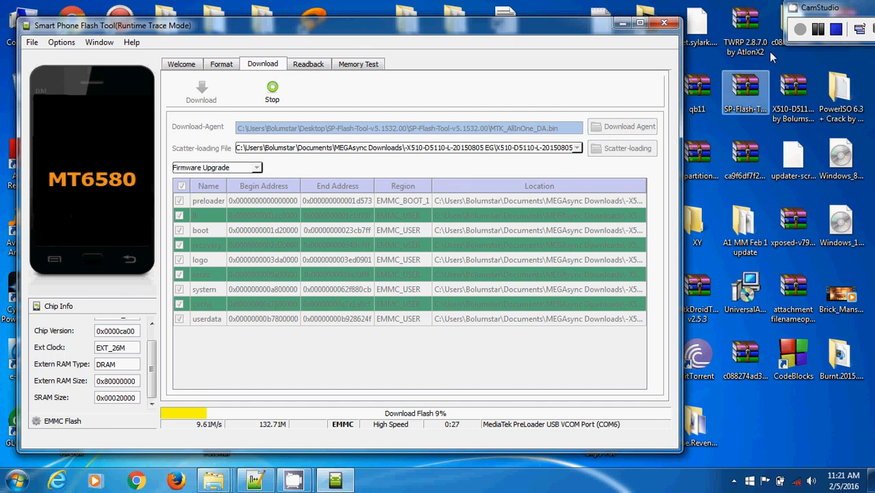
left_click(821, 33)
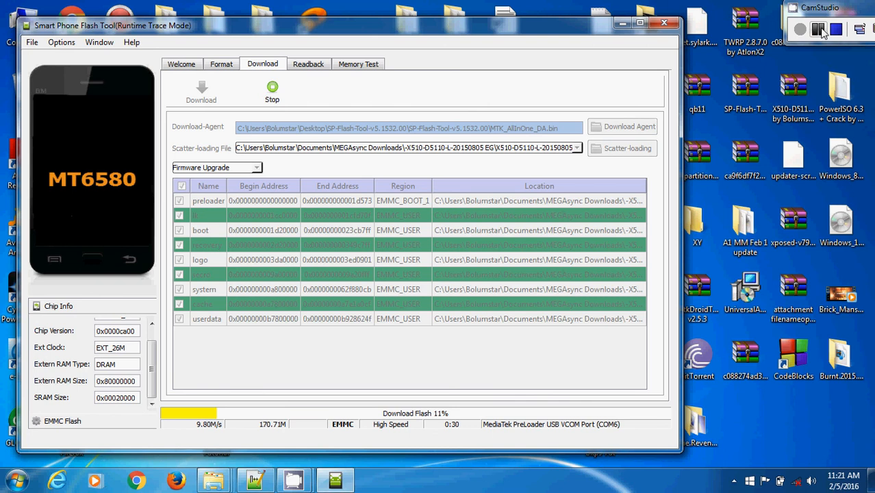
left_click(802, 31)
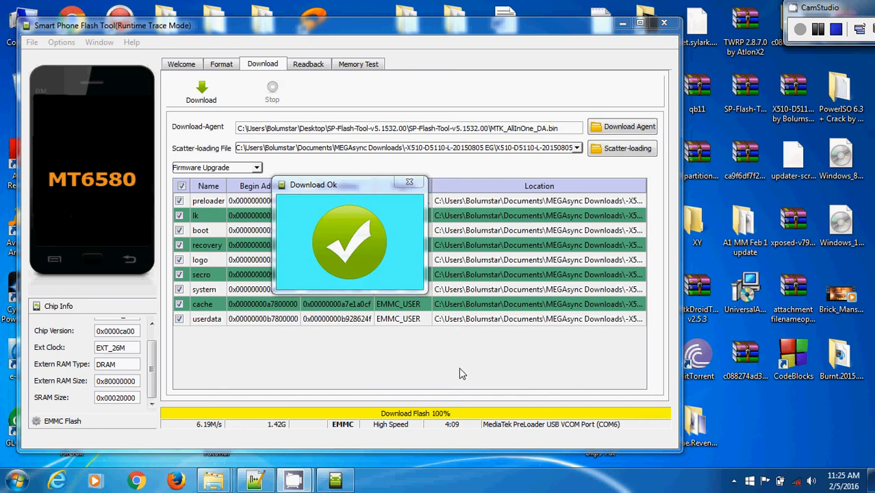
left_click(409, 185)
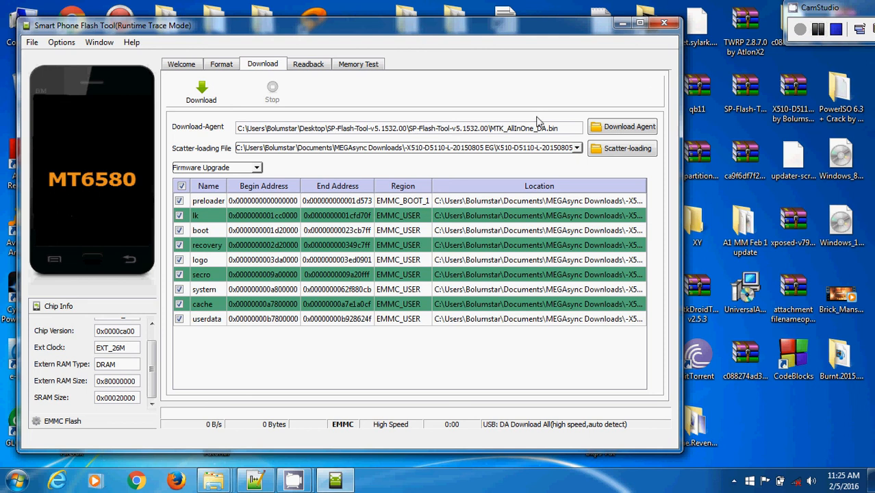
left_click(819, 39)
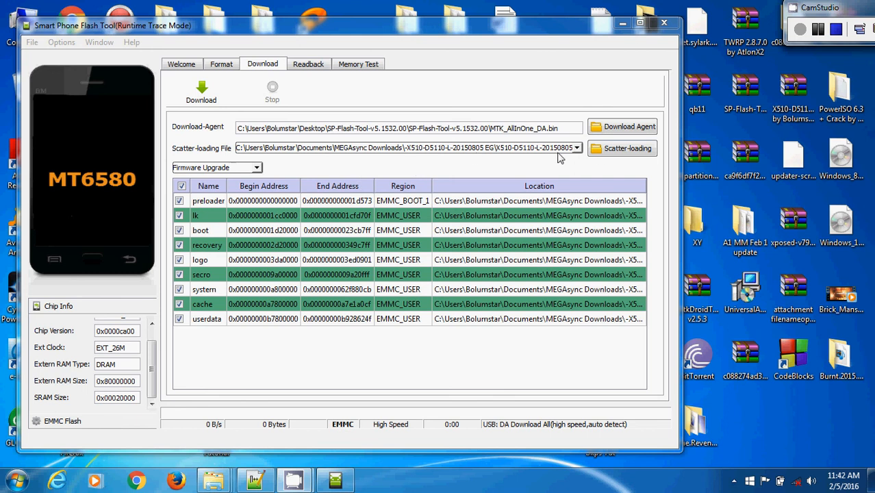
left_click(599, 155)
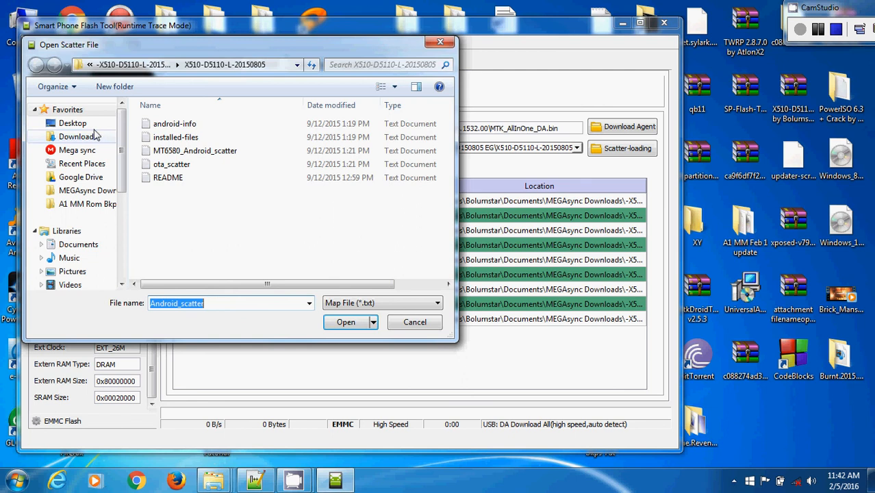
left_click(87, 126)
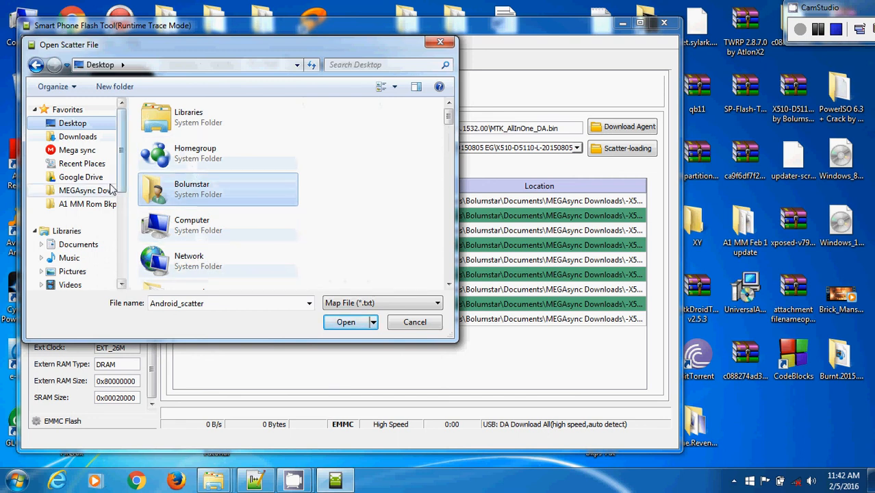
left_click(99, 191)
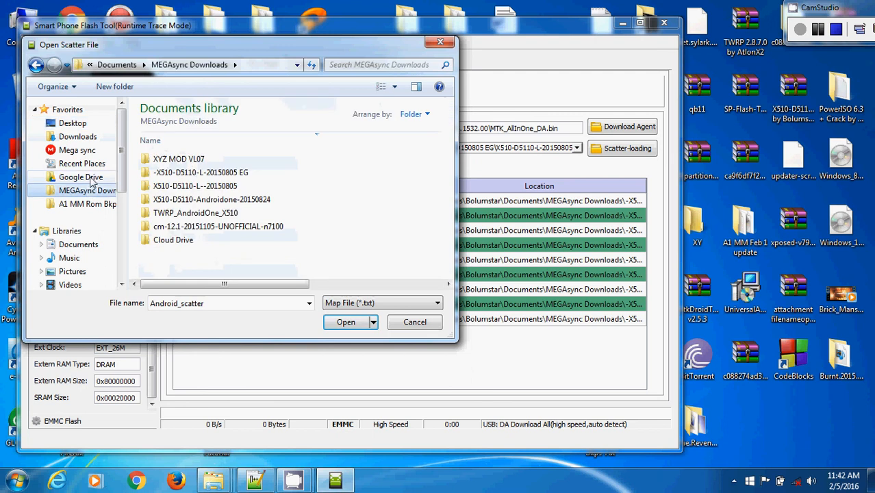
left_click(92, 128)
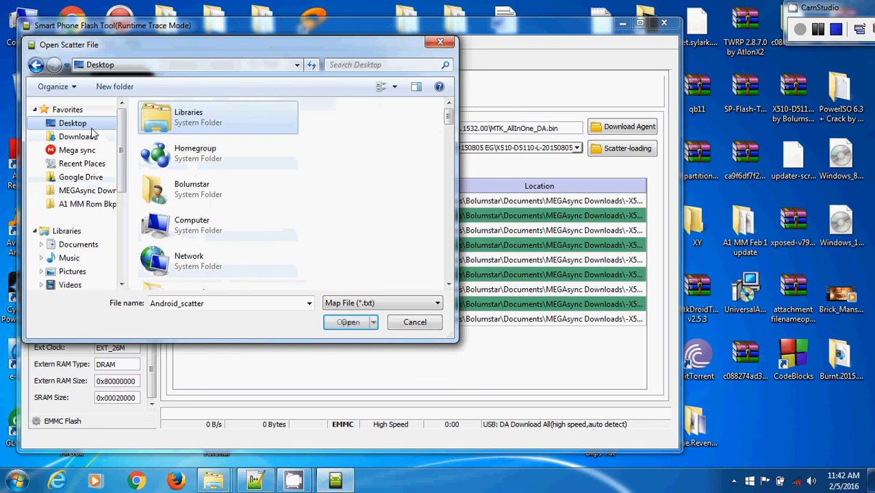
left_click(203, 220)
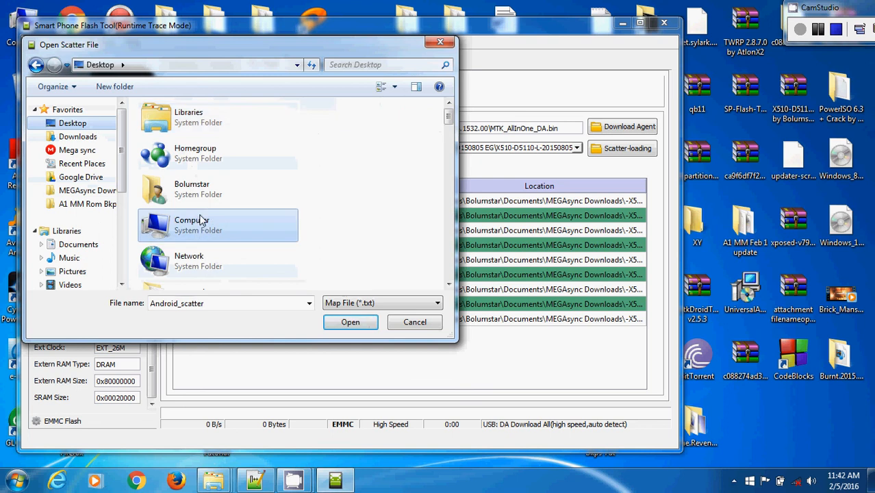
left_click(448, 261)
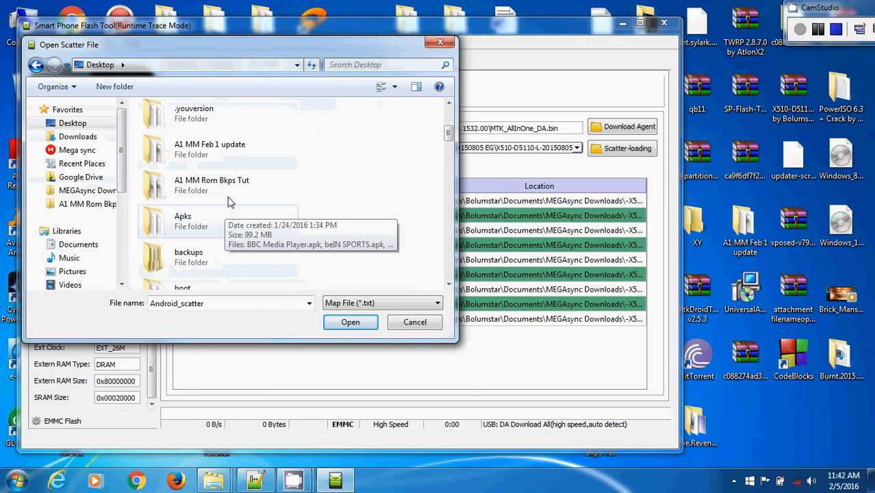
left_click(220, 148)
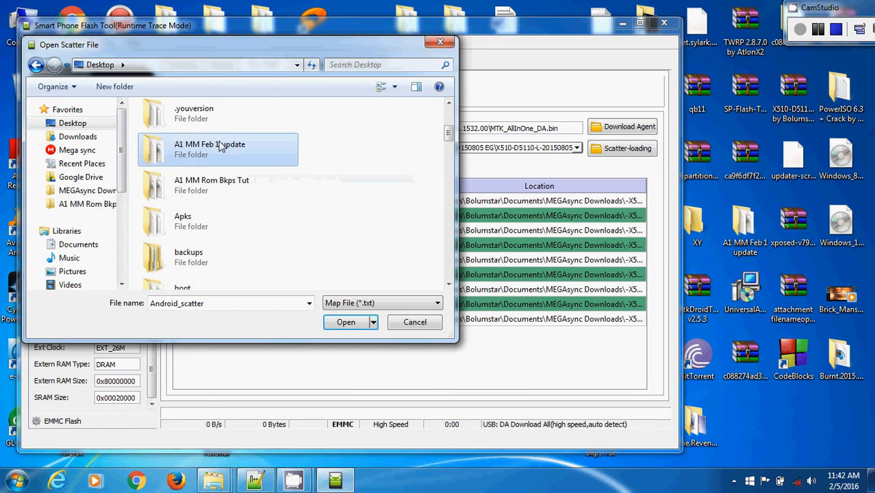
key("Down")
key("Down")
key("Down")
key("Down")
key("Down")
key("Down")
key("Down")
key("Down")
key("Down")
key("Down")
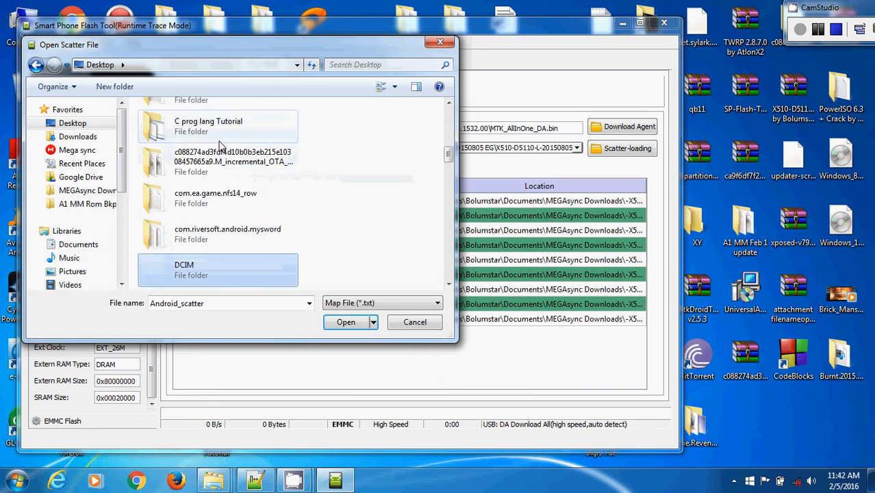
left_click(436, 44)
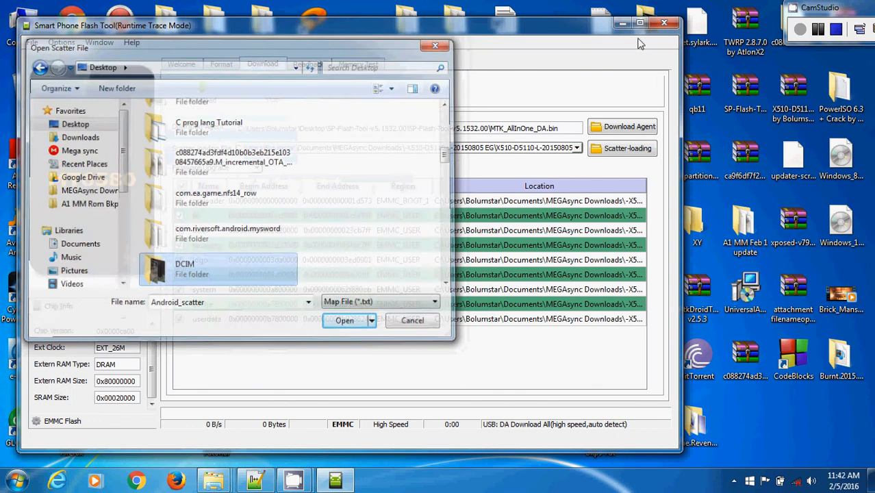
Check the X510-D5110-Androidone-20151012 firmware folder's full name on the desktop and return to the flashing window
left_click(622, 24)
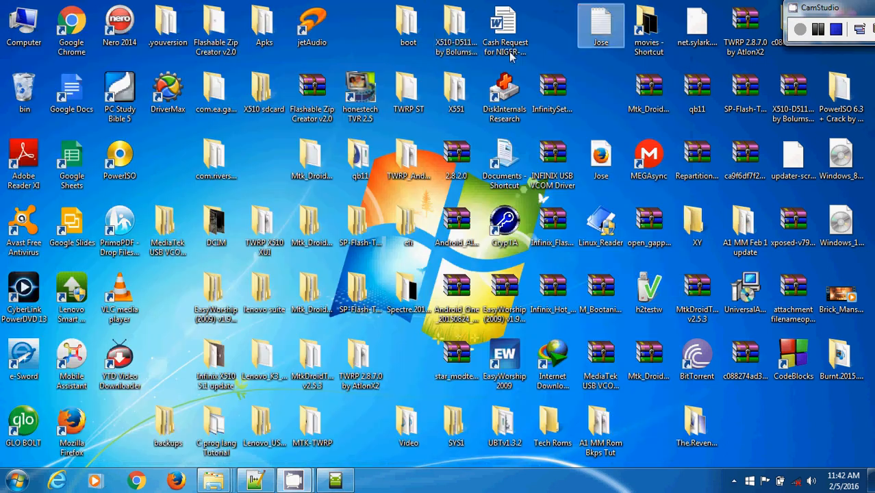
left_click(448, 29)
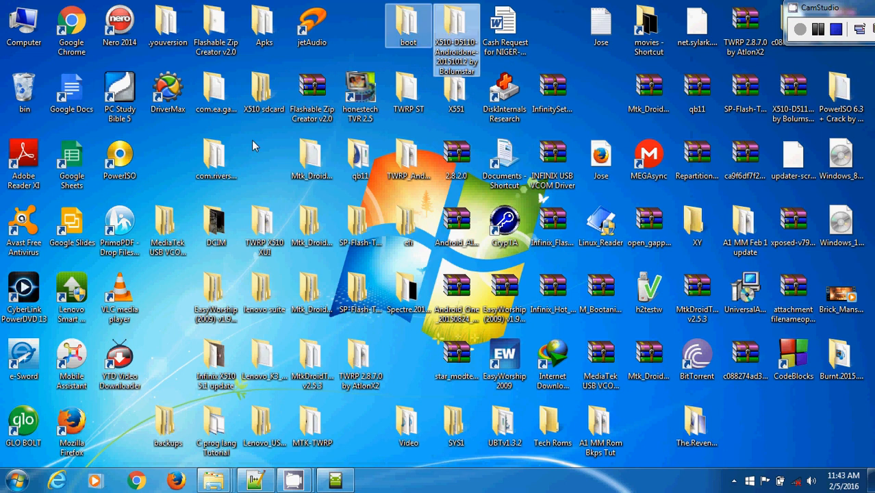
left_click(336, 481)
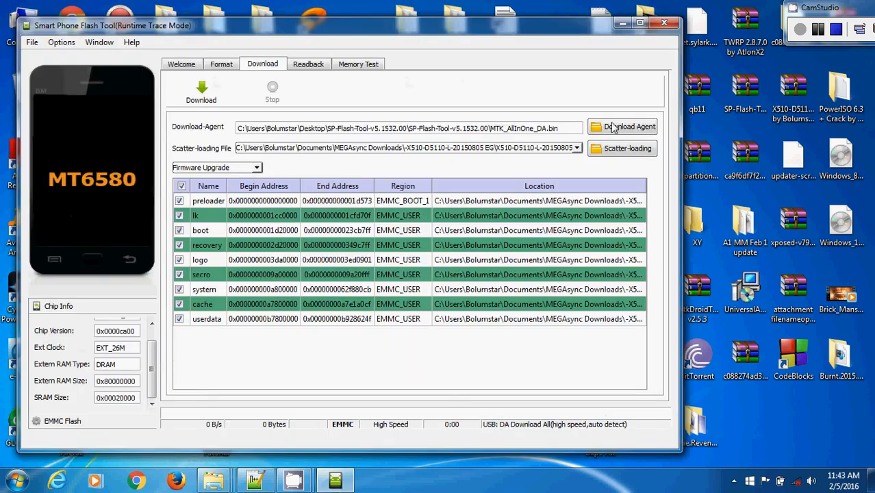
Load MT6580_Android_scatter from the X510-D5110-Androidone-20151012 folder on the desktop as the scatter-loading file
left_click(627, 148)
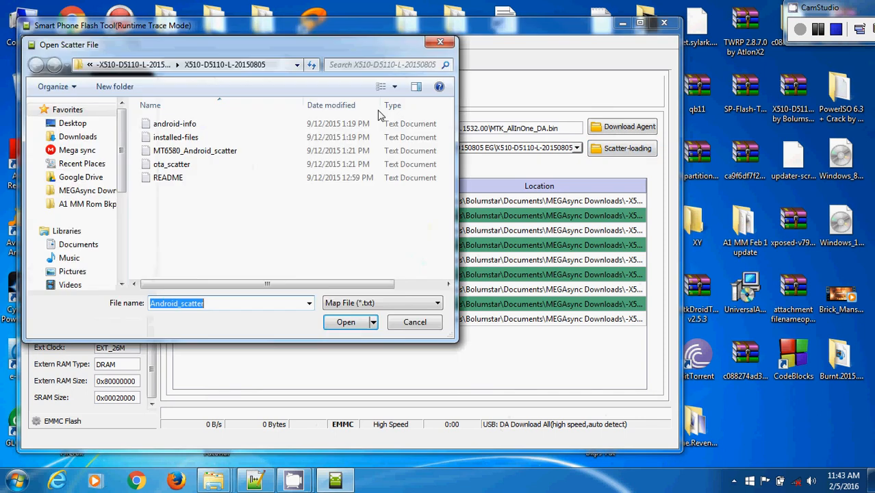
left_click(88, 125)
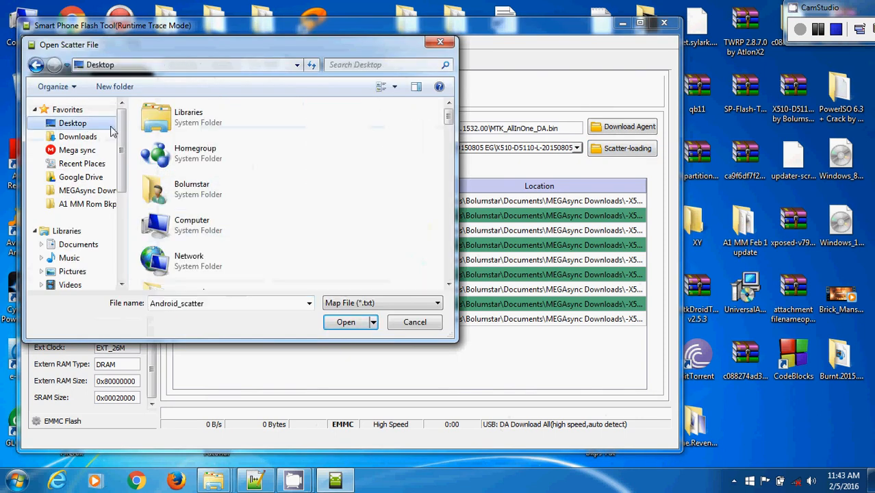
left_click(190, 236)
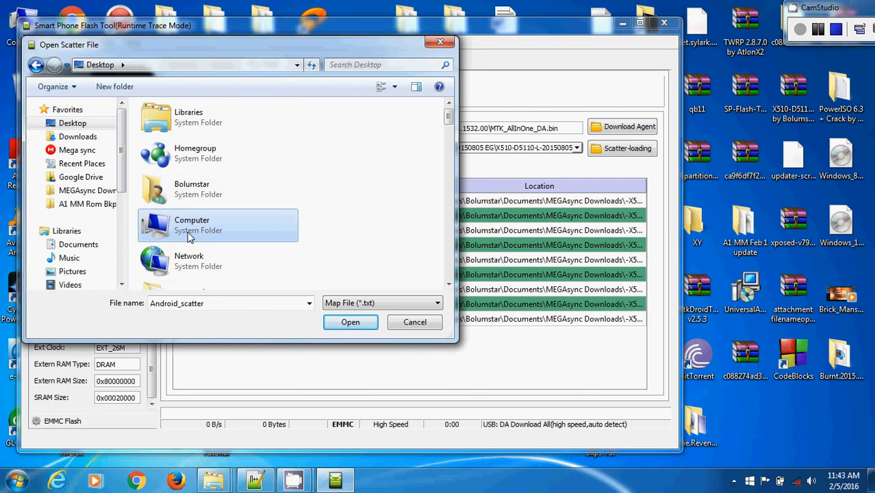
key("x")
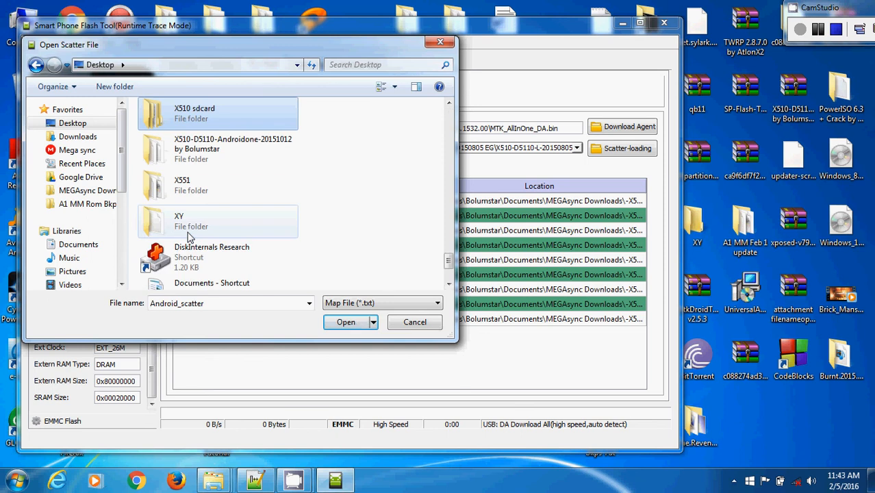
double_click(196, 146)
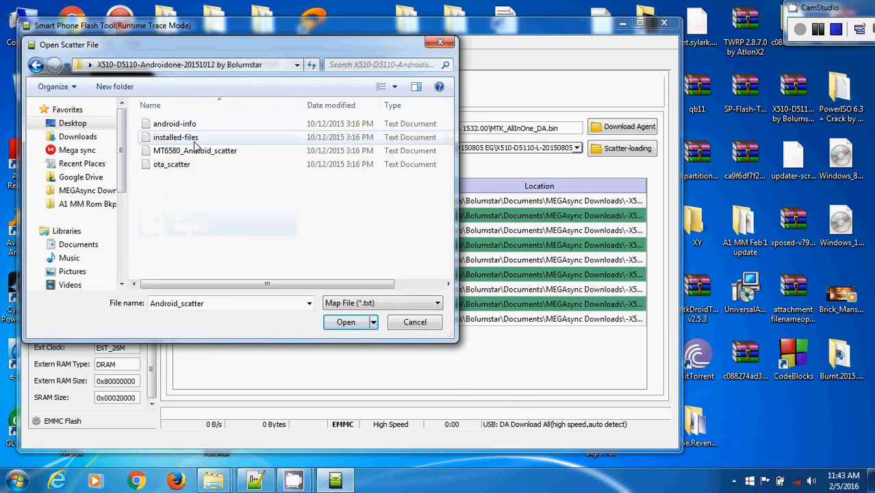
left_click(209, 152)
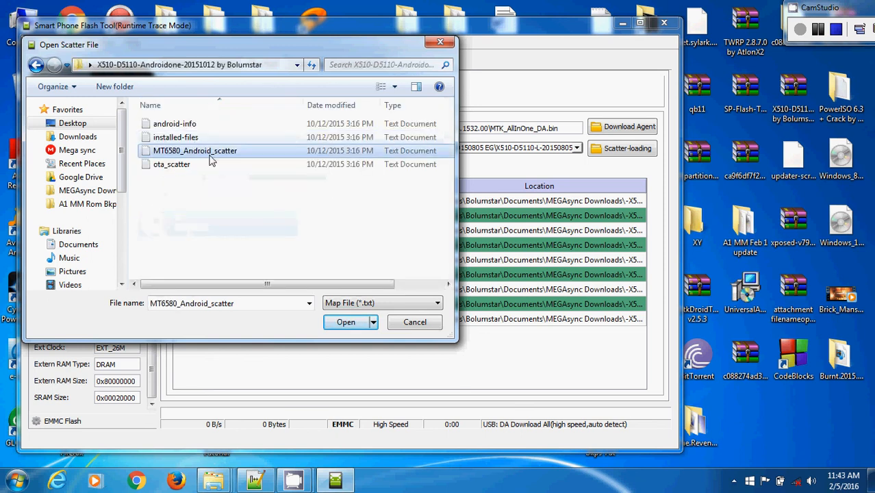
left_click(341, 328)
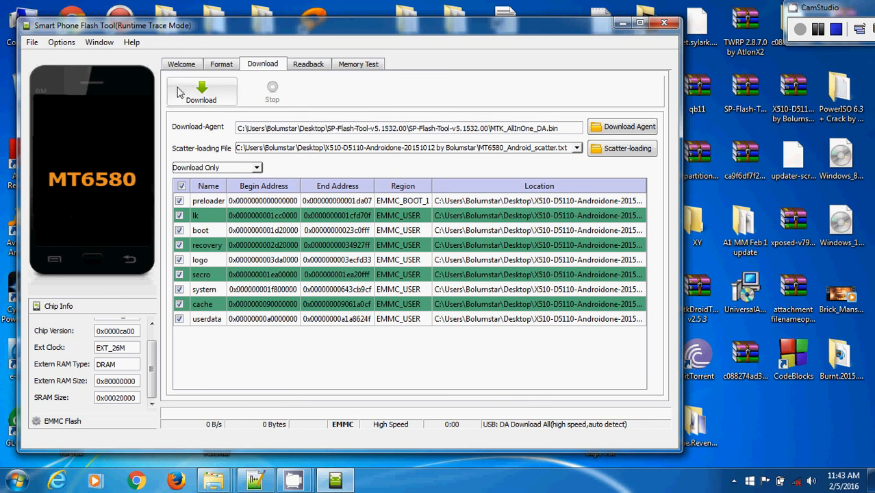
Try to flash all the Android One partitions in Download Only mode, and dismiss the warning and the help window
left_click(216, 92)
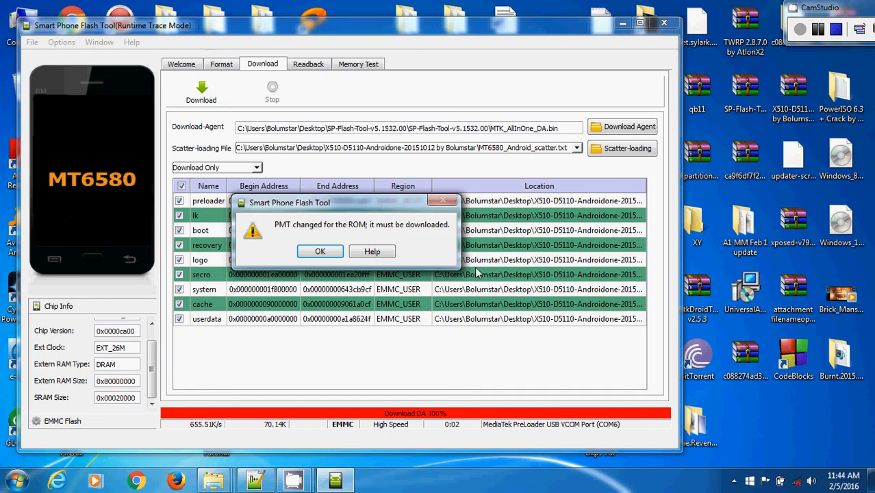
left_click(320, 251)
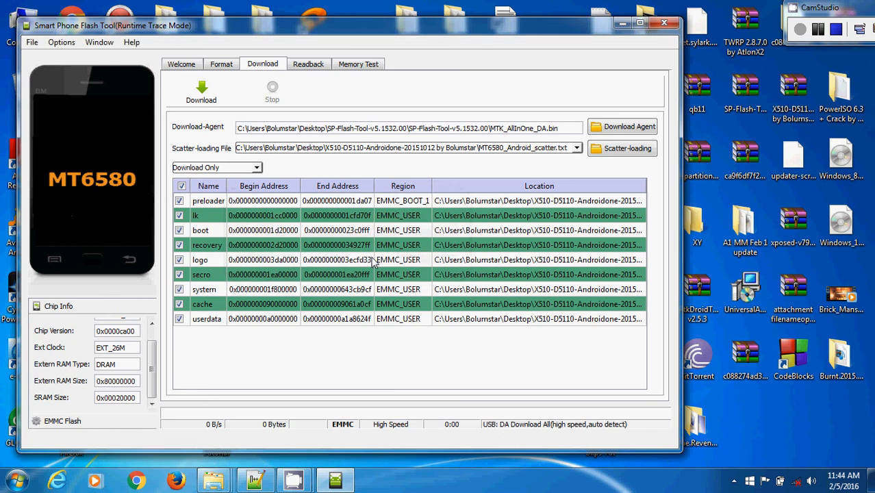
key("F1")
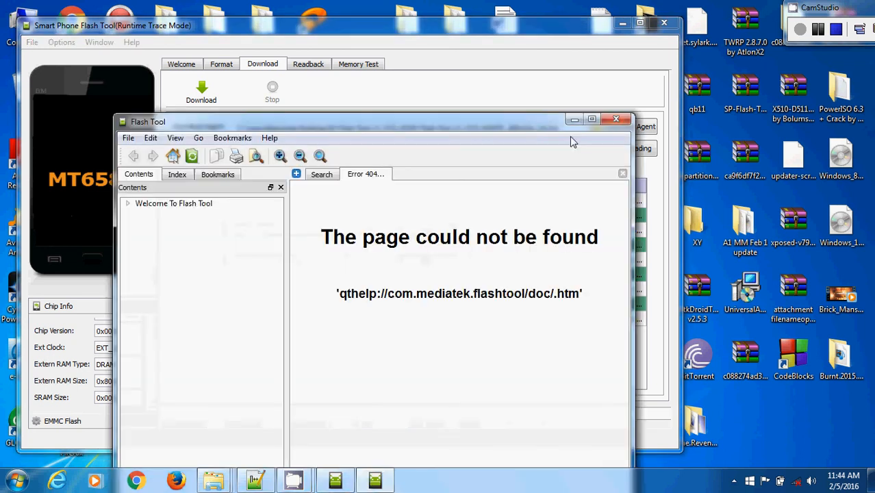
left_click(611, 122)
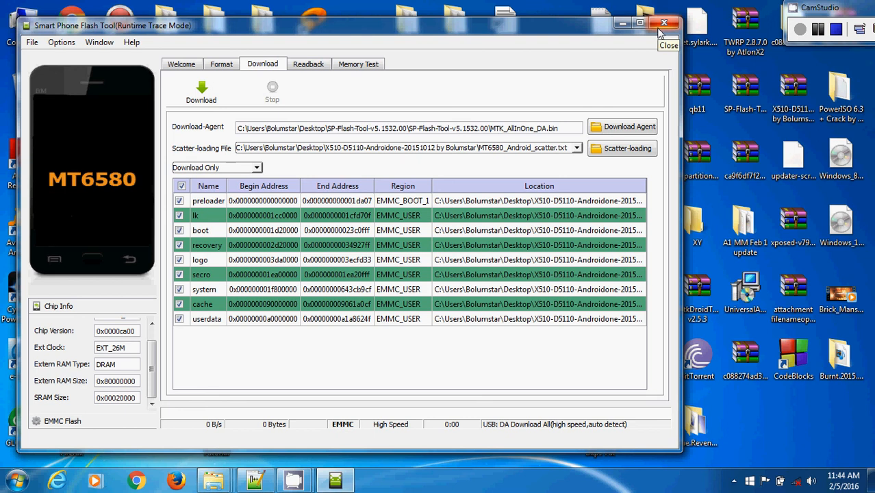
left_click(257, 168)
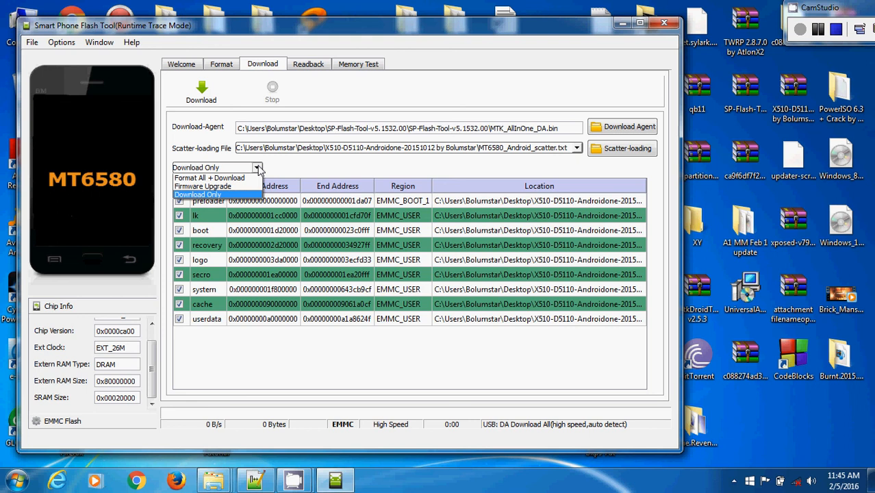
left_click(820, 38)
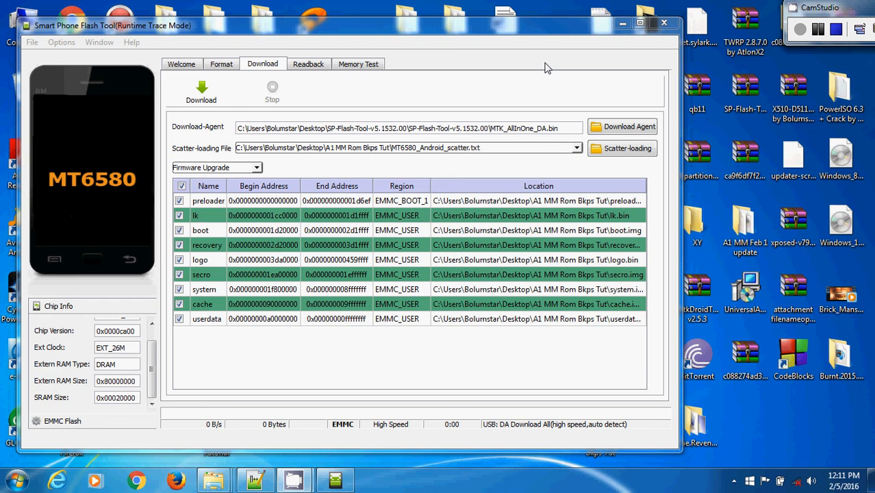
Replace the A1 MM Rom Bkps Tut scatter file with MT6580_Android_scatter from the desktop's X510-D5110-Androidone-20151012 folder
left_click(608, 156)
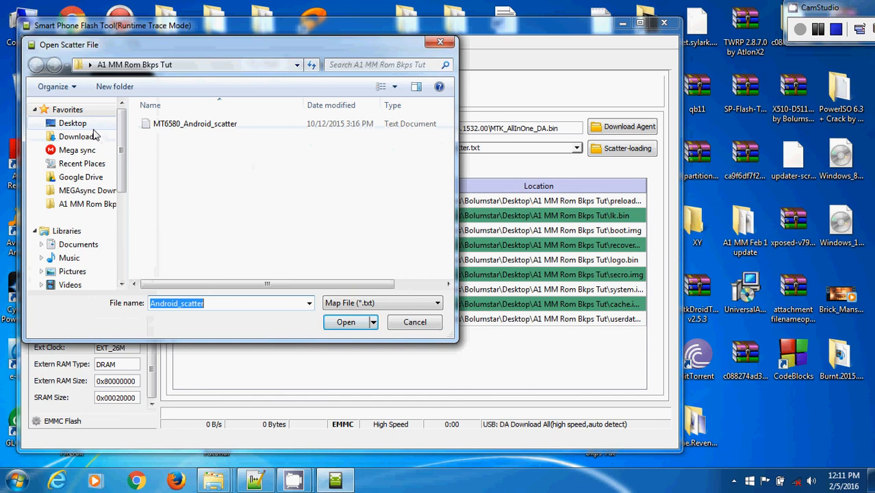
left_click(91, 126)
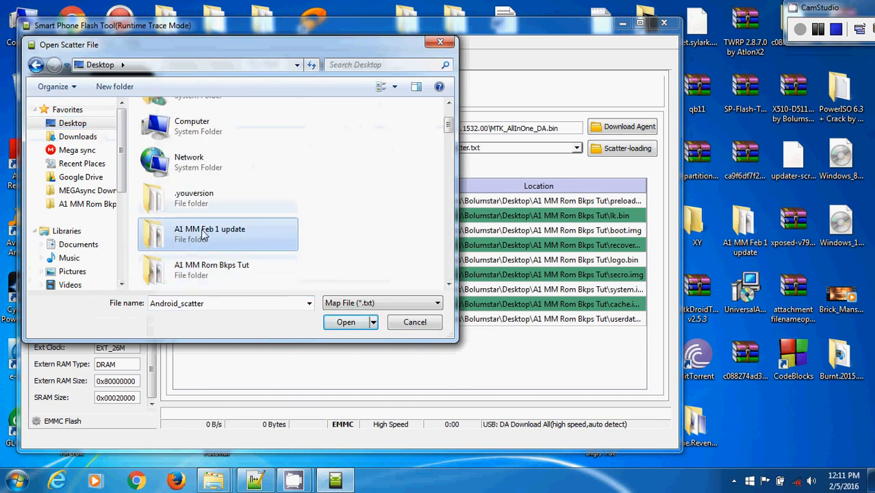
scroll(202, 235, "down", 10)
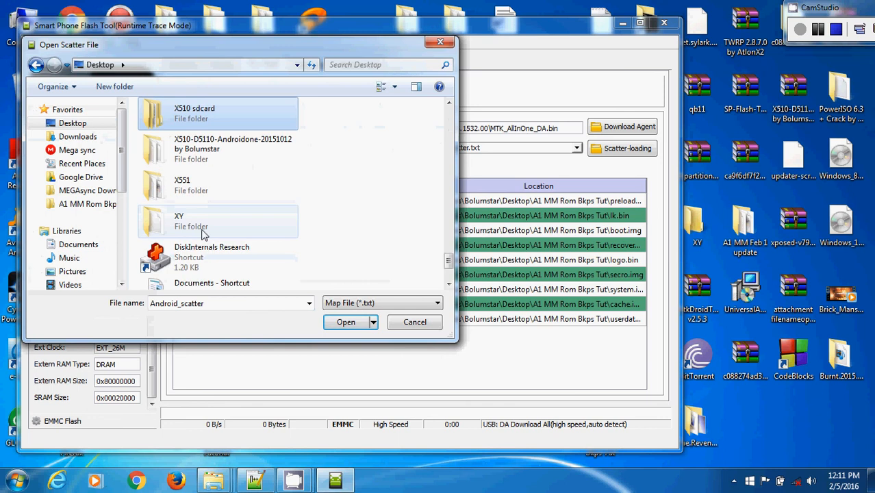
double_click(203, 141)
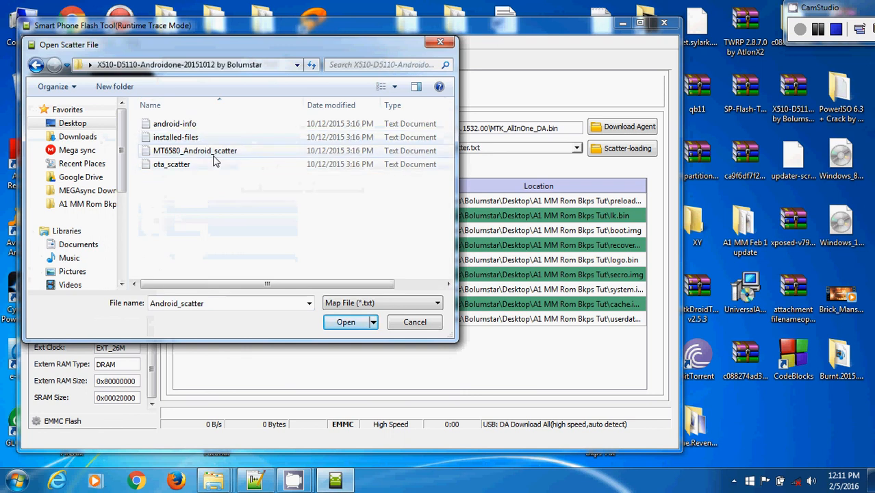
left_click(214, 154)
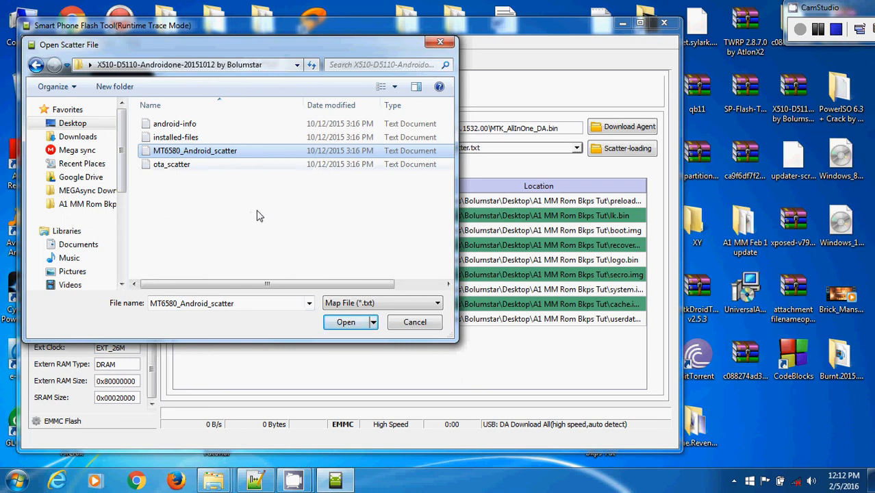
left_click(346, 322)
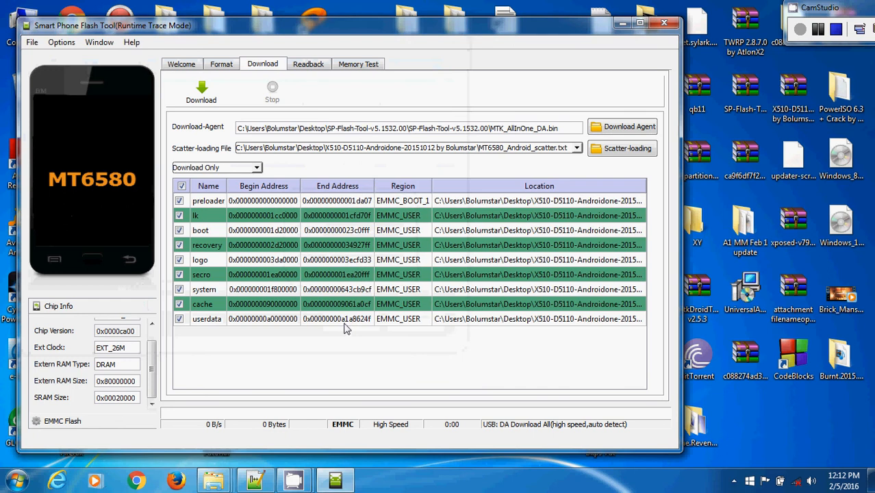
Flash all the Android One partitions to the phone in Firmware Upgrade mode and close the success notice
left_click(257, 169)
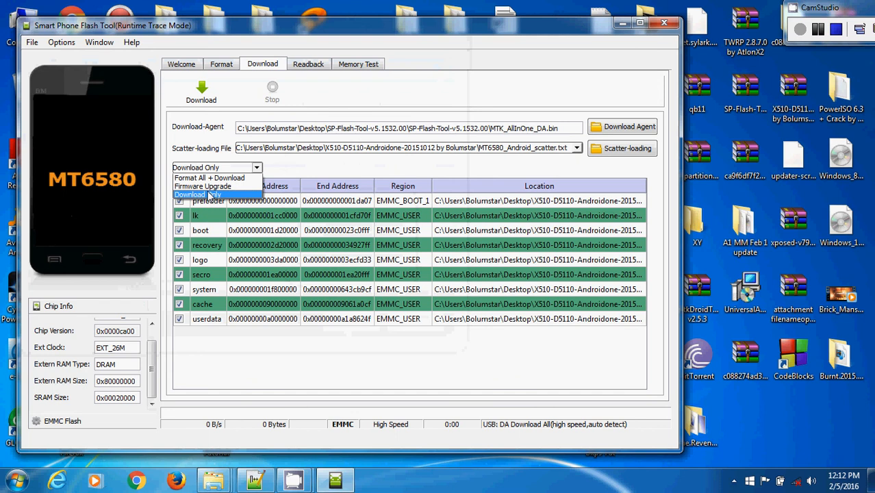
left_click(208, 189)
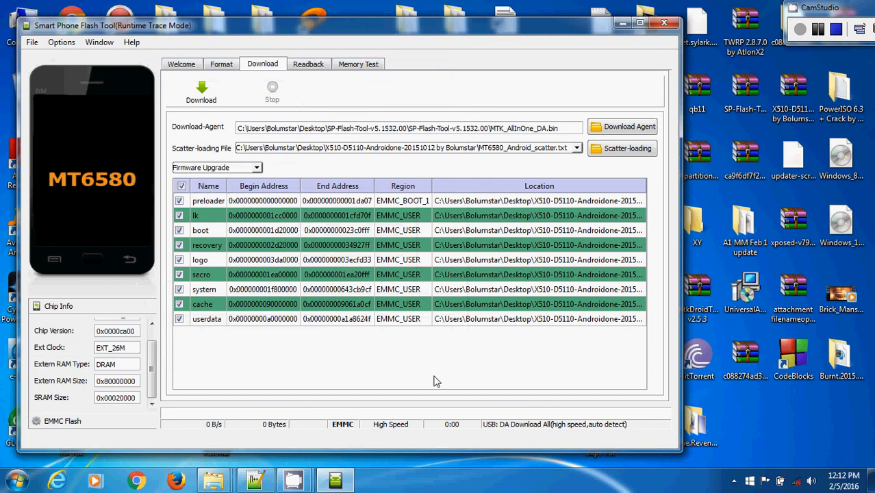
left_click(200, 100)
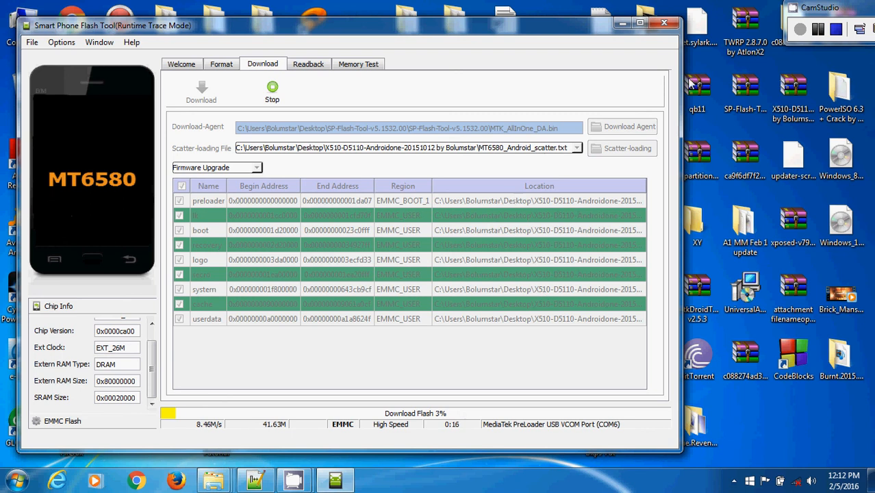
left_click(815, 38)
left_click(800, 33)
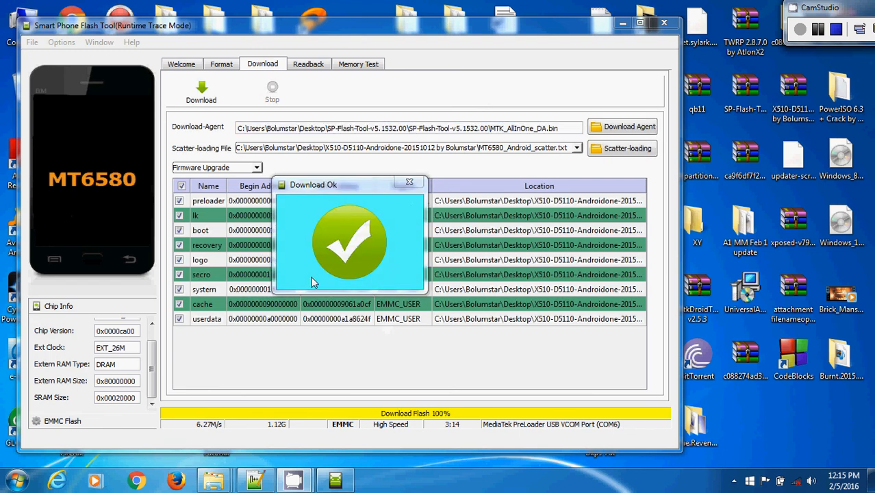
left_click(408, 186)
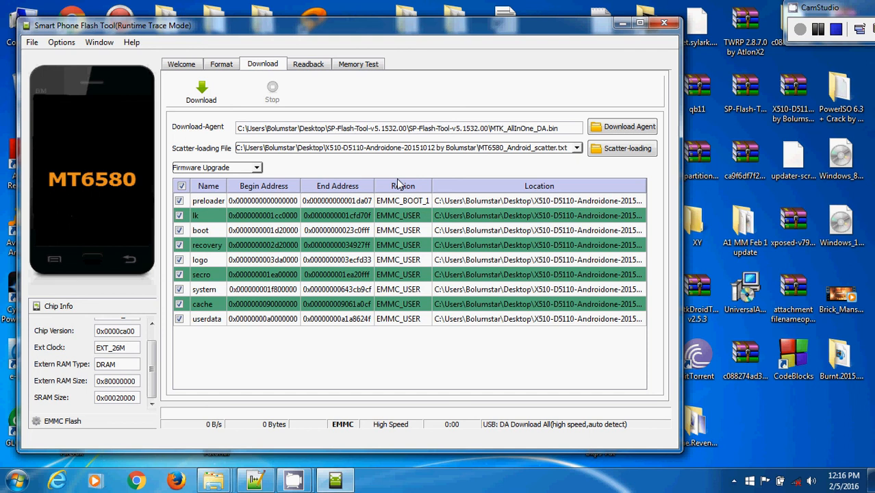
View the Readback page's options for reading the phone's memory and return to the Download page
left_click(311, 67)
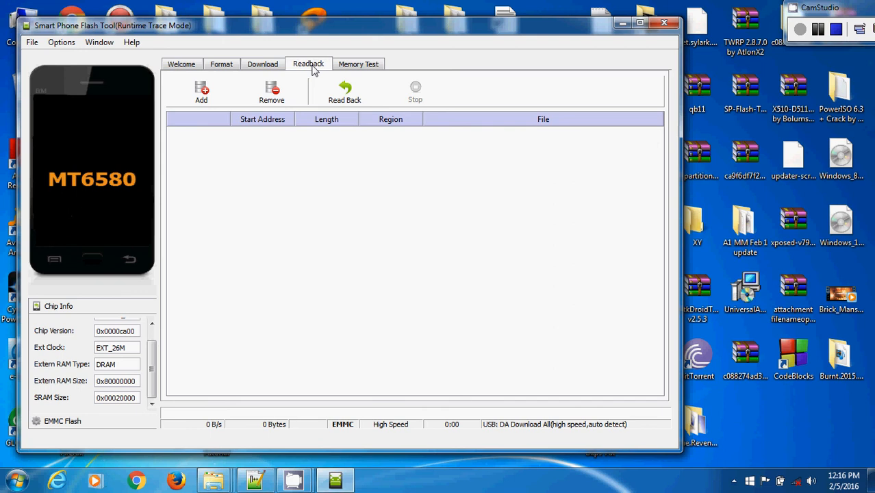
left_click(266, 63)
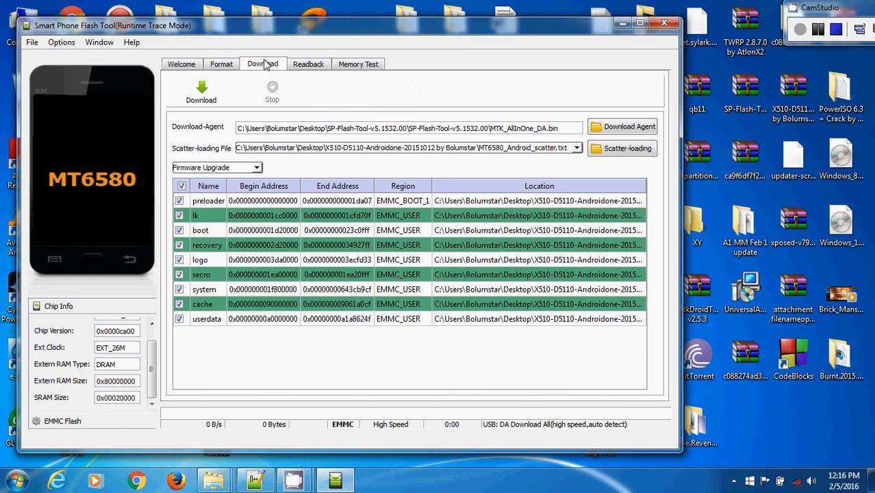
left_click(304, 68)
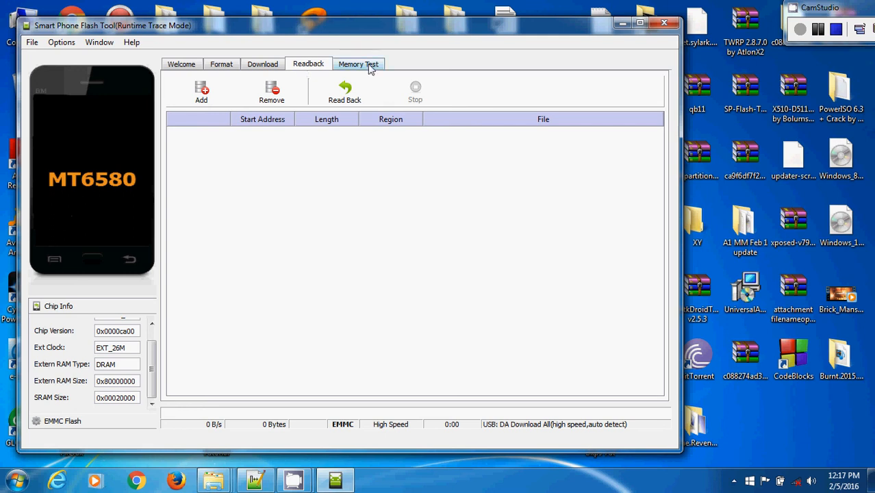
left_click(263, 65)
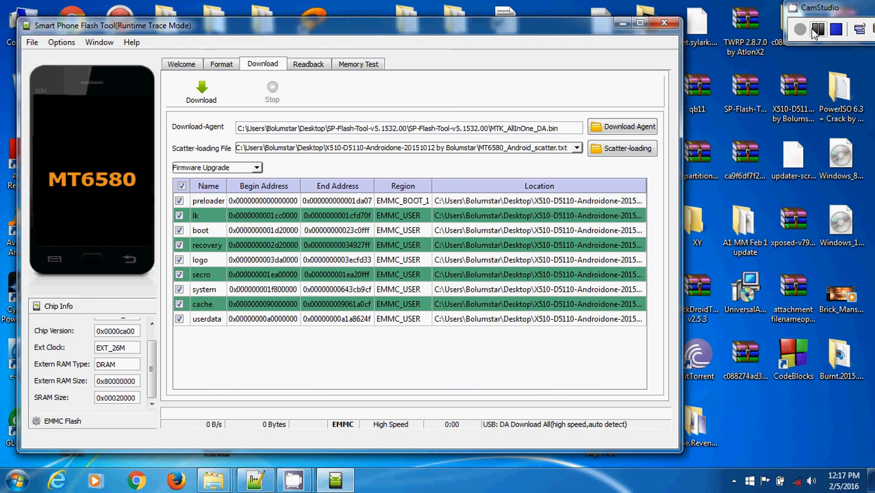
Close the flashing tool and open the A1 MM Rom Bkps Tut folder on the desktop
left_click(800, 32)
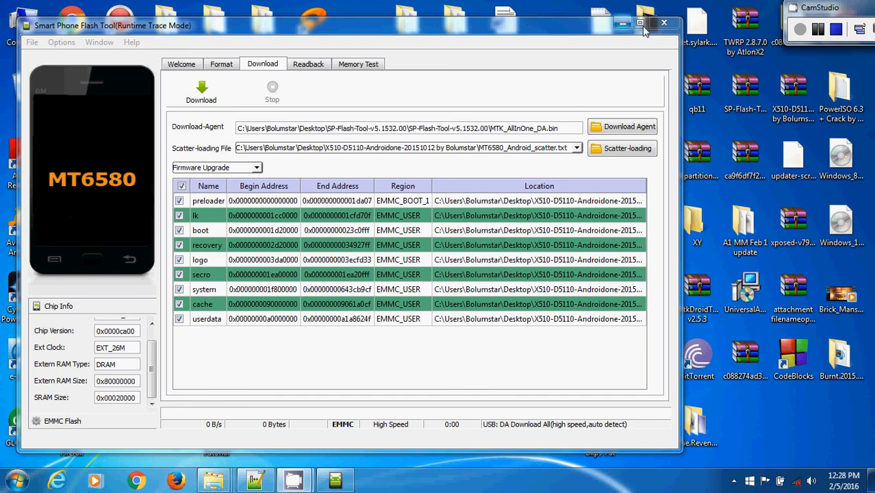
left_click(664, 26)
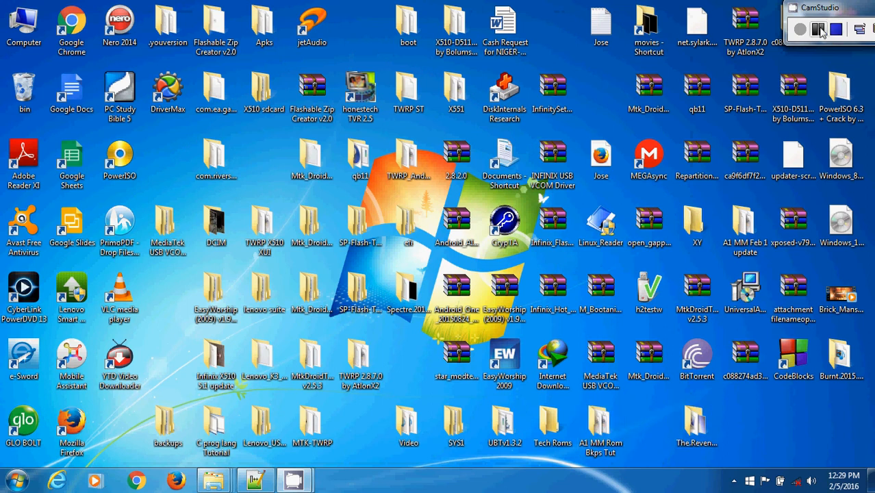
left_click(821, 32)
left_click(799, 34)
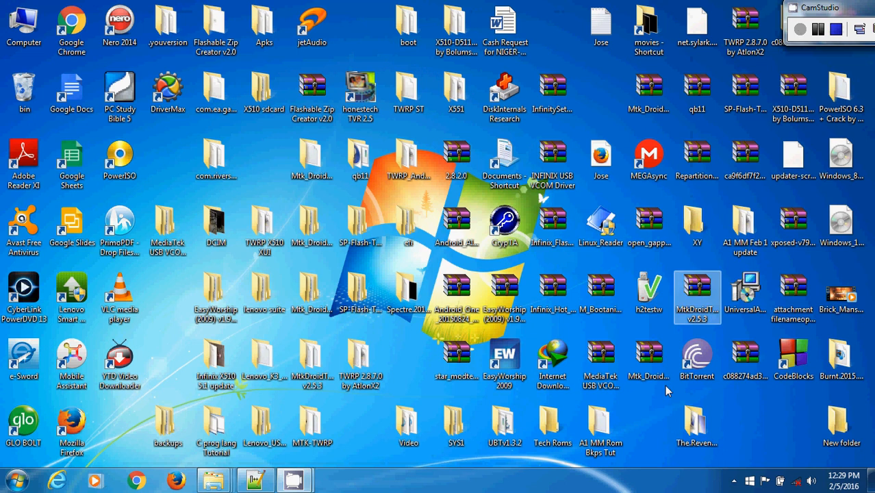
double_click(597, 426)
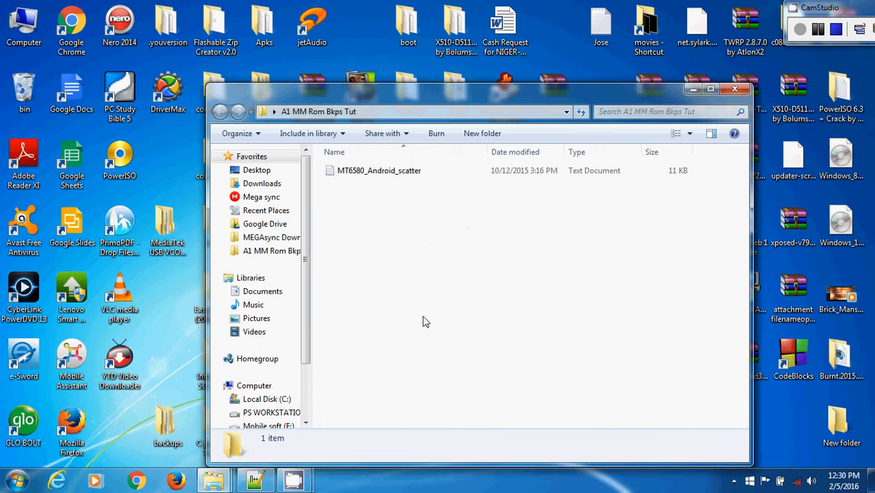
Minimise the A1 MM Rom Bkps Tut folder and run flash_tool from the desktop's SP-Flash-Tool-v5.1532.00 folder as administrator
left_click(354, 175)
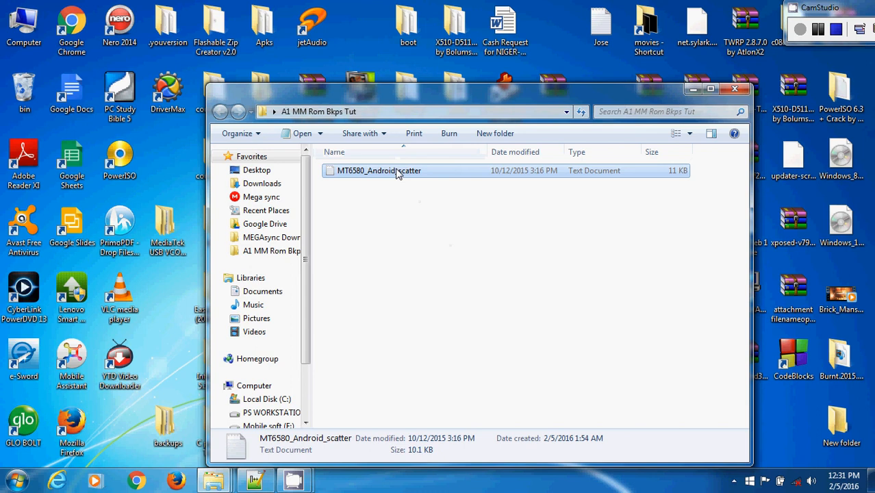
left_click(693, 90)
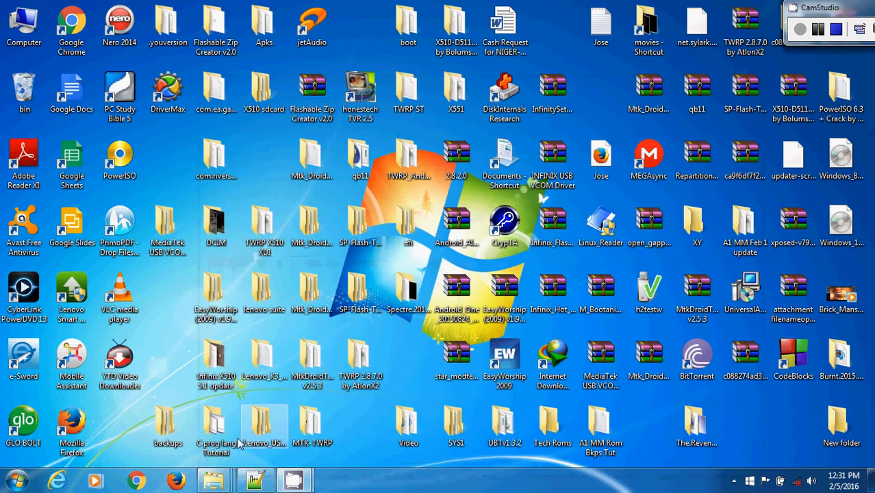
mouse_move(214, 483)
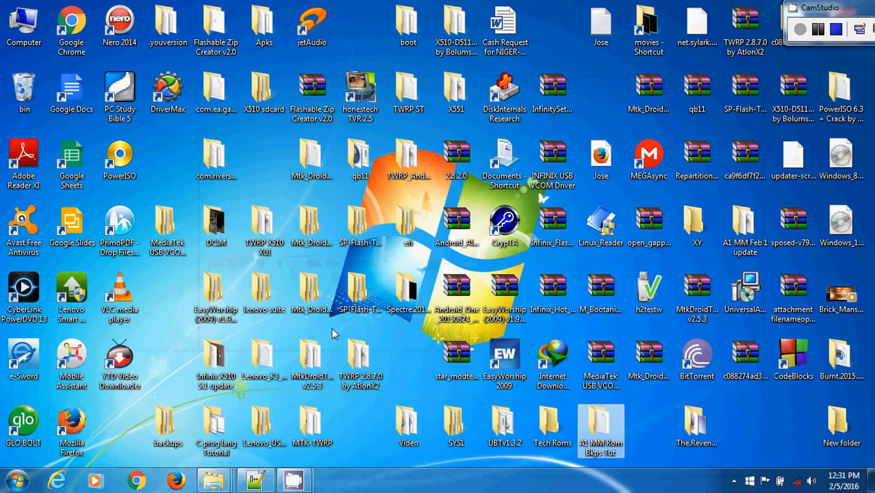
double_click(350, 300)
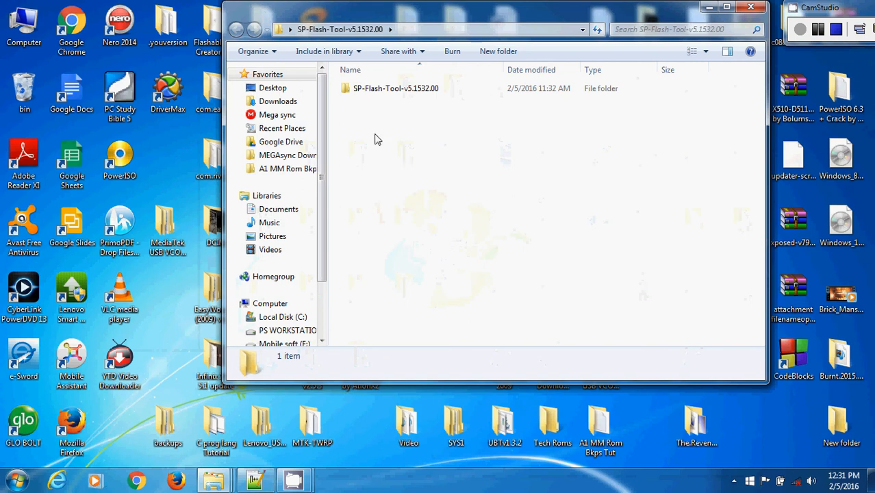
double_click(381, 91)
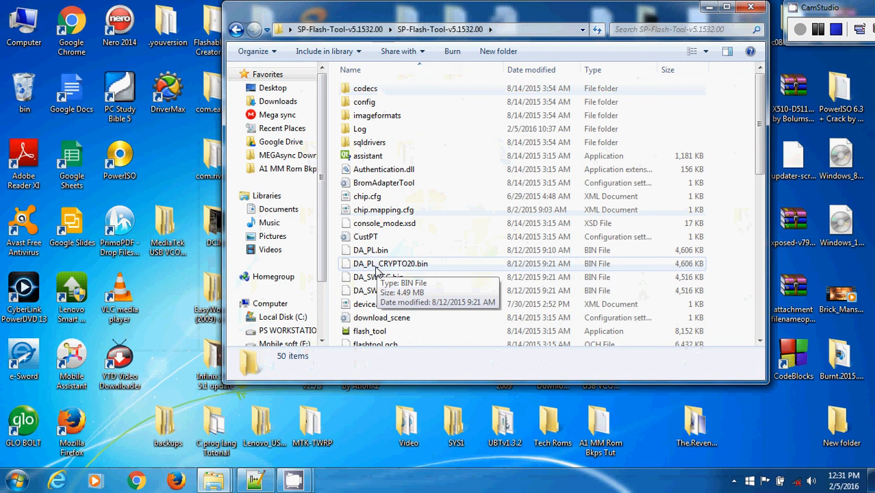
left_click(378, 333)
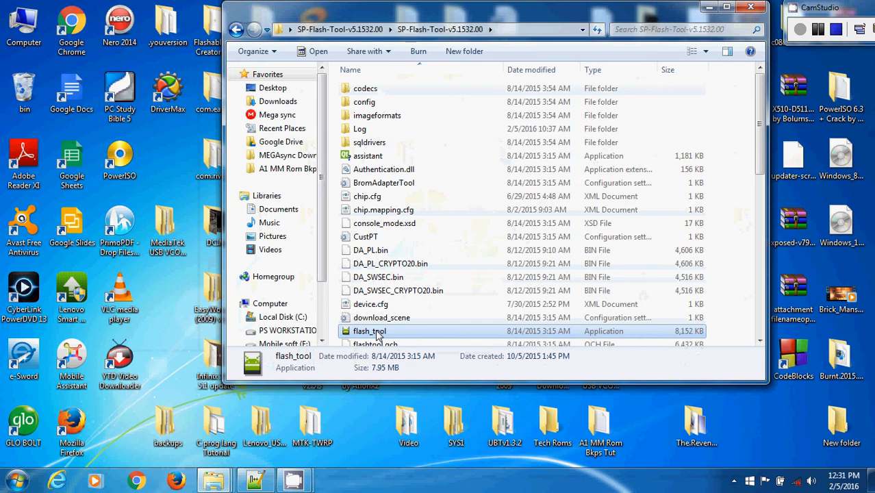
right_click(378, 333)
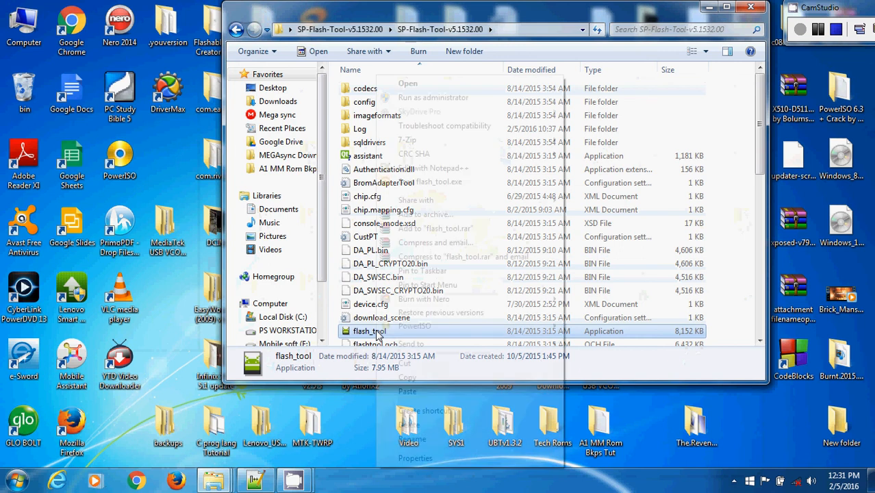
left_click(426, 99)
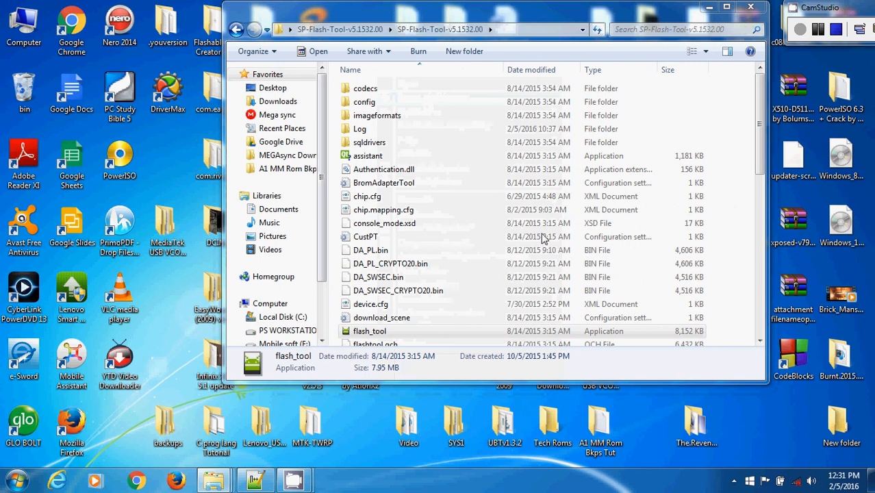
left_click(707, 8)
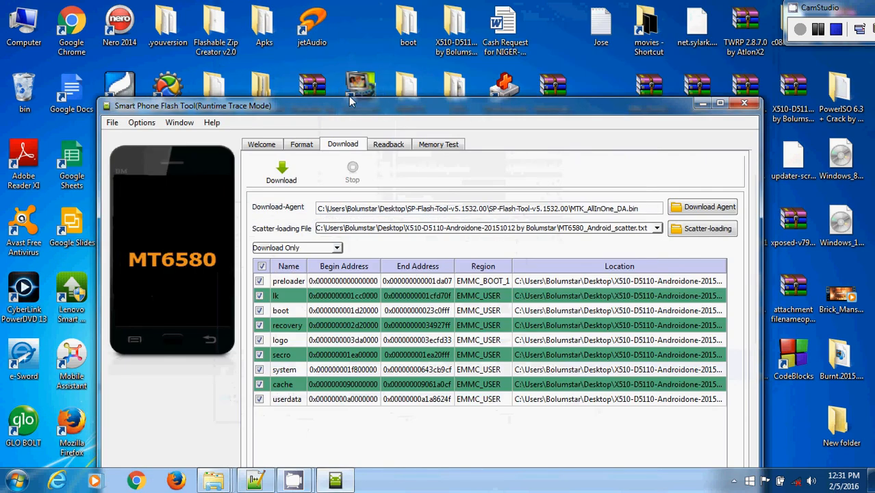
Load MT6580_Android_scatter from the A1 MM Rom Bkps Tut folder as the scatter-loading file
left_click_drag(349, 102, 338, 13)
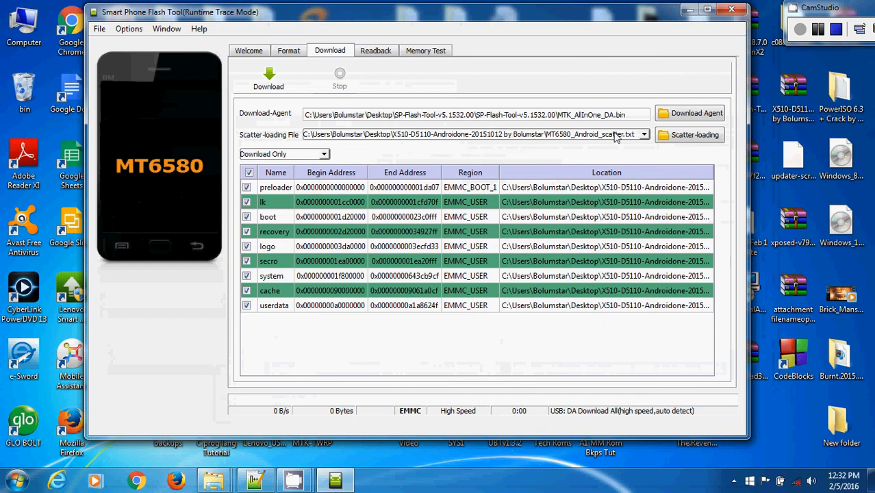
left_click(671, 138)
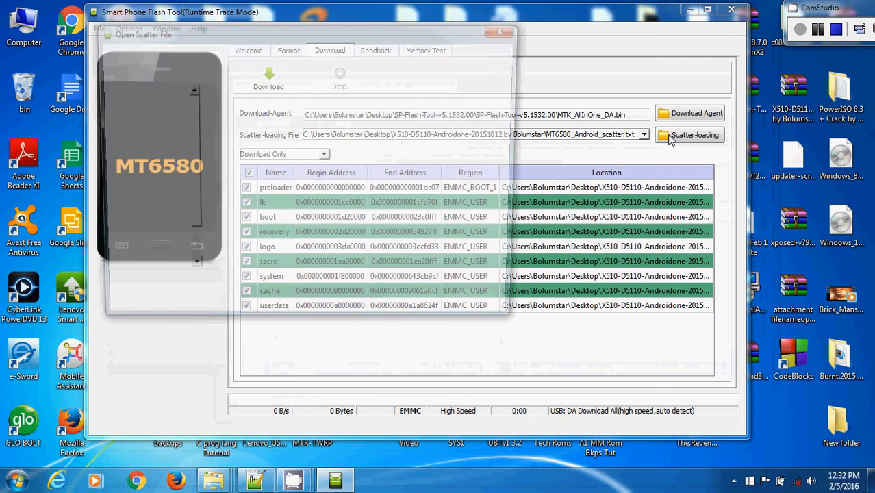
left_click(163, 194)
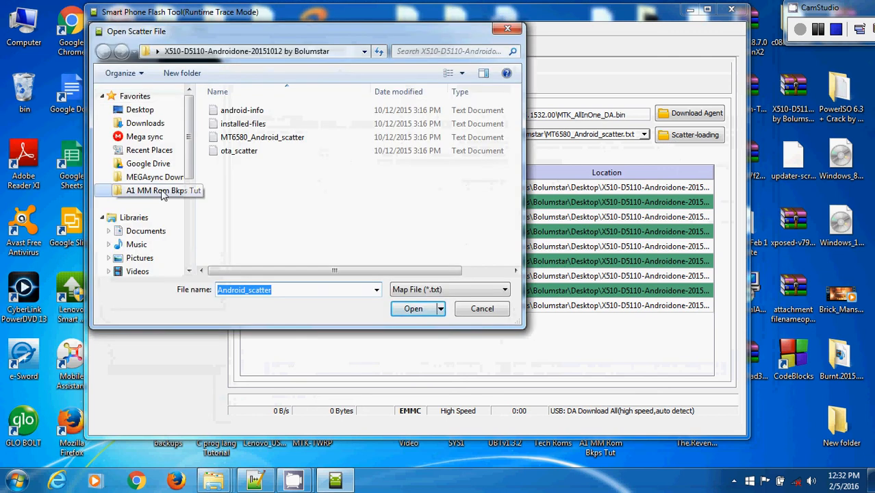
left_click(273, 113)
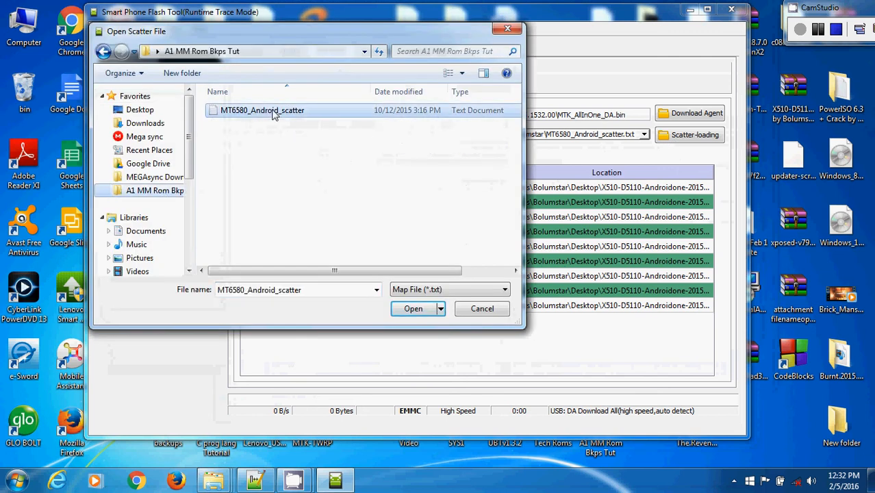
left_click(411, 309)
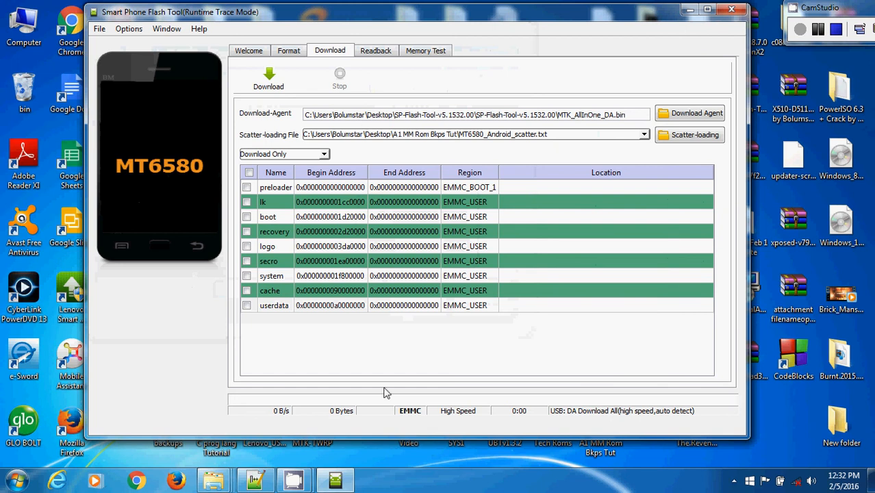
Switch to Notepad++ to examine the partition entries in the A1 MM Rom Bkps Tut scatter file, and minimise it
left_click(256, 485)
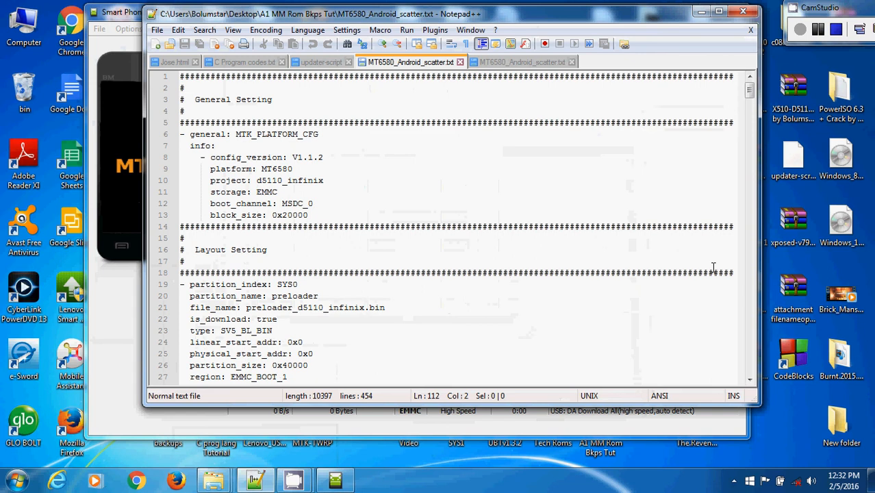
left_click(751, 284)
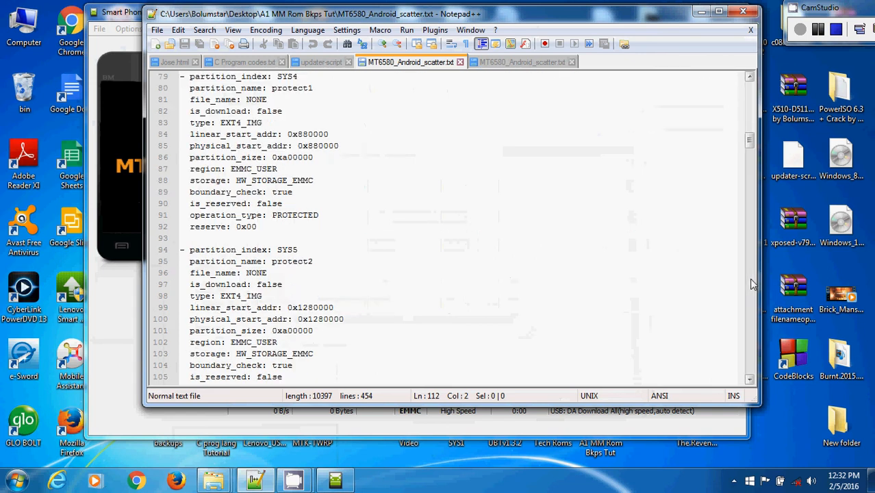
left_click_drag(752, 280, 751, 382)
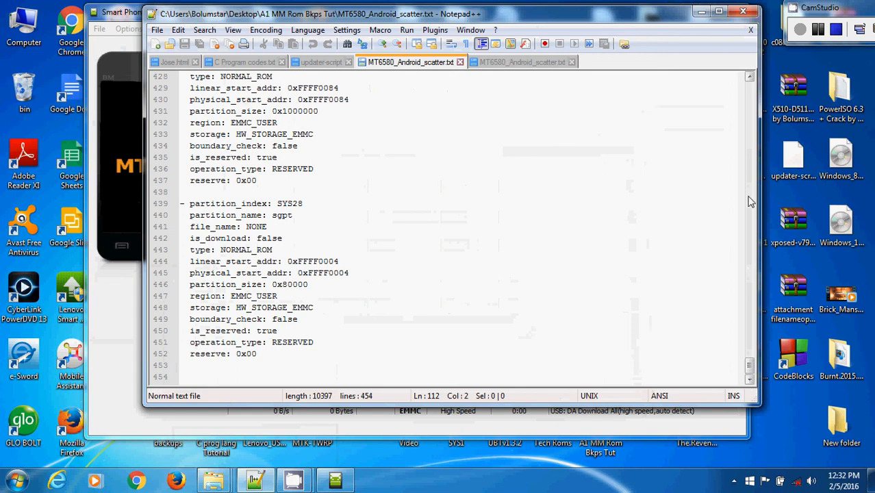
left_click_drag(751, 123, 751, 81)
left_click(749, 81)
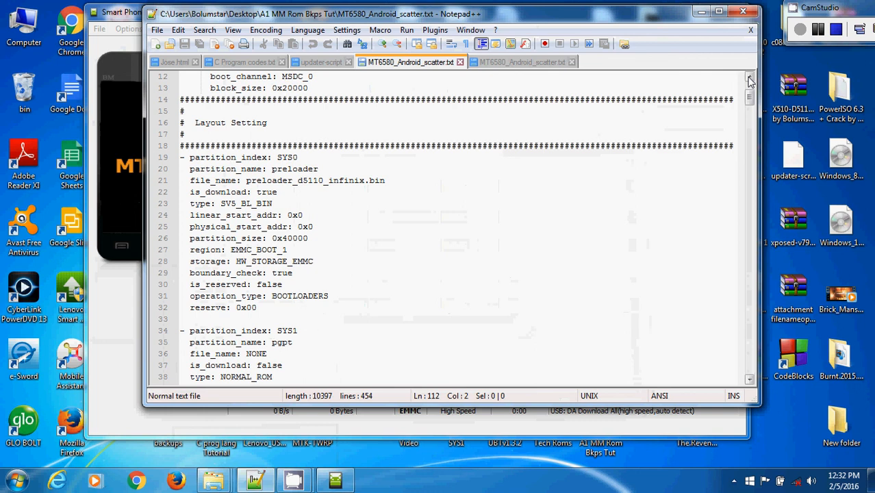
left_click(750, 80)
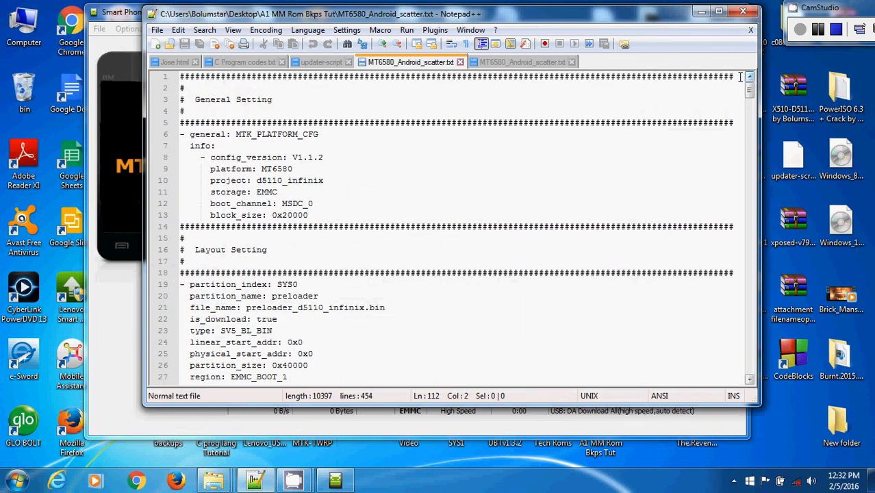
left_click(701, 13)
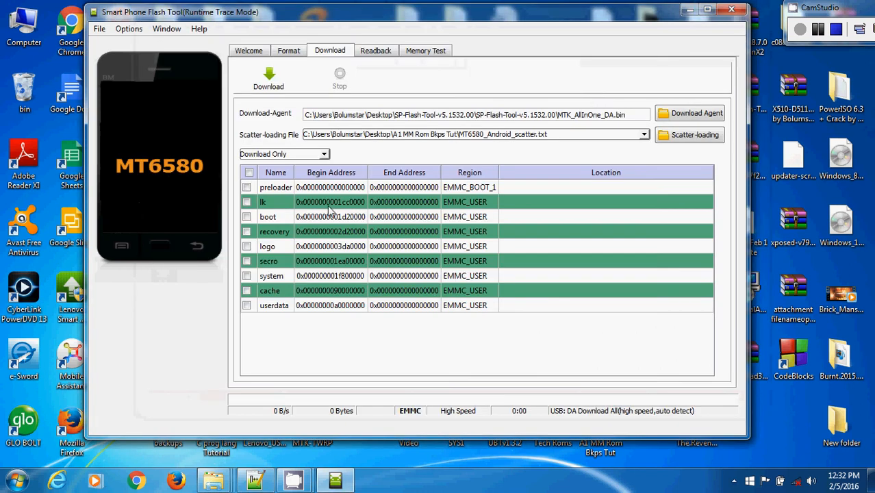
Add eight readback entries for reading partitions from the phone
left_click(377, 53)
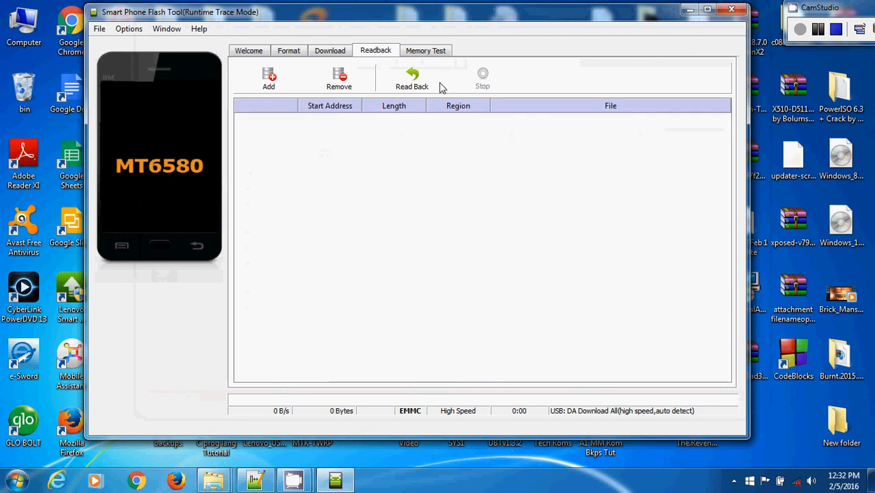
left_click(269, 76)
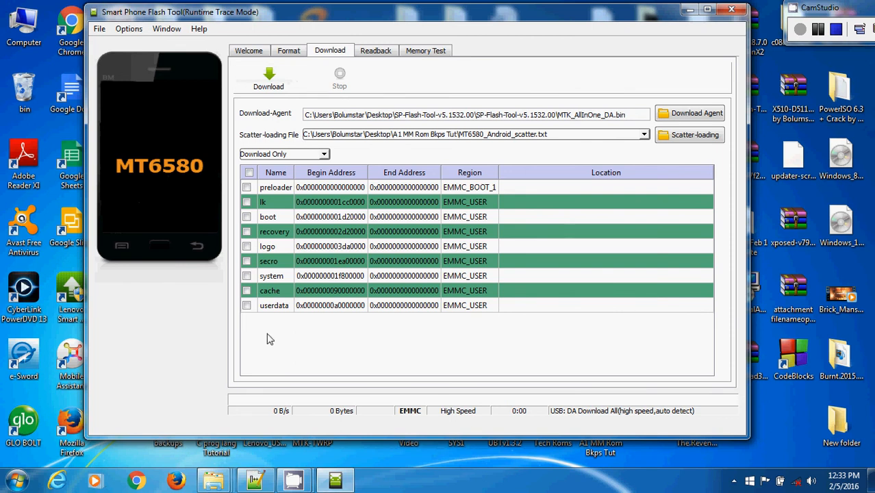
left_click(357, 53)
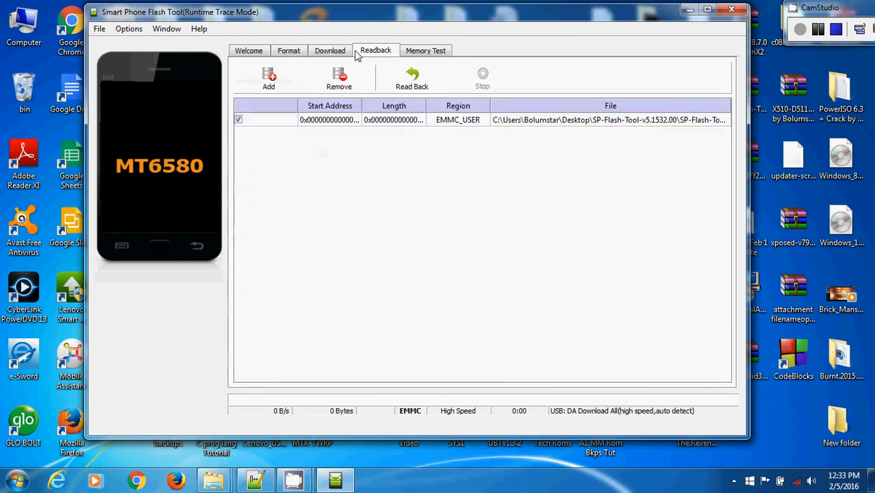
left_click(277, 84)
left_click(279, 85)
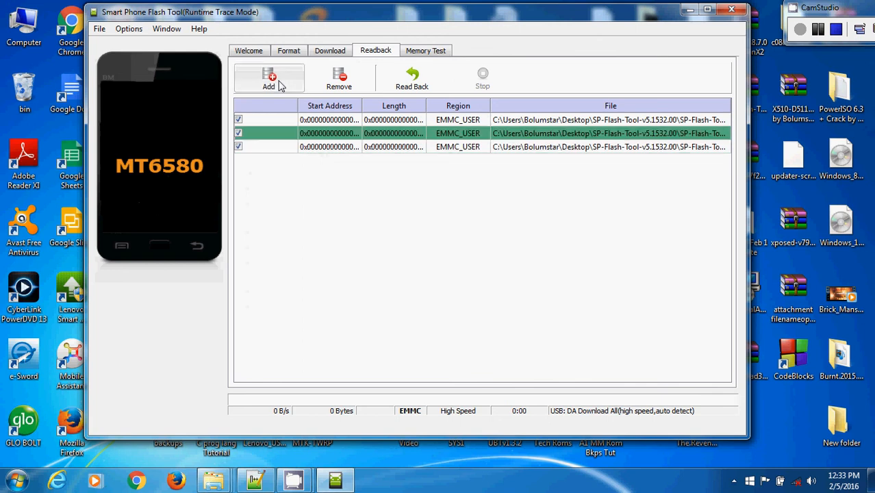
left_click(278, 85)
left_click(279, 84)
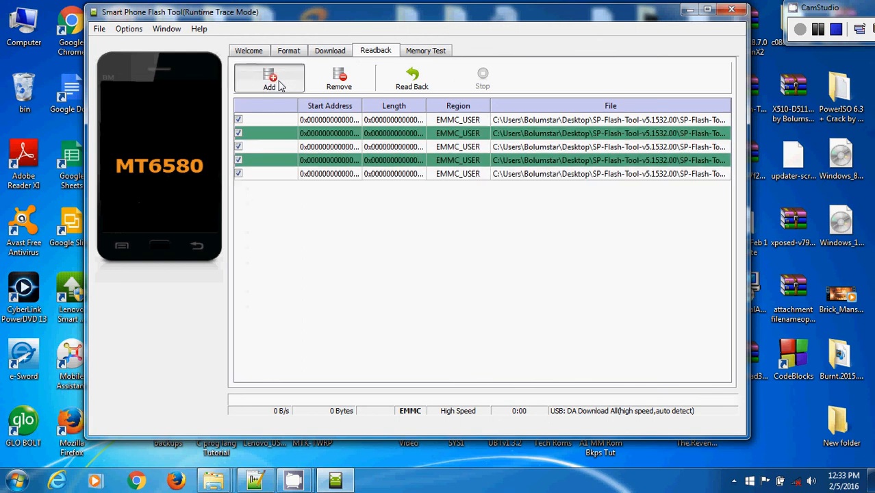
left_click(279, 84)
left_click(279, 84)
left_click(278, 84)
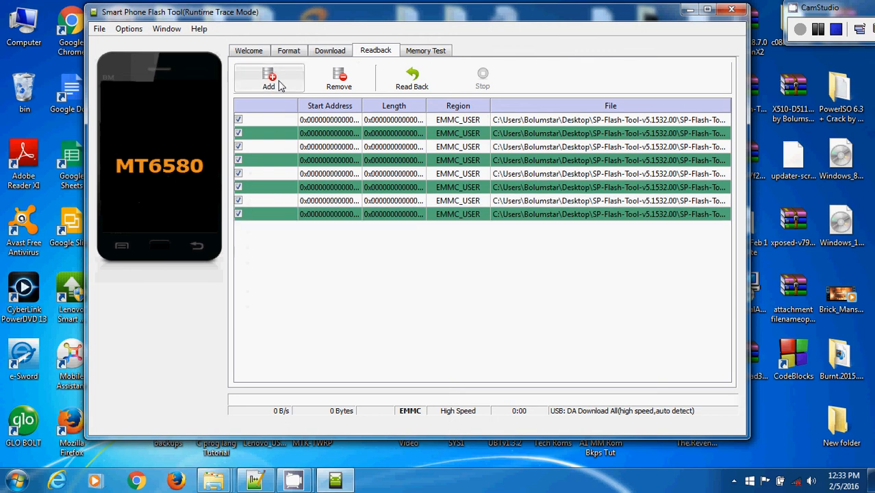
Open the first readback entry's output file settings and choose the A1 MM Rom Bkps Tut folder as the save location
double_click(341, 120)
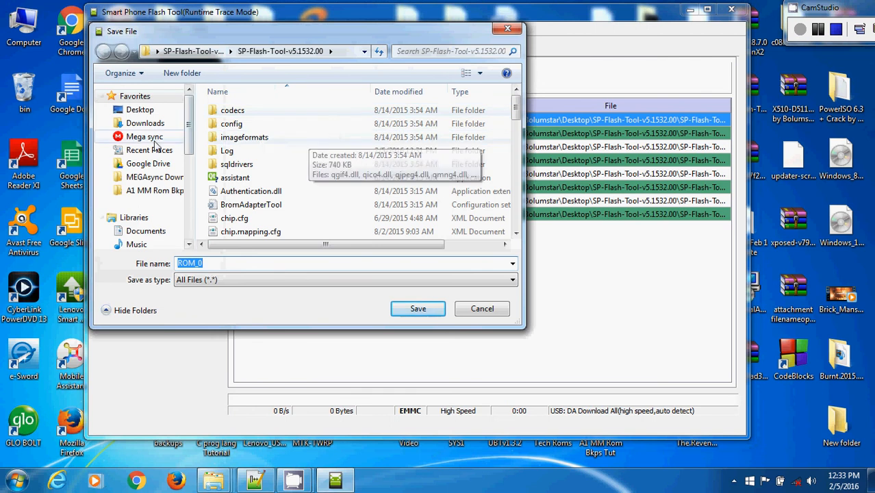
left_click(152, 192)
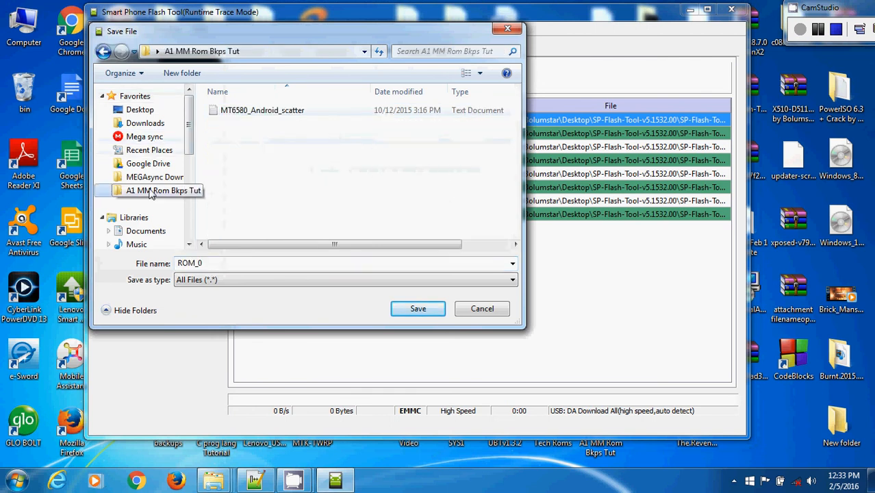
Save the first readback entry as preloader_d5110_infinix.bin, copying the name from the preloader's file_name line in the Notepad++ scatter file
double_click(247, 265)
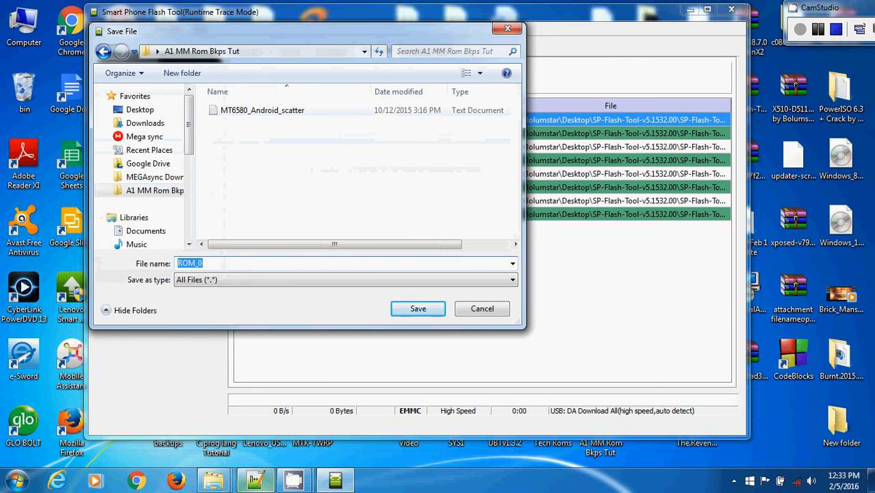
left_click(255, 482)
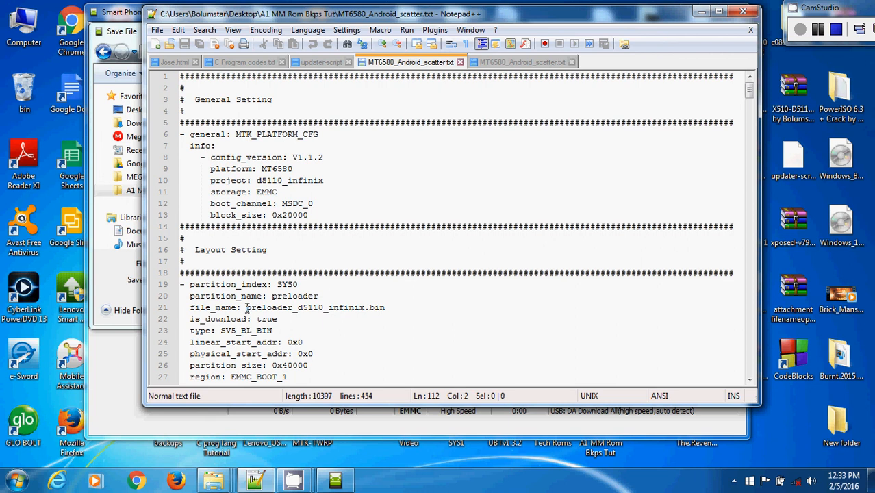
left_click_drag(246, 307, 387, 309)
key("ctrl+c")
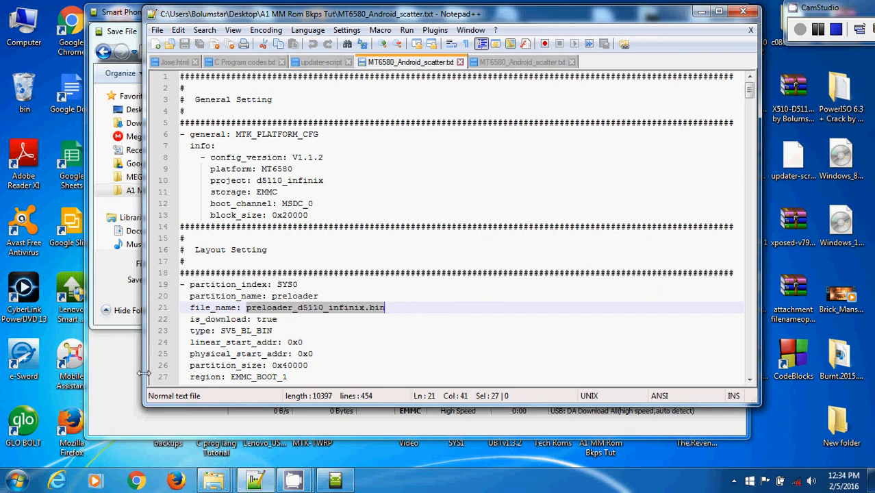
left_click(123, 285)
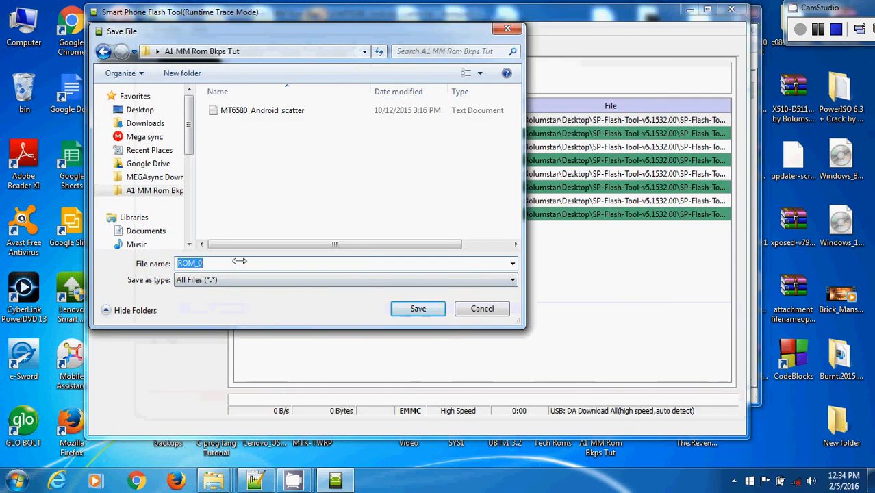
key("ctrl+v")
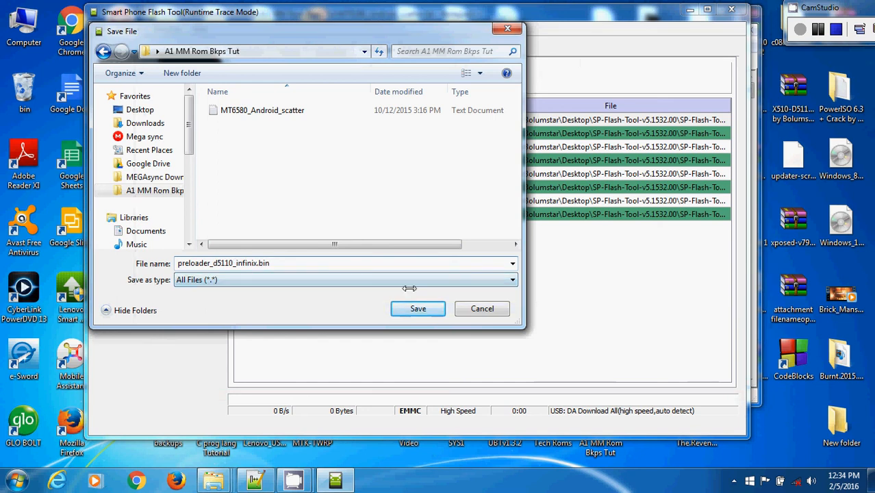
left_click(482, 280)
left_click(482, 280)
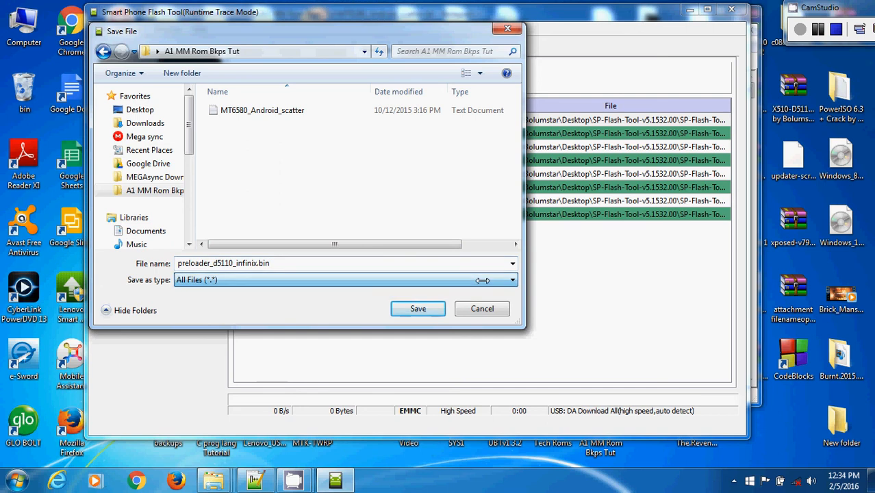
left_click(414, 309)
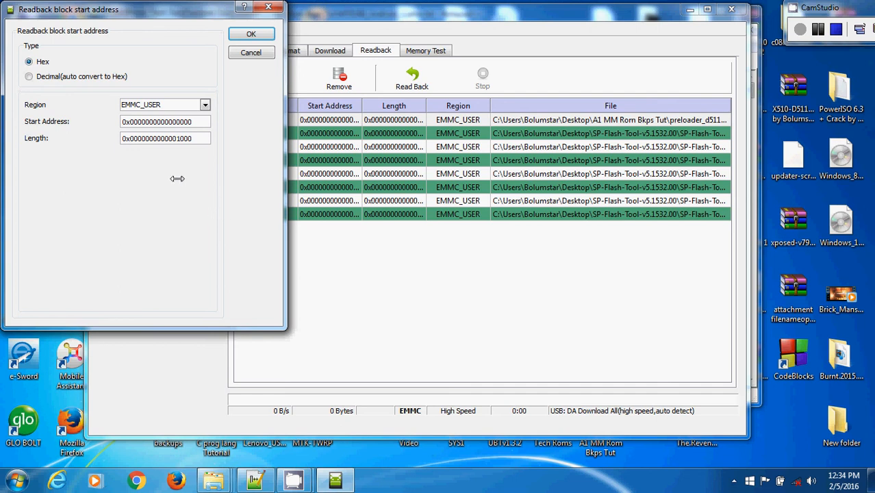
Check the preloader's region in the Notepad++ scatter file and set the readback region to EMMC_BOOT_1 in SP Flash Tool
left_click(257, 481)
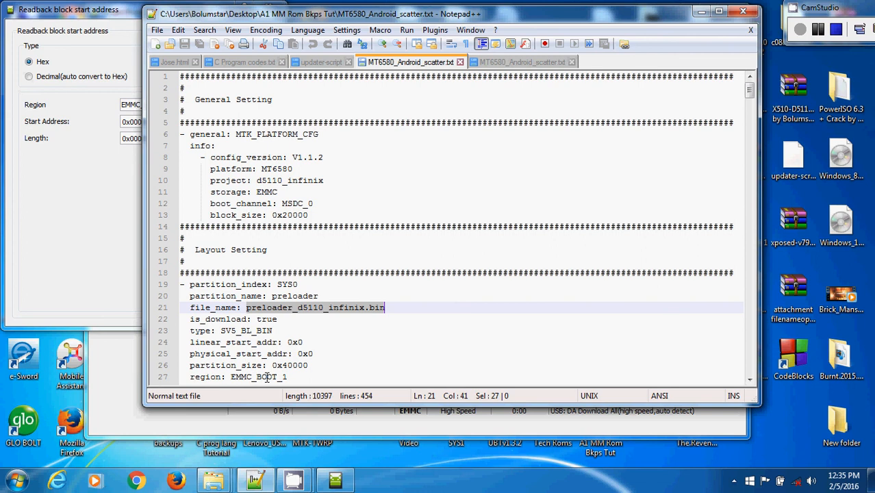
left_click(44, 195)
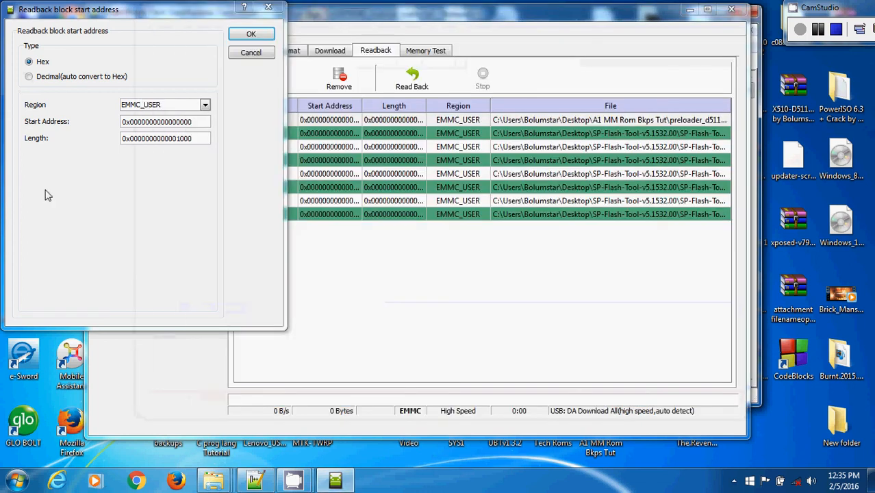
left_click(206, 104)
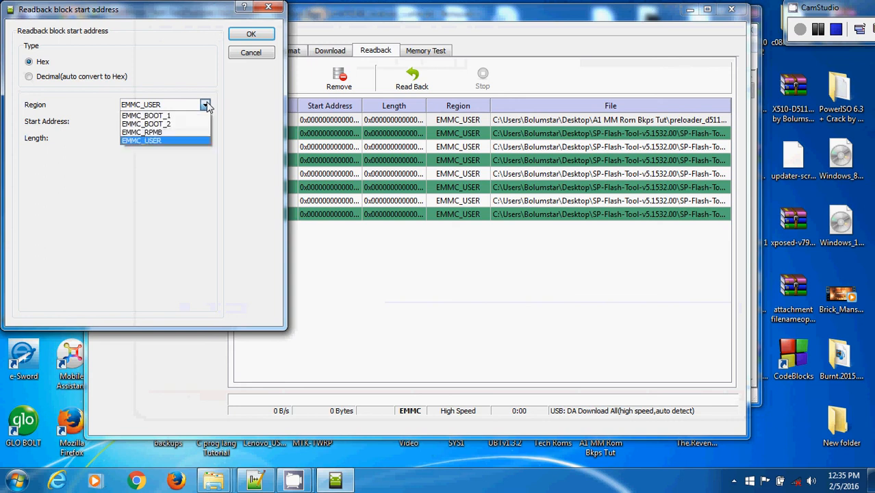
left_click(171, 115)
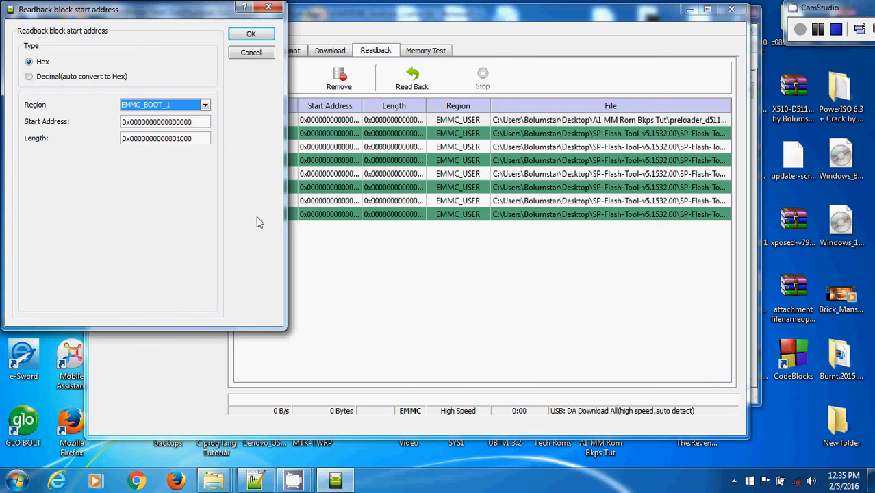
Set the start address of the preloader readback block to 0x0
left_click(206, 123)
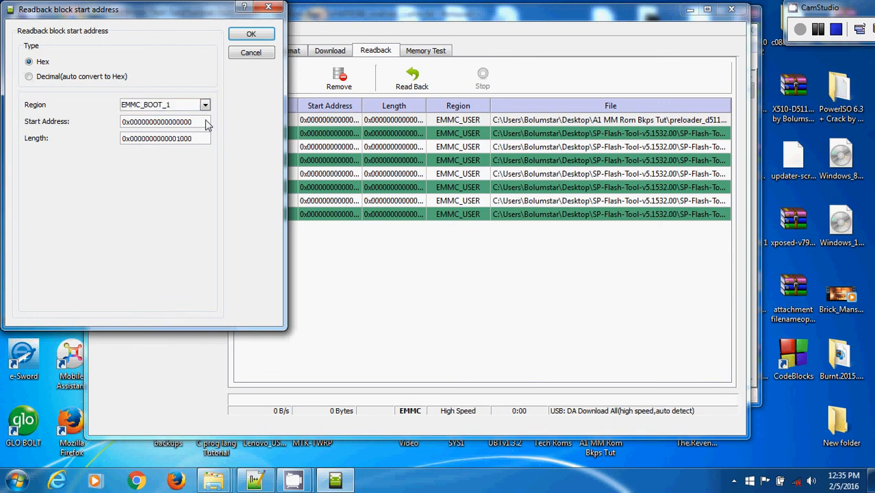
key("BackSpace")
key("BackSpace")
key("BackSpace")
key("BackSpace")
key("BackSpace")
key("BackSpace")
key("BackSpace")
key("BackSpace")
key("BackSpace")
key("BackSpace")
key("BackSpace")
key("BackSpace")
key("BackSpace")
key("BackSpace")
key("BackSpace")
key("BackSpace")
type("0")
Set the preloader readback length to its partition size from the scatter file, 0x40000, and accept the block settings
left_click(205, 140)
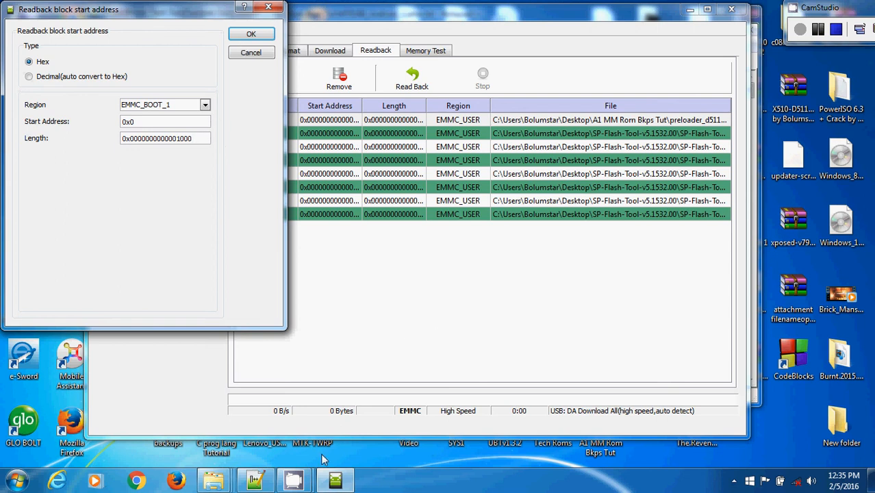
mouse_move(265, 479)
left_click(274, 390)
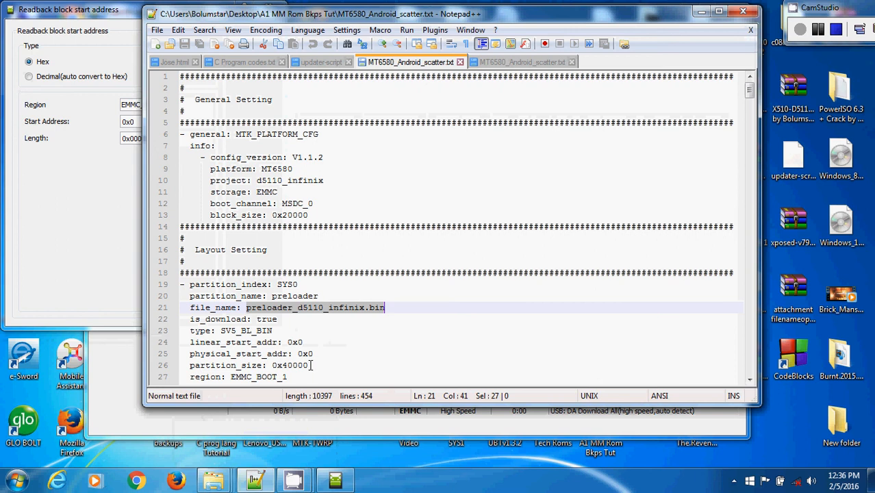
left_click_drag(310, 365, 271, 364)
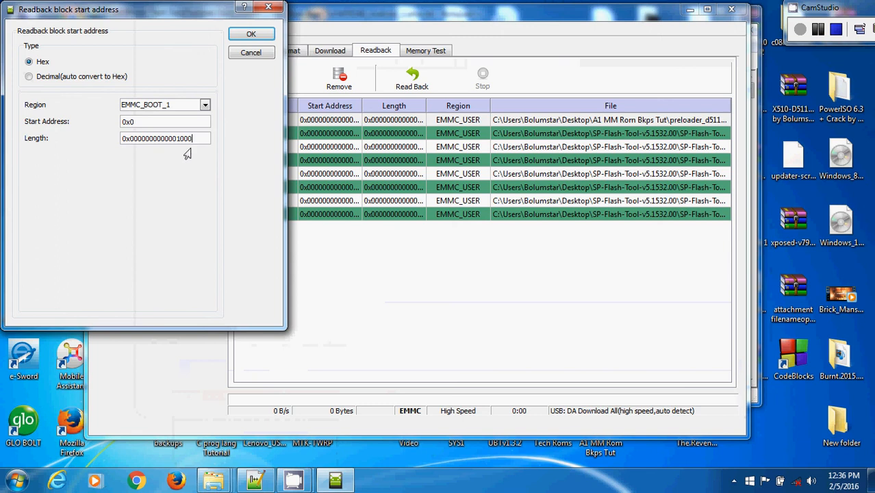
key("BackSpace")
key("BackSpace")
key("BackSpace")
key("BackSpace")
key("BackSpace")
key("BackSpace")
key("BackSpace")
key("BackSpace")
key("BackSpace")
key("BackSpace")
key("BackSpace")
key("BackSpace")
key("BackSpace")
key("BackSpace")
key("BackSpace")
key("BackSpace")
key("BackSpace")
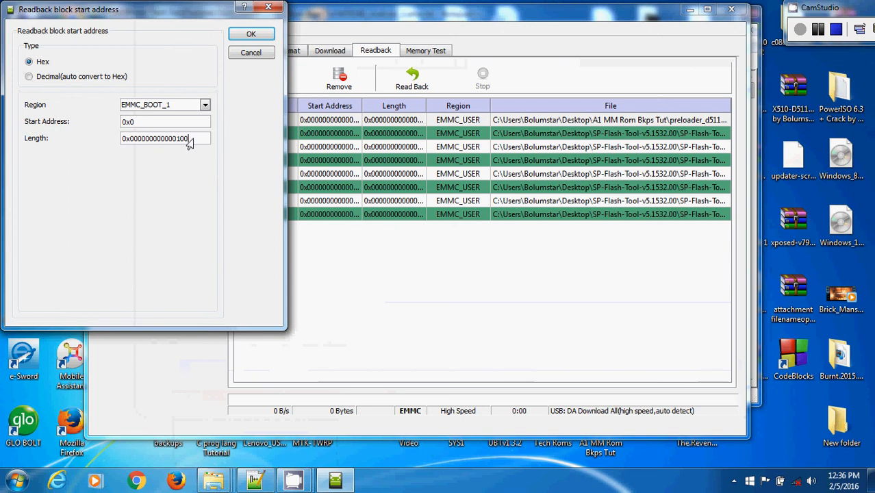
key("BackSpace")
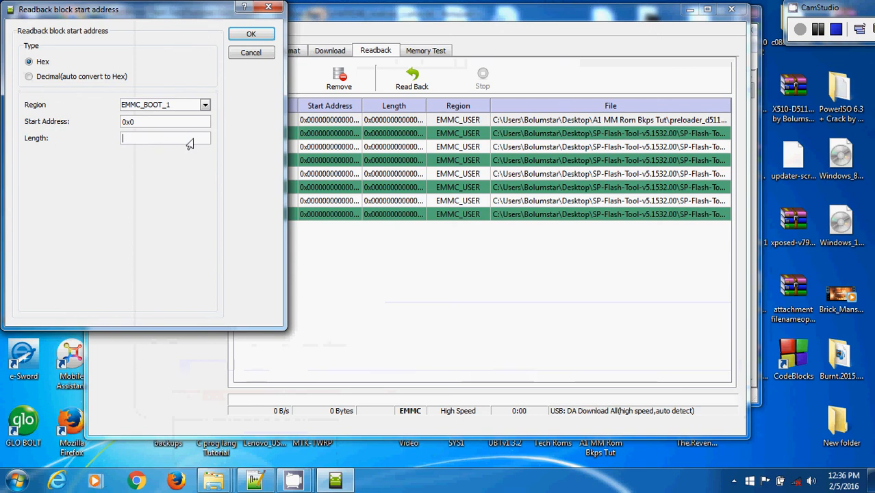
type("0x40000")
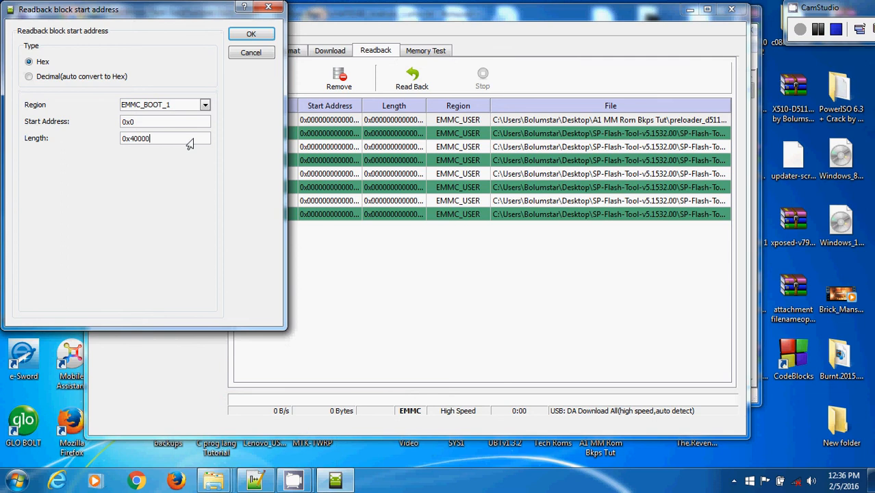
left_click(244, 37)
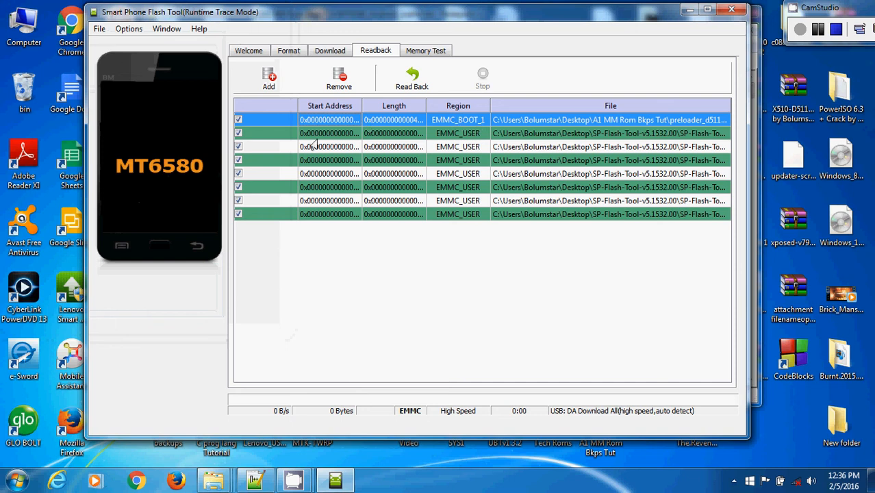
Check the next partition name in the download list and save the second readback entry as lk.bin in the A1 MM Rom Bkps Tut folder
left_click(330, 52)
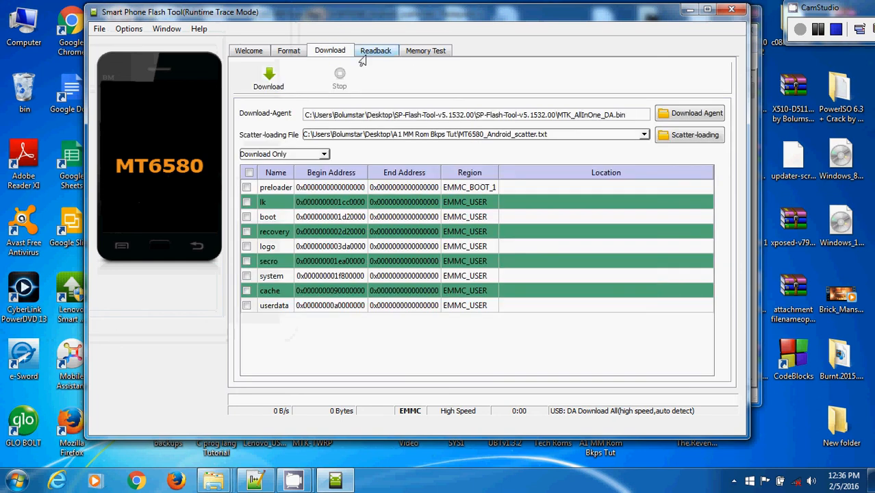
left_click(360, 56)
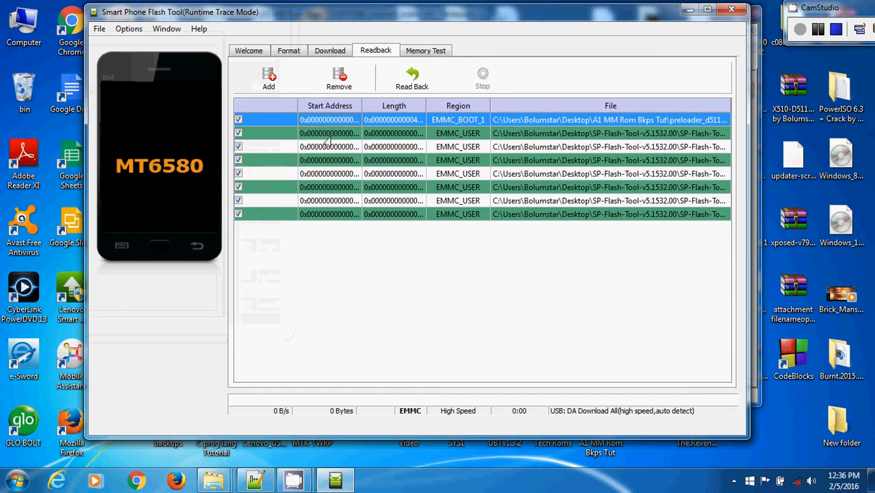
left_click(329, 135)
double_click(330, 136)
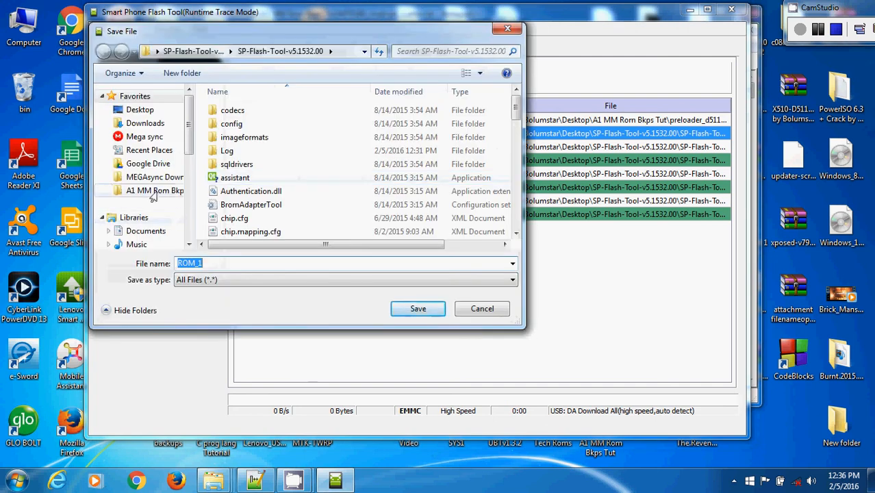
left_click(152, 193)
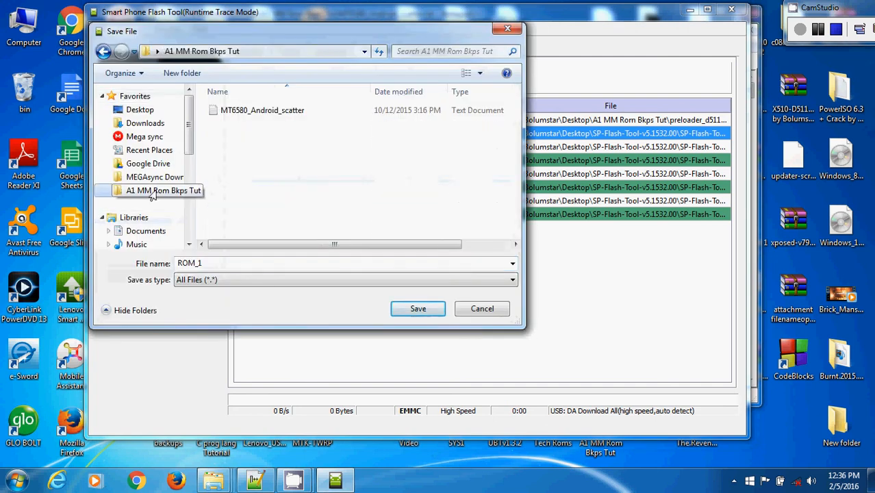
double_click(252, 267)
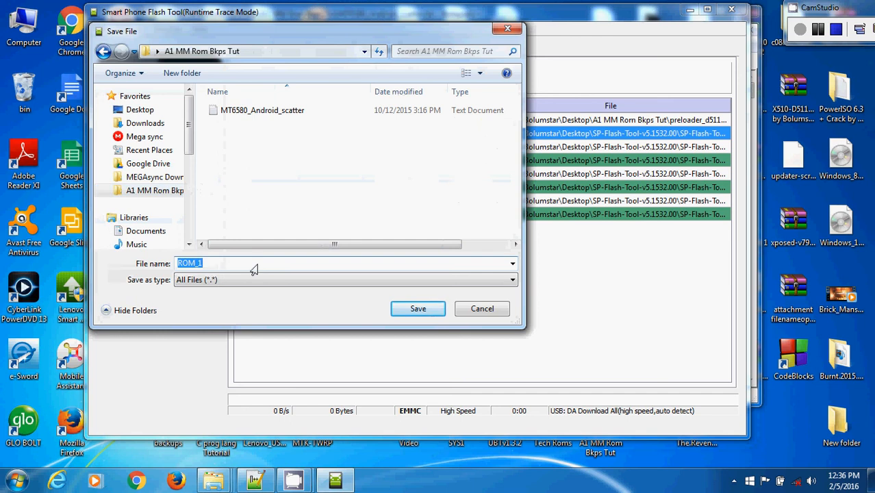
type("lk.bin")
left_click(418, 310)
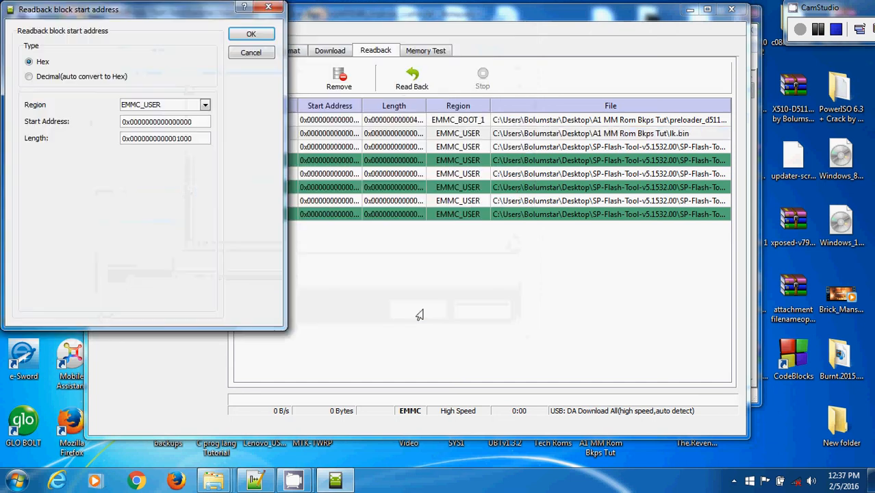
Switch to Notepad++ and look through the scatter file's partition entries from preloader to protect1 for the lk entry
left_click(255, 481)
left_click(524, 334)
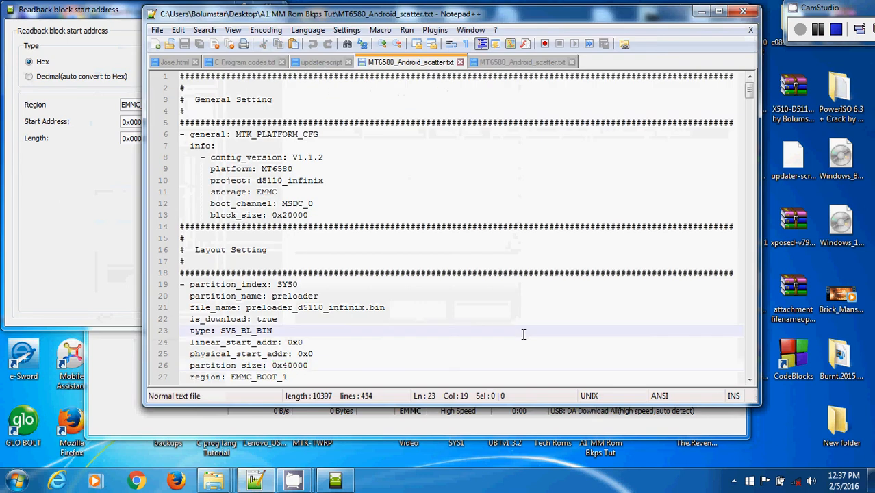
key("Down")
key("Down")
key("Down")
key("Down")
key("Down")
key("Down")
key("Down")
key("Down")
key("Down")
key("Down")
key("Down")
key("Down")
key("Down")
key("Down")
key("Down")
key("Down")
key("Down")
key("Down")
key("Down")
key("Down")
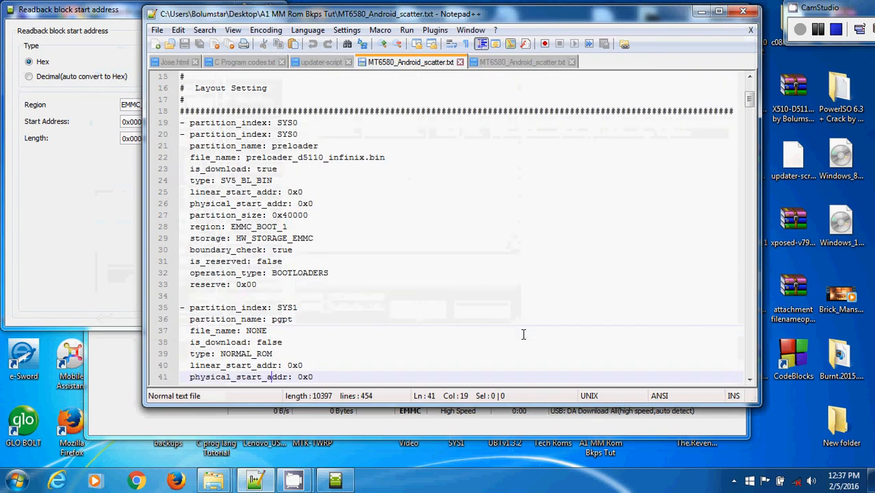
key("Down")
key("Down")
key("Down")
key("Down")
key("Down")
key("Down")
key("Down")
key("Down")
key("Down")
key("Down")
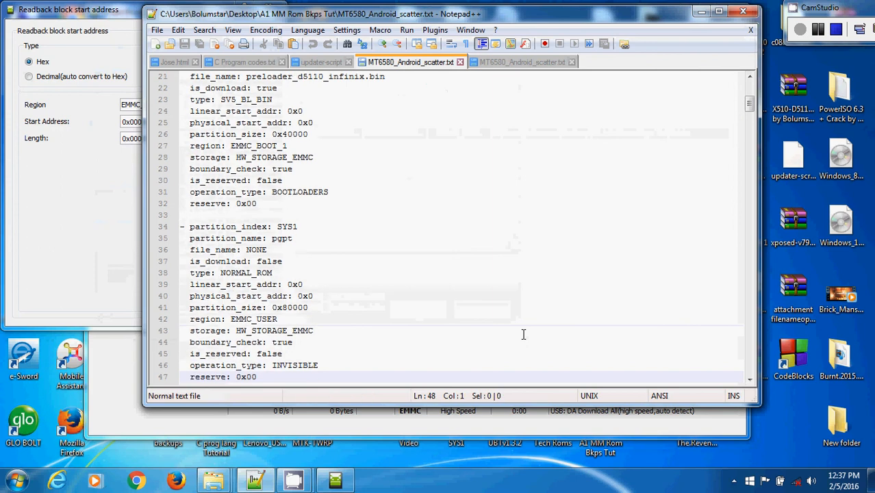
key("Down")
key("Down")
key("Down")
key("Down")
key("Down")
key("Down")
key("Down")
key("Down")
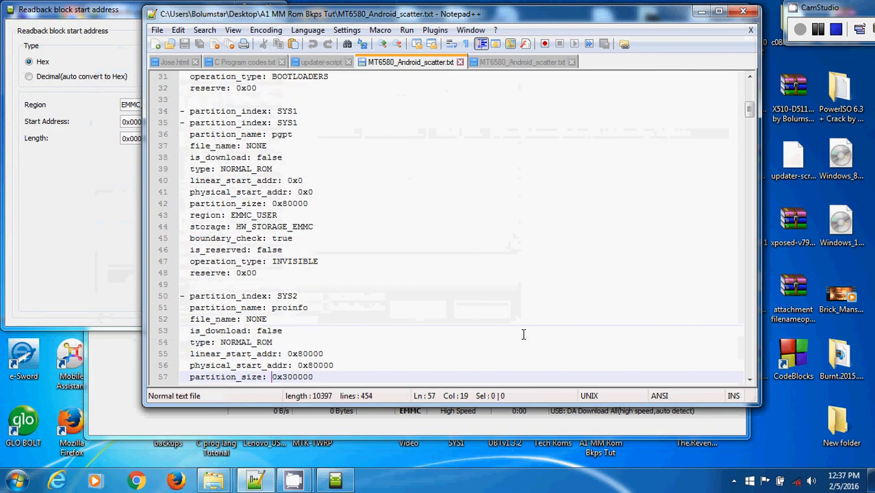
key("Down")
key("Down")
key("Down")
key("Down")
key("Down")
key("Down")
key("Down")
key("Down")
key("Down")
key("Down")
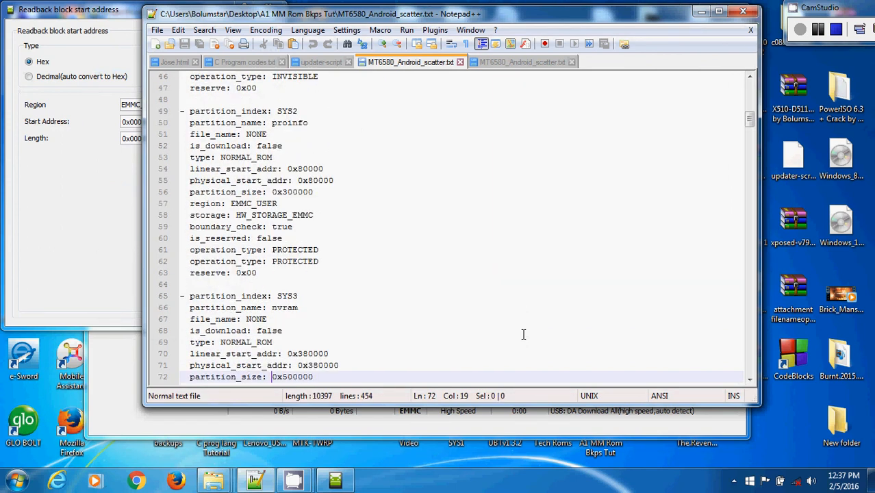
key("Down")
key("Down")
key("Down")
key("Down")
key("Down")
key("Down")
key("Down")
key("Down")
key("Down")
key("Down")
key("Down")
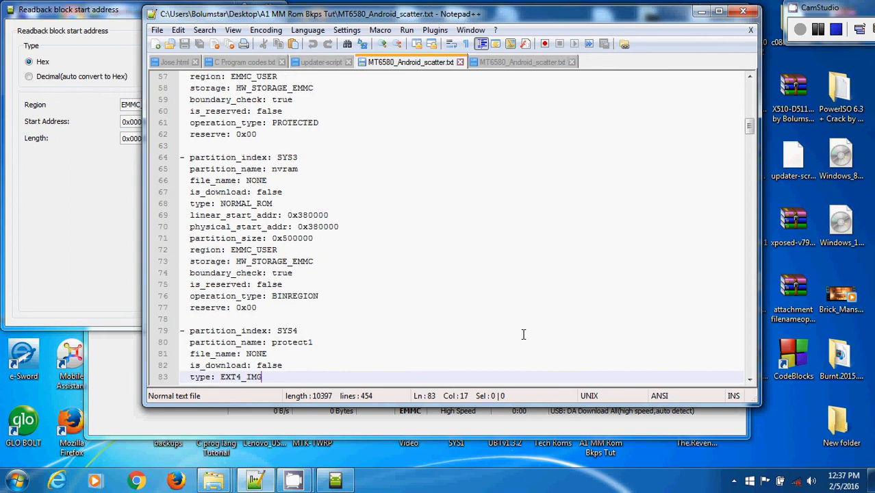
key("Down")
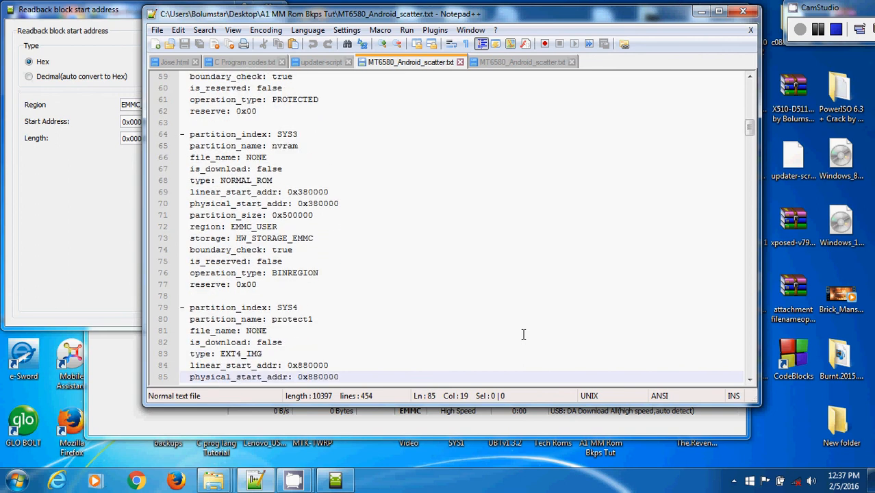
Go back through the scatter file's entries to the preloader block at the start of the layout settings
key("Up")
key("Up")
key("Up")
key("Up")
key("Up")
key("Up")
key("Up")
key("Up")
key("Up")
key("Up")
key("Up")
key("Up")
key("Up")
key("Up")
key("Up")
key("Up")
key("Up")
key("Up")
key("Up")
key("Up")
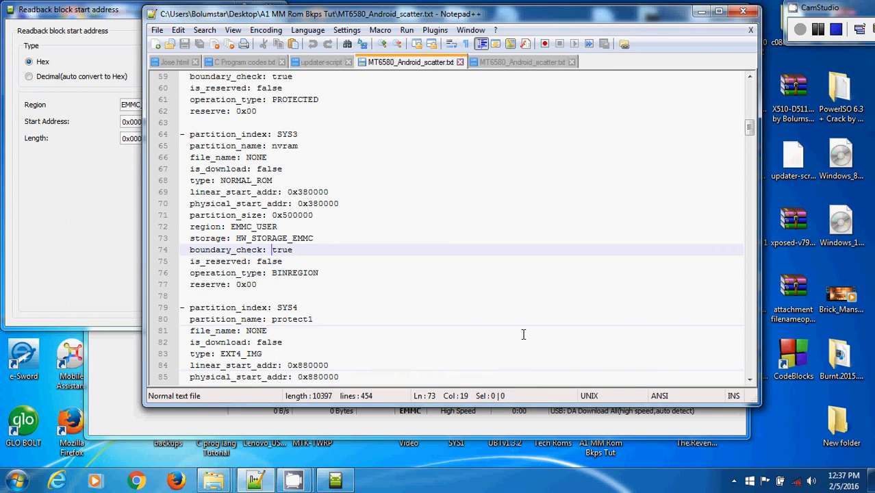
key("Up")
key("Up")
key("Up")
key("Up")
key("Up")
key("Up")
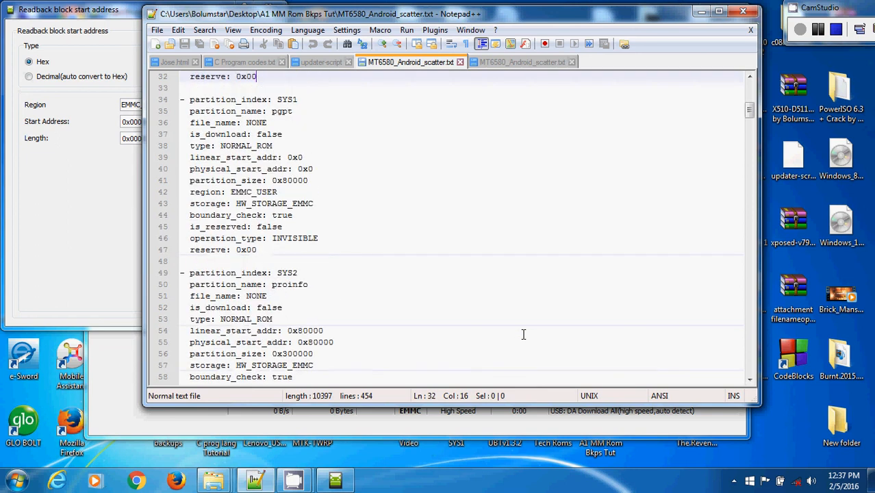
key("Up")
key("Up")
key("Up")
key("Up")
key("Up")
key("Up")
key("Up")
key("Up")
key("Up")
key("Up")
key("Up")
key("Up")
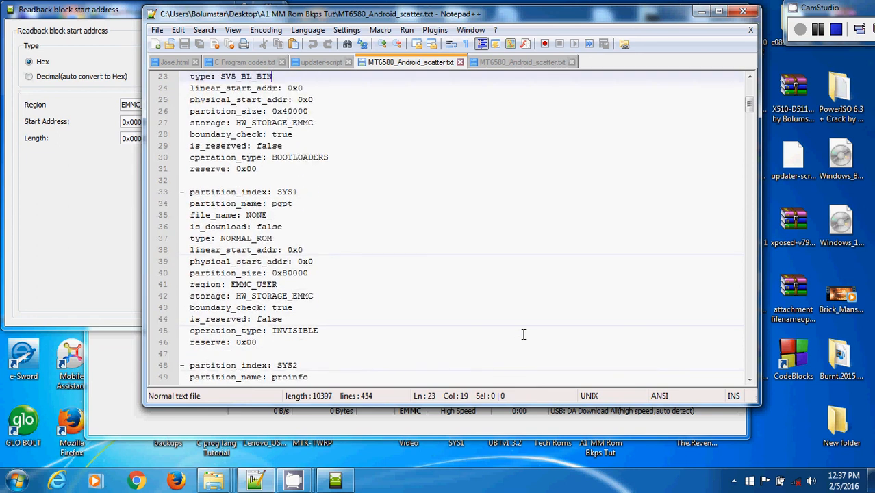
key("Up")
key("Up")
key("Up")
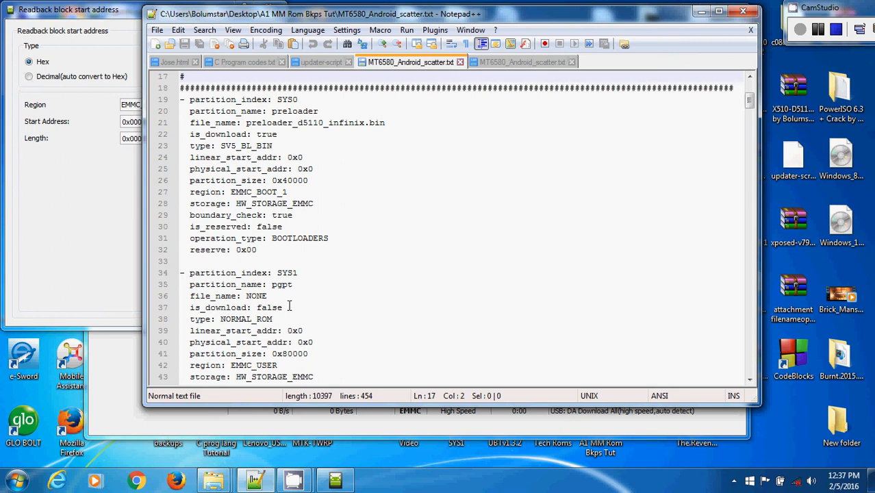
Examine the file name and download setting of the pgpt partition entry in the scatter file
left_click(347, 318)
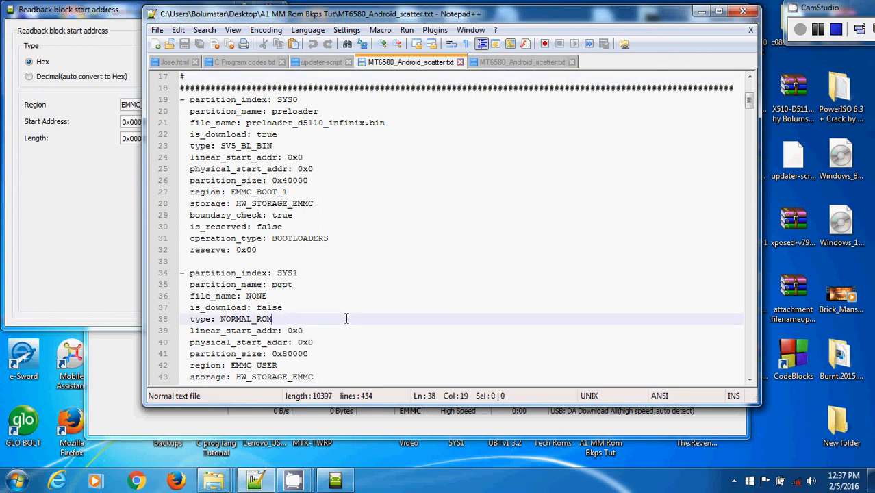
key("Down")
key("Down")
key("Down")
key("Down")
key("Down")
key("Down")
key("Down")
key("Down")
key("Down")
key("Down")
key("Down")
key("Down")
key("Down")
key("Down")
key("Down")
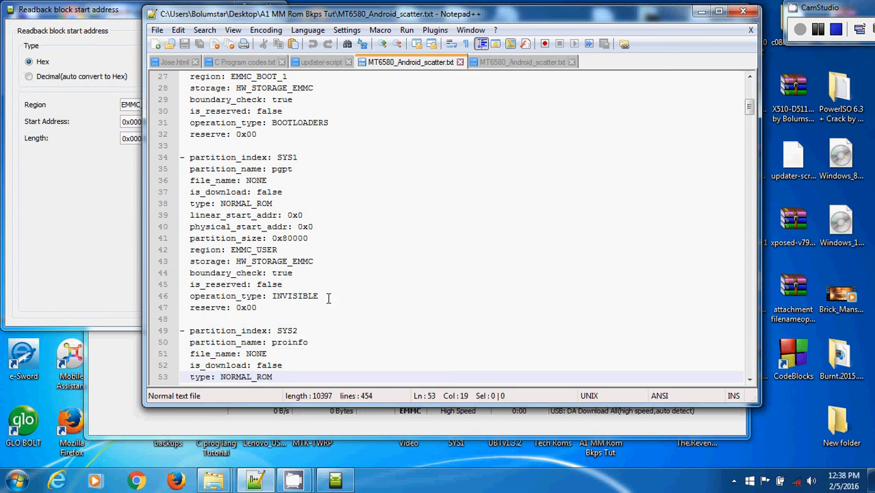
Examine the file name and download setting of the proinfo partition entry in the scatter file
left_click(471, 275)
key("Down")
key("Down")
key("Down")
key("Down")
key("Down")
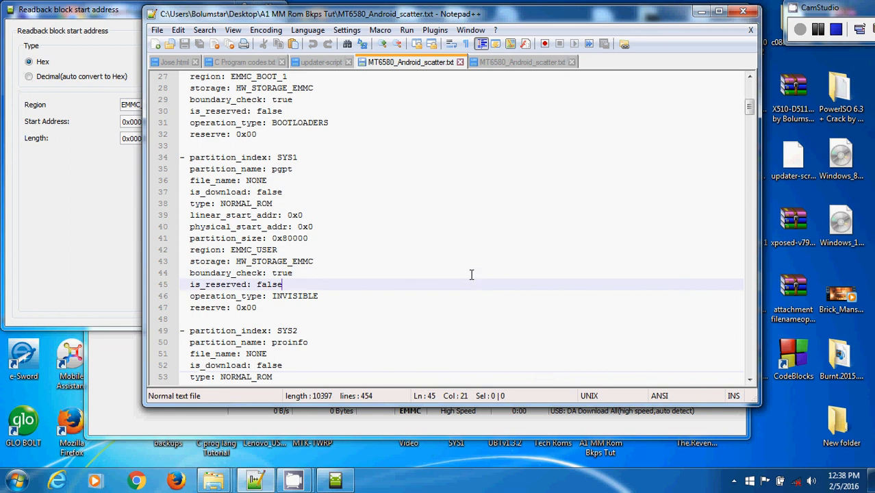
key("Down")
key("Down")
key("Down")
key("Down")
key("Down")
key("Down")
key("Down")
key("Down")
key("Down")
key("Down")
key("Down")
key("Down")
key("Down")
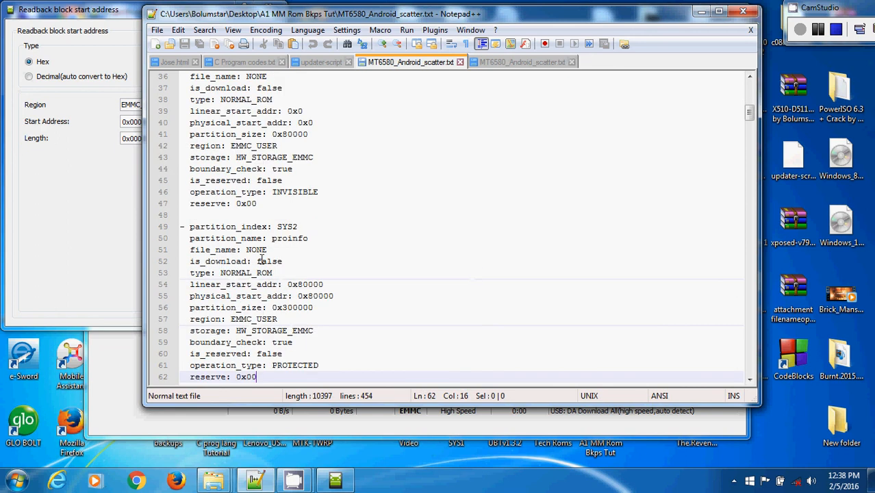
Examine the file name and download setting of the nvram partition entry in the scatter file
left_click(387, 283)
key("Down")
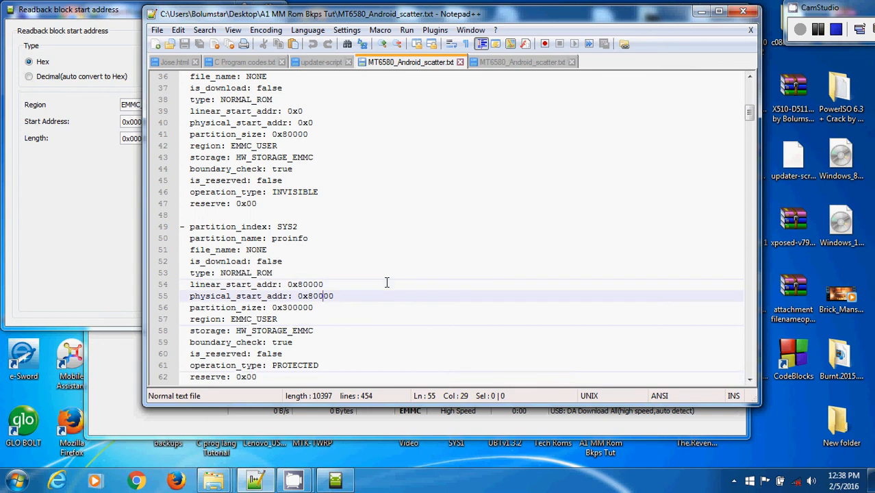
key("Down")
key("Down")
key("Down")
key("Down")
key("Down")
key("Down")
key("Down")
key("Down")
key("Down")
key("Down")
key("Down")
key("Down")
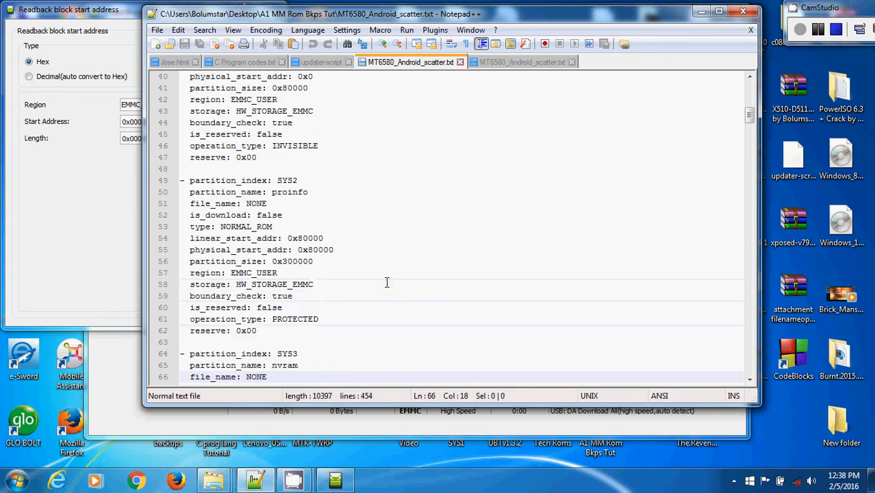
key("Down")
key("Down")
key("Down")
key("Down")
key("Down")
key("Down")
key("Down")
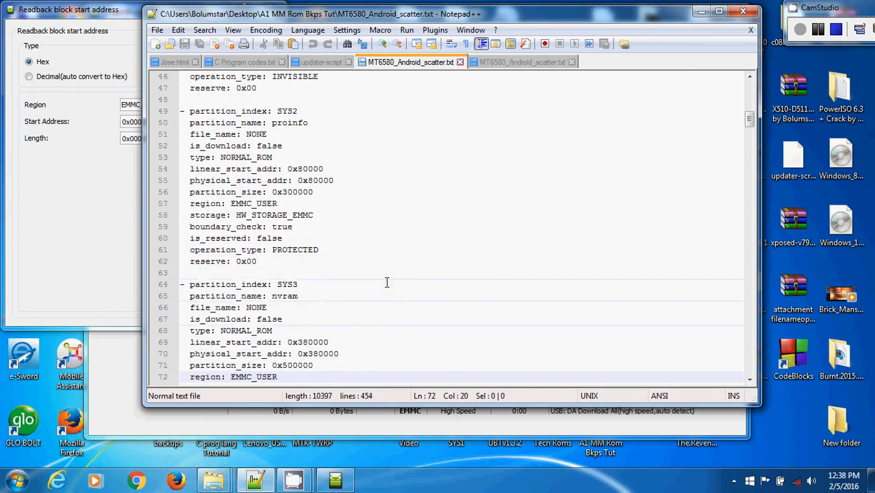
key("Down")
key("Down")
key("Down")
key("Down")
key("Down")
key("Down")
key("Down")
key("Down")
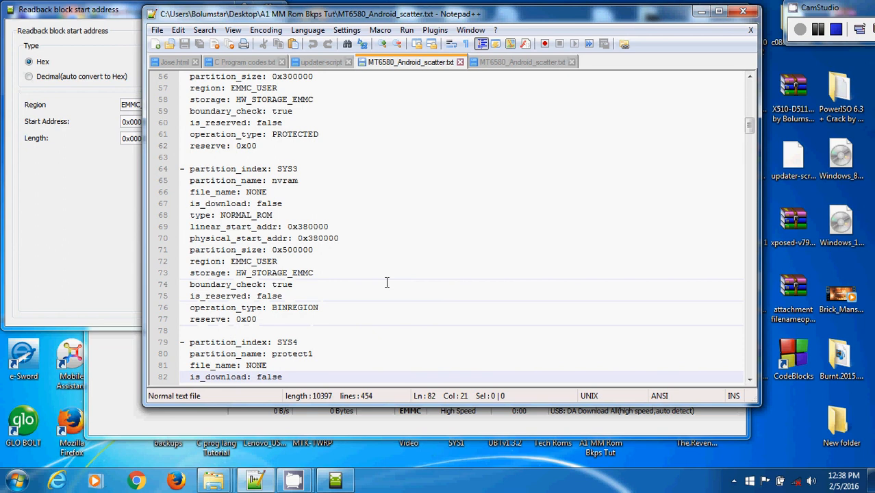
Examine the file name and download setting of the protect1 partition entry in the scatter file
key("Down")
key("Down")
key("Down")
key("Down")
key("Down")
key("Down")
key("Down")
key("Down")
key("Down")
key("Down")
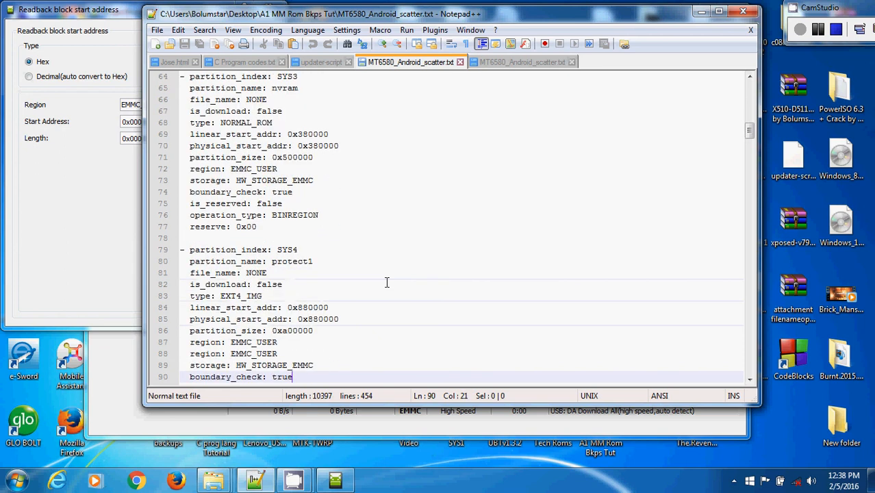
key("Down")
key("Down")
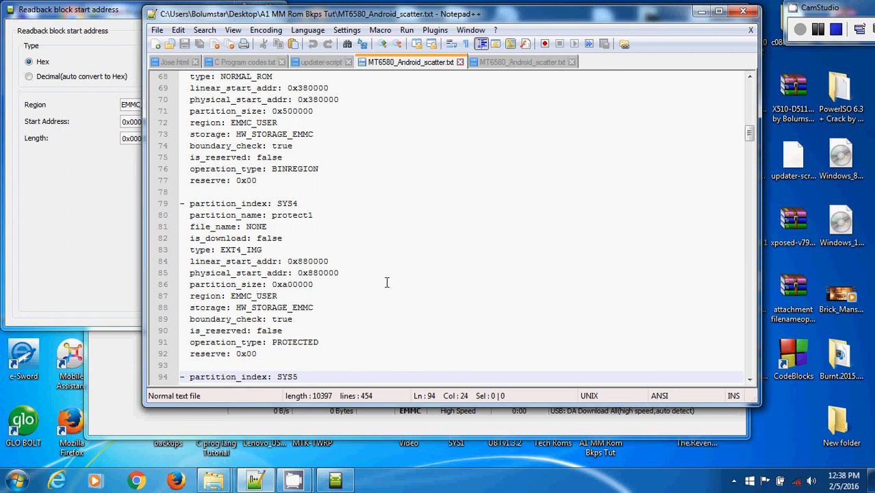
key("Down")
key("Down")
key("Down")
key("Down")
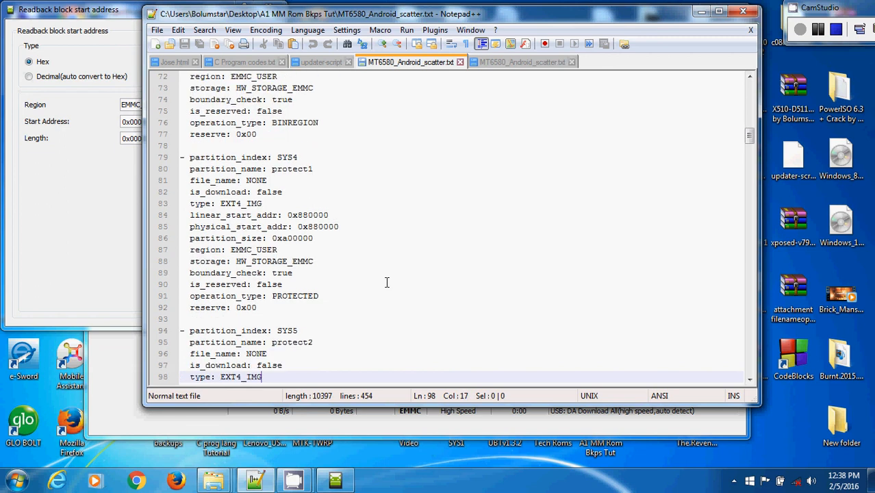
Check the protect2 and seccfg entries in the scatter file for a file name and download setting
key("Down")
key("Down")
key("Down")
key("Down")
key("Down")
key("Down")
key("Down")
key("Down")
key("Down")
key("Down")
key("Down")
key("Down")
key("Down")
key("Down")
key("Down")
key("Down")
key("Down")
key("Down")
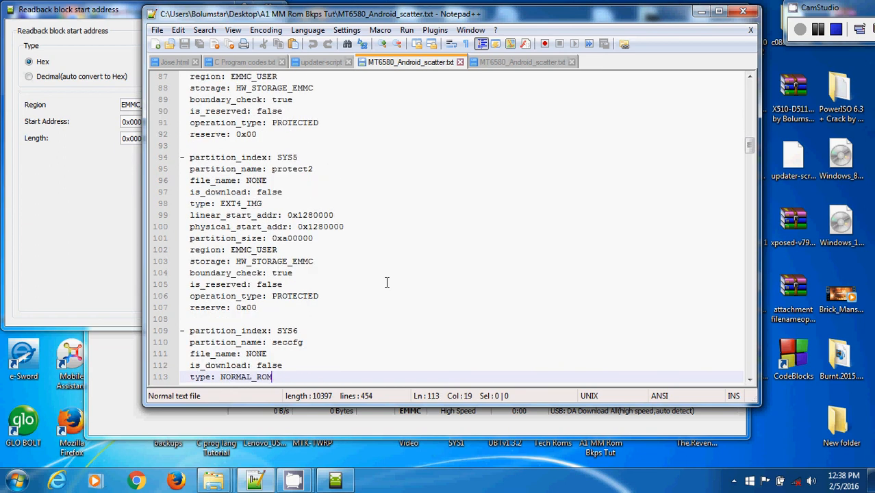
key("End")
key("Down")
key("Down")
key("Down")
key("Down")
key("Down")
key("Down")
key("Down")
key("Down")
key("Down")
key("Down")
key("Down")
key("Down")
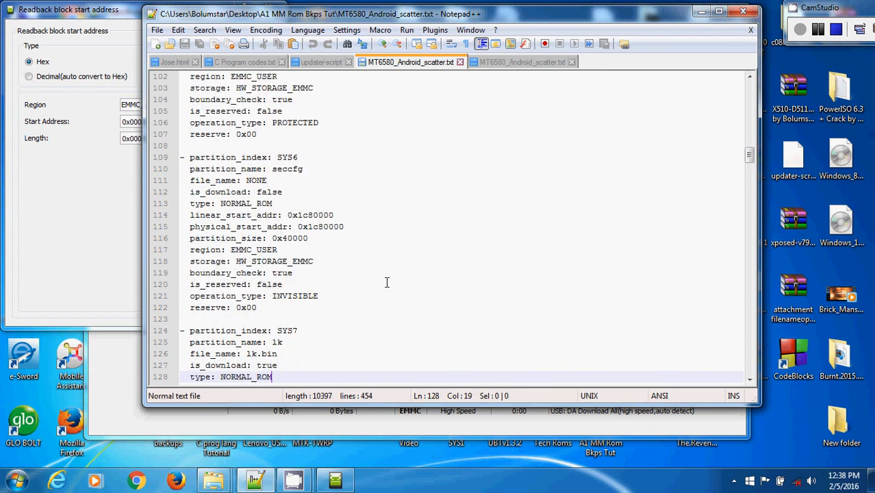
Copy the lk partition's physical start address 0x1cc0000 from the scatter file into the start address of the lk.bin readback block
key("Down")
key("Down")
key("Down")
key("Down")
key("Down")
key("Down")
key("Down")
key("Down")
key("Down")
key("Down")
key("Down")
key("Down")
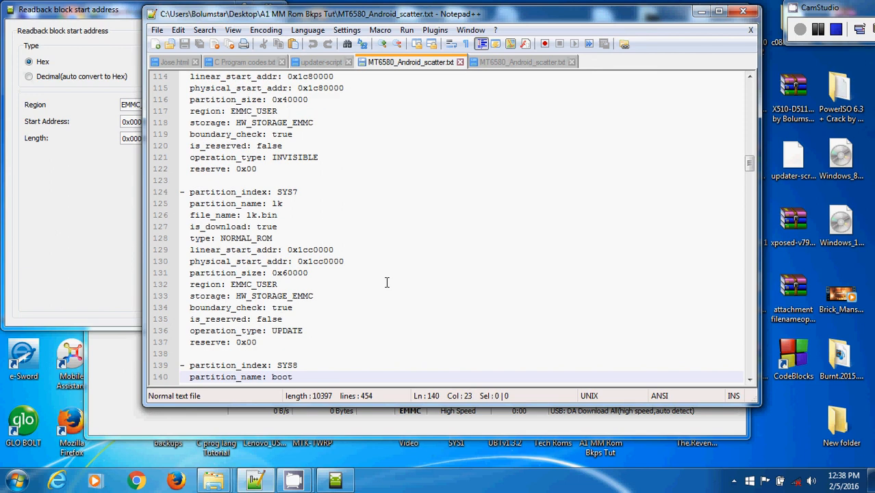
key("Down")
key("Down")
key("Down")
key("Down")
key("Down")
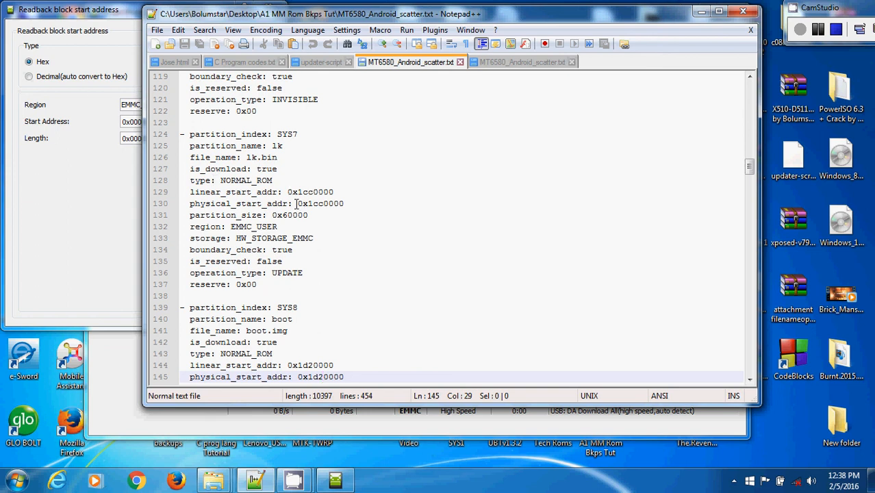
left_click_drag(297, 203, 346, 203)
key("ctrl+c")
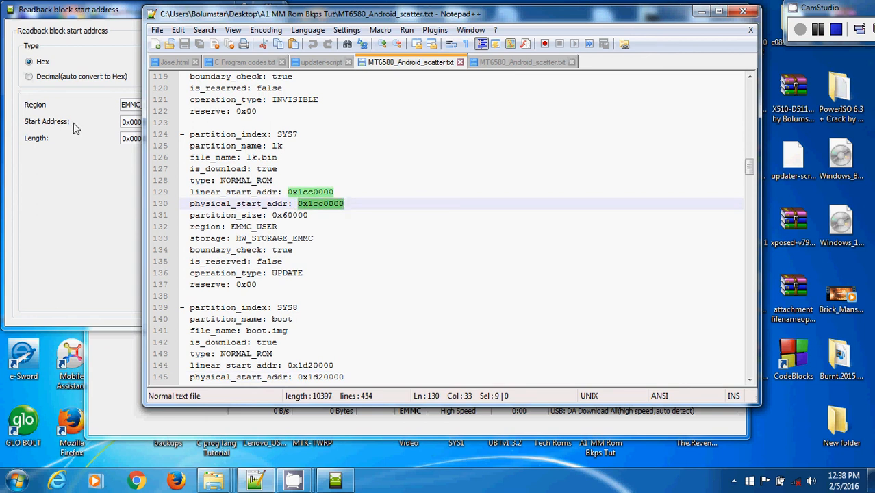
left_click(89, 145)
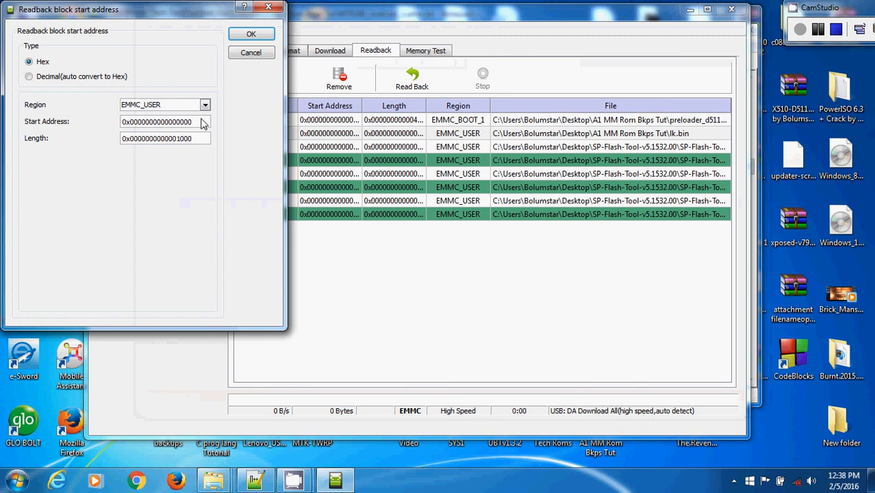
key("BackSpace")
key("BackSpace")
key("BackSpace")
key("BackSpace")
key("BackSpace")
key("BackSpace")
key("BackSpace")
key("BackSpace")
key("BackSpace")
key("BackSpace")
key("BackSpace")
key("BackSpace")
key("BackSpace")
key("BackSpace")
key("BackSpace")
key("BackSpace")
key("BackSpace")
key("BackSpace")
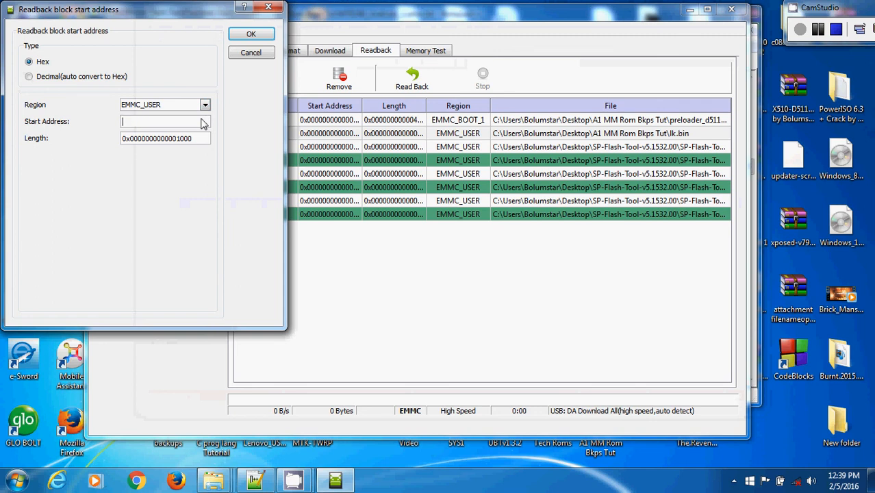
key("ctrl+v")
Replace the lk.bin block's length with lk's partition size 0x60000 from the scatter file and accept the block settings
left_click(206, 139)
key("BackSpace")
key("BackSpace")
key("BackSpace")
key("BackSpace")
key("BackSpace")
key("BackSpace")
key("BackSpace")
key("BackSpace")
key("BackSpace")
key("BackSpace")
key("BackSpace")
key("BackSpace")
key("BackSpace")
key("BackSpace")
key("BackSpace")
key("BackSpace")
key("BackSpace")
key("BackSpace")
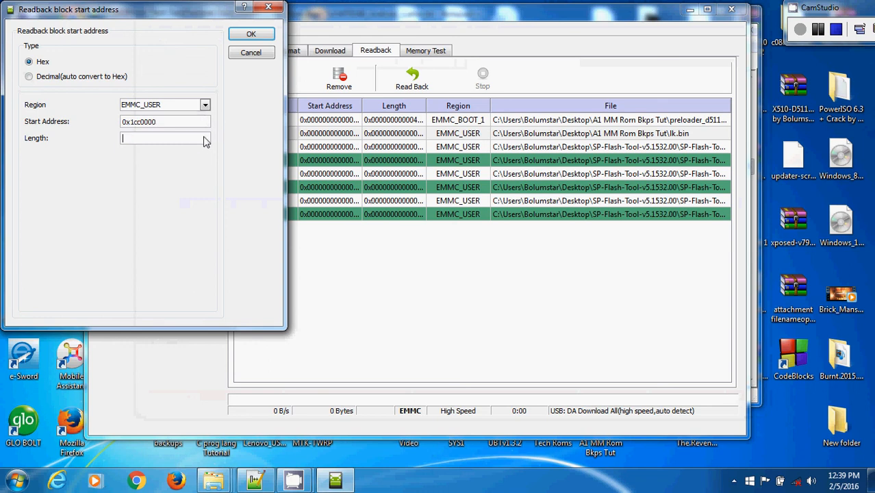
left_click(262, 482)
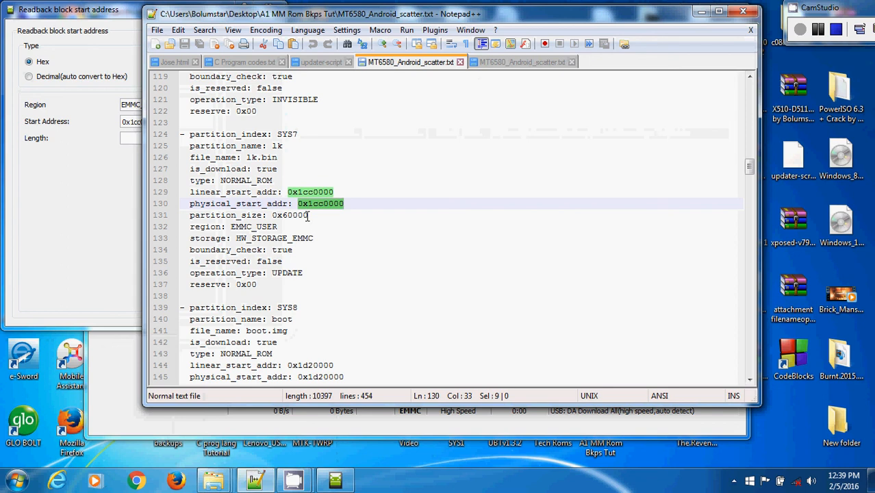
left_click_drag(308, 215, 270, 215)
key("ctrl+c")
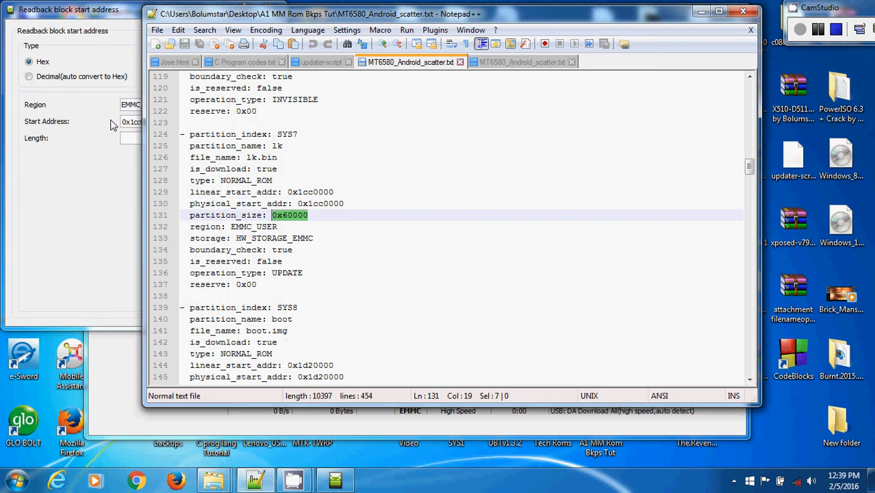
left_click(124, 139)
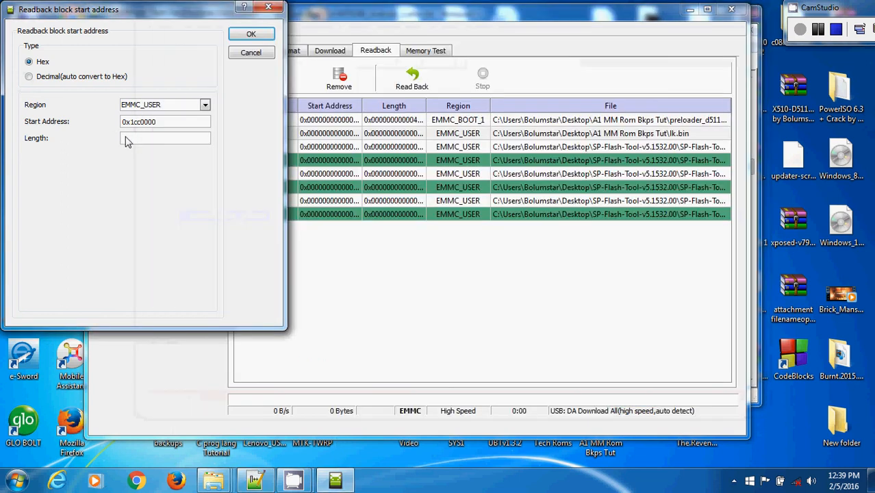
key("ctrl+v")
left_click(251, 35)
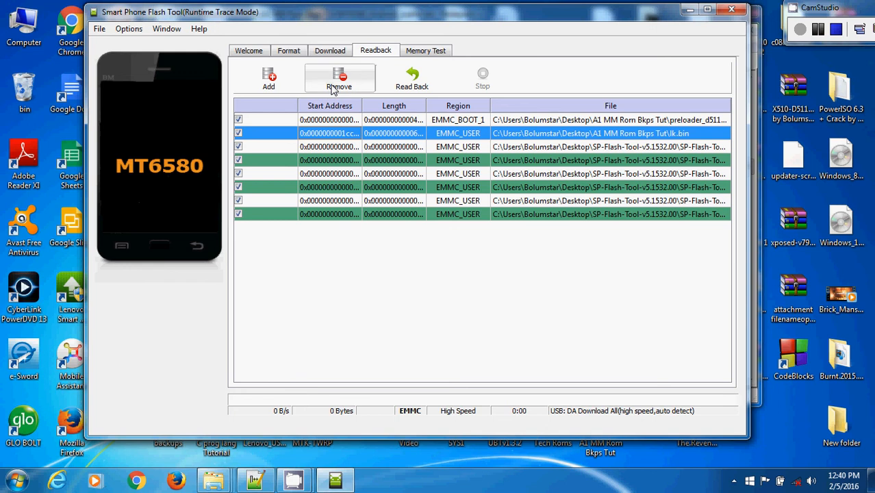
Check the download partition list, then set the third readback entry's output file to boot.img in the A1 MM Rom Bkps Tut folder
left_click(331, 52)
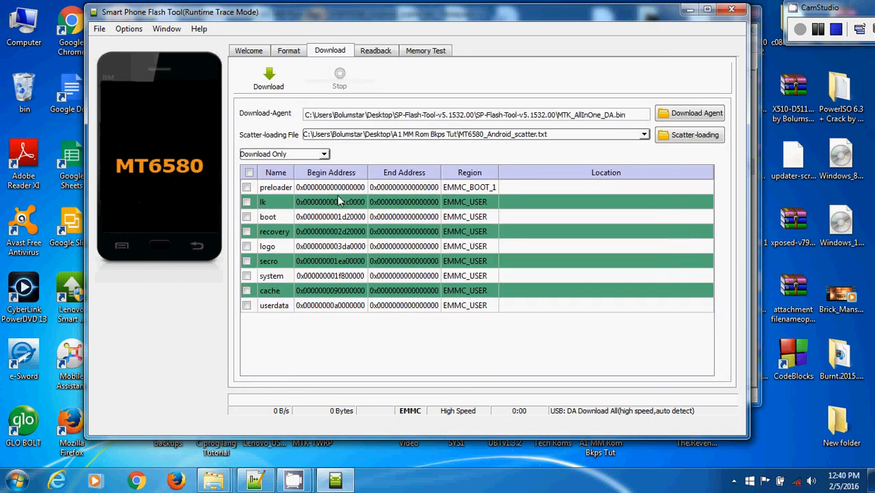
left_click(375, 51)
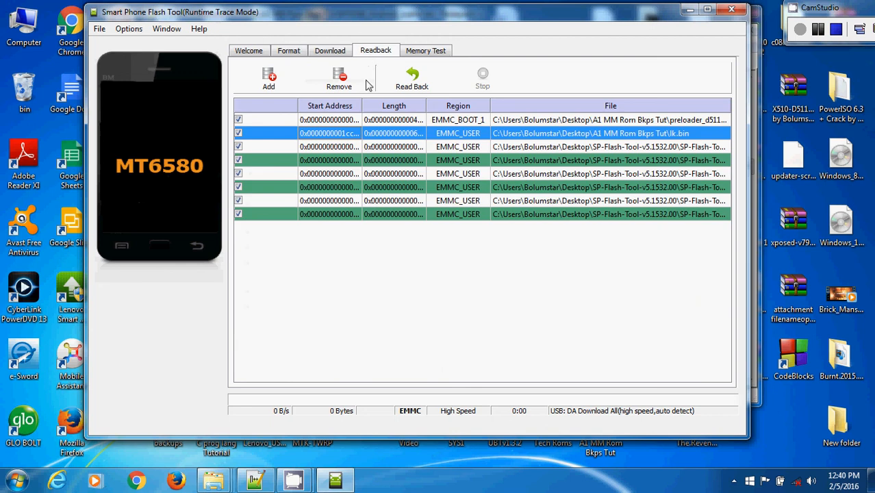
double_click(331, 150)
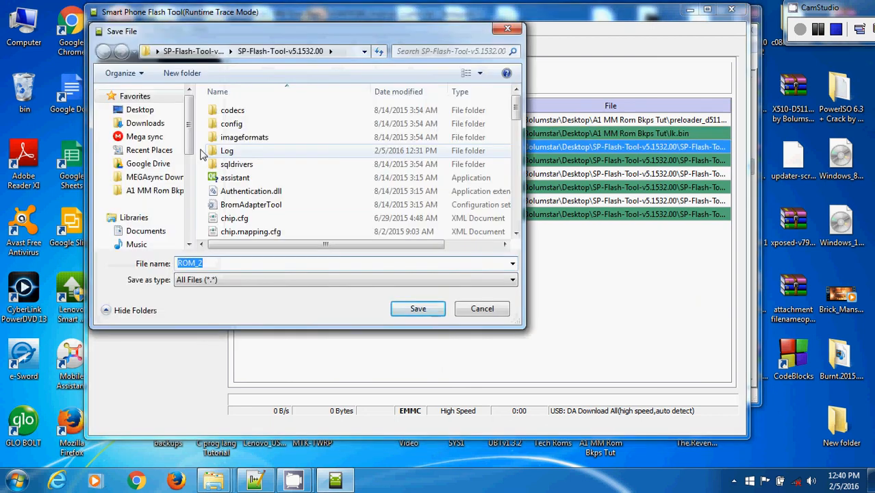
left_click(175, 191)
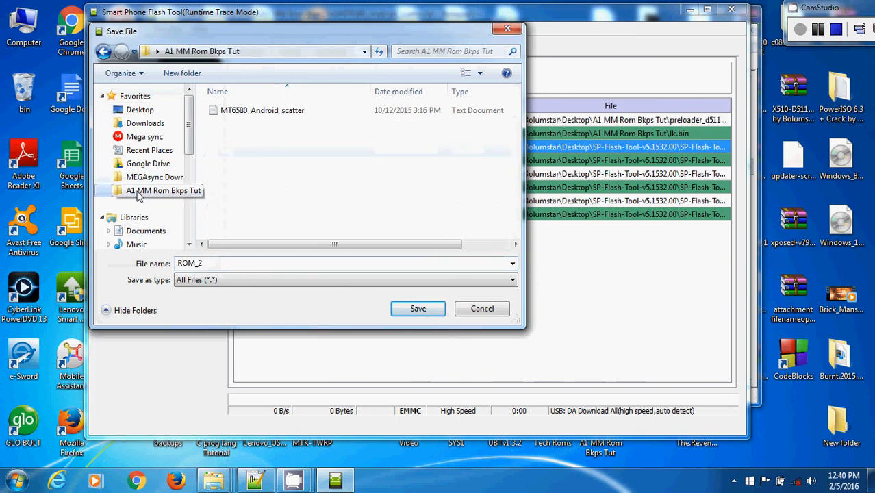
double_click(229, 272)
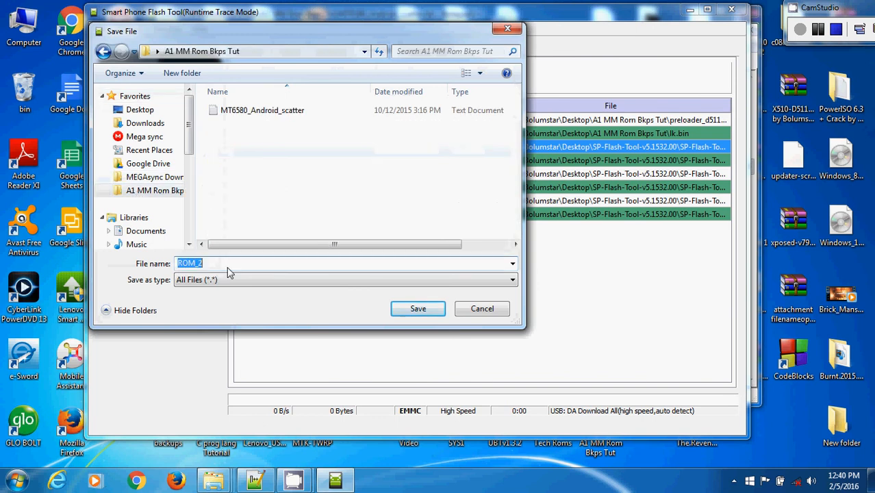
type("boot.img")
left_click(417, 309)
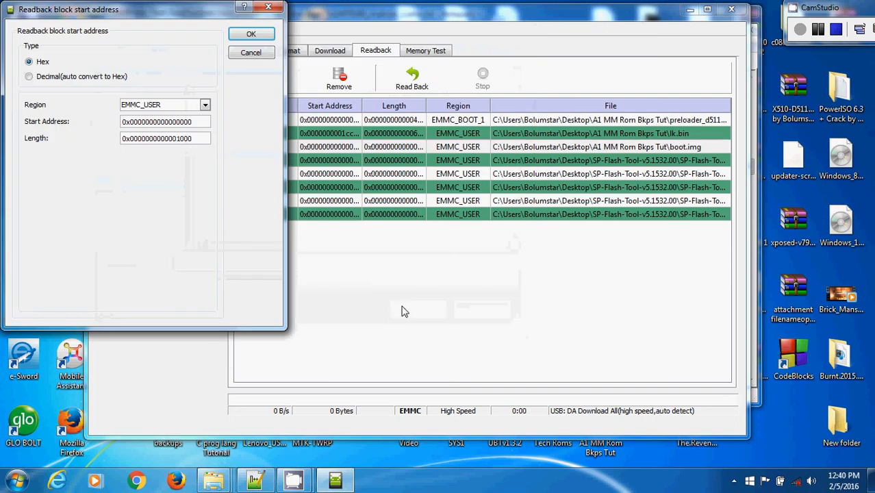
Copy the boot partition's linear start address 0x1d20000 from the scatter file into the start address of the boot.img readback block
left_click(267, 484)
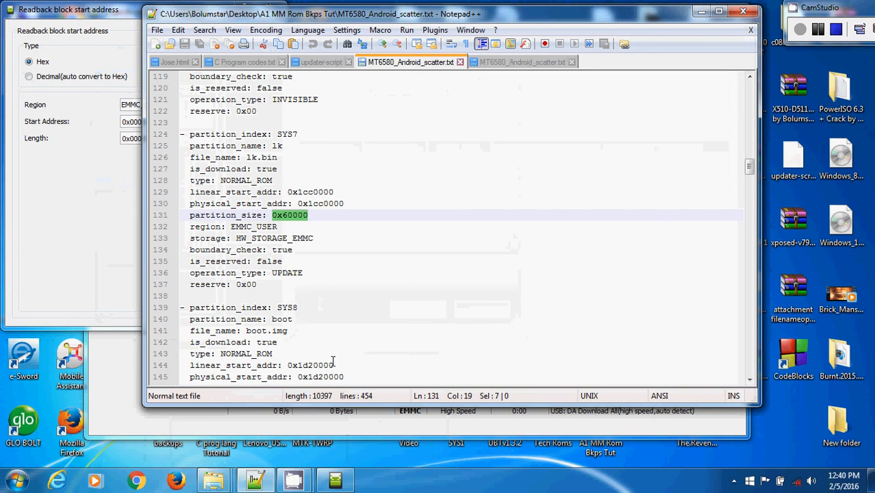
left_click_drag(334, 365, 287, 365)
key("ctrl+c")
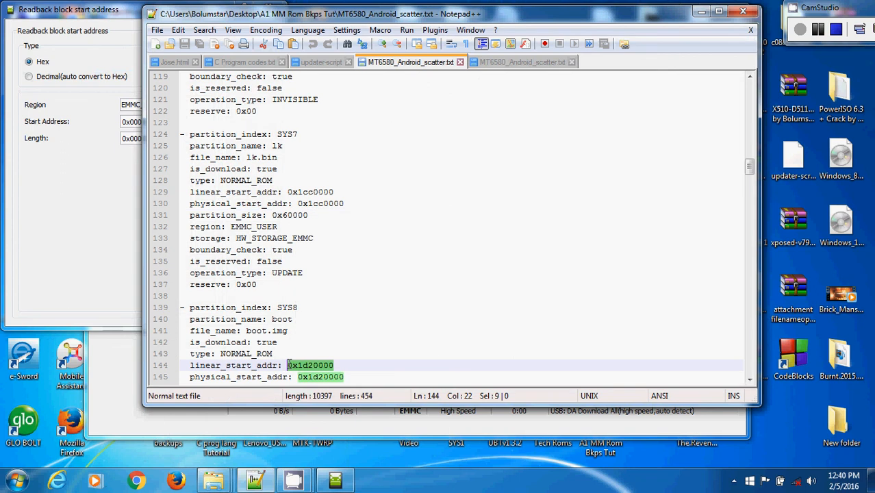
left_click(128, 122)
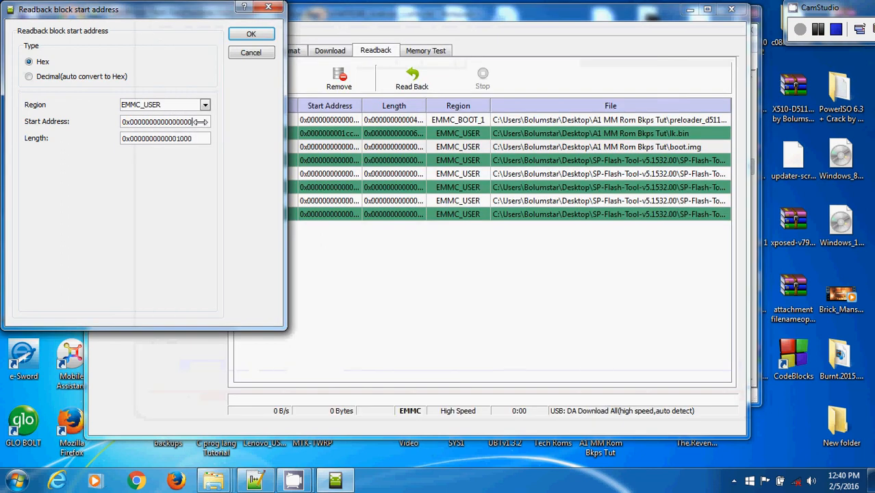
key("ctrl+a")
key("BackSpace")
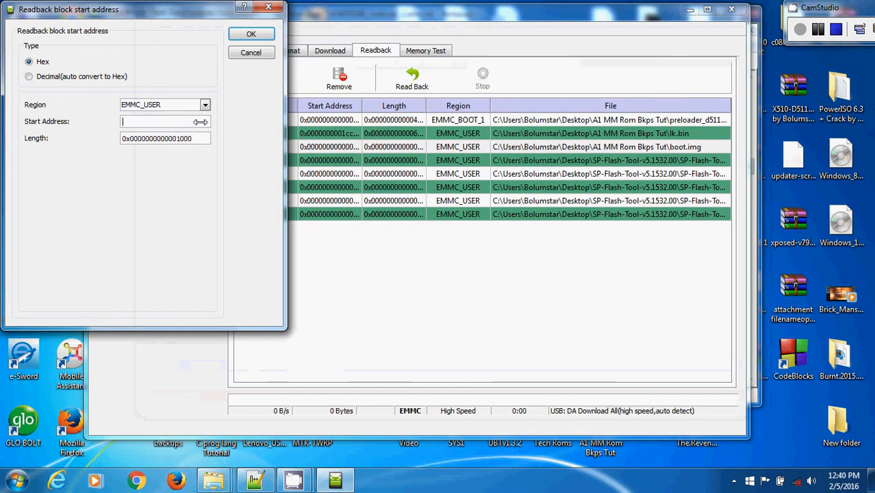
key("ctrl+v")
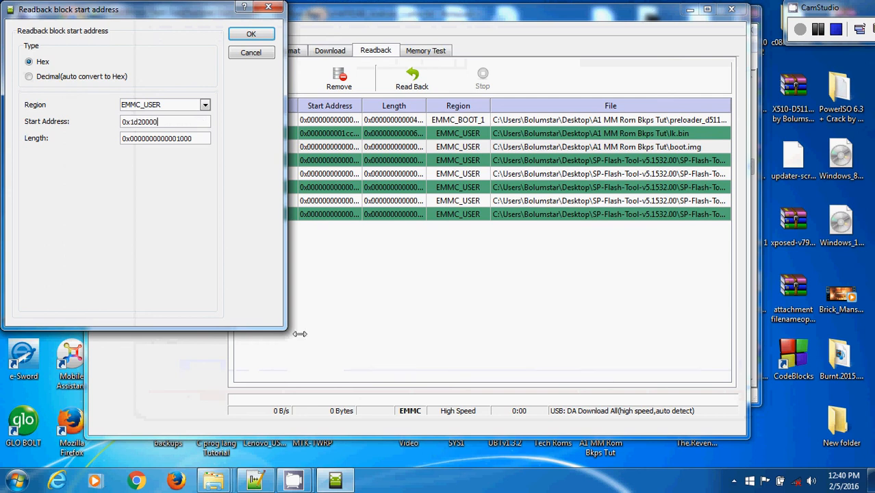
Copy the boot partition's size 0x1000000 from the MT6580 scatter file in Notepad++
mouse_move(327, 485)
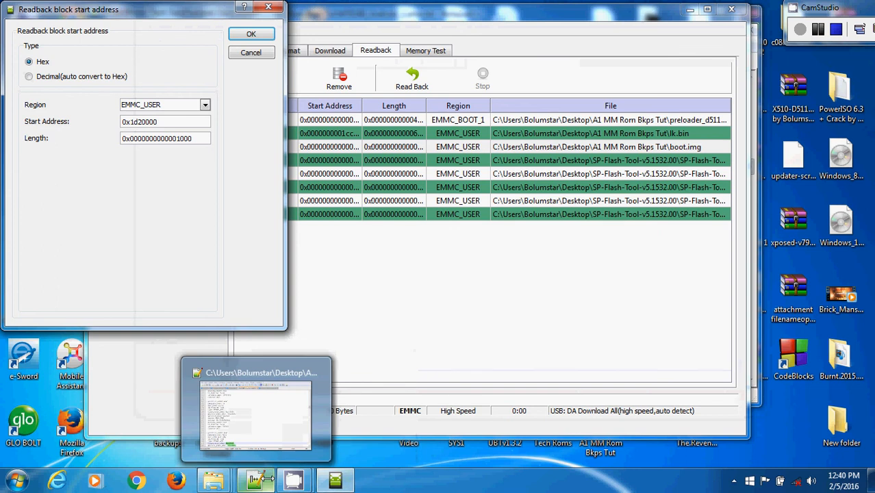
left_click(263, 480)
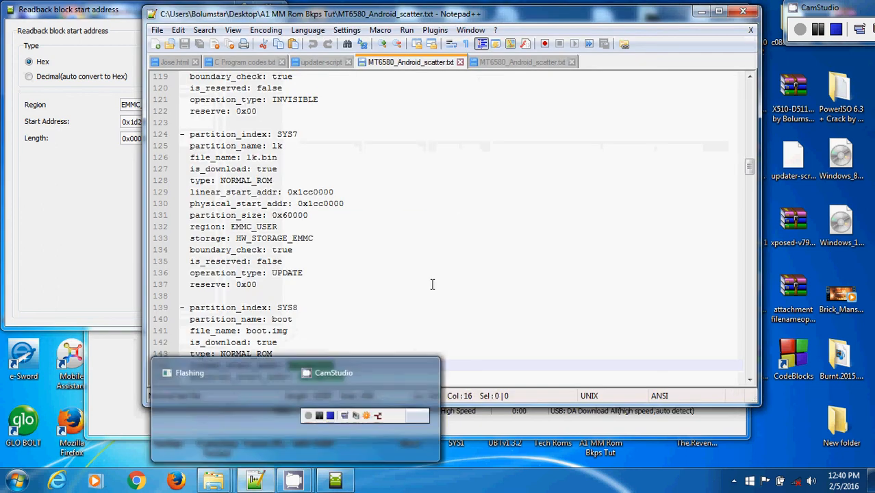
key("Down")
key("Down")
key("Down")
key("Down")
key("Down")
key("Down")
key("Down")
key("Down")
key("Down")
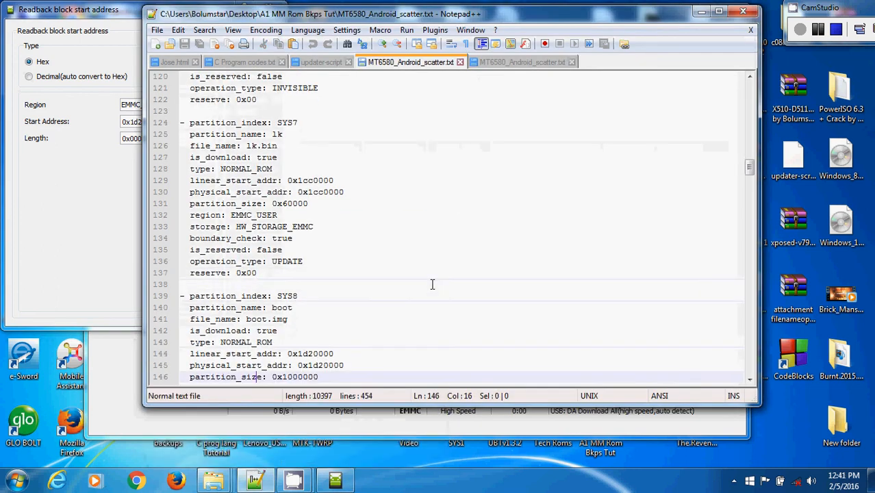
scroll(432, 284, "down", 3)
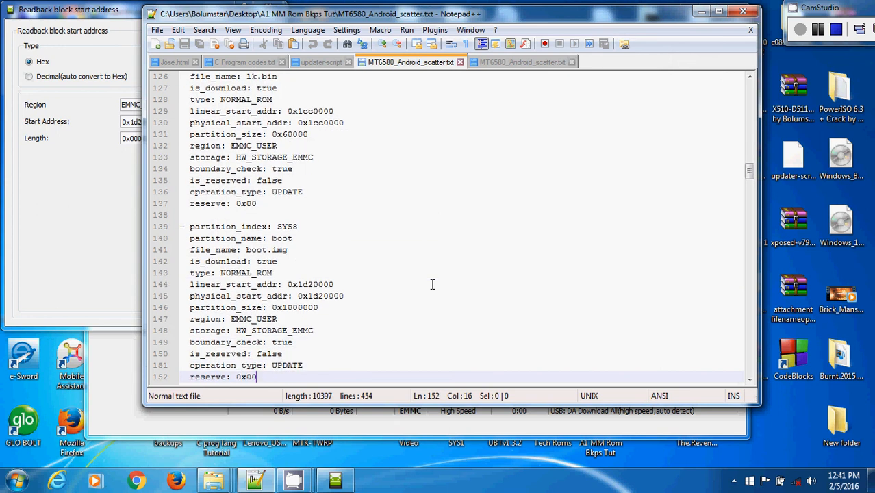
left_click(342, 284)
mouse_move(333, 288)
left_mouse_down()
mouse_move(304, 310)
mouse_move(292, 296)
mouse_move(317, 308)
mouse_move(322, 296)
left_mouse_up()
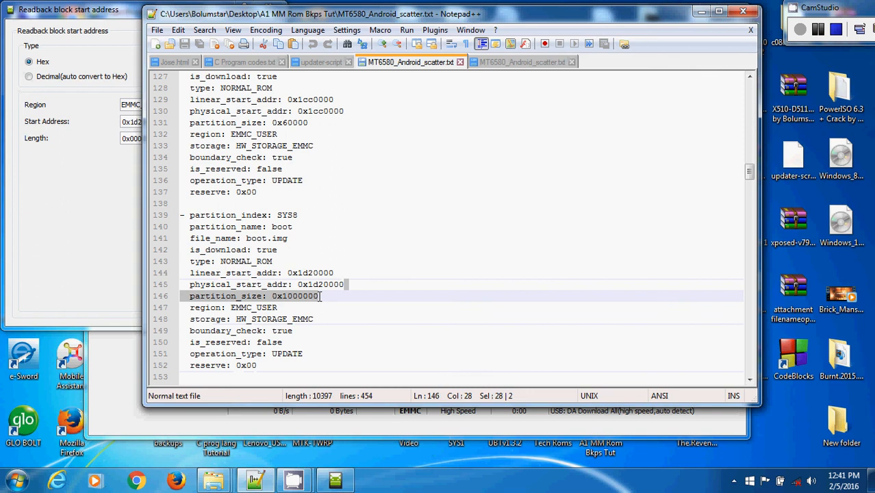
left_click(288, 296)
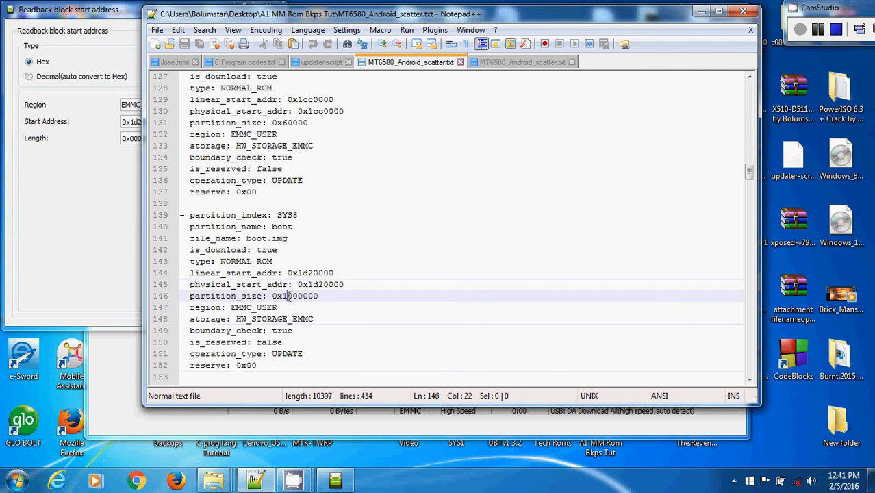
left_click(322, 299)
left_click_drag(321, 299, 274, 299)
key("ctrl+c")
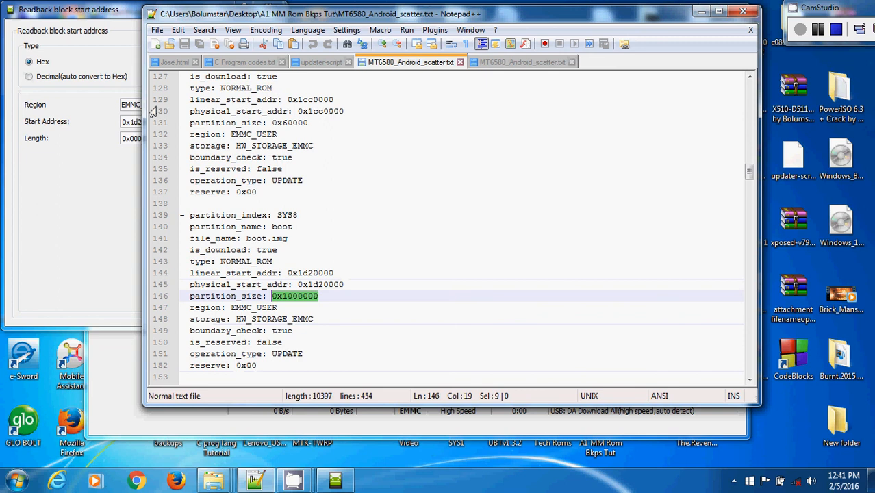
Replace the boot.img readback block's length with the copied size 0x1000000 and accept the block settings
left_click(131, 138)
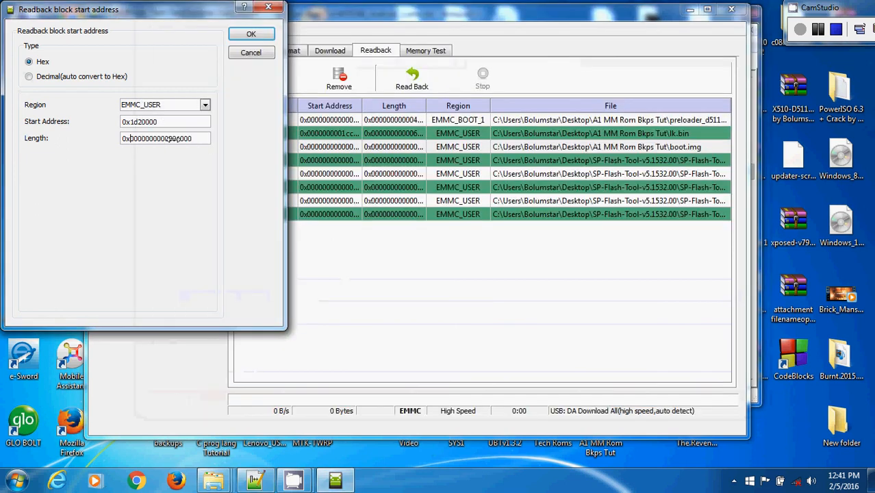
left_click(202, 140)
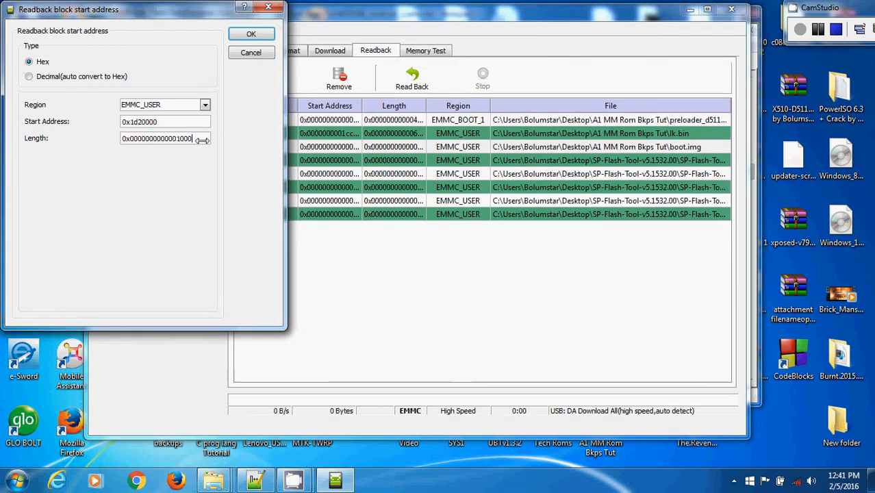
key("BackSpace")
key("BackSpace")
key("BackSpace")
key("BackSpace")
key("BackSpace")
key("BackSpace")
key("BackSpace")
key("BackSpace")
key("BackSpace")
key("BackSpace")
key("BackSpace")
key("BackSpace")
key("BackSpace")
key("BackSpace")
key("BackSpace")
key("BackSpace")
key("BackSpace")
key("BackSpace")
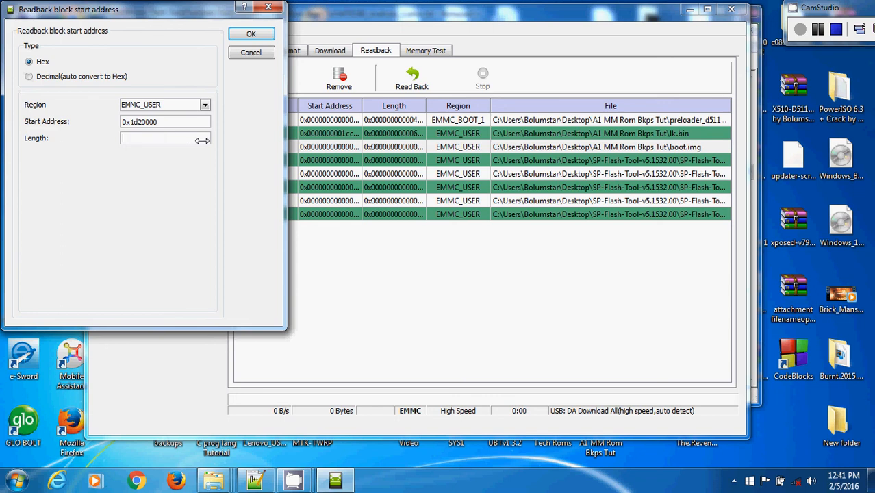
key("ctrl+v")
left_click(251, 36)
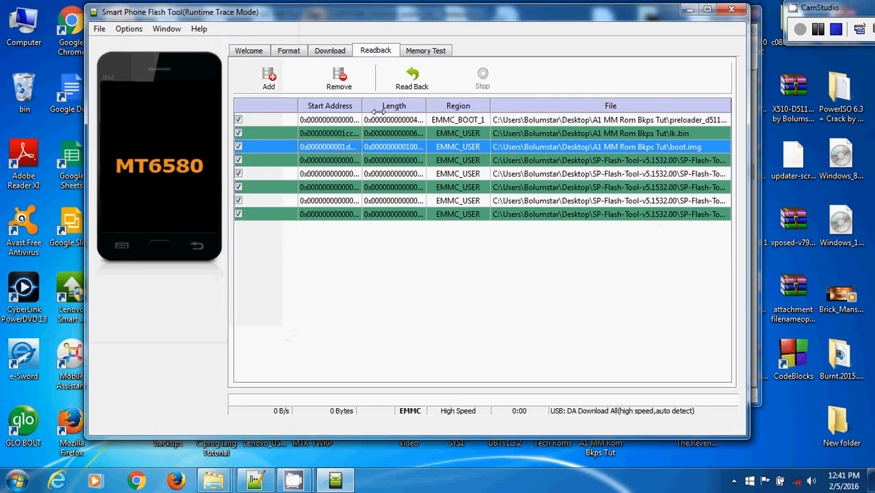
Check the download partition list, then set the fourth readback entry's output file to recovery.img in the A1 MM Rom Bkps Tut folder
left_click(330, 50)
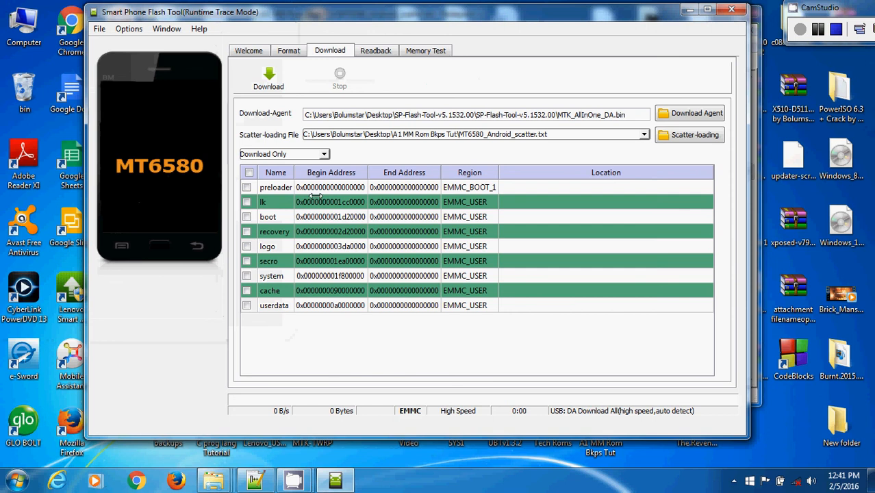
left_click(376, 48)
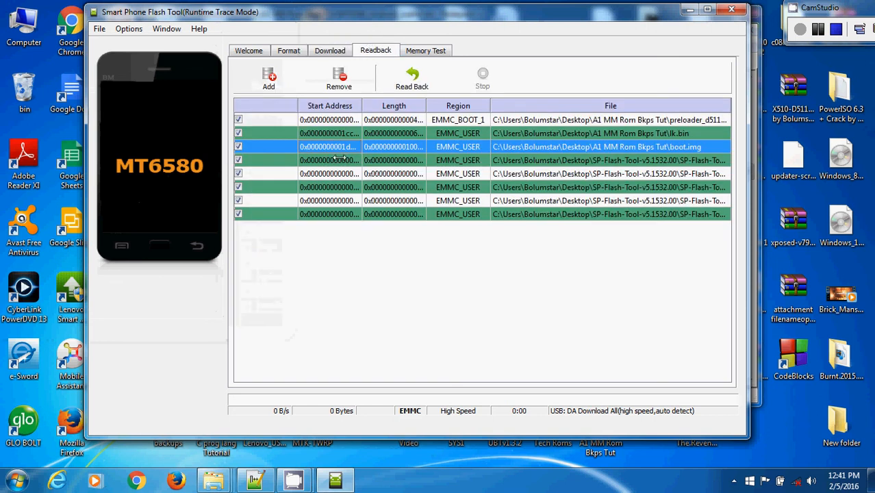
double_click(338, 159)
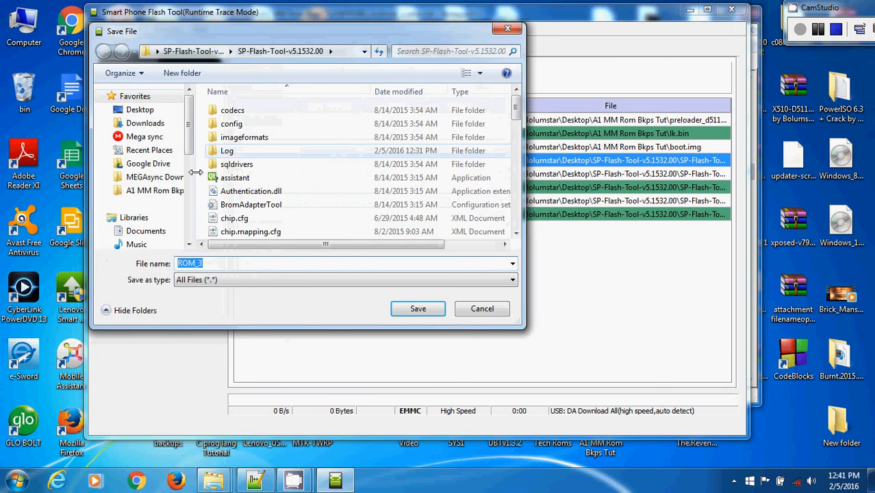
left_click(163, 192)
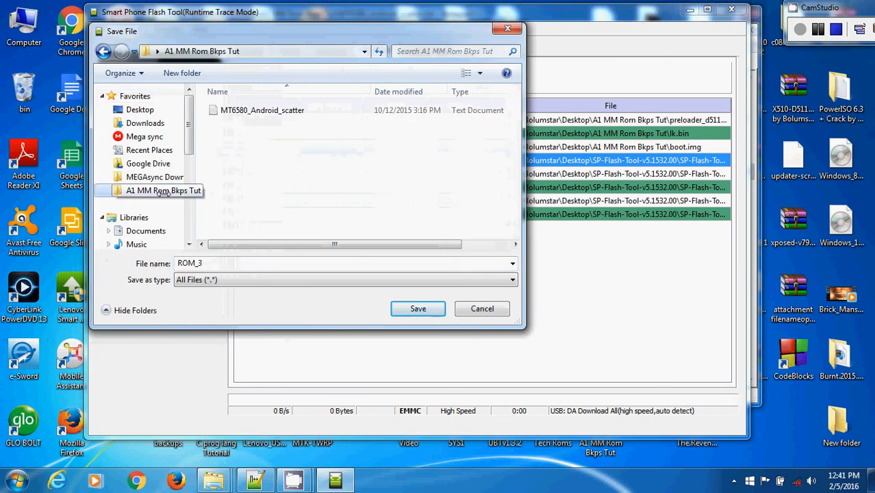
double_click(222, 263)
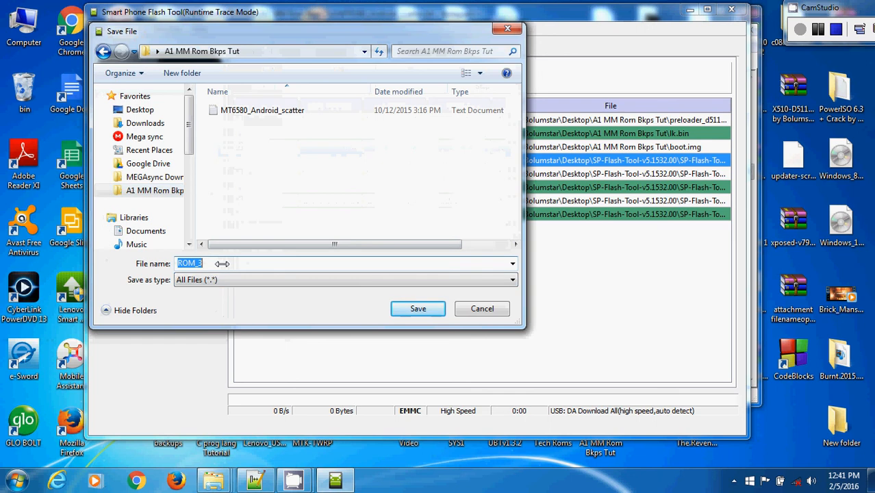
type("recov")
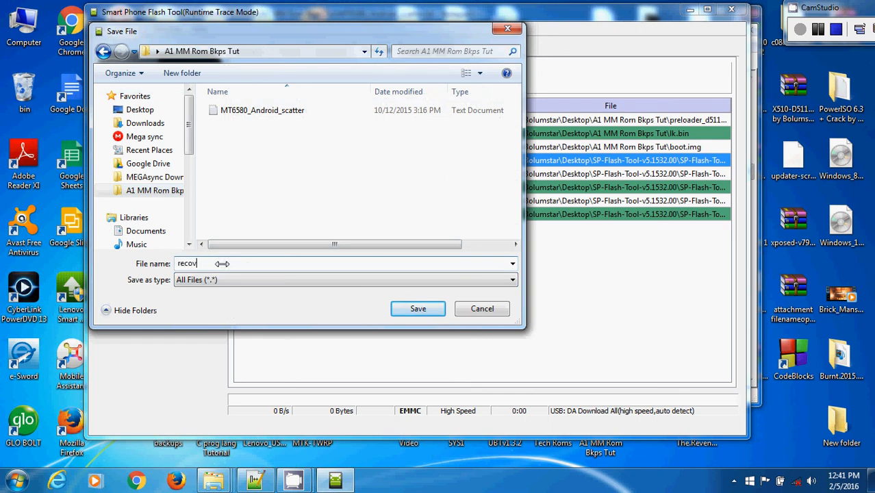
type("ery.mi")
key("BackSpace")
key("BackSpace")
type("img")
left_click(400, 306)
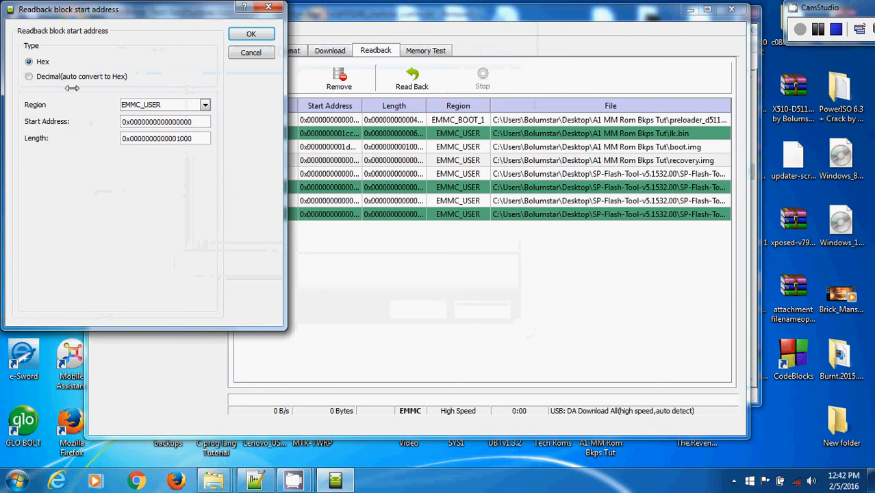
Keep the recovery.img block's region as EMMC_USER and copy the recovery partition's physical start address 0x2d20000 from the scatter file
left_click(205, 104)
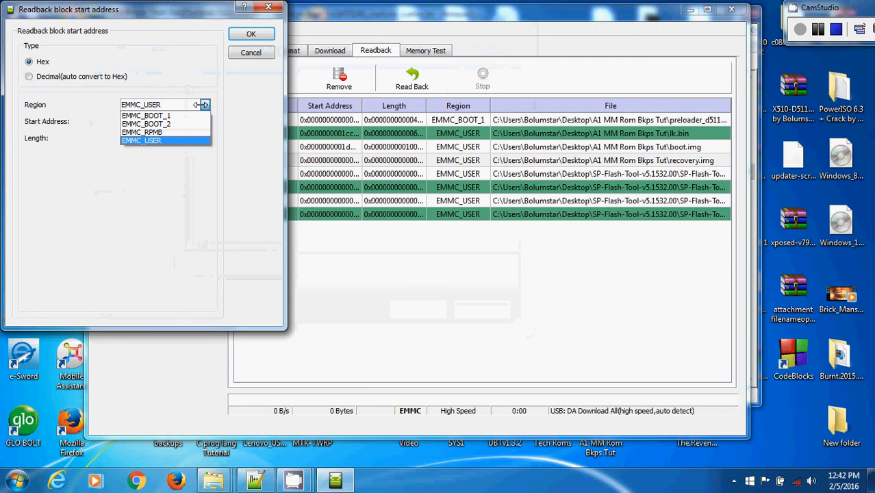
left_click(202, 104)
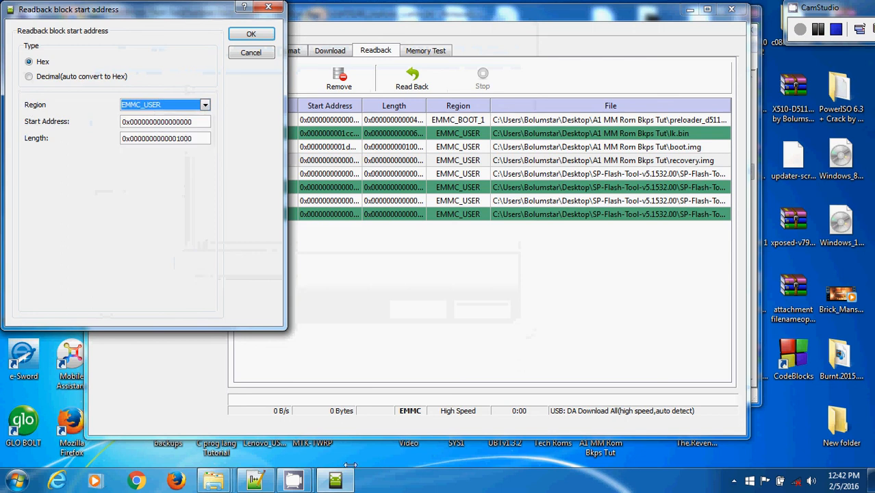
mouse_move(262, 477)
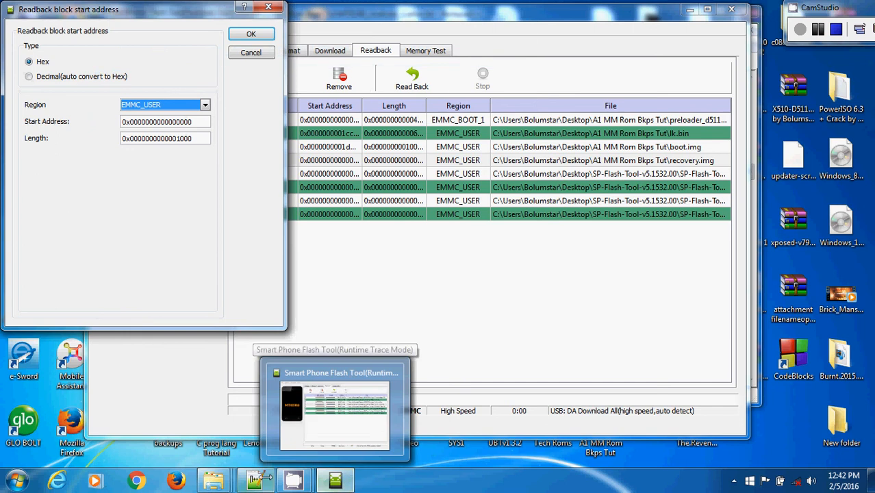
left_click(255, 479)
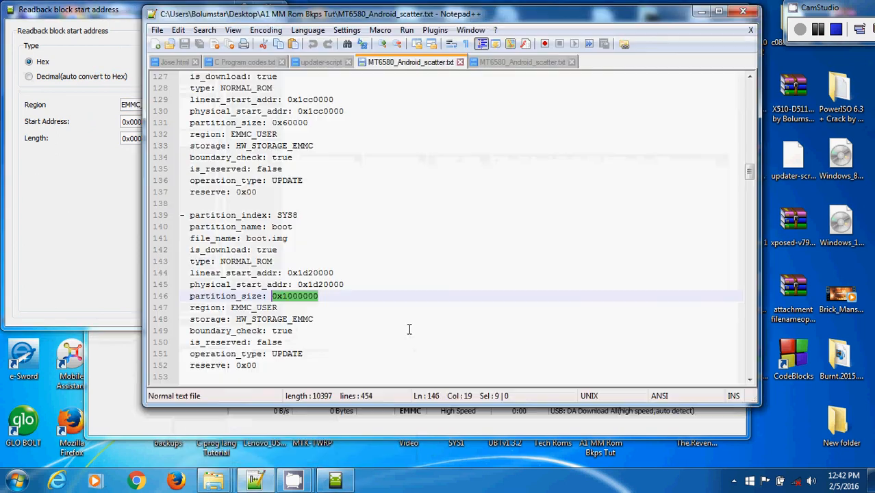
key("Down")
key("Down")
key("Down")
key("Down")
key("Down")
key("Down")
key("Down")
key("Down")
key("Down")
key("Down")
key("Down")
key("Down")
key("Down")
key("Down")
key("Down")
key("Down")
key("Down")
key("Down")
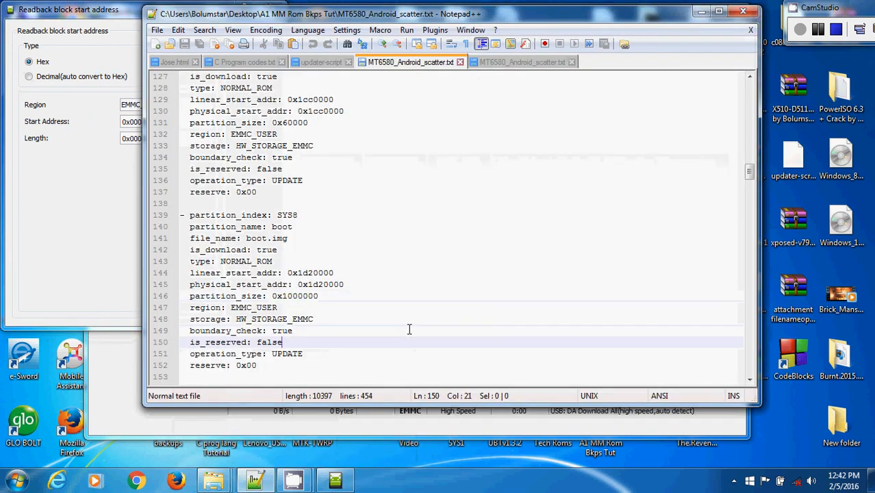
key("Down")
key("Down")
key("Down")
key("Down")
key("Down")
key("Down")
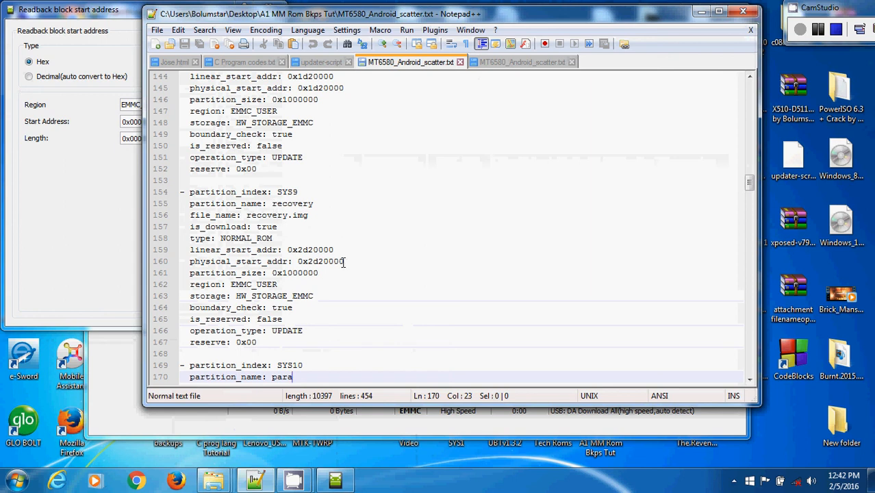
left_click_drag(350, 261, 297, 262)
key("ctrl+c")
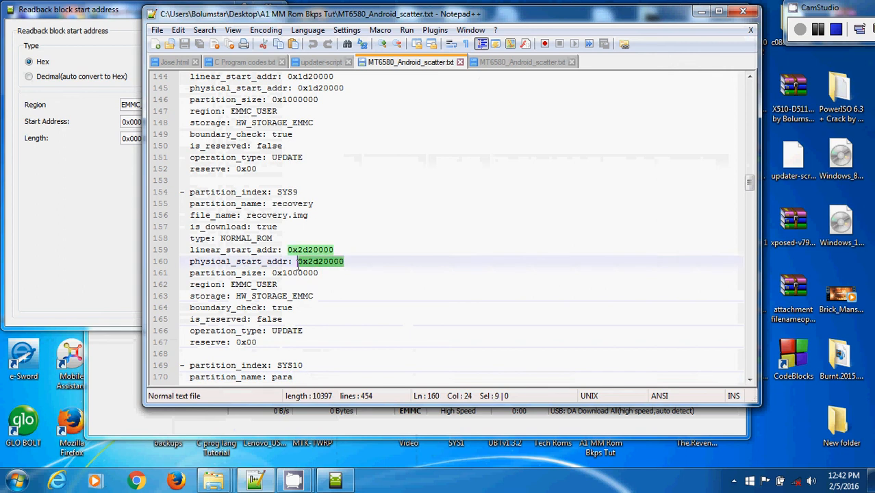
Replace the recovery.img readback block's start address with the copied 0x2d20000
left_click(69, 154)
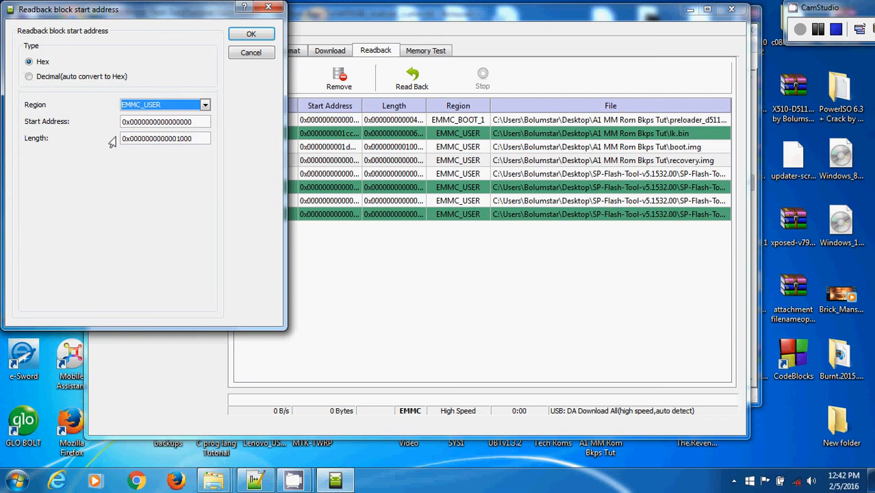
left_click(185, 124)
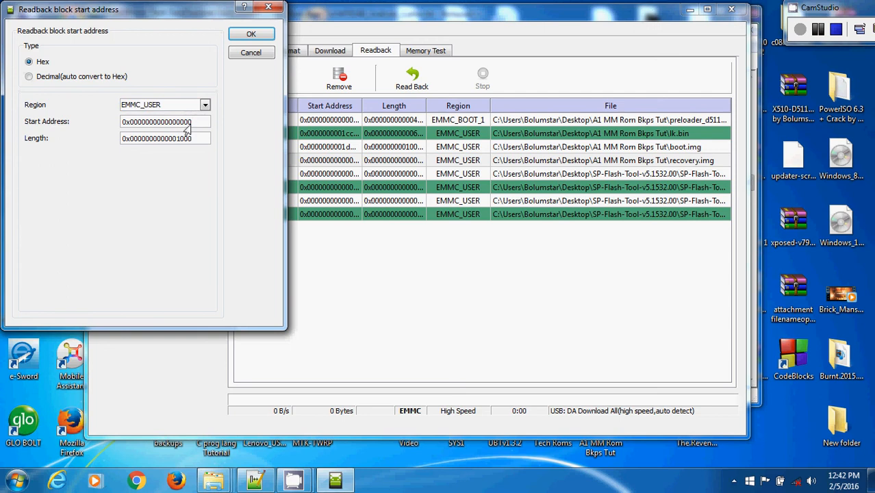
key("ctrl+a")
key("BackSpace")
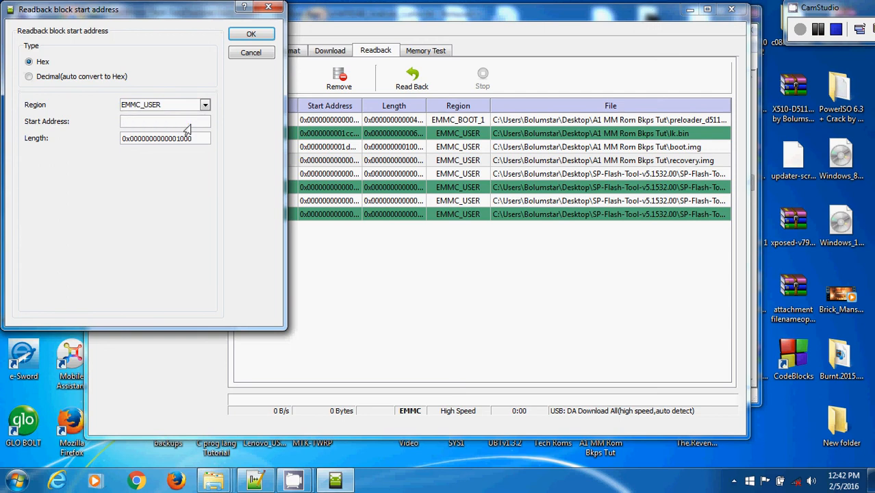
key("ctrl+v")
Replace the recovery.img block's length with recovery's partition size 0x1000000 from the scatter file and accept the block settings
left_click(197, 140)
key("BackSpace")
key("BackSpace")
key("BackSpace")
key("BackSpace")
key("BackSpace")
key("BackSpace")
key("BackSpace")
key("BackSpace")
key("BackSpace")
key("BackSpace")
key("BackSpace")
key("BackSpace")
key("BackSpace")
key("BackSpace")
key("BackSpace")
key("BackSpace")
key("BackSpace")
key("BackSpace")
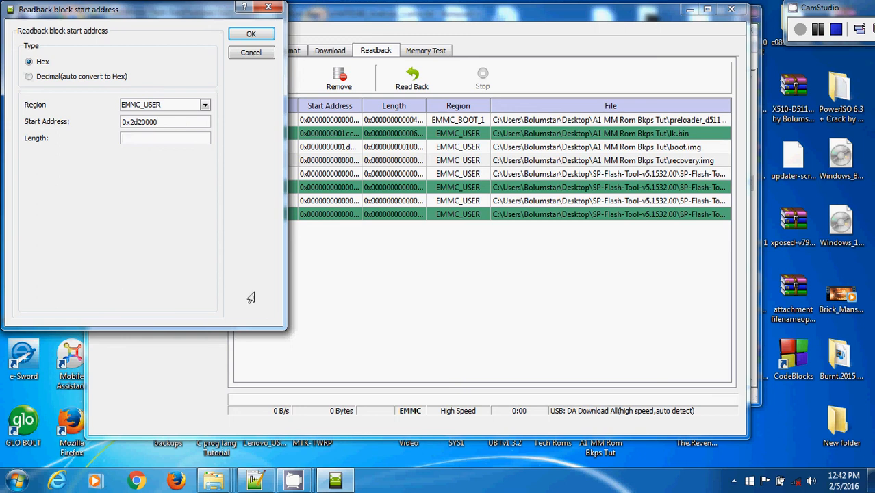
left_click(254, 481)
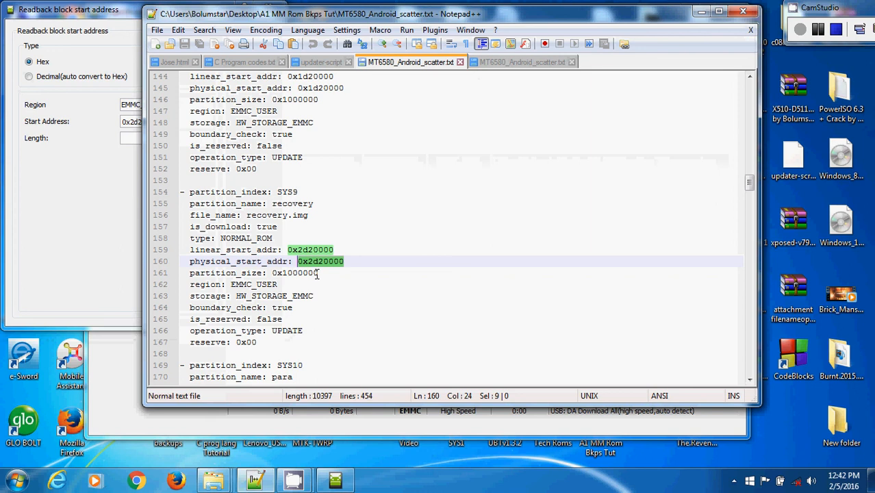
left_click_drag(318, 274, 272, 274)
key("ctrl+c")
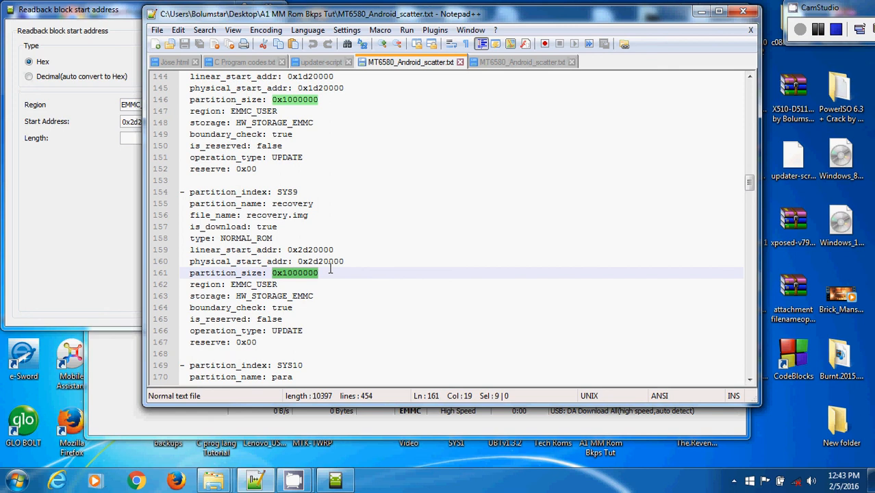
left_click(120, 187)
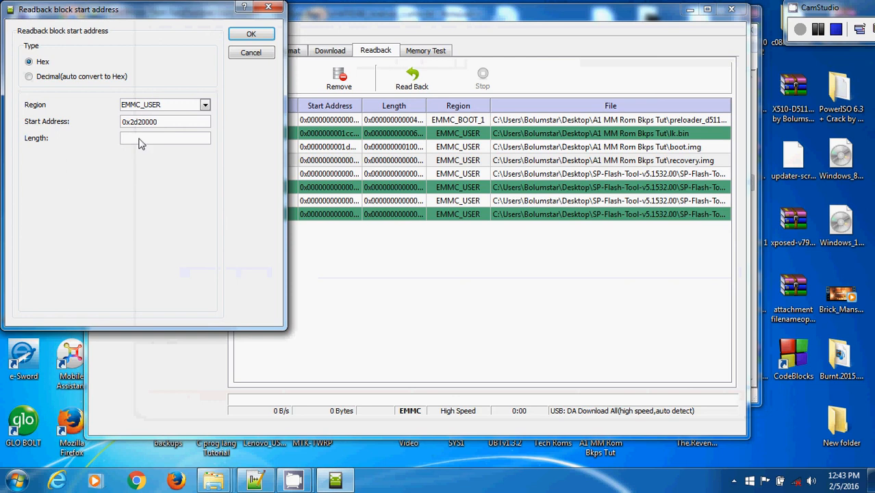
key("ctrl+v")
left_click(251, 34)
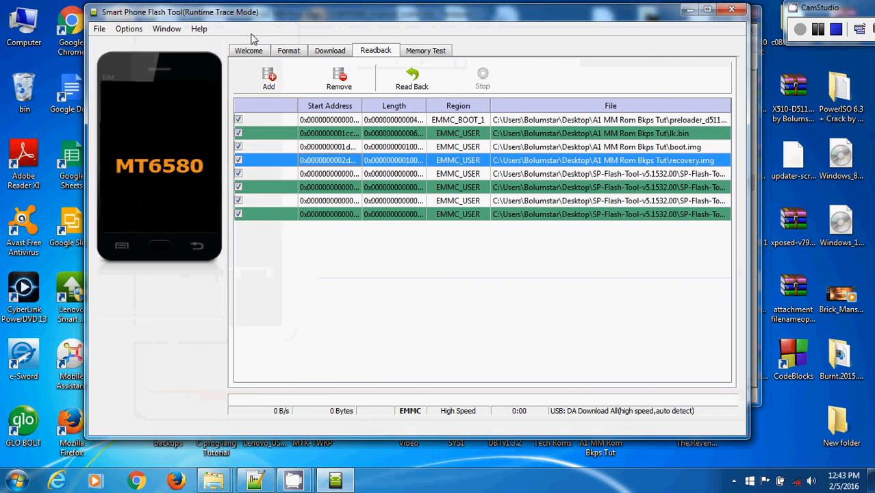
Check the download partition list for the partition after recovery, and open the fifth readback entry's output file selection
left_click(329, 55)
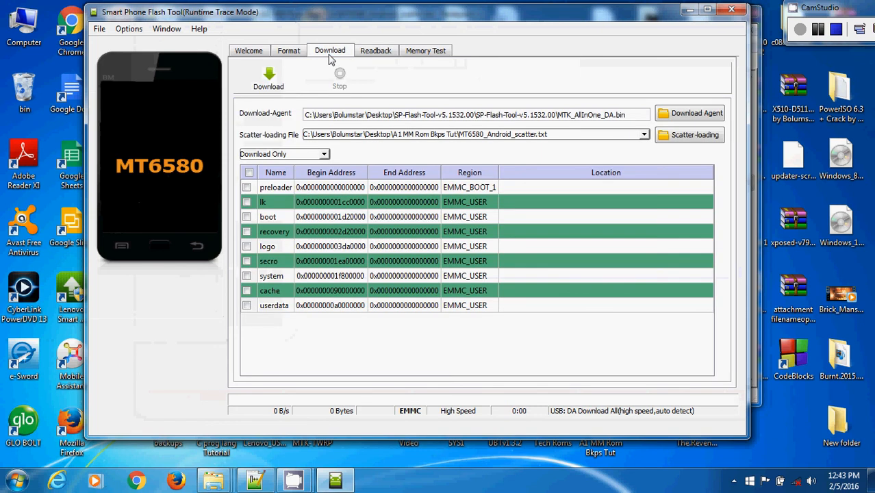
left_click(375, 50)
left_click(314, 175)
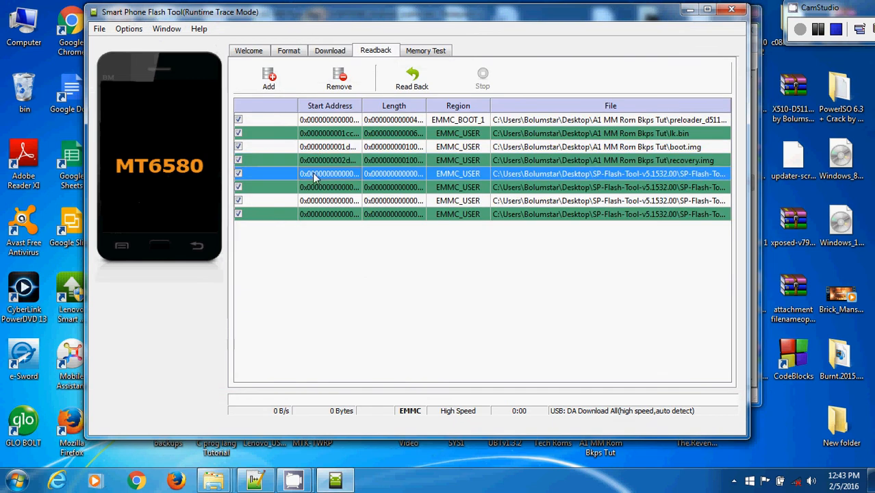
double_click(312, 173)
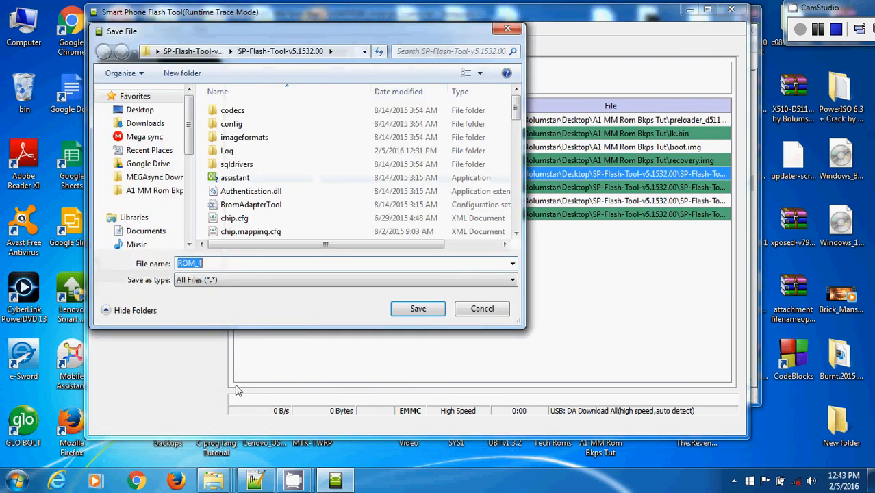
Look up the logo partition's section in the MT6580 scatter file for its file name
left_click(256, 481)
left_click(409, 346)
key("Down")
key("Down")
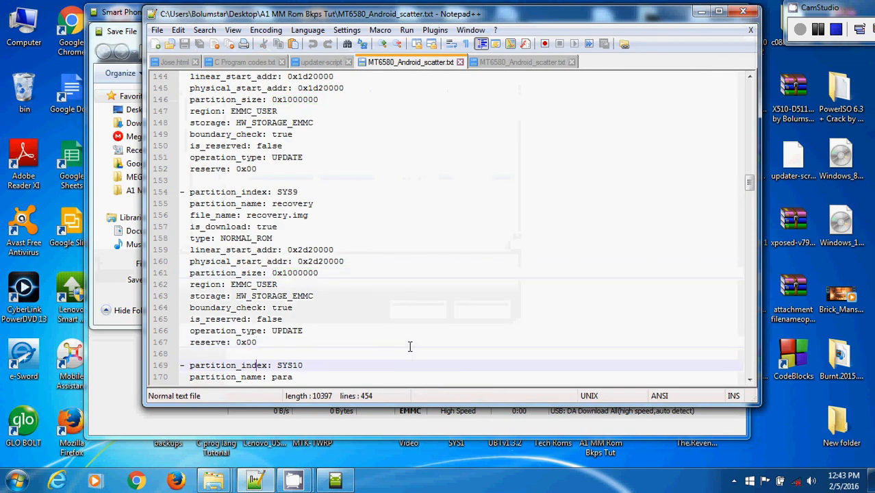
key("Down")
key("Down")
key("Down")
key("Down")
key("Down")
key("Down")
key("Down")
key("Down")
key("Down")
key("Down")
key("Down")
key("Down")
key("Down")
key("Down")
key("Down")
key("Down")
key("Down")
key("Down")
key("Down")
key("Down")
key("Down")
key("Down")
key("Down")
key("Down")
key("Down")
key("Down")
key("Down")
key("Down")
key("Down")
key("Down")
key("Down")
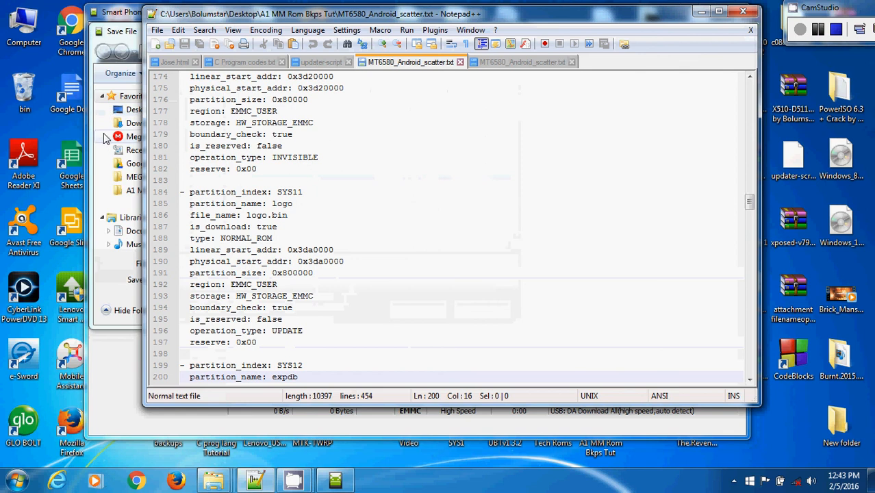
Set the fifth readback entry's output file to logo.bin in the A1 MM Rom Bkps Tut folder
left_click(119, 31)
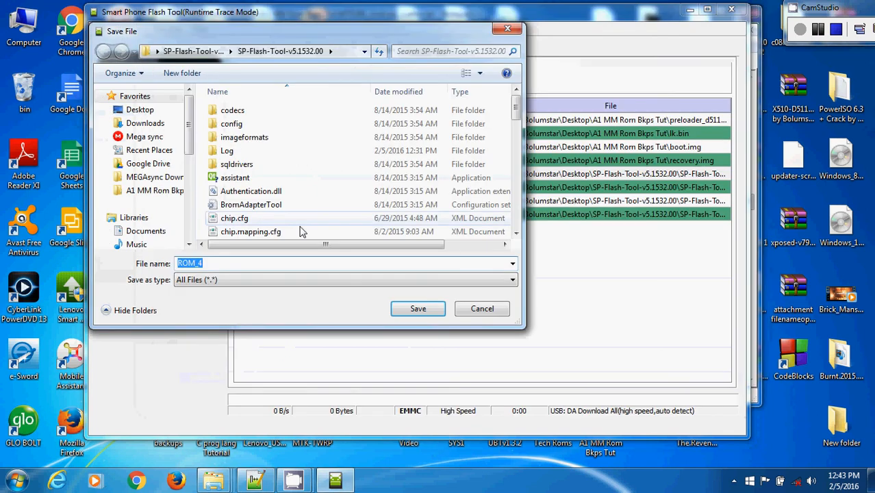
left_click(141, 193)
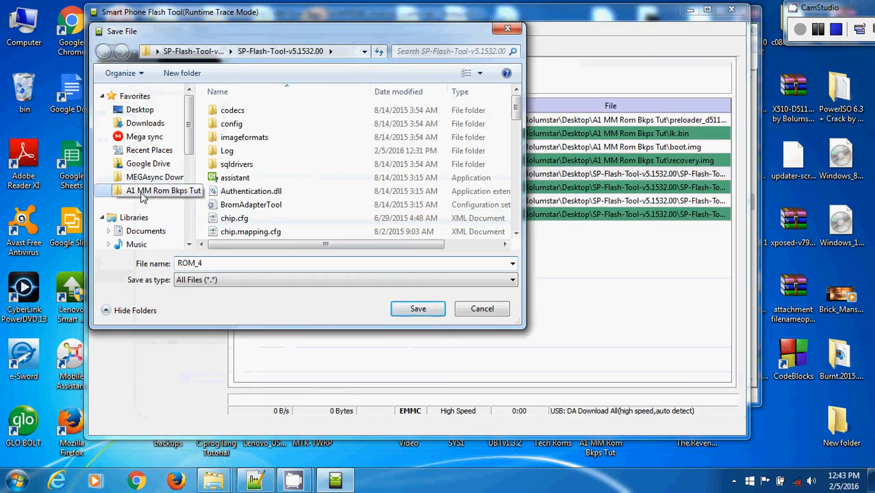
left_click(215, 267)
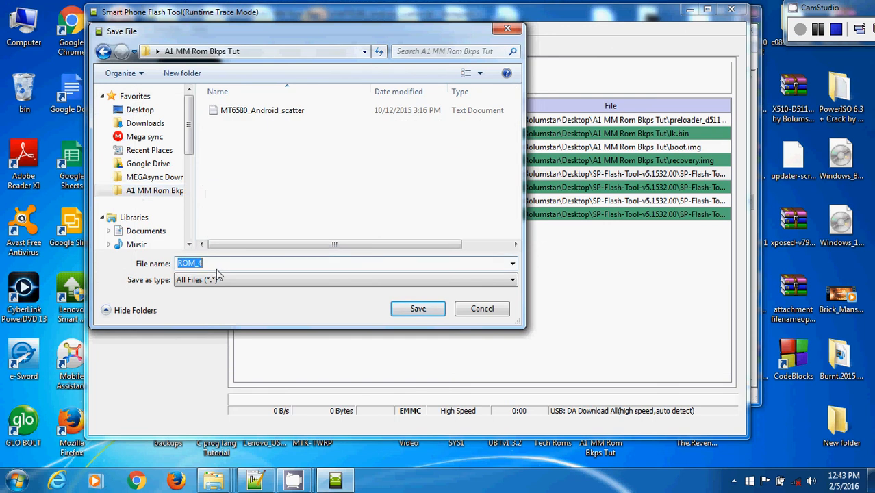
type("logo")
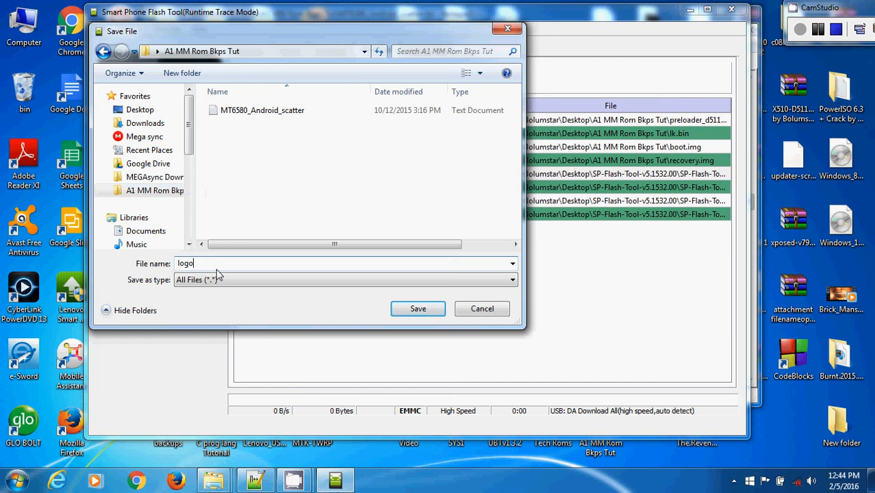
type(".bin")
key("Return")
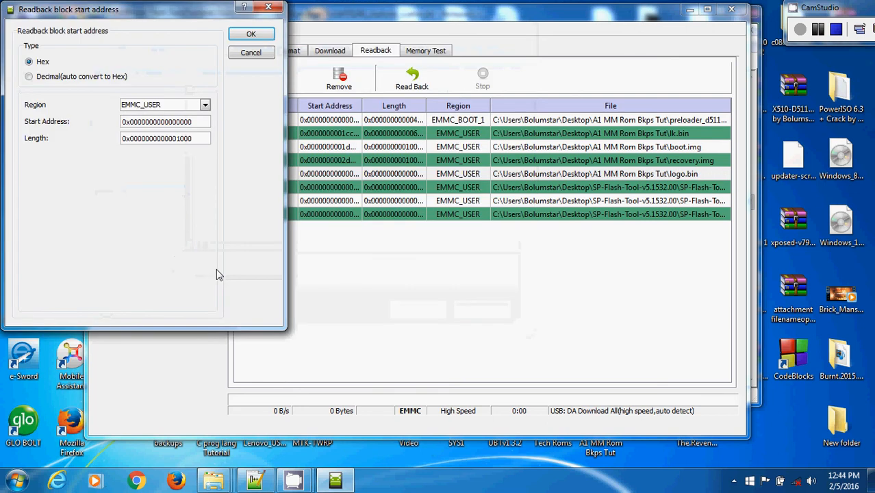
Replace the logo.bin readback block's start address with logo's linear start address 0x3da0000 copied from the scatter file
left_click(261, 483)
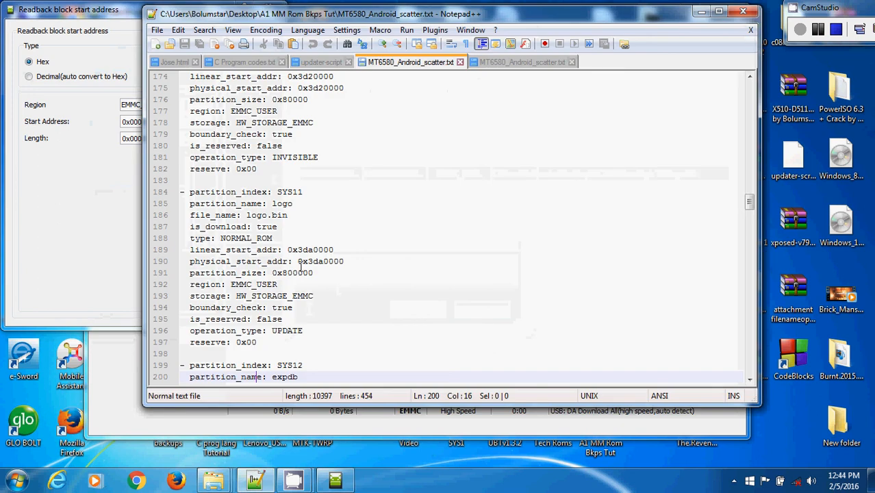
left_click_drag(334, 249, 286, 249)
key("ctrl+c")
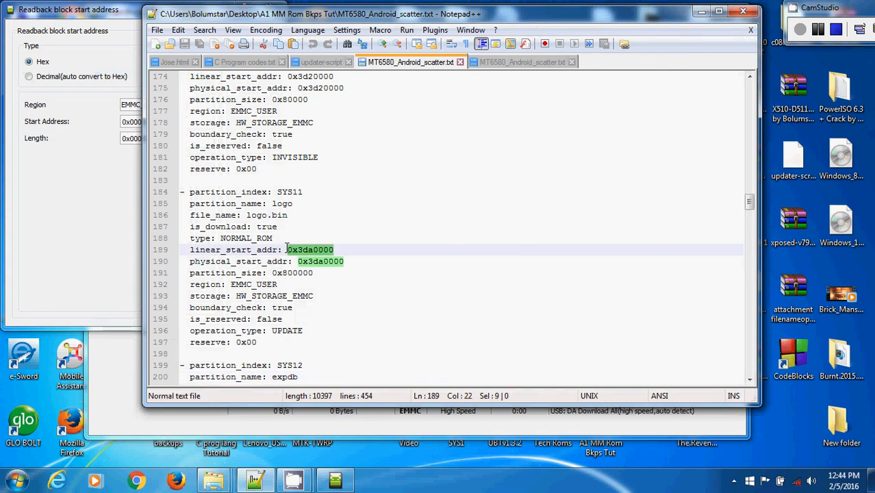
left_click(84, 176)
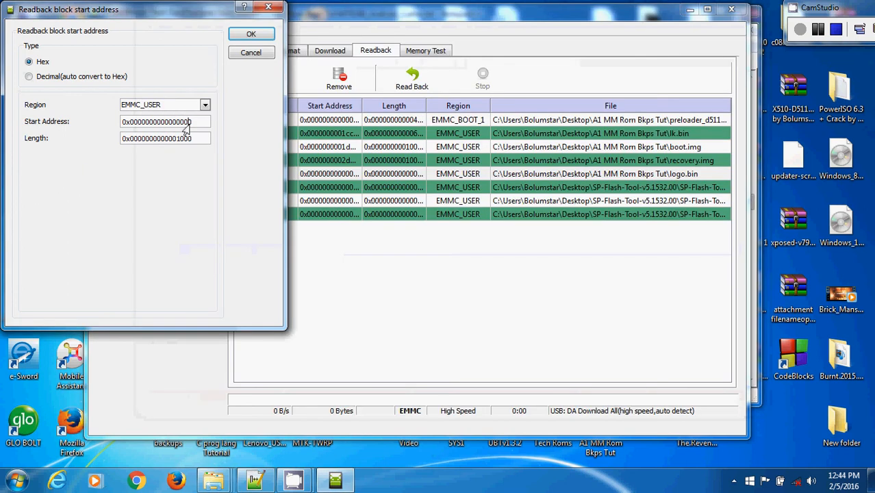
key("BackSpace")
key("BackSpace")
key("BackSpace")
key("BackSpace")
key("BackSpace")
key("BackSpace")
key("BackSpace")
key("BackSpace")
key("BackSpace")
key("BackSpace")
key("BackSpace")
key("BackSpace")
key("BackSpace")
key("BackSpace")
key("BackSpace")
key("BackSpace")
key("BackSpace")
key("BackSpace")
key("ctrl+v")
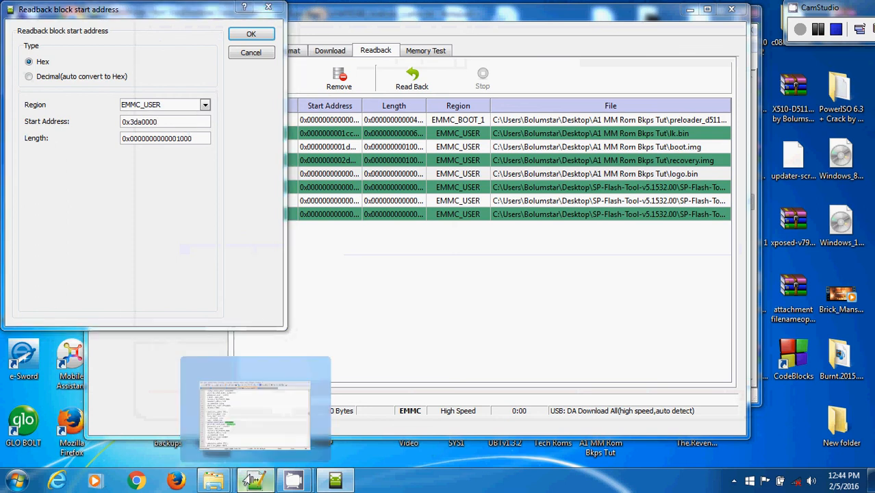
Replace the logo.bin readback block's length with logo's partition size 0x800000 from the scatter file and accept the block settings
left_click(254, 480)
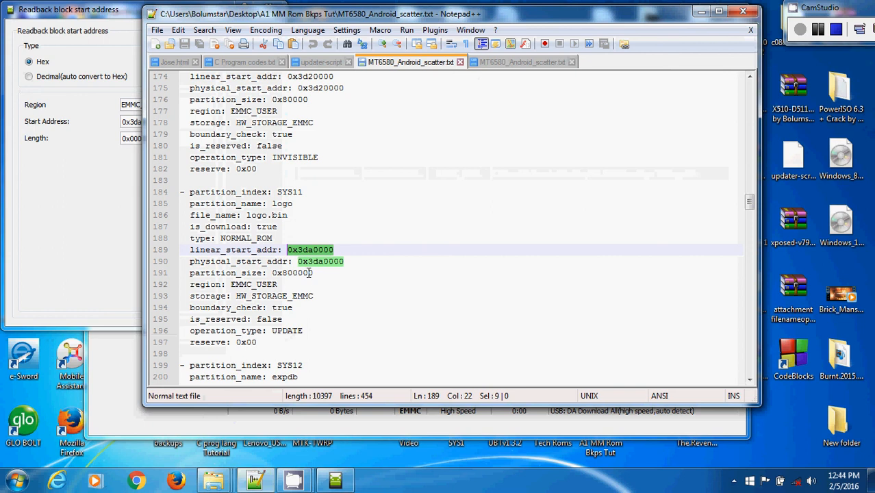
left_click_drag(314, 272, 272, 272)
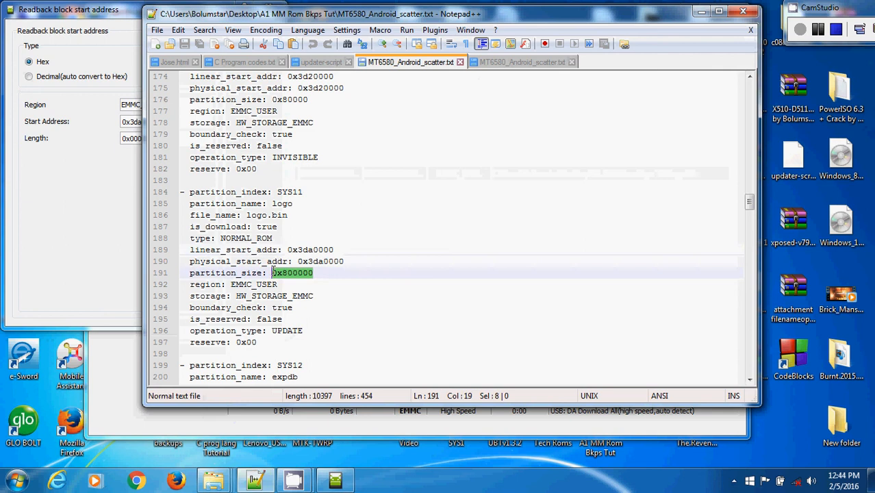
left_click(94, 170)
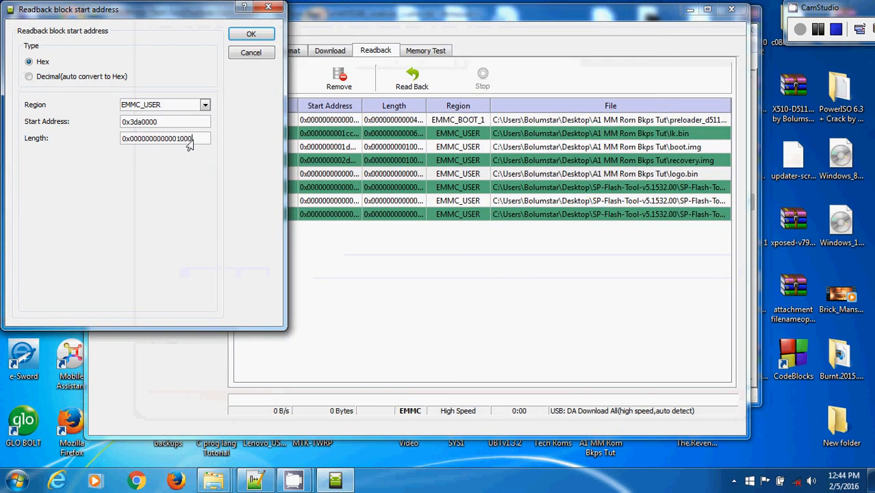
key("BackSpace")
key("BackSpace")
key("BackSpace")
key("BackSpace")
key("BackSpace")
key("BackSpace")
key("BackSpace")
key("BackSpace")
key("BackSpace")
key("BackSpace")
key("BackSpace")
key("BackSpace")
key("BackSpace")
key("BackSpace")
key("BackSpace")
key("BackSpace")
key("BackSpace")
key("BackSpace")
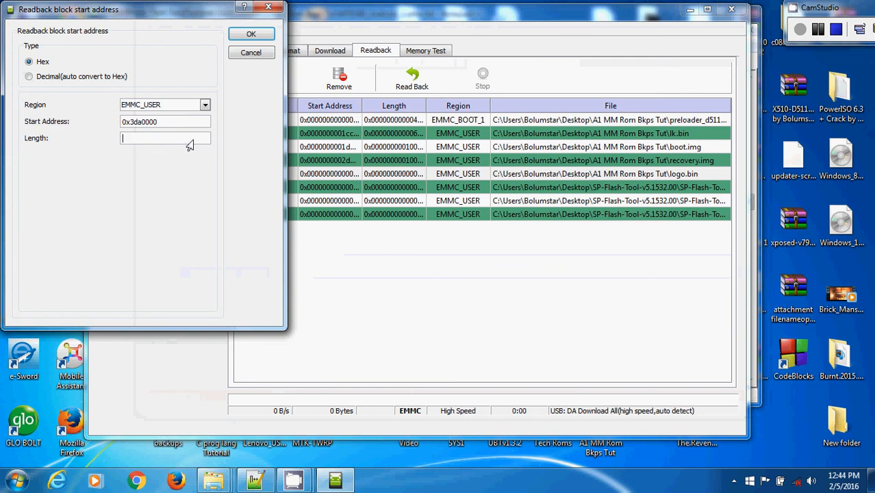
type("0x800000")
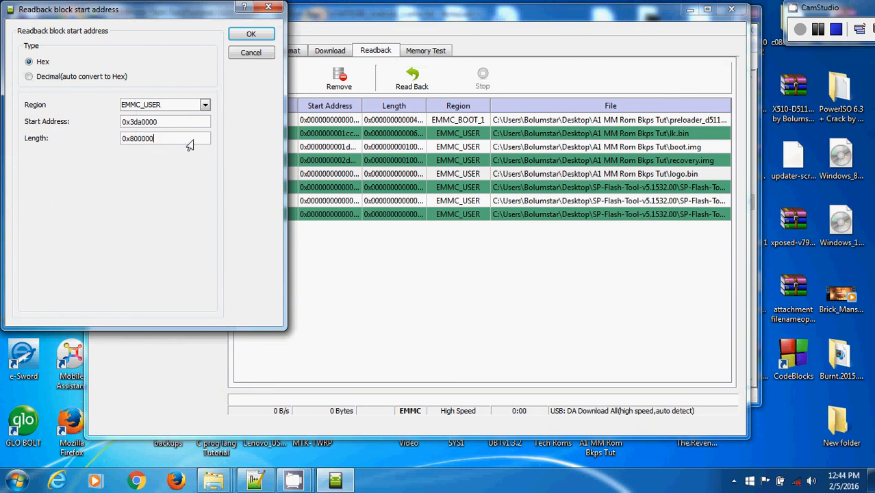
left_click(251, 38)
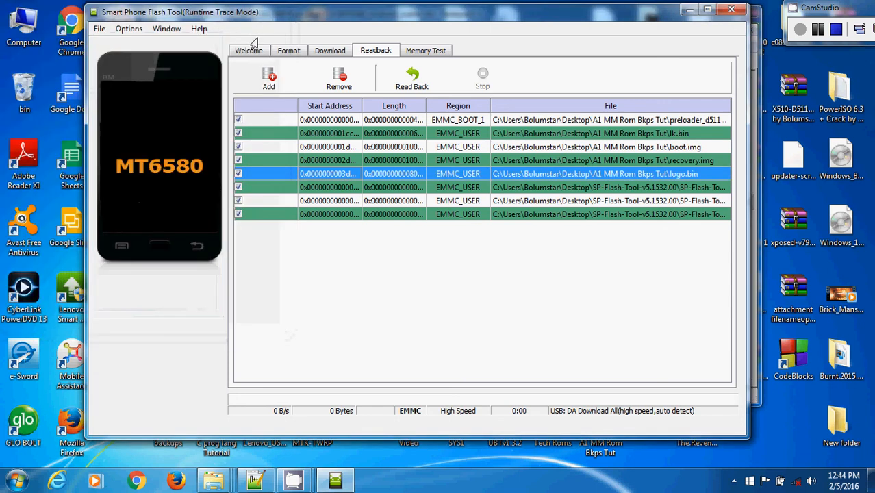
Check the download partition list for the partition after logo, and open the sixth readback entry's output file selection
left_click(321, 55)
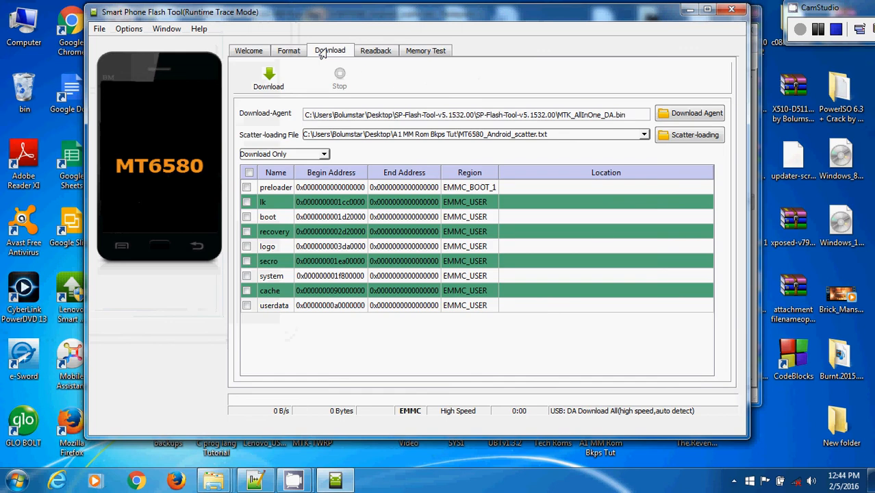
left_click(363, 53)
left_click(346, 188)
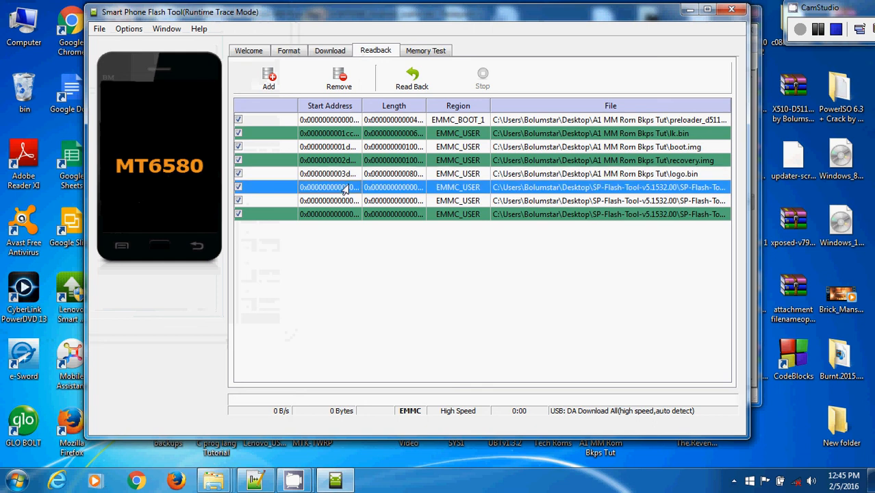
double_click(346, 188)
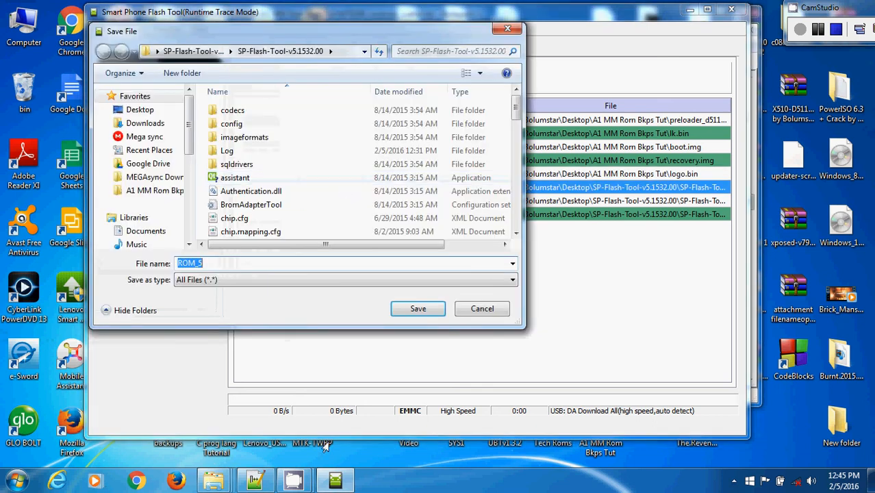
Switch to MT6580_Android_scatter.txt in Notepad++ and look through the entries after logo for the next partition with is_download set to true
left_click(256, 481)
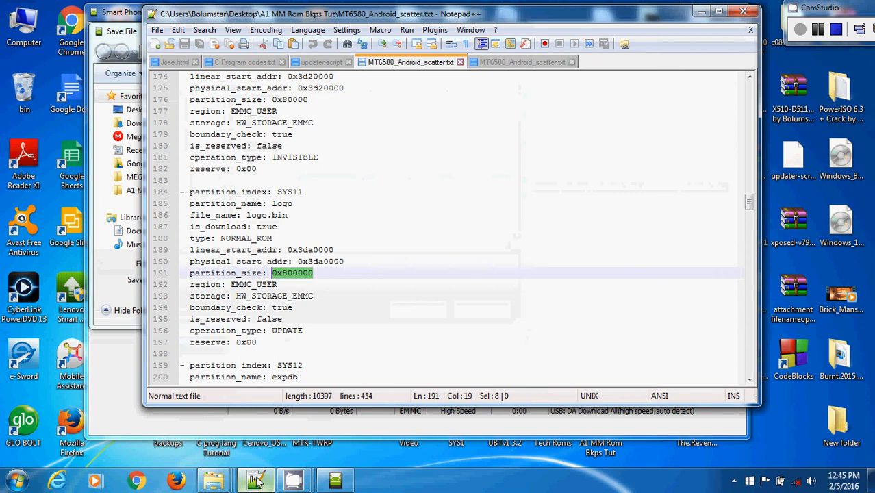
left_click(388, 343)
key("Down")
key("Down")
key("Down")
key("Down")
key("Down")
key("Down")
key("Down")
key("Down")
key("Down")
key("Down")
key("Down")
key("Down")
key("Down")
key("Down")
key("Down")
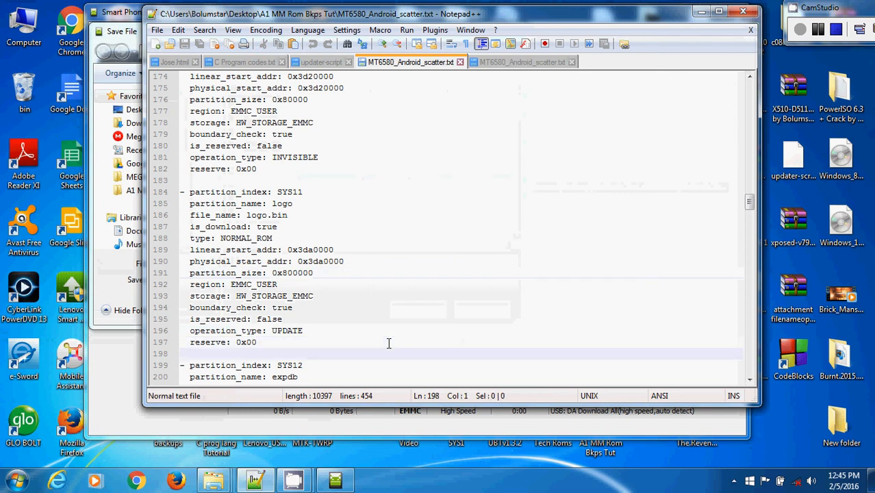
key("Down")
key("Down")
key("Down")
key("Down")
key("Down")
key("Down")
key("Down")
key("Down")
key("Down")
key("Down")
key("Down")
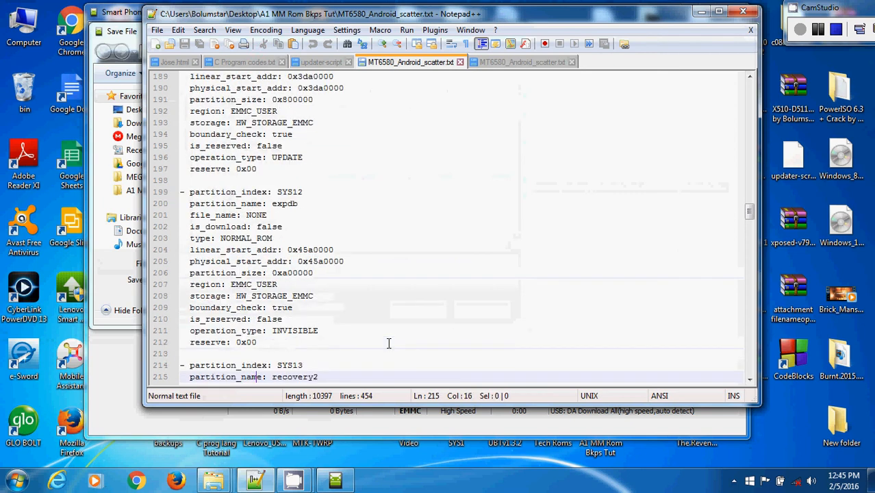
key("Down")
key("Down")
key("Down")
key("Down")
key("Down")
key("Down")
key("Down")
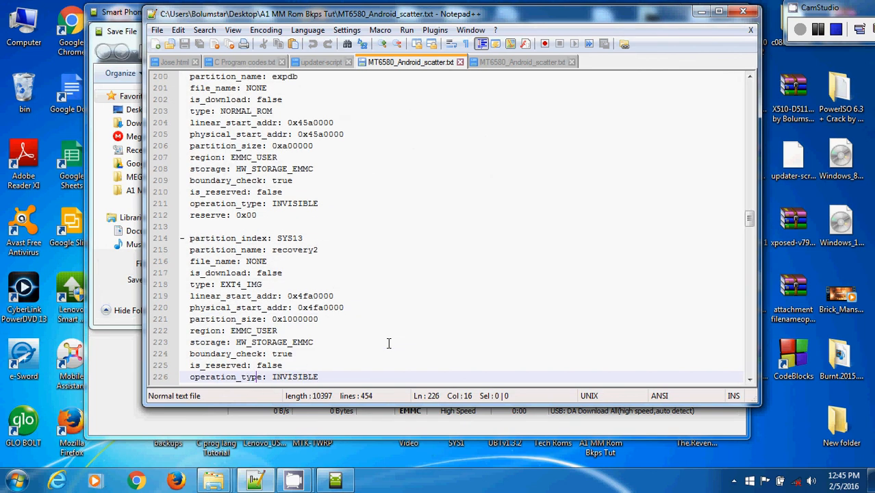
key("Down")
key("Down")
key("Down")
key("Down")
key("Down")
key("Down")
key("Down")
key("Down")
key("Down")
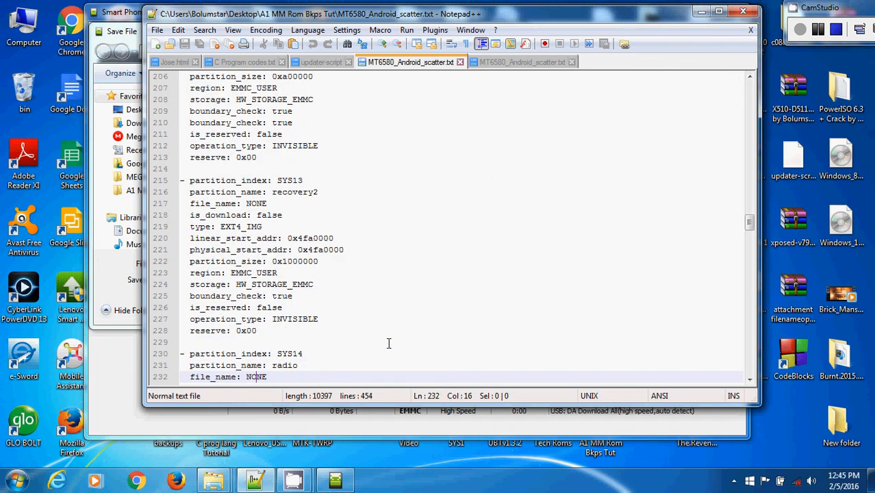
key("Down")
key("Down")
key("Down")
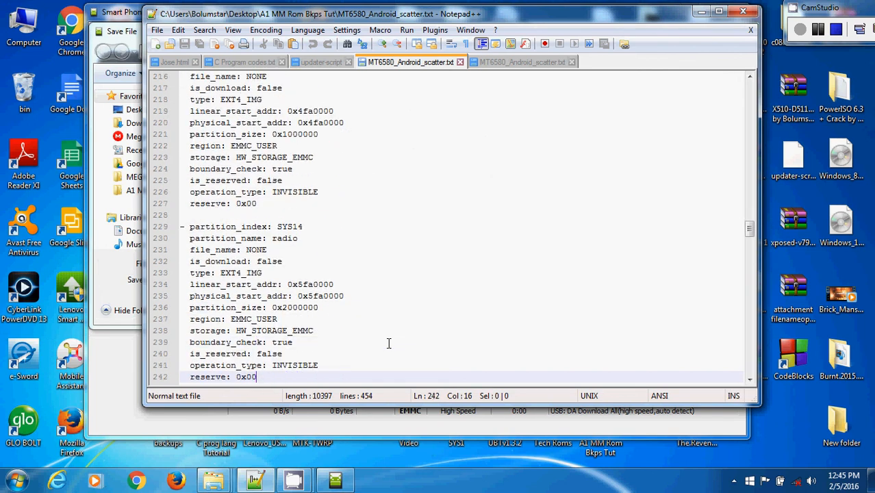
key("Down")
key("Down")
key("Down")
key("Down")
key("Down")
key("Down")
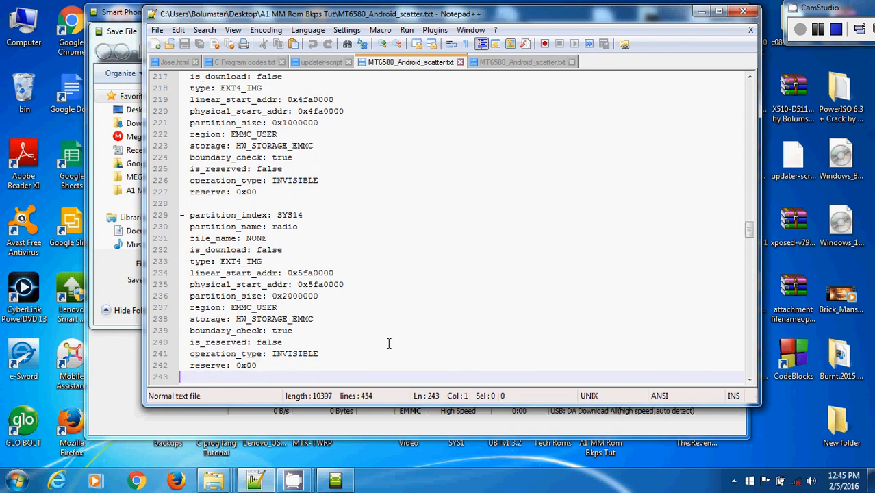
key("Down")
key("Down")
key("Down")
key("Down")
key("Down")
key("Down")
key("Down")
key("Down")
key("Down")
key("Down")
key("Down")
key("Down")
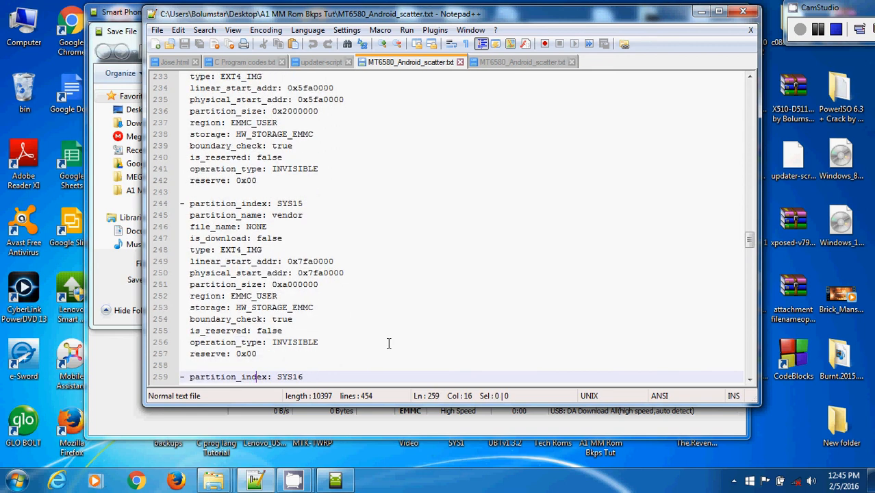
key("Down")
key("Down")
key("Down")
key("Down")
key("Down")
key("Down")
key("Down")
key("Down")
key("Down")
key("Down")
key("Down")
key("Down")
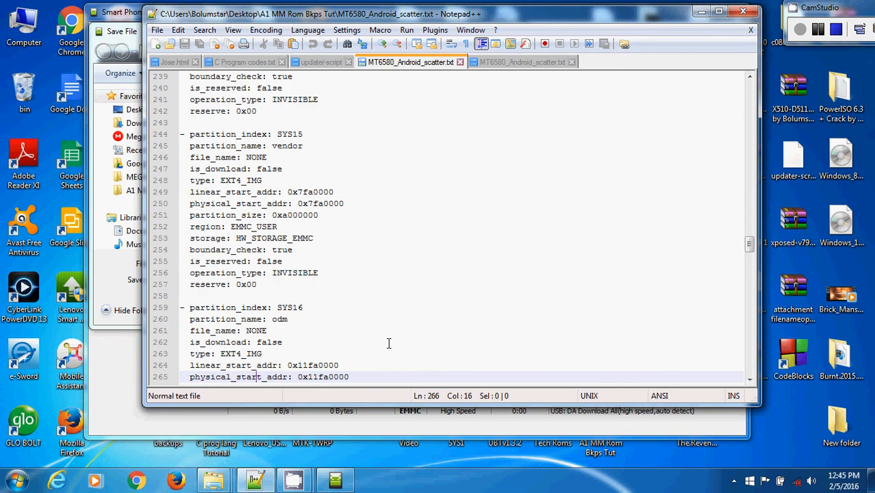
key("Down")
key("Down")
key("Down")
key("Down")
key("Down")
key("Down")
key("Down")
key("Down")
key("Down")
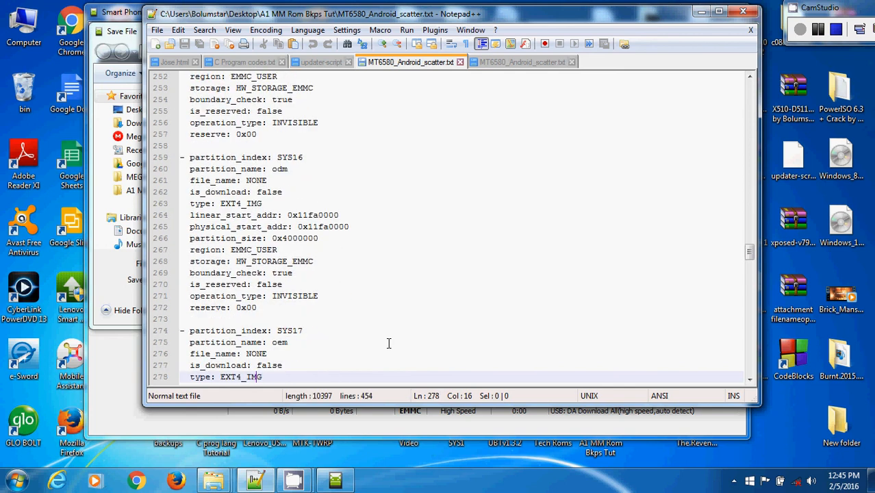
key("Down")
key("Down")
key("Down")
key("Down")
key("Down")
key("Down")
key("Down")
key("Down")
key("Down")
key("Down")
key("Down")
key("Down")
key("Down")
key("Down")
key("Down")
key("Down")
key("Down")
key("Down")
key("Down")
key("Down")
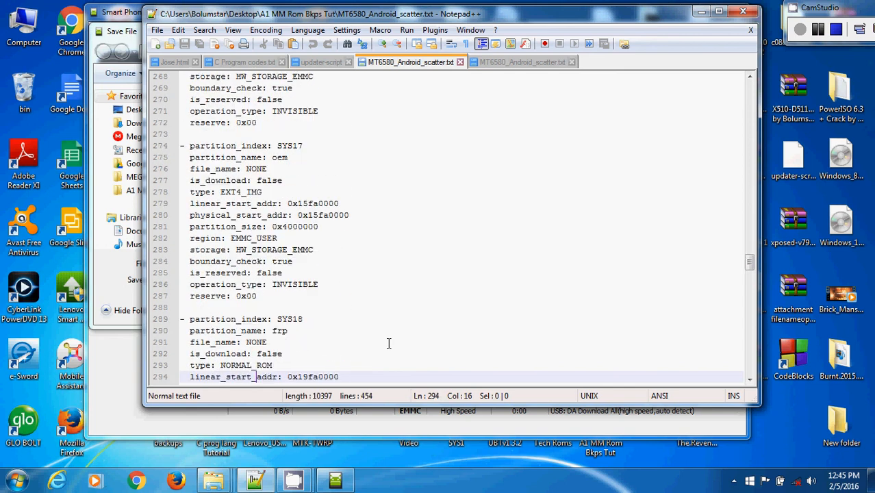
key("Down")
key("Down")
key("Down")
key("Down")
key("Down")
key("Down")
key("Down")
key("Down")
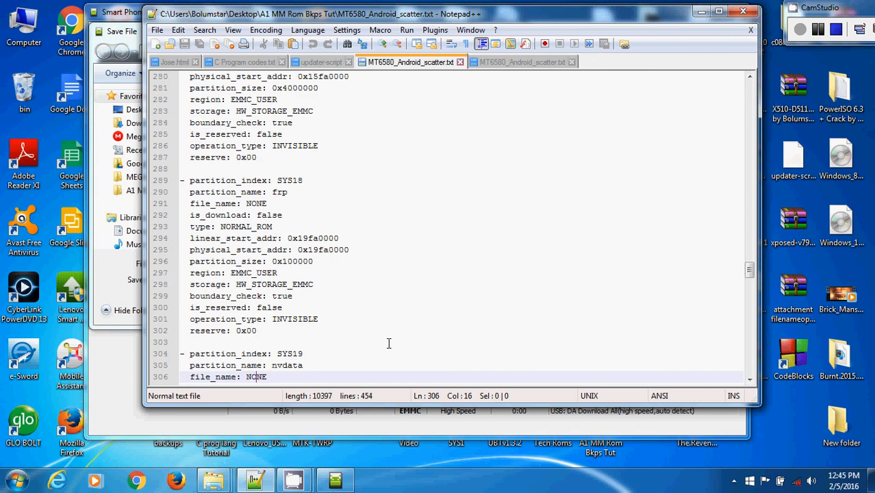
key("Down")
key("Down")
key("Down")
key("Down")
key("Down")
key("Down")
key("Down")
key("Down")
key("Down")
key("Down")
key("Down")
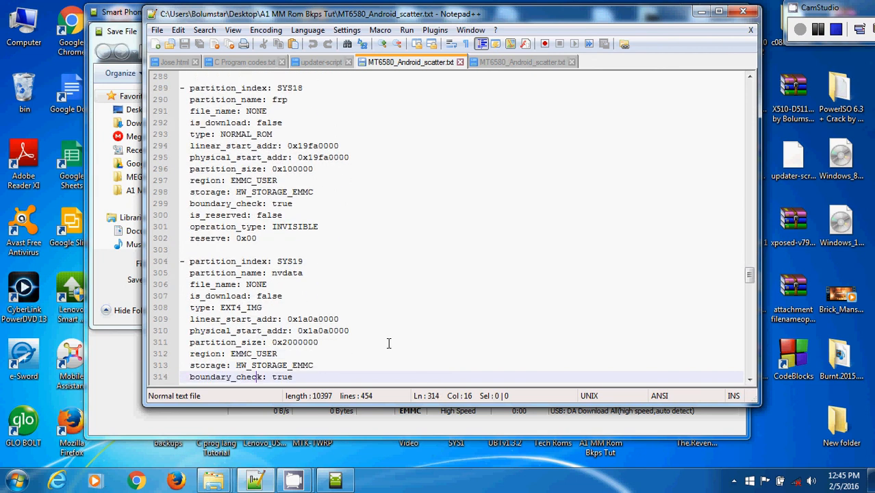
key("Down")
key("Down")
key("Down")
key("Down")
key("Down")
key("Down")
key("Down")
key("Down")
key("Down")
key("Down")
key("Down")
key("Down")
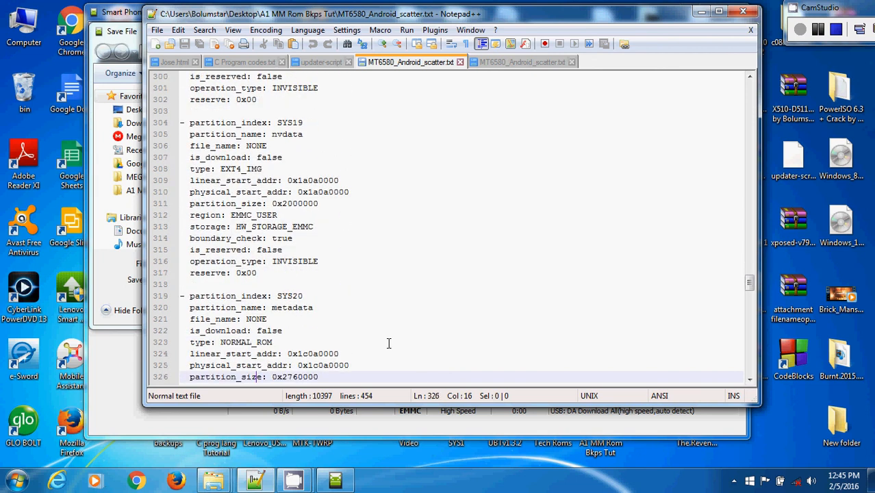
key("Down")
key("Down")
key("Down")
key("Down")
key("Down")
key("Down")
key("Down")
key("Down")
key("Down")
key("Down")
key("Down")
key("Down")
key("Down")
key("Down")
key("Down")
key("Down")
key("Down")
key("Down")
key("Down")
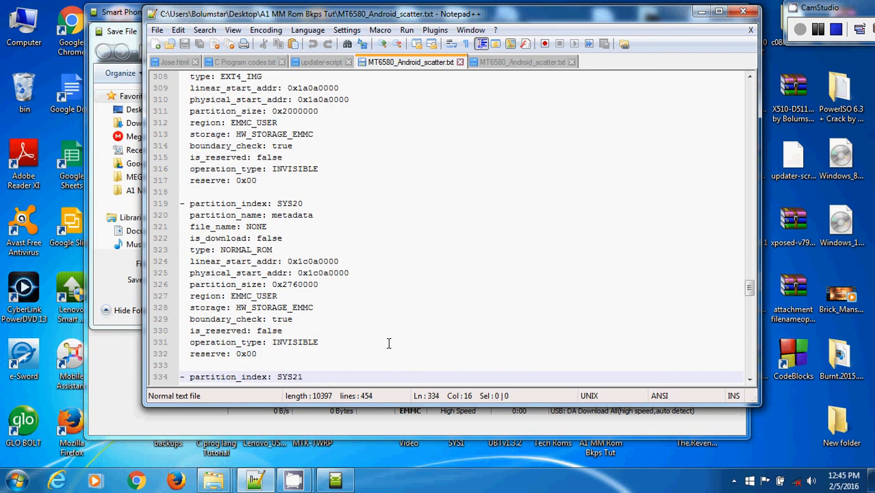
Read on through the metadata, oemkeystore and following scatter file entries, checking each partition's is_download value and file name
key("Down")
key("Down")
key("Down")
key("Down")
key("Down")
key("Down")
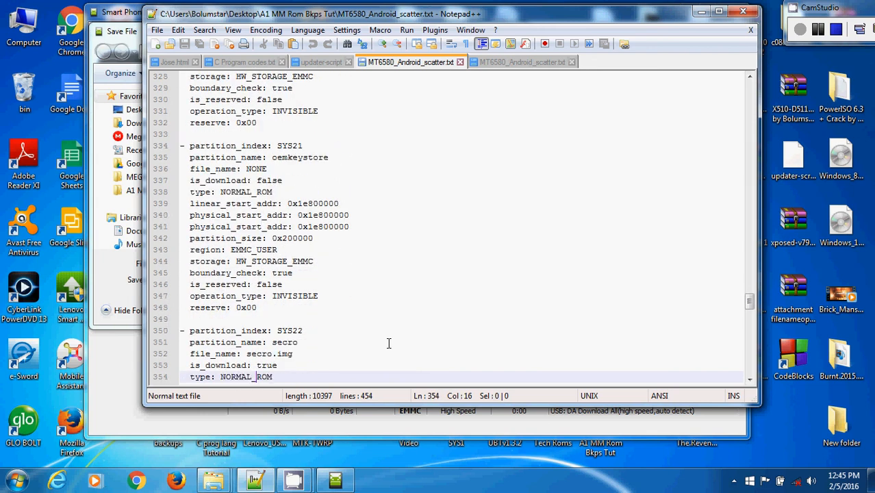
key("Down")
key("Down")
key("Down")
key("Down")
key("Down")
key("Down")
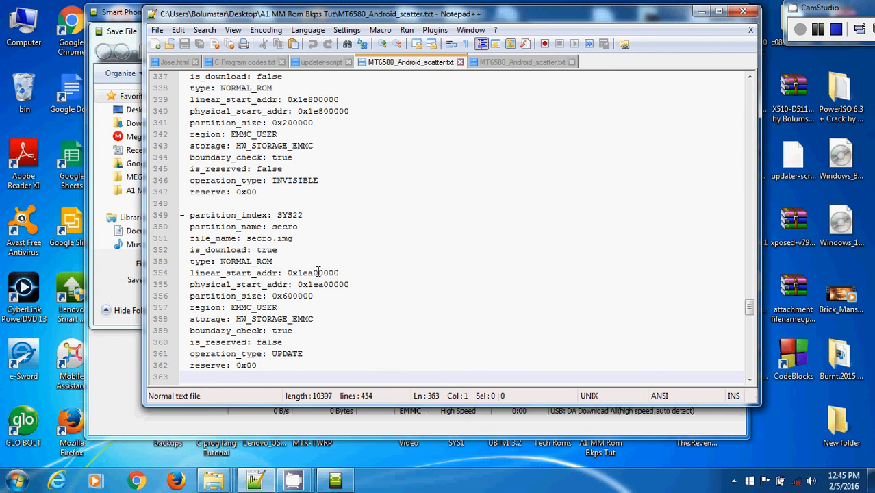
Save the sixth readback entry's output as secro.img in the A1 MM Rom Bkps Tut folder, checking the name against the scatter file
left_click(115, 265)
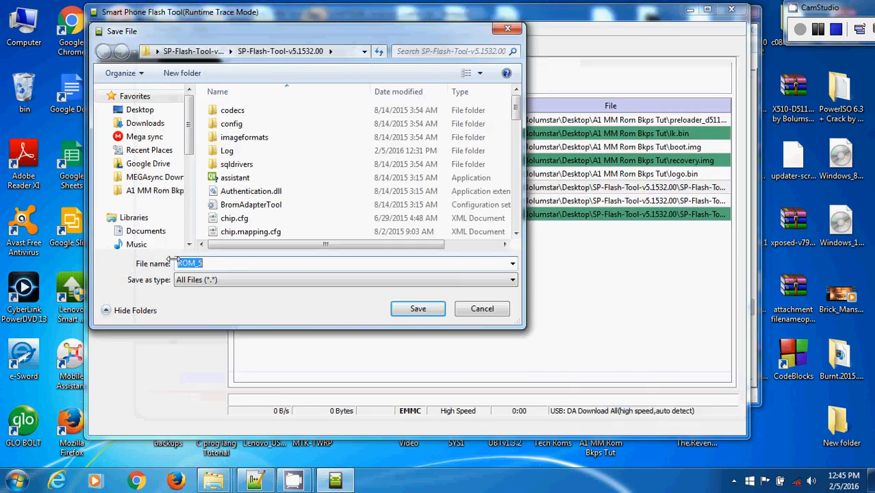
left_click(137, 189)
left_click(215, 261)
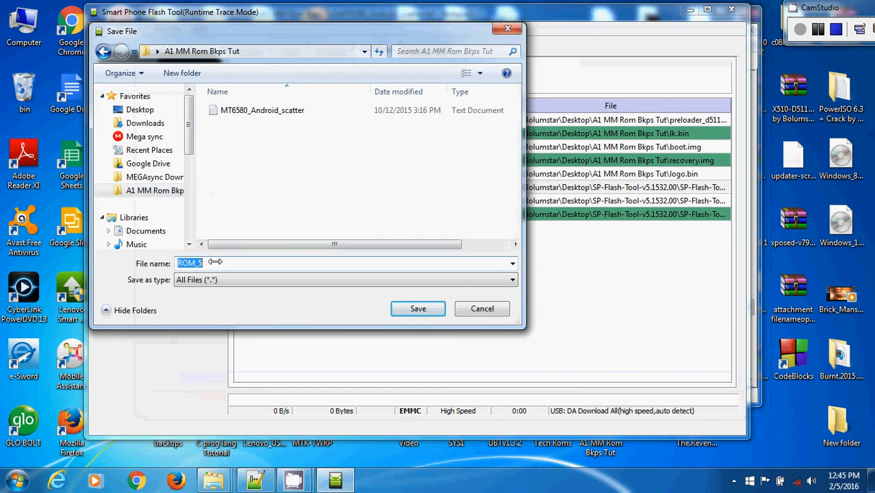
type("sec")
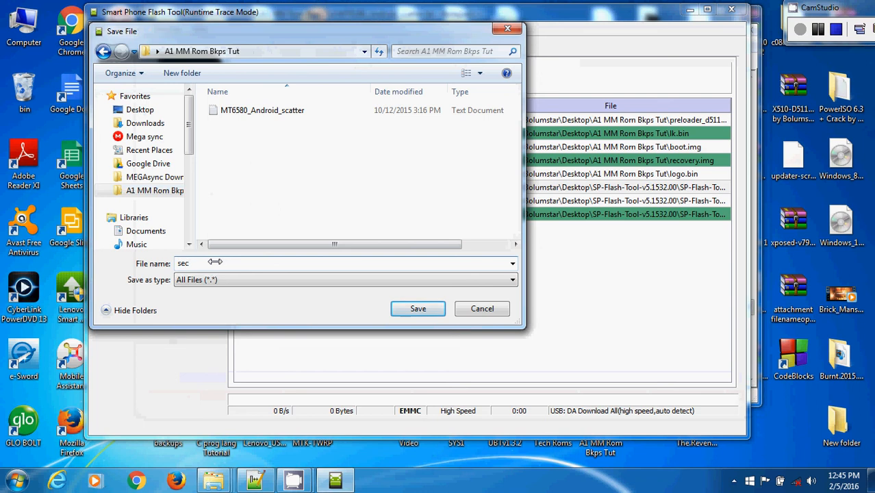
type("ro.img")
left_click(254, 481)
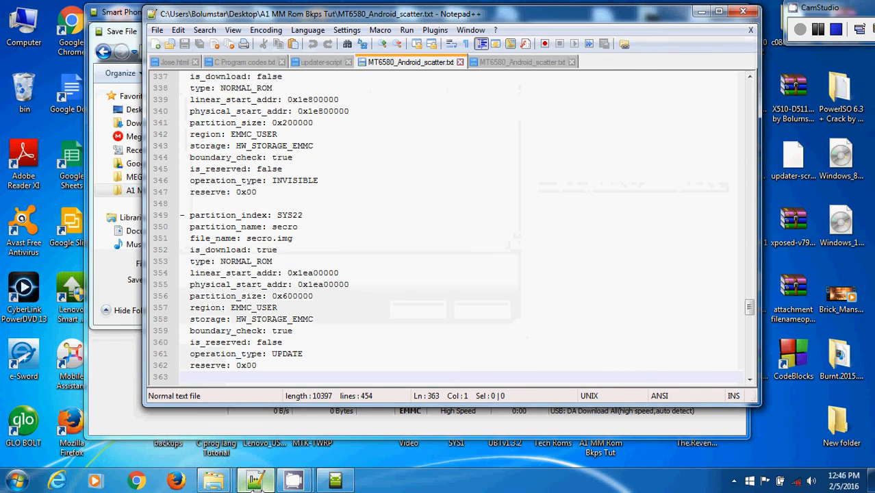
left_click(121, 33)
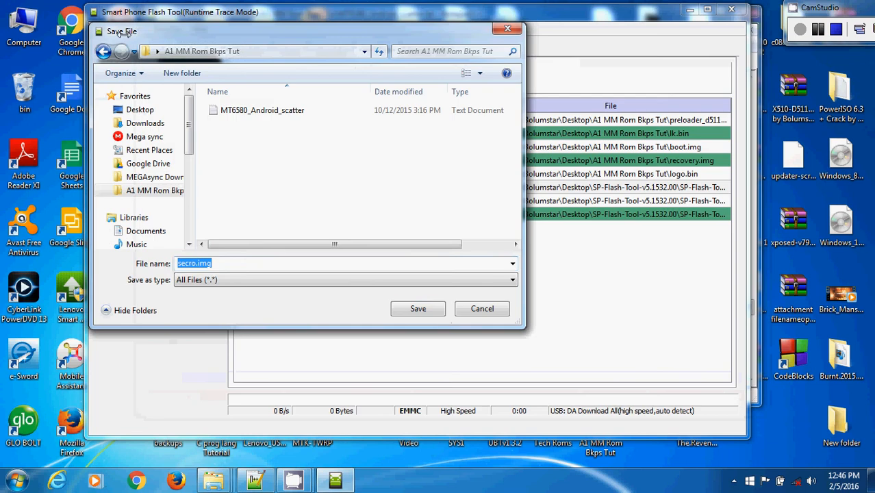
left_click(418, 310)
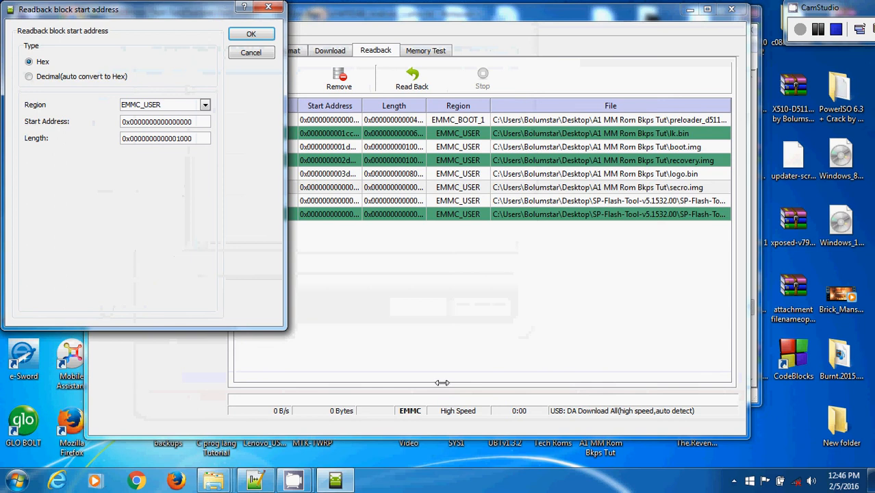
Replace the secro.img readback block's start address with secro's physical start address 0x1ea00000 copied from the scatter file
left_click(254, 480)
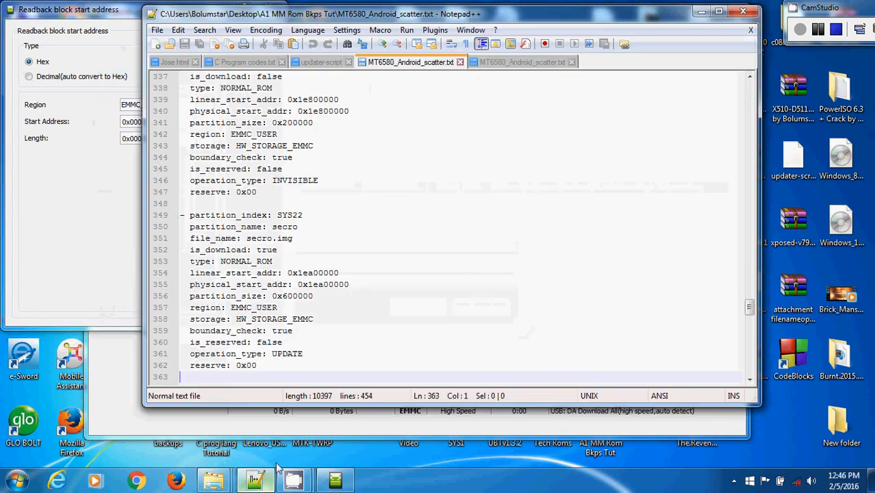
left_click(352, 285)
left_click_drag(352, 285, 300, 285)
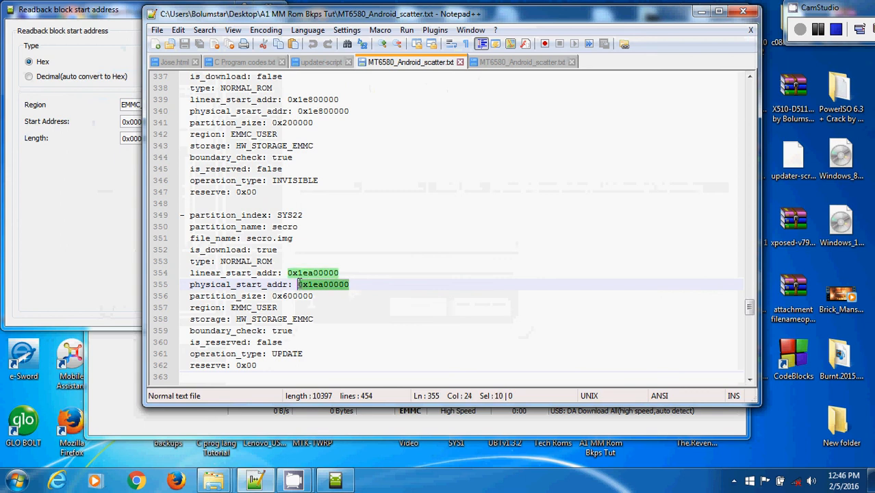
left_click(82, 166)
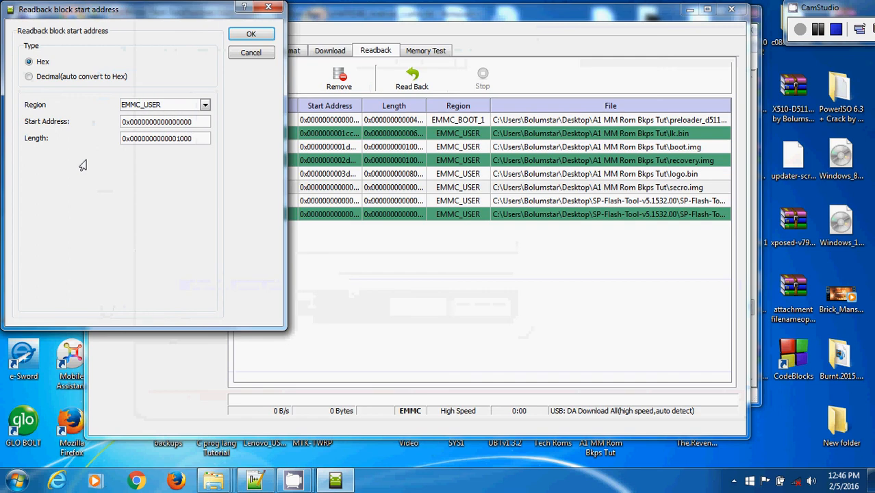
left_click(190, 128)
key("BackSpace")
key("BackSpace")
key("BackSpace")
key("BackSpace")
key("BackSpace")
key("BackSpace")
key("BackSpace")
key("BackSpace")
key("BackSpace")
key("BackSpace")
key("BackSpace")
key("BackSpace")
key("BackSpace")
key("BackSpace")
key("BackSpace")
key("BackSpace")
key("BackSpace")
key("BackSpace")
type("0x1ea00000")
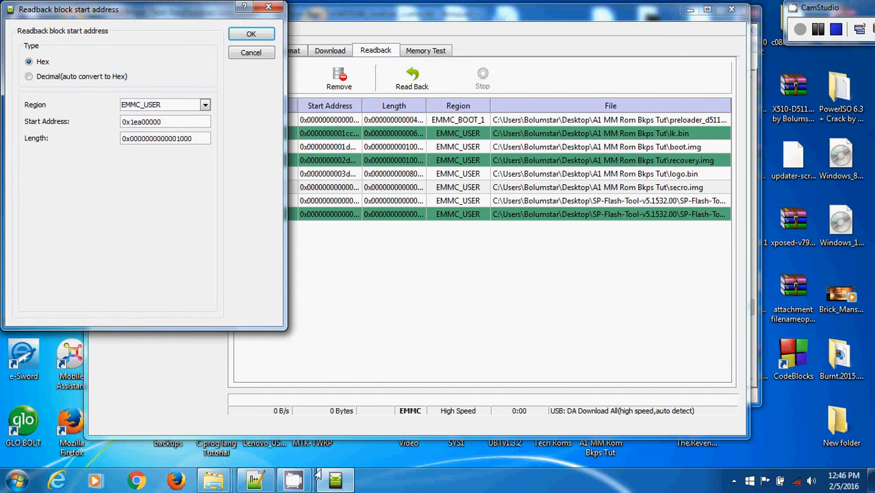
Replace the secro.img readback block's length with secro's partition size 0x600000 from the scatter file and accept the block settings
left_click(259, 482)
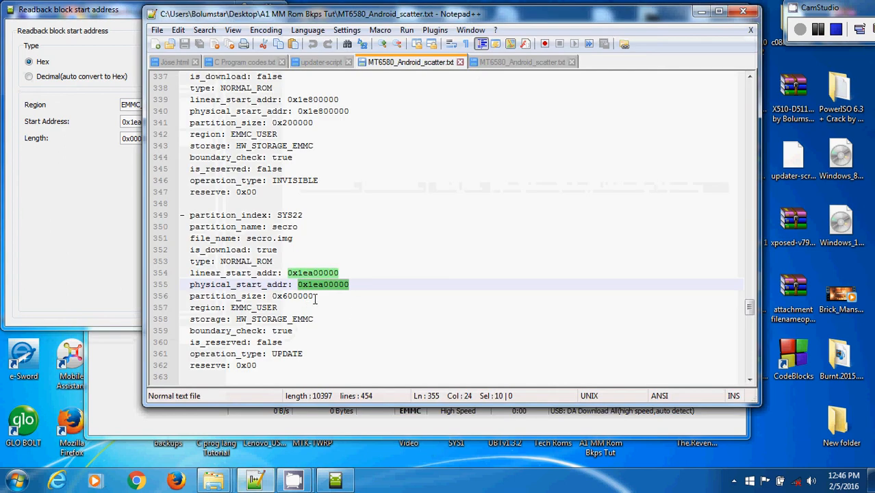
left_click_drag(313, 296, 276, 301)
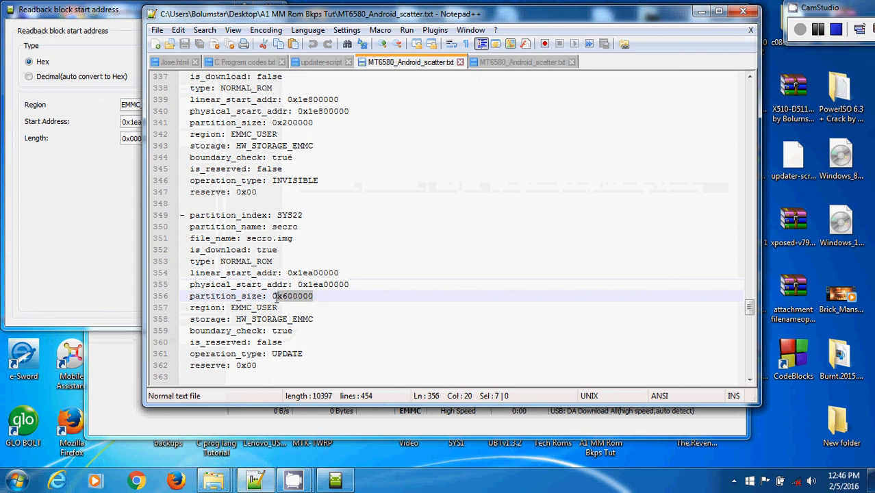
left_click_drag(276, 299, 272, 299)
key("ctrl+c")
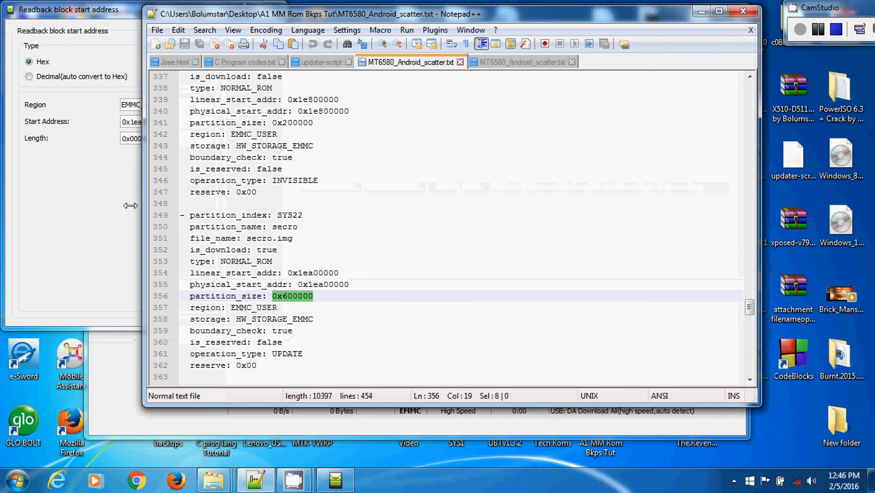
left_click(91, 194)
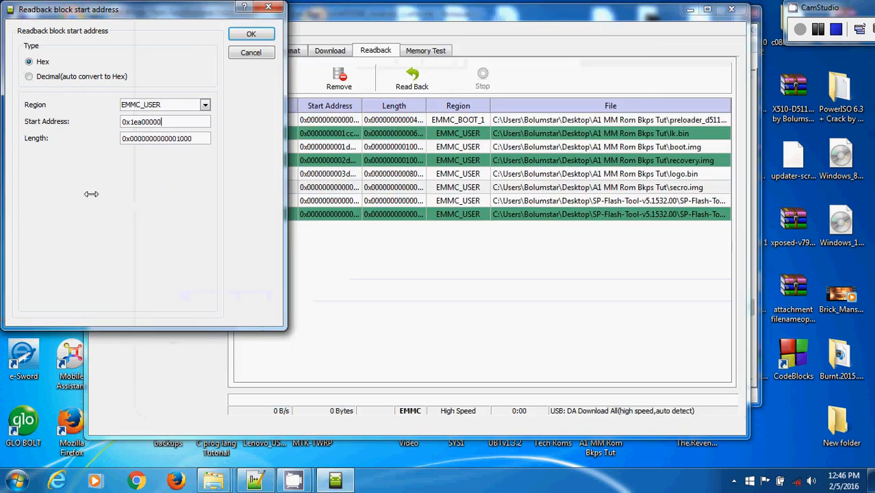
left_click(197, 142)
key("BackSpace")
key("BackSpace")
key("BackSpace")
key("BackSpace")
key("BackSpace")
key("BackSpace")
key("BackSpace")
key("BackSpace")
key("BackSpace")
key("BackSpace")
key("BackSpace")
key("BackSpace")
key("BackSpace")
key("BackSpace")
key("BackSpace")
key("BackSpace")
key("BackSpace")
key("BackSpace")
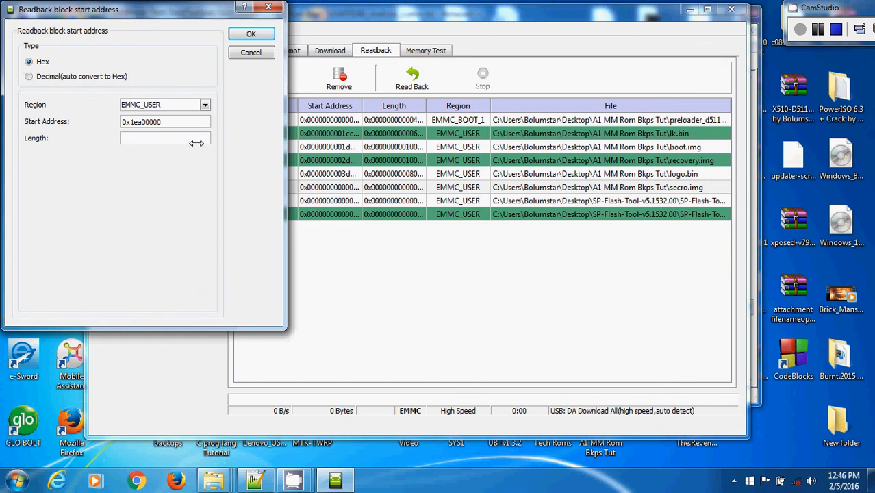
key("ctrl+v")
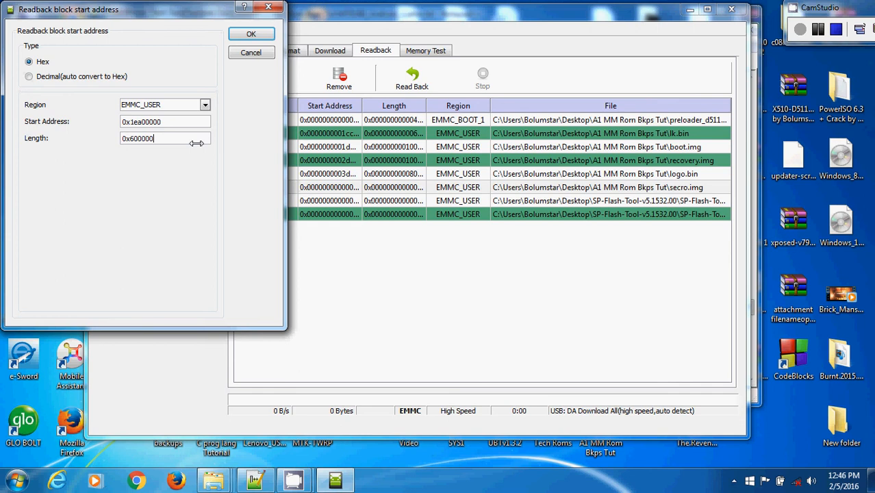
left_click(249, 34)
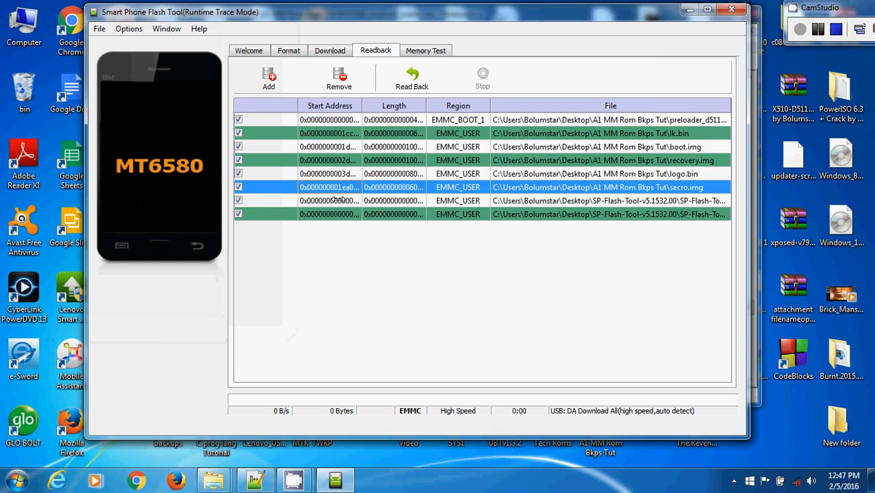
Compare the readback entries with the download partition list and add a ninth readback entry
left_click(331, 50)
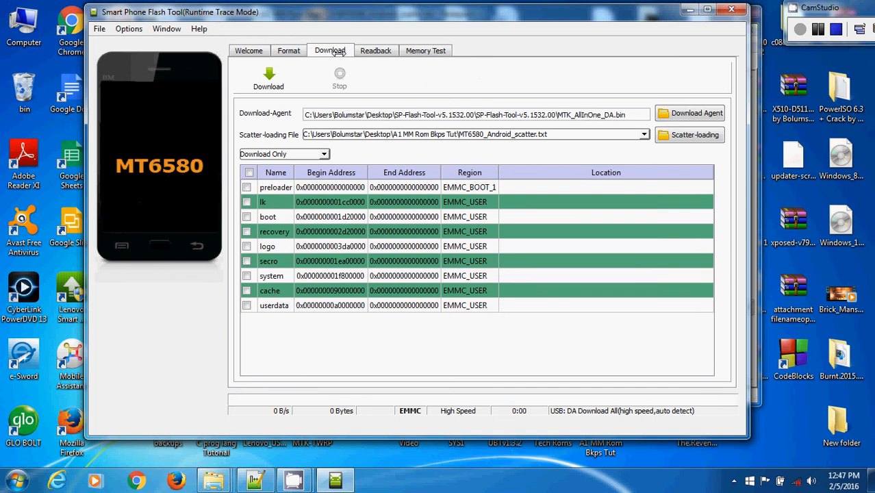
left_click(370, 52)
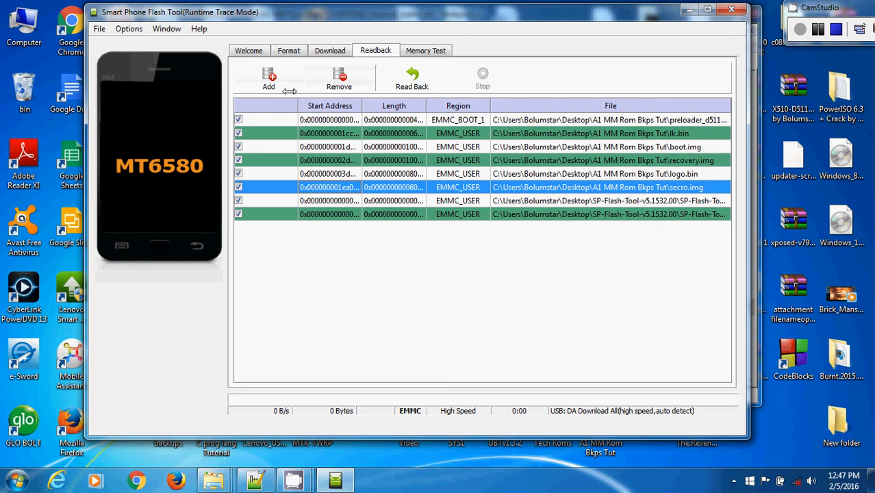
left_click(270, 78)
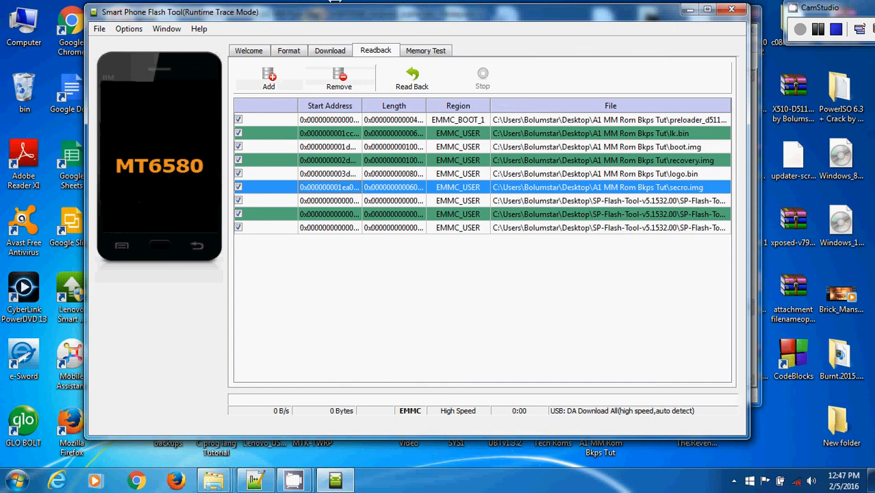
left_click(339, 52)
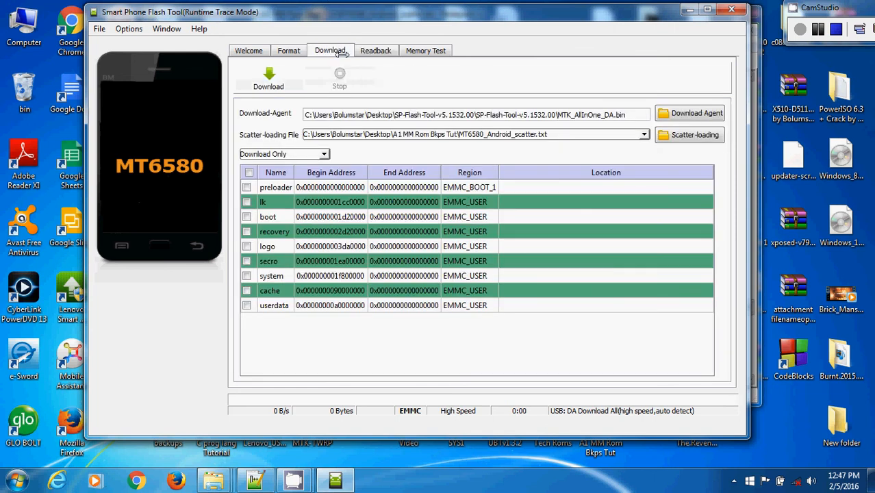
left_click(363, 53)
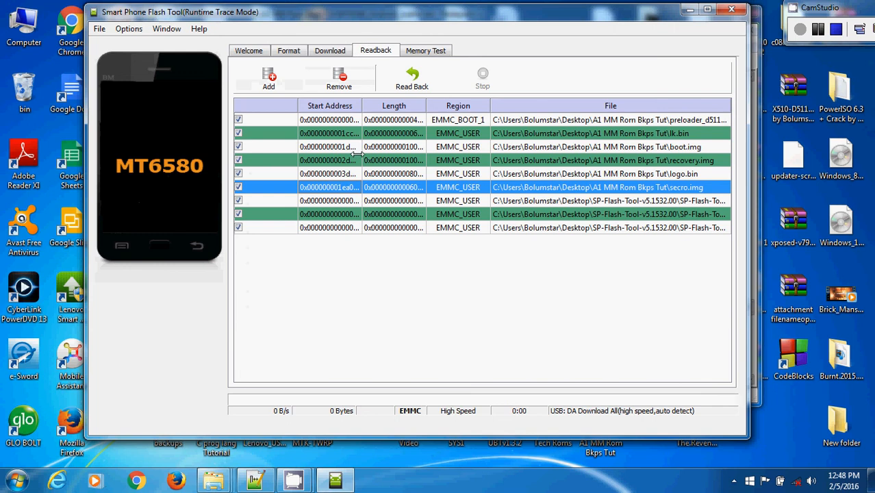
Save the seventh readback entry's output as system.img in the A1 MM Rom Bkps Tut folder
double_click(327, 200)
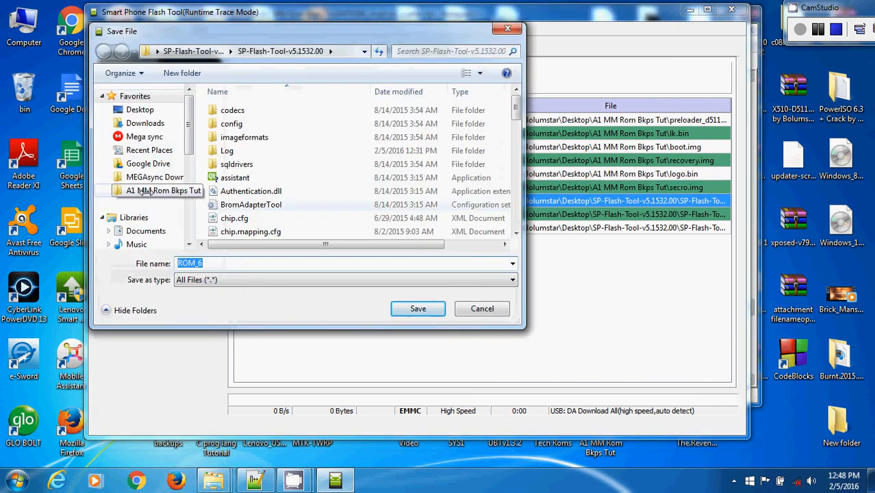
left_click(144, 191)
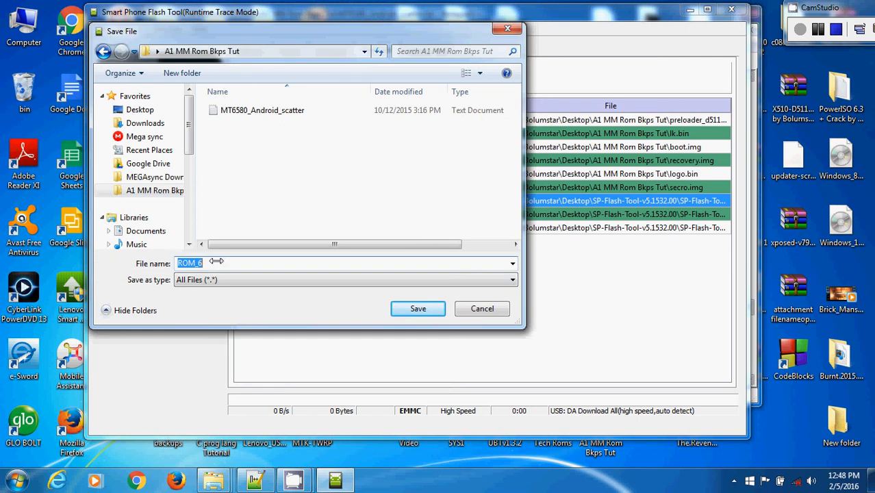
type("system.img")
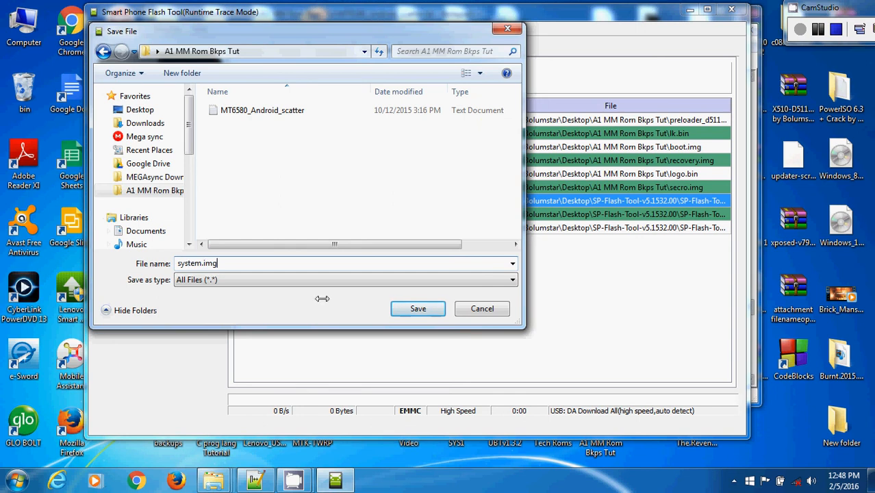
left_click(412, 307)
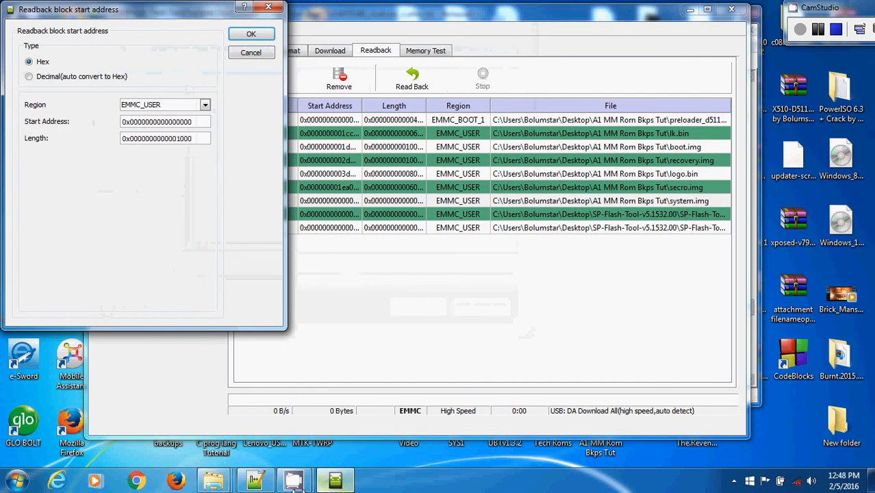
Switch to MT6580_Android_scatter.txt in Notepad++ and find the system partition's entry after secro and keystore
left_click(258, 479)
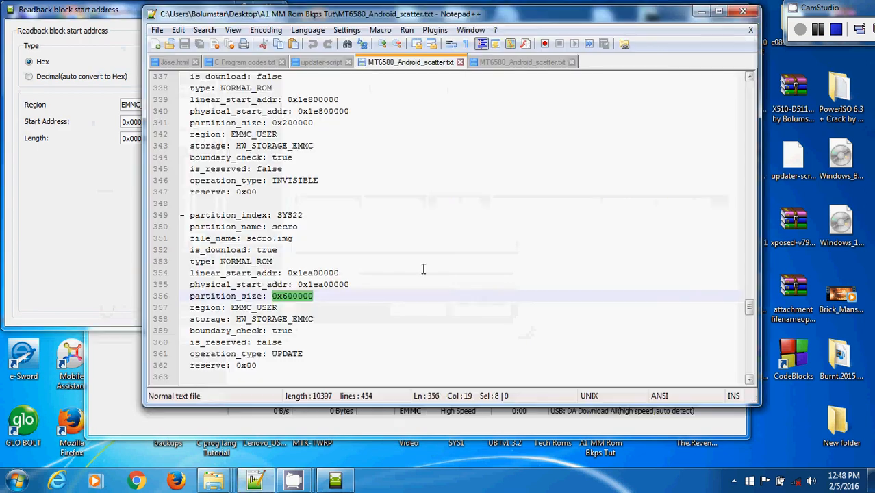
left_click(369, 322)
key("Down")
key("Down")
key("Down")
key("Down")
key("Down")
key("Down")
key("Down")
key("Down")
key("Down")
key("Down")
key("Down")
key("Down")
key("Down")
key("Down")
key("Down")
key("Down")
key("Down")
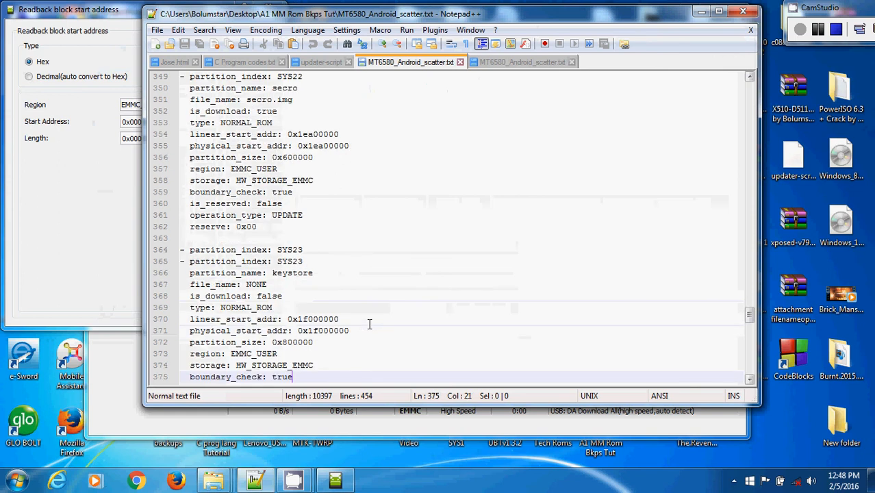
key("Down")
key("Down")
key("Down")
key("Down")
key("Down")
key("Down")
key("Down")
key("Down")
key("Down")
key("Down")
key("Down")
key("Down")
key("Down")
key("Down")
key("Down")
key("Down")
key("Down")
key("Down")
key("Down")
key("Down")
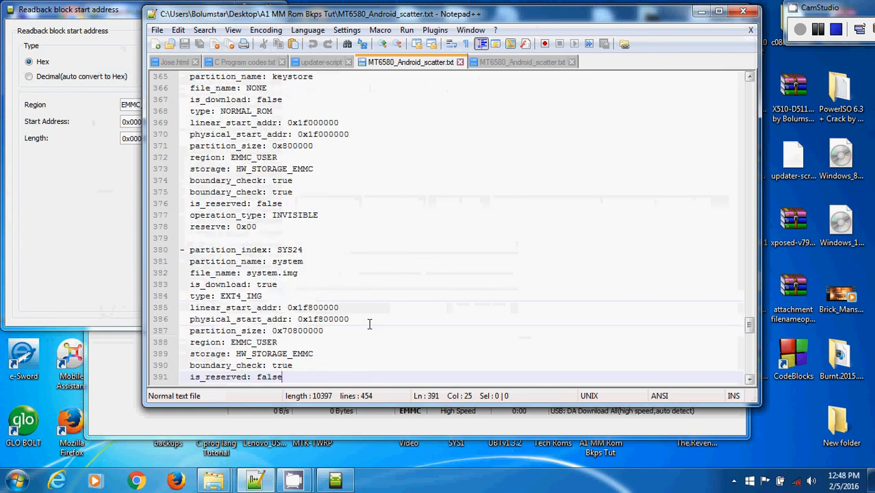
key("Down")
key("Down")
key("Down")
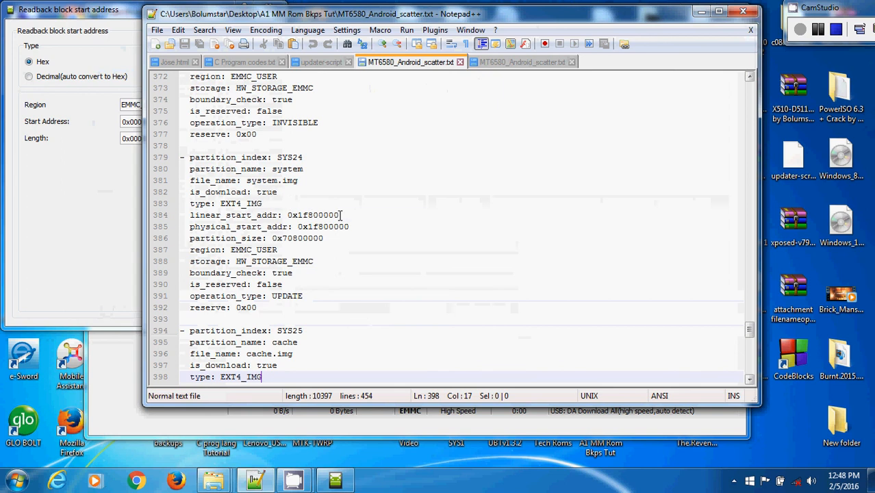
Replace the system.img readback block's start address with system's linear start address 0x1f800000 copied from the scatter file
left_click_drag(340, 215, 289, 212)
key("ctrl+c")
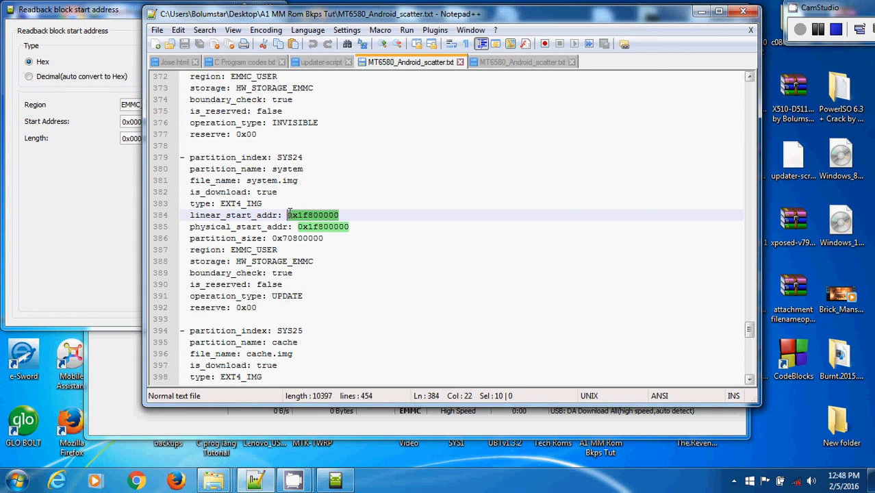
left_click(85, 127)
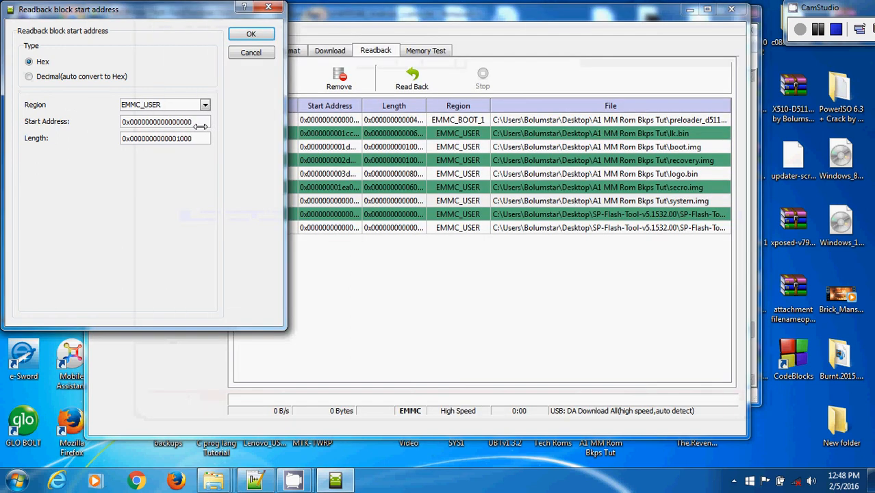
key("BackSpace")
key("BackSpace")
key("BackSpace")
key("BackSpace")
key("BackSpace")
key("BackSpace")
key("BackSpace")
key("BackSpace")
key("BackSpace")
key("BackSpace")
key("BackSpace")
key("BackSpace")
key("BackSpace")
key("BackSpace")
key("BackSpace")
key("BackSpace")
key("BackSpace")
key("BackSpace")
key("ctrl+v")
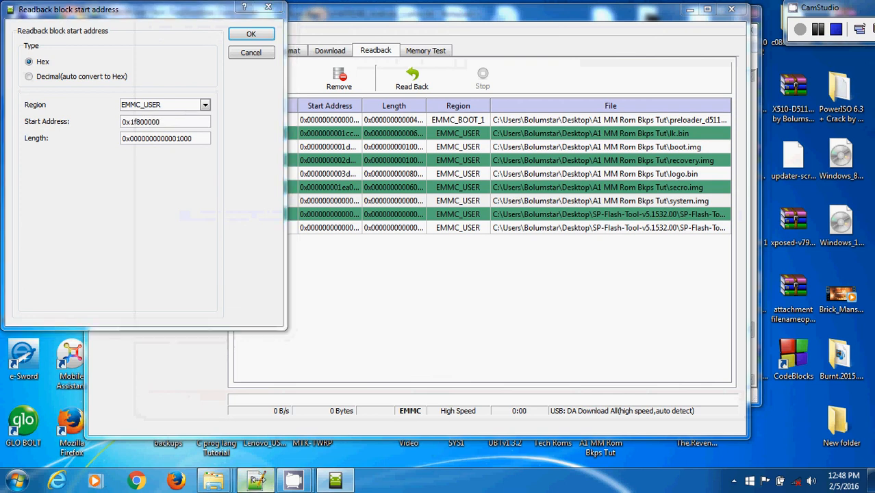
Set the system.img readback block's length to system's partition size 0x70800000 copied from the scatter file and accept the block settings
left_click(289, 444)
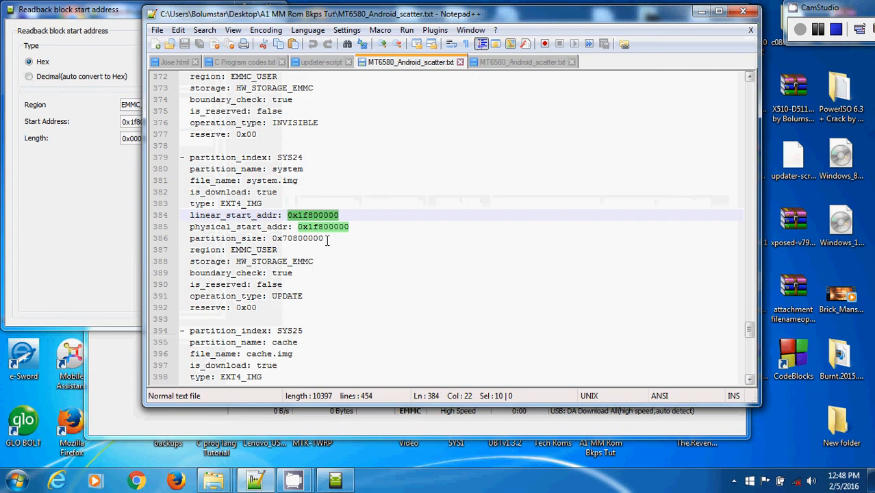
left_click_drag(326, 239, 271, 239)
key("ctrl+c")
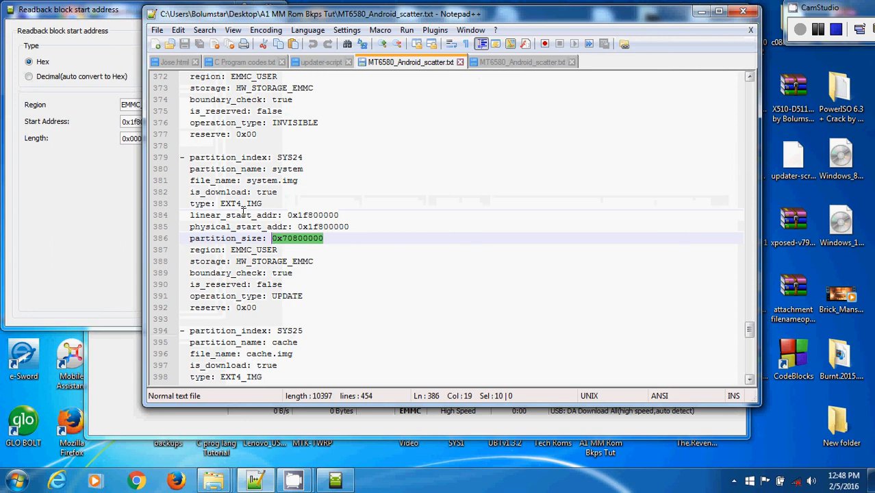
left_click(121, 158)
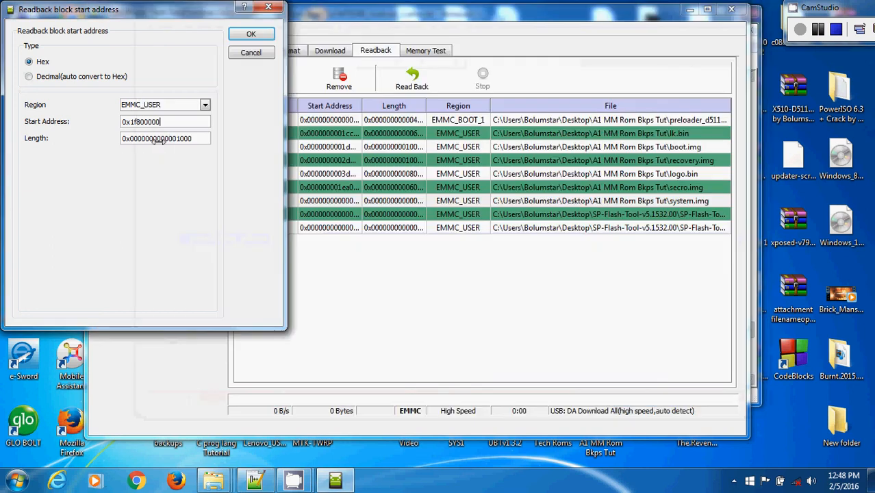
left_click(203, 139)
key("BackSpace")
key("BackSpace")
key("BackSpace")
key("BackSpace")
key("BackSpace")
key("BackSpace")
key("BackSpace")
key("BackSpace")
key("BackSpace")
key("BackSpace")
key("BackSpace")
key("BackSpace")
key("BackSpace")
key("BackSpace")
key("BackSpace")
key("BackSpace")
key("BackSpace")
key("BackSpace")
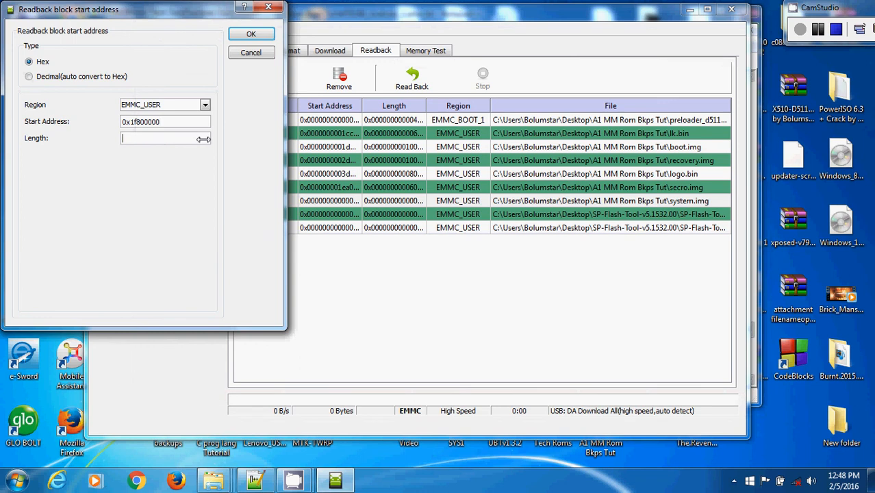
key("ctrl+v")
left_click(248, 32)
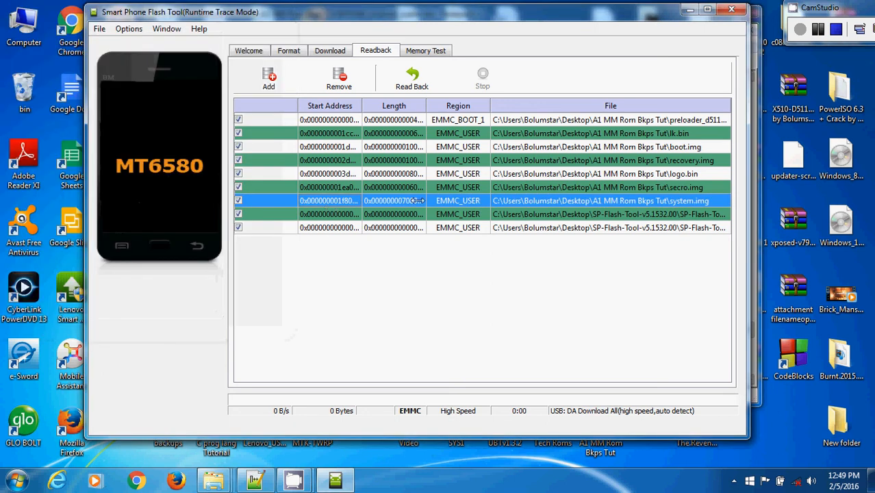
Check the download list for the partition after system and save the eighth readback entry's output as cache.img in the A1 MM Rom Bkps Tut folder
double_click(347, 214)
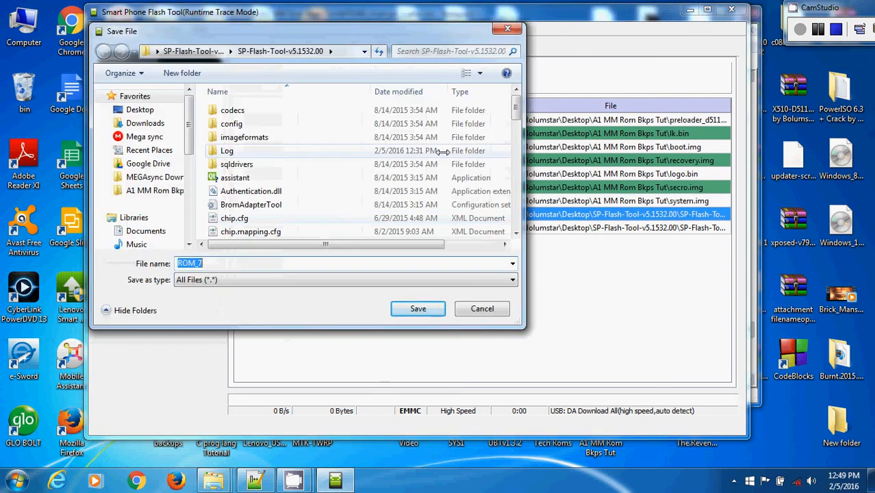
left_click(507, 28)
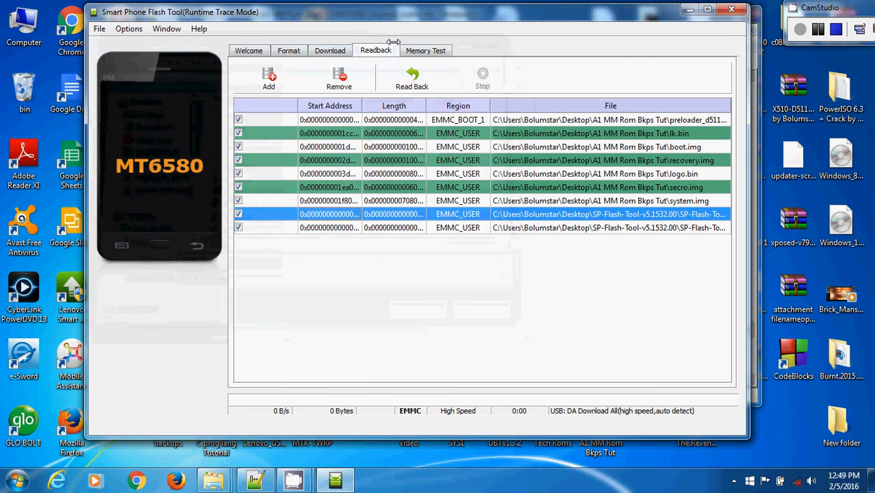
left_click(347, 50)
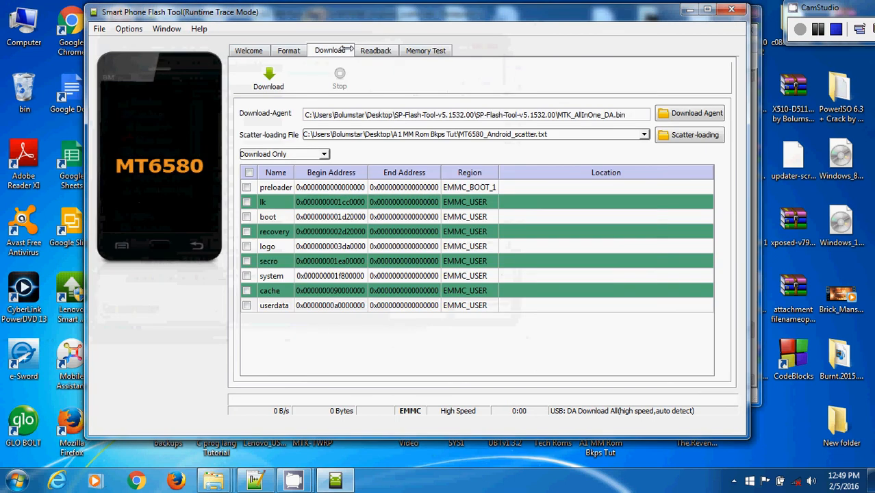
left_click(367, 51)
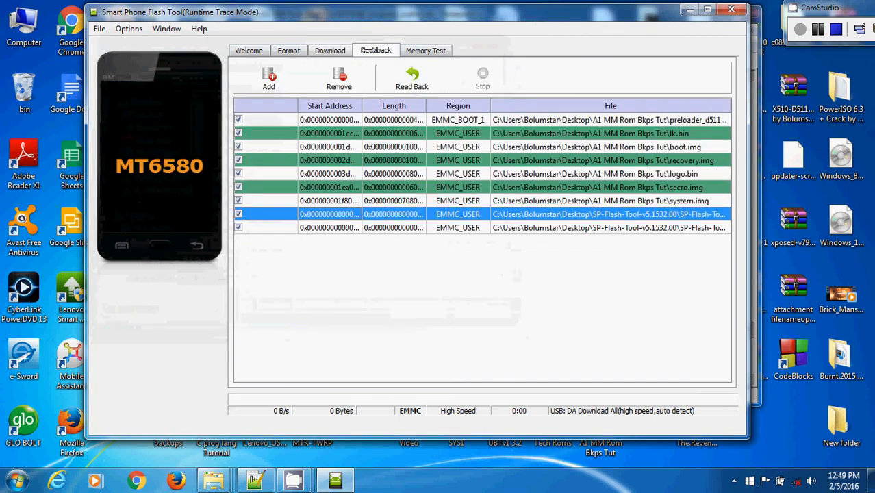
double_click(338, 214)
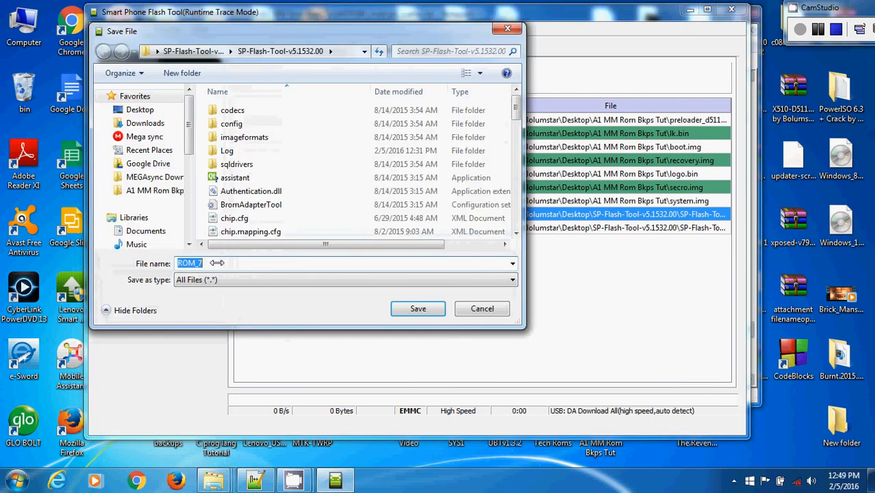
left_click(154, 191)
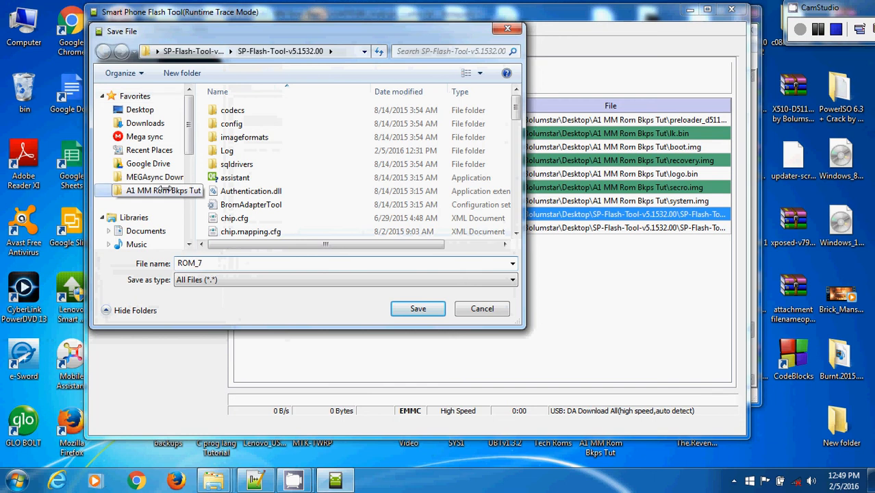
left_click(239, 264)
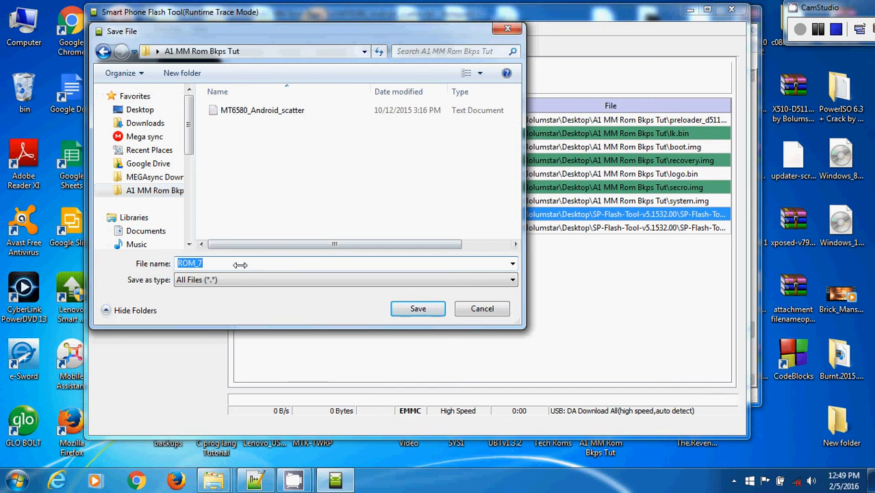
type("cache.img")
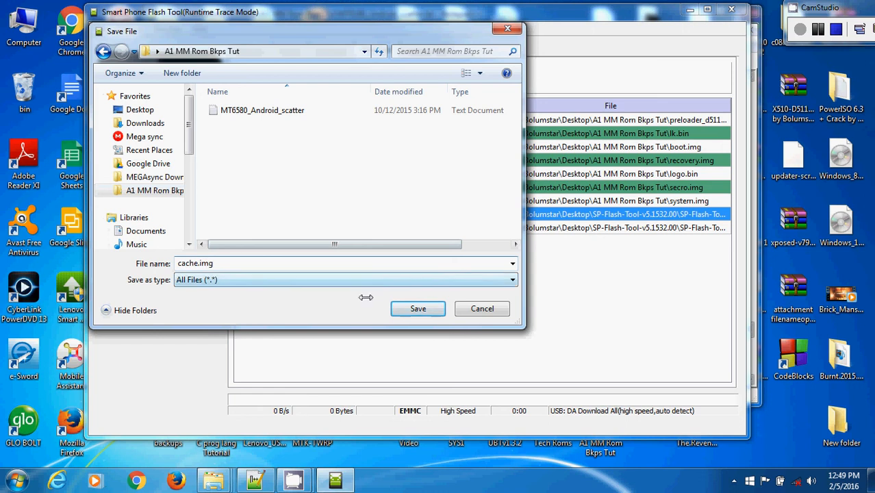
left_click(415, 310)
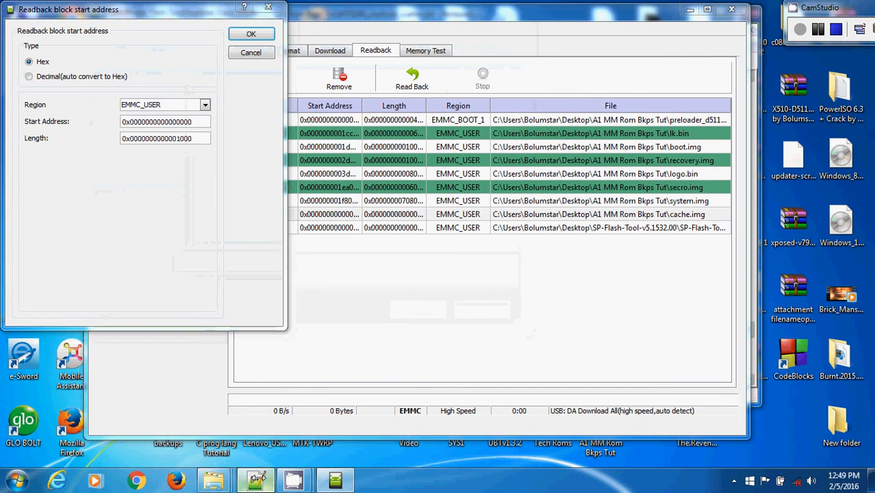
Set the cache.img readback block's start address to cache's linear start address 0x90000000, copied from MT6580_Android_scatter.txt in Notepad++
left_click(257, 479)
left_click(355, 308)
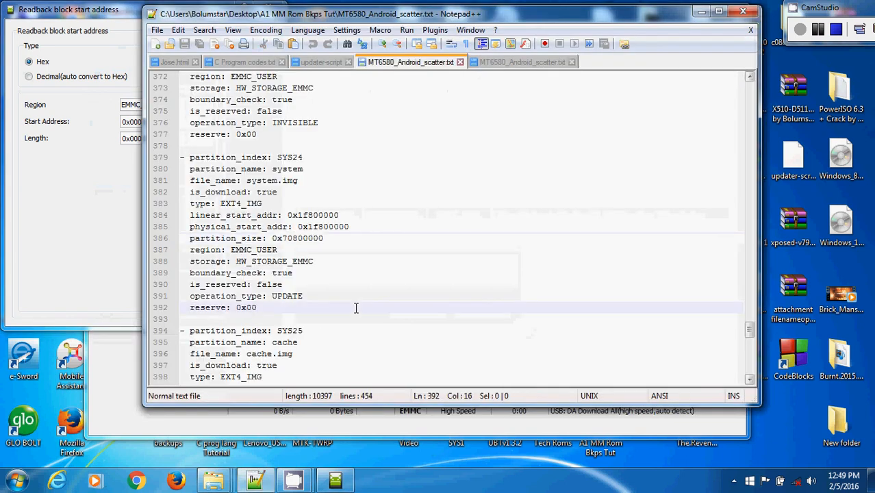
key("Down")
key("Down")
key("Down")
key("Down")
key("Down")
key("Down")
key("Down")
key("Down")
key("Down")
key("Down")
key("Down")
key("Down")
key("Down")
key("Down")
key("Down")
key("Down")
key("Down")
key("Down")
key("Down")
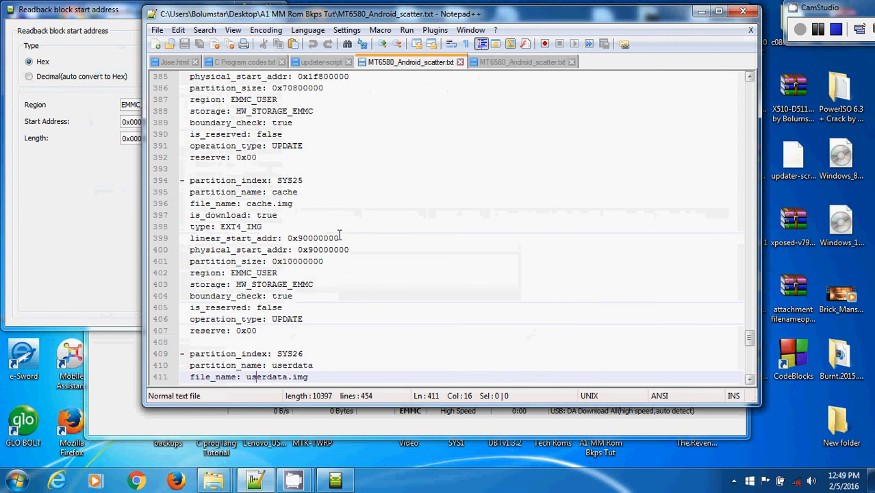
left_click_drag(339, 237, 288, 238)
key("ctrl+c")
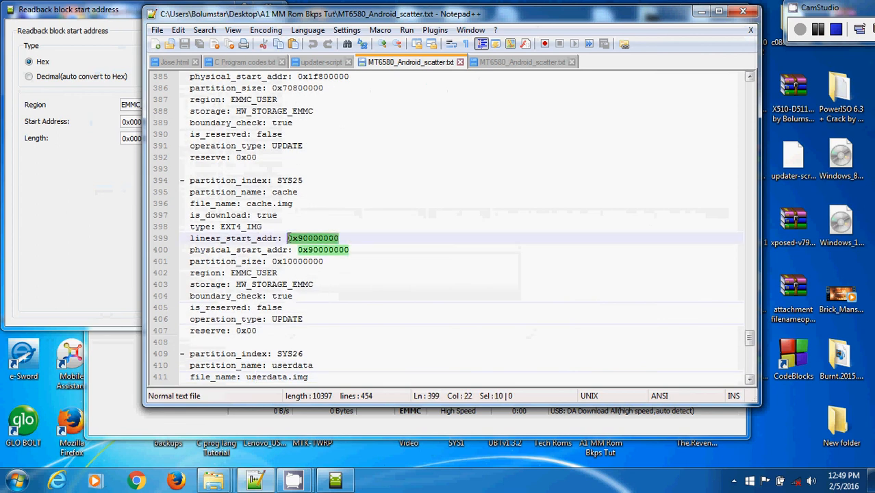
left_click(76, 163)
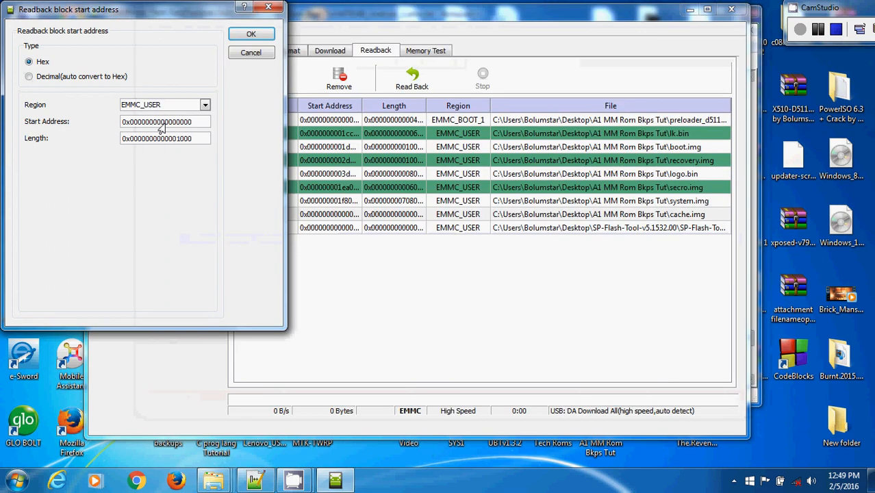
left_click(196, 123)
key("BackSpace")
key("BackSpace")
key("BackSpace")
key("BackSpace")
key("BackSpace")
key("BackSpace")
key("BackSpace")
key("BackSpace")
key("BackSpace")
key("BackSpace")
key("BackSpace")
key("BackSpace")
key("BackSpace")
key("BackSpace")
key("BackSpace")
key("BackSpace")
key("BackSpace")
key("BackSpace")
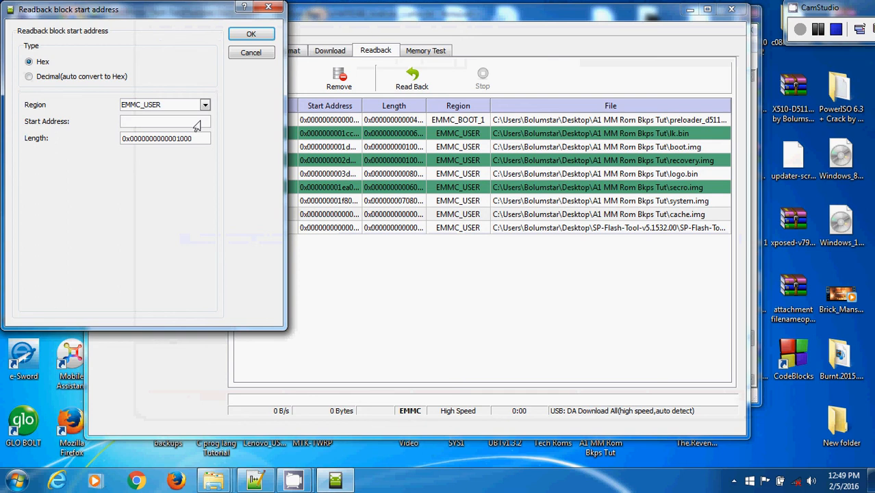
key("ctrl+v")
Set the cache.img readback block's length to cache's partition size 0x10000000 from the scatter file and accept the block settings
mouse_move(257, 483)
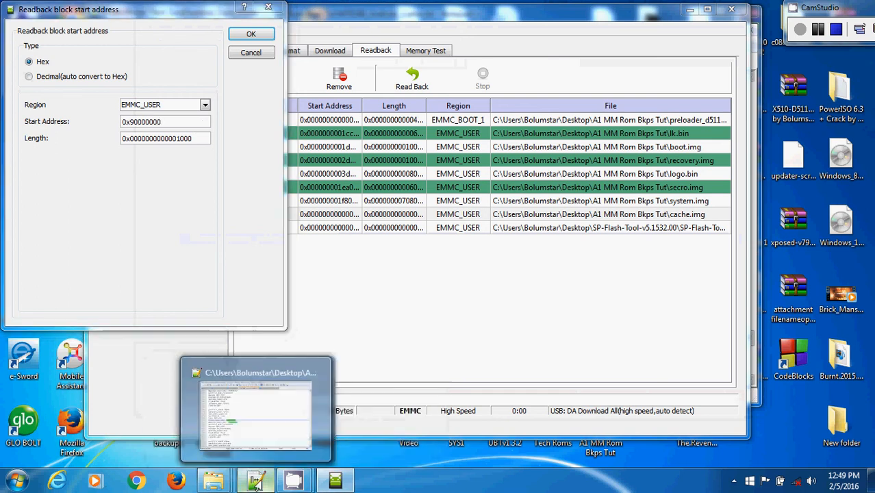
left_click(256, 411)
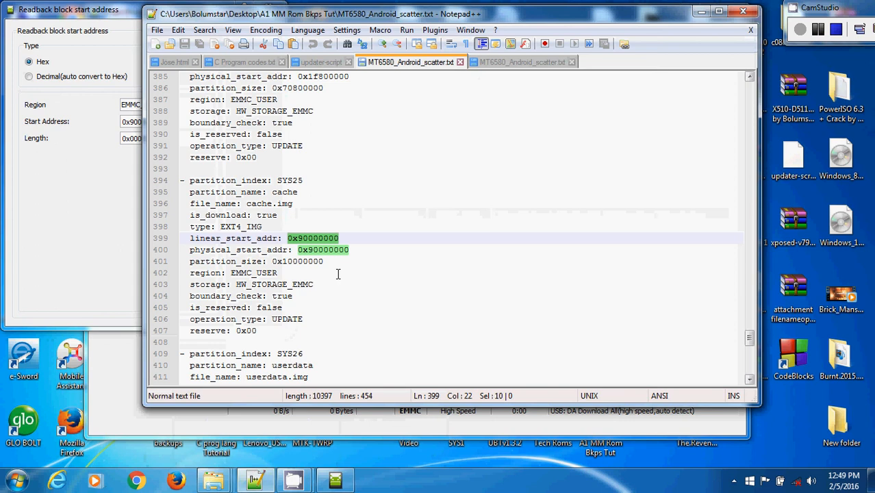
left_click_drag(327, 262, 271, 261)
key("ctrl+c")
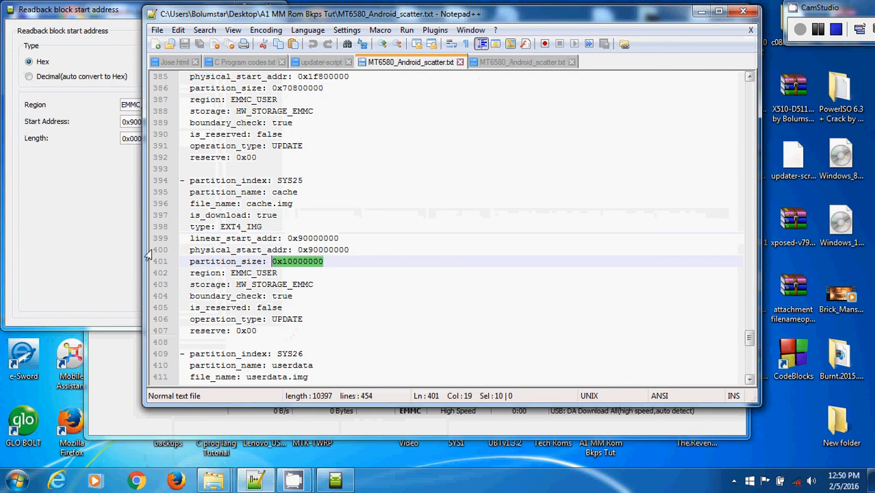
left_click(113, 172)
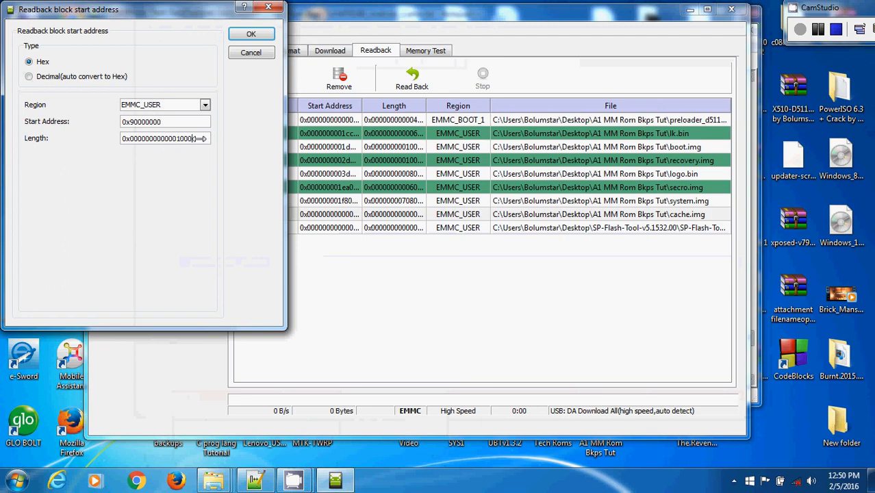
left_click(200, 138)
key("BackSpace")
key("BackSpace")
key("BackSpace")
key("BackSpace")
key("BackSpace")
key("BackSpace")
key("BackSpace")
key("BackSpace")
key("BackSpace")
key("BackSpace")
key("BackSpace")
key("BackSpace")
key("BackSpace")
key("BackSpace")
key("BackSpace")
key("BackSpace")
key("BackSpace")
key("BackSpace")
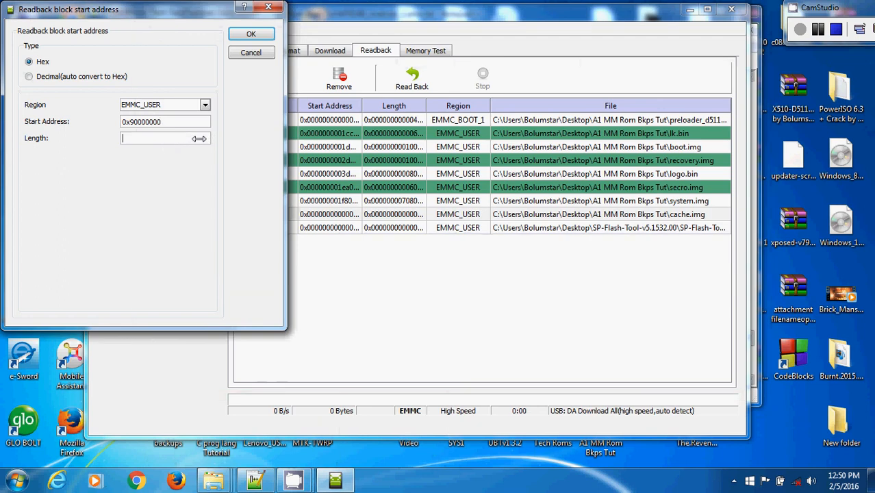
key("ctrl+v")
left_click(234, 34)
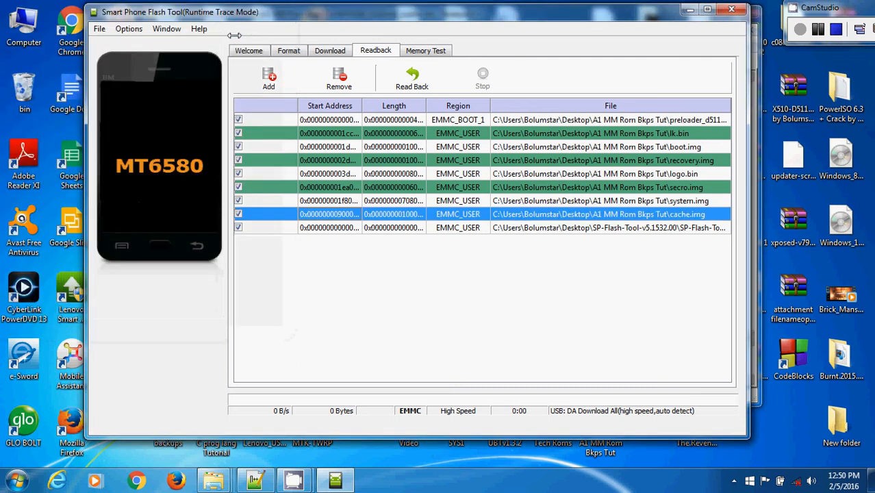
Check the download list for the last partition and save the ninth readback entry's output as userdata.img in the A1 MM Rom Bkps Tut folder
left_click(317, 52)
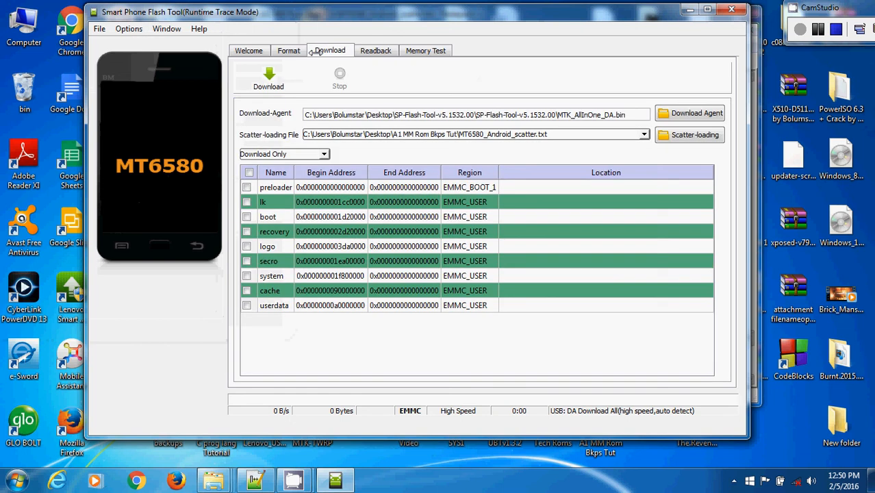
left_click(374, 51)
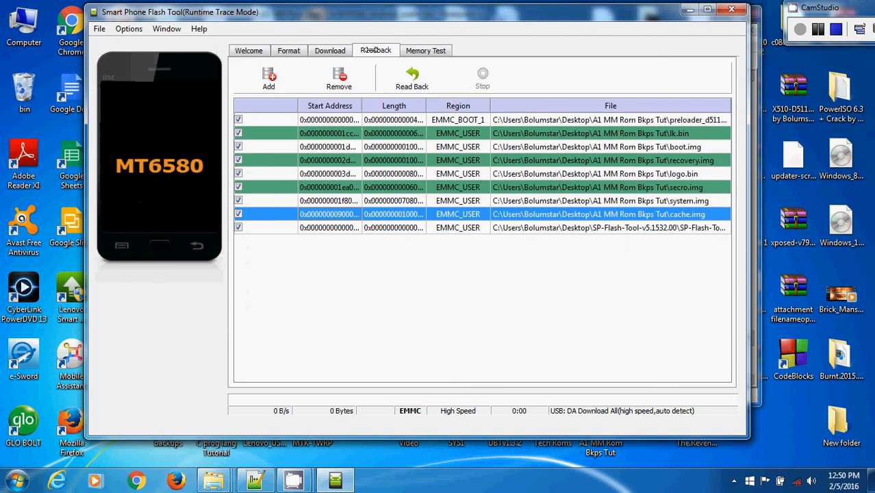
double_click(325, 227)
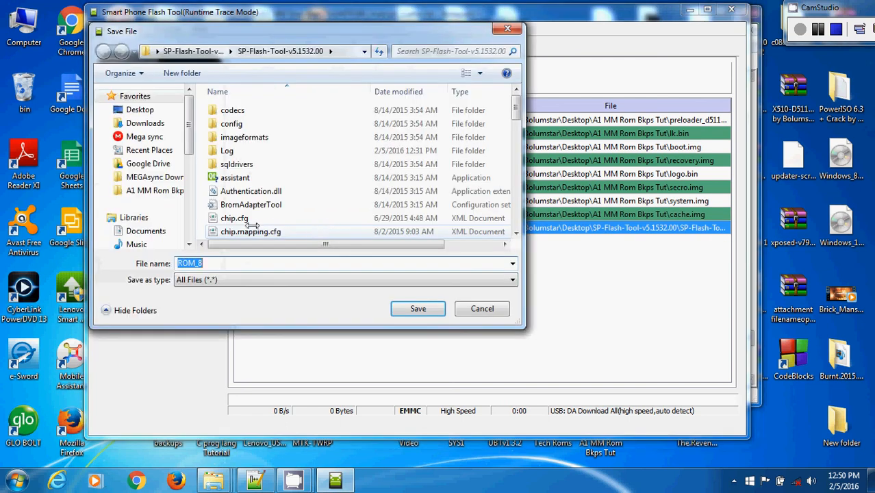
left_click(136, 191)
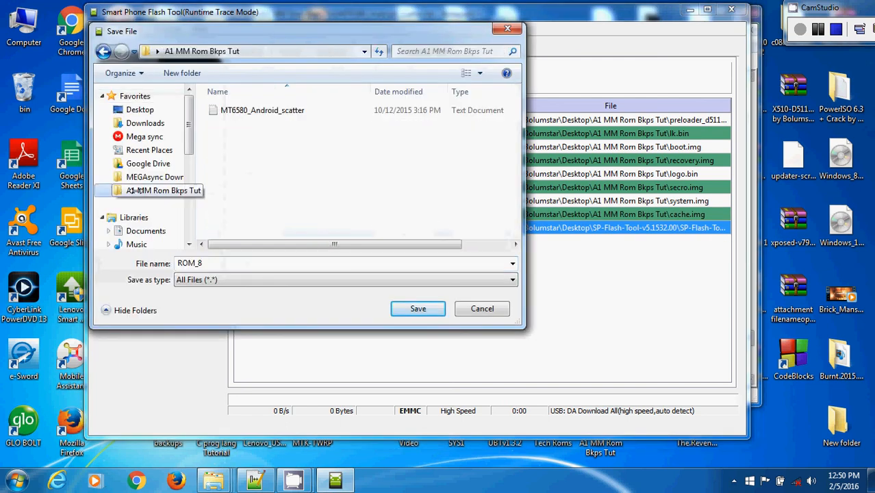
left_click(217, 268)
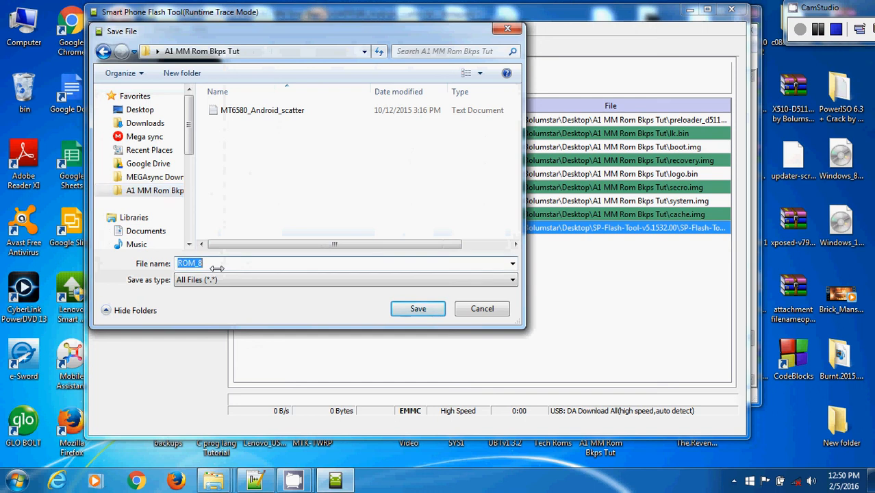
type("userdata.img")
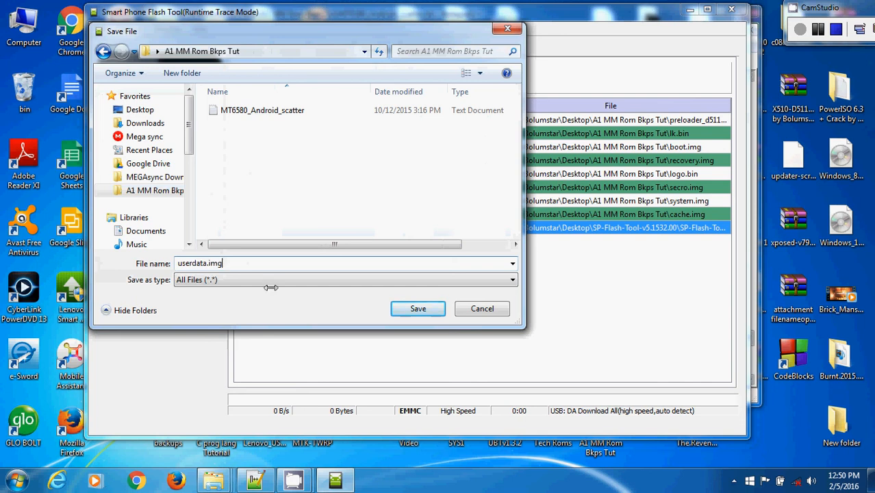
left_click(419, 308)
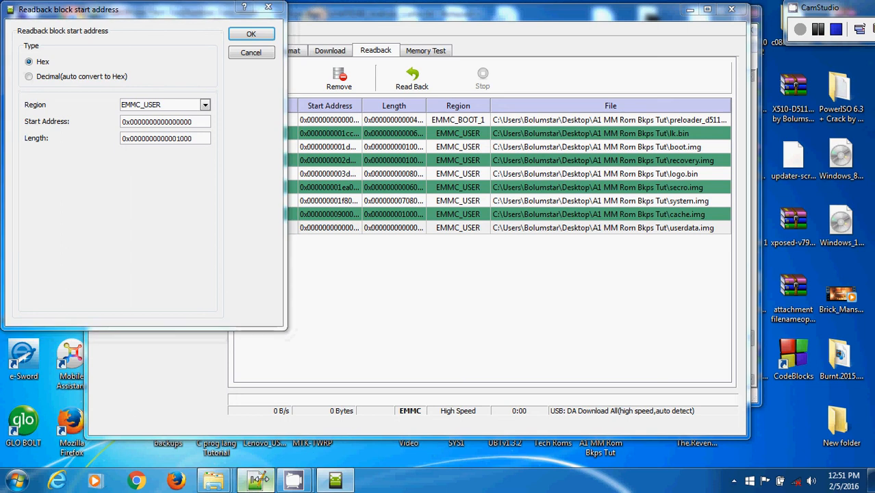
Switch to MT6580_Android_scatter.txt in Notepad++ and find the userdata partition's entry after cache
left_click(257, 480)
left_click(340, 328)
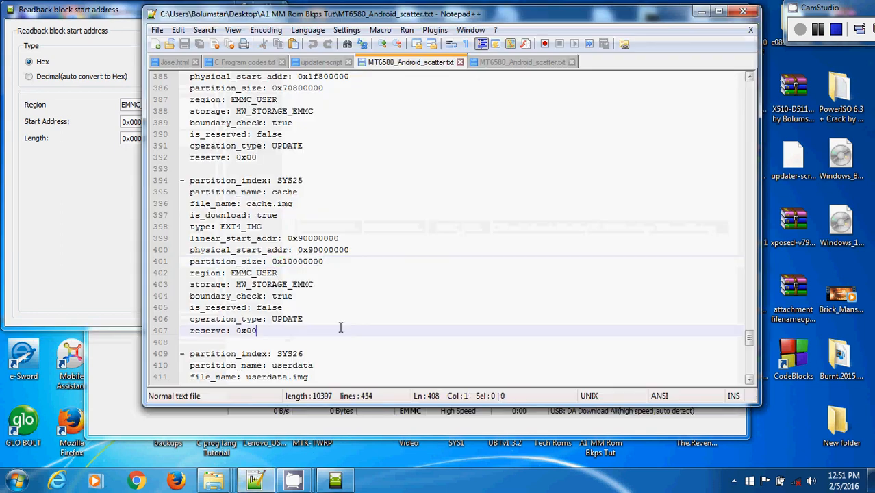
key("Down")
key("Down")
key("Down")
key("Down")
key("Down")
key("Down")
key("Down")
key("Down")
key("Down")
key("Down")
key("Down")
key("Down")
key("Down")
key("Down")
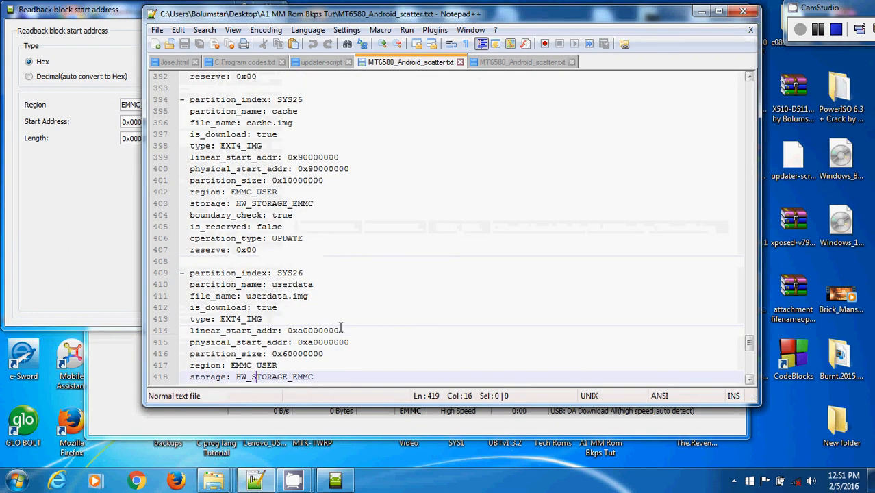
key("Down")
key("Down")
key("Down")
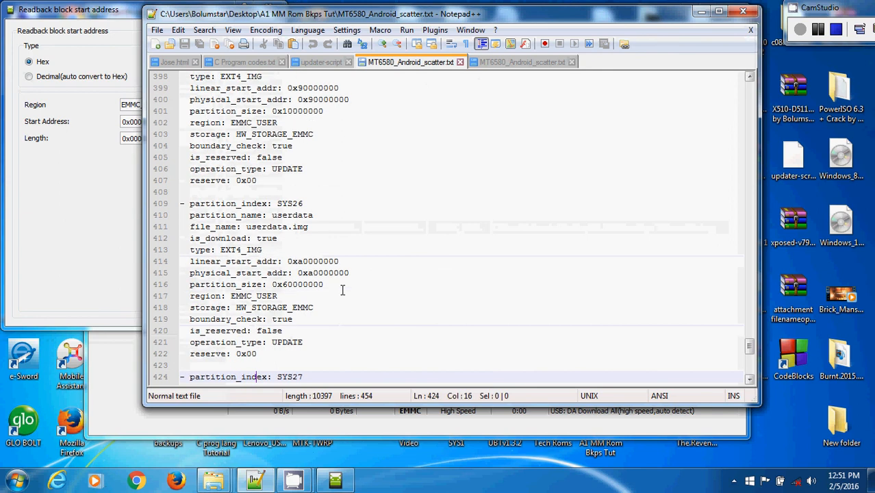
Set the userdata.img readback block's start address to 0xa0000000, copied from userdata's physical start address in MT6580_Android_scatter.txt
left_click_drag(349, 273, 299, 272)
key("ctrl+c")
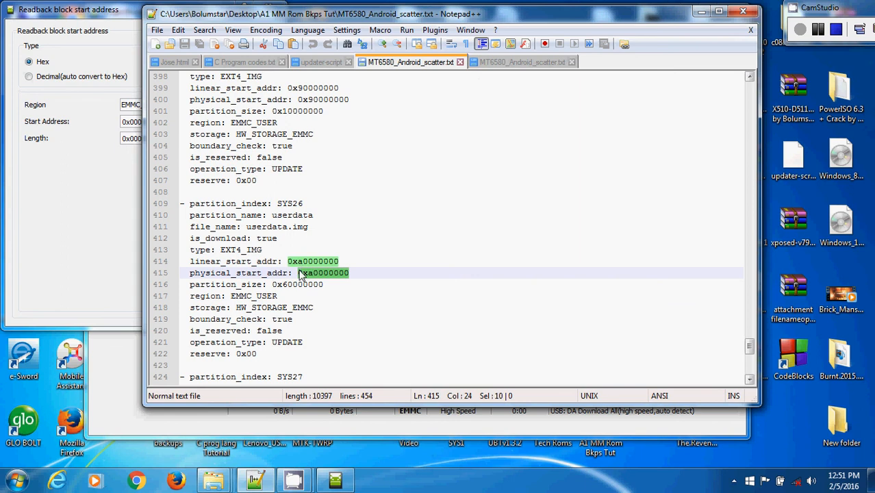
left_click(91, 200)
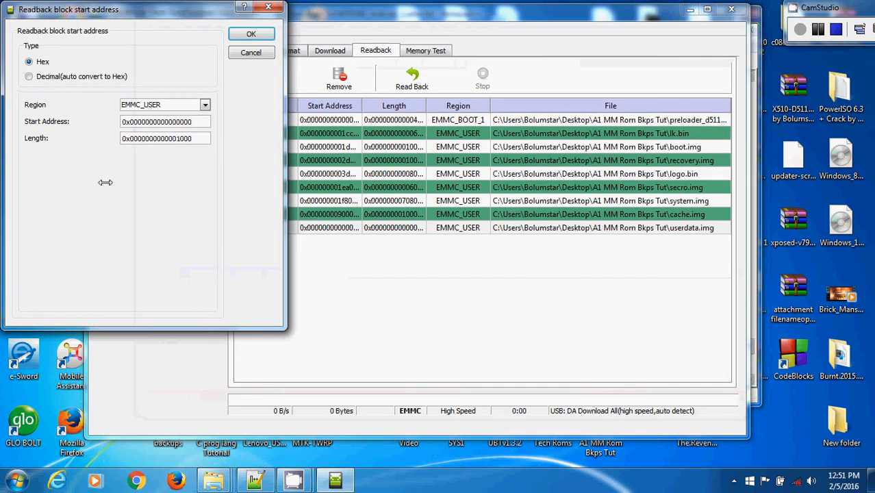
left_click(198, 124)
key("BackSpace")
key("BackSpace")
key("BackSpace")
key("BackSpace")
key("BackSpace")
key("BackSpace")
key("BackSpace")
key("BackSpace")
key("BackSpace")
key("BackSpace")
key("BackSpace")
key("BackSpace")
key("BackSpace")
key("BackSpace")
key("BackSpace")
key("BackSpace")
key("BackSpace")
key("BackSpace")
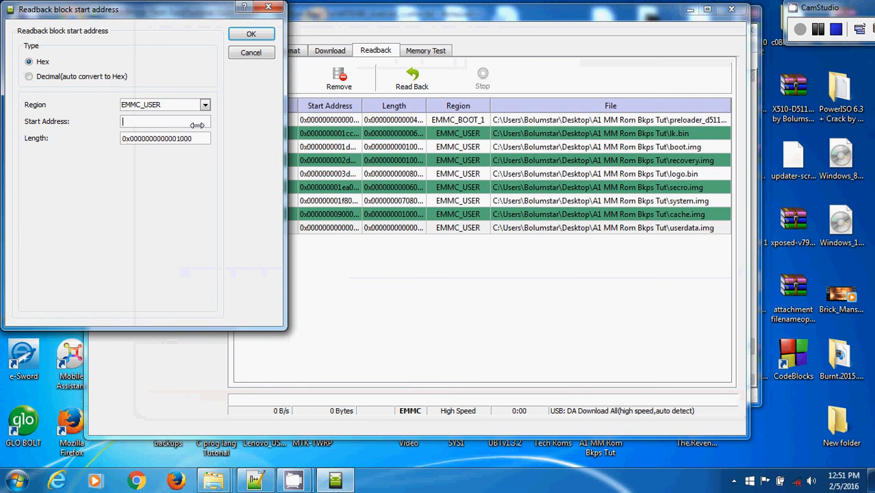
key("ctrl+v")
Set the userdata.img readback block's length to userdata's partition size 0x60000000 from the scatter file and accept the block settings
left_click(257, 478)
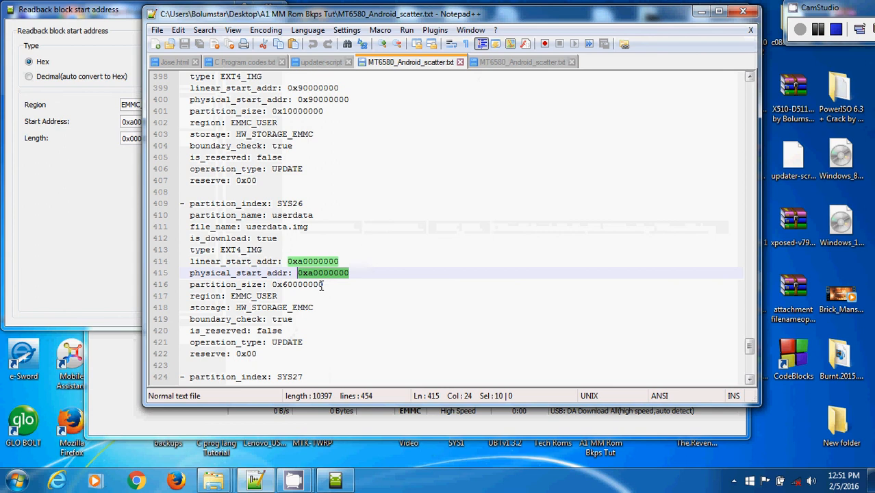
left_click_drag(320, 285, 298, 284)
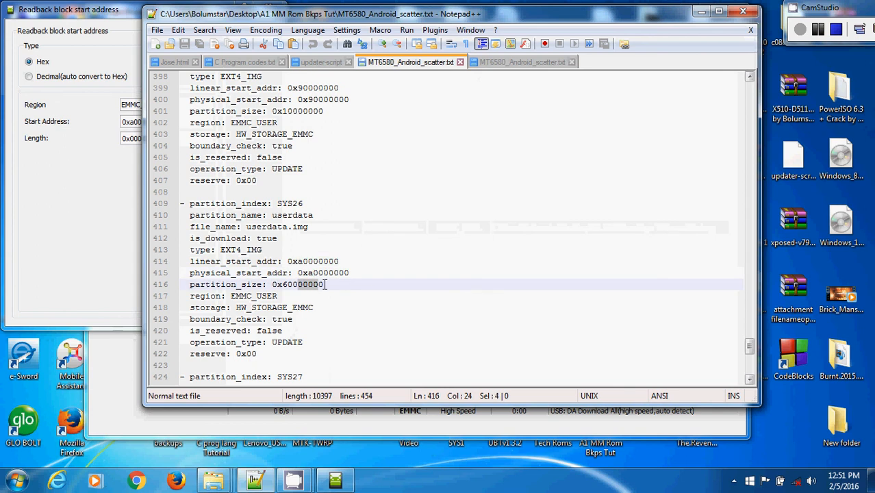
double_click(325, 285)
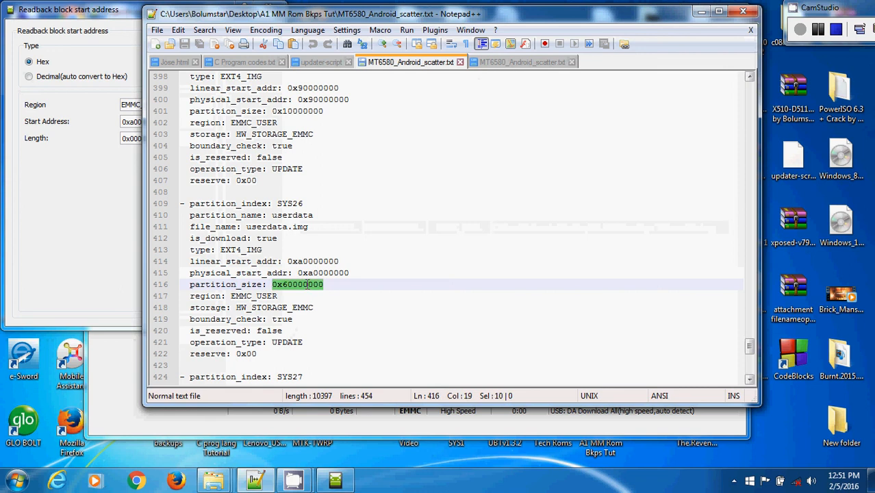
left_click_drag(329, 285, 272, 285)
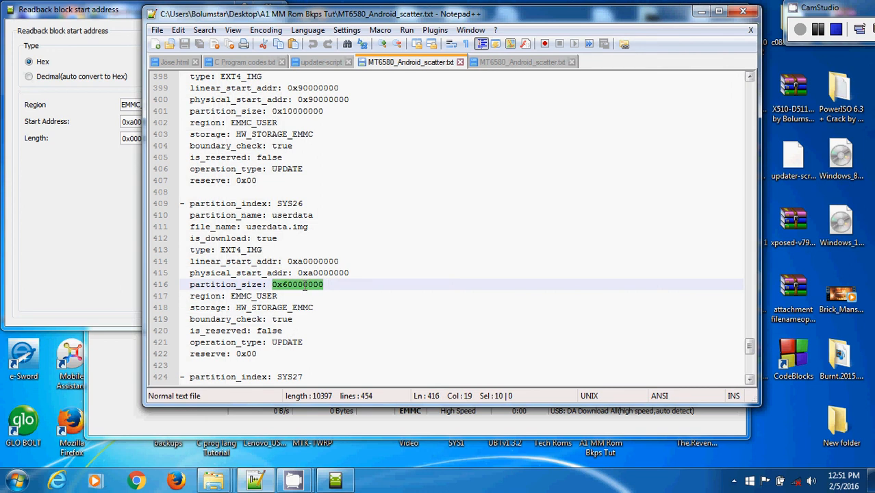
left_click(366, 284)
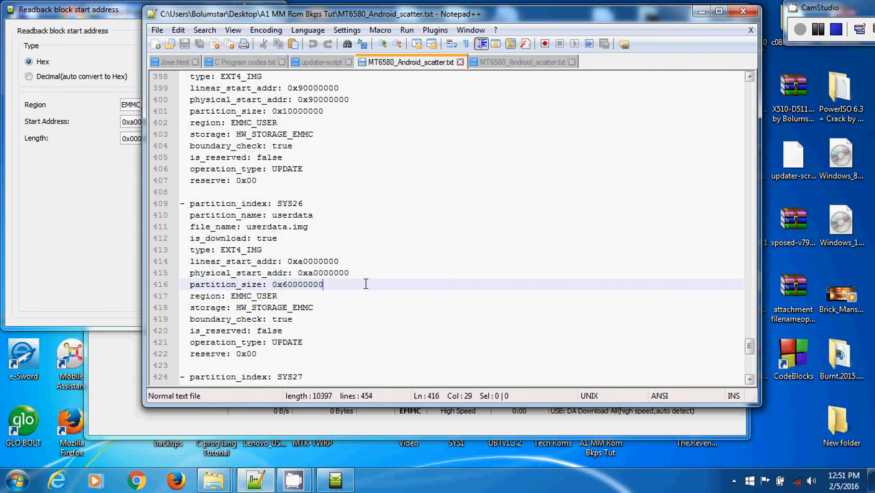
left_click_drag(366, 284, 270, 284)
key("ctrl+c")
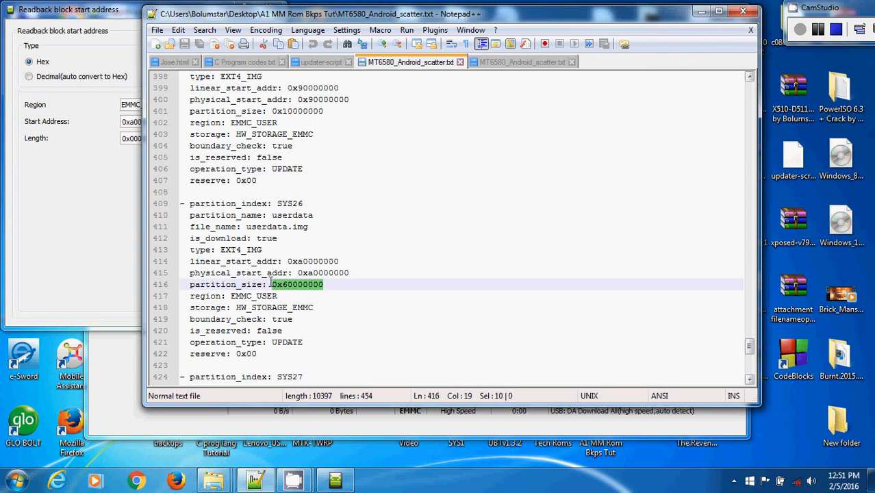
left_click(94, 202)
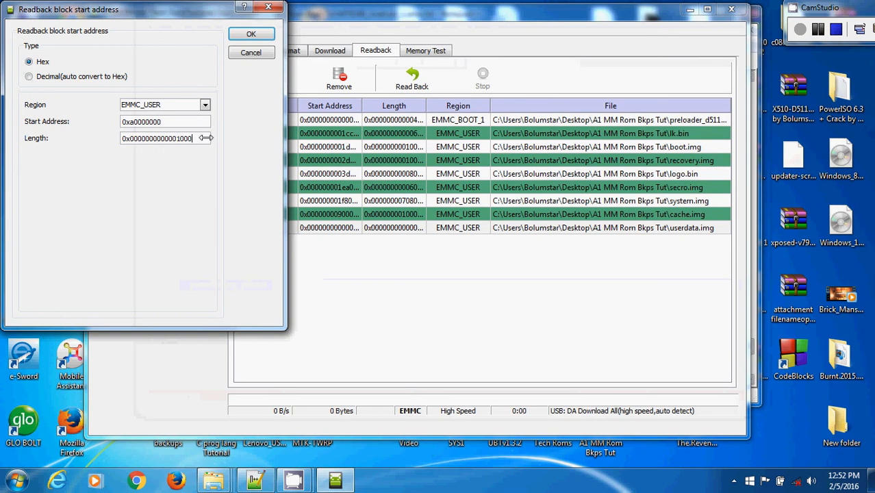
key("BackSpace")
key("BackSpace")
key("BackSpace")
key("BackSpace")
key("BackSpace")
key("BackSpace")
key("BackSpace")
key("BackSpace")
key("BackSpace")
key("BackSpace")
key("BackSpace")
key("BackSpace")
key("BackSpace")
key("BackSpace")
key("BackSpace")
key("BackSpace")
key("BackSpace")
key("BackSpace")
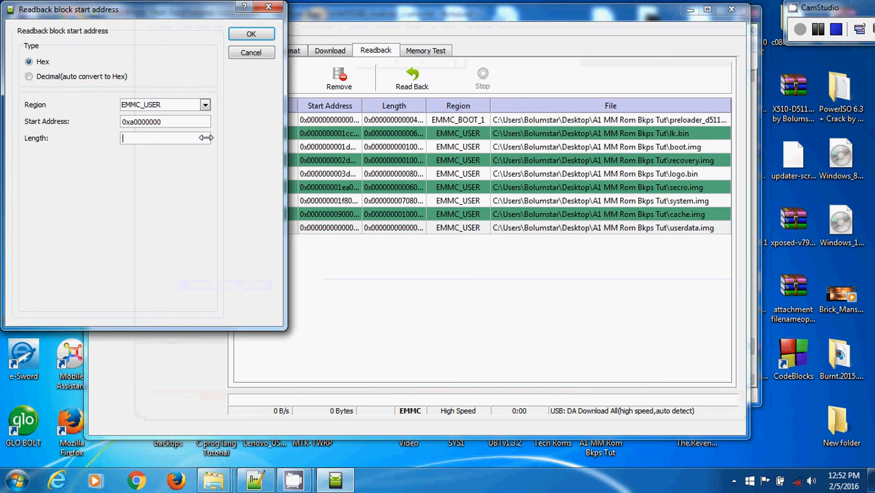
key("ctrl+v")
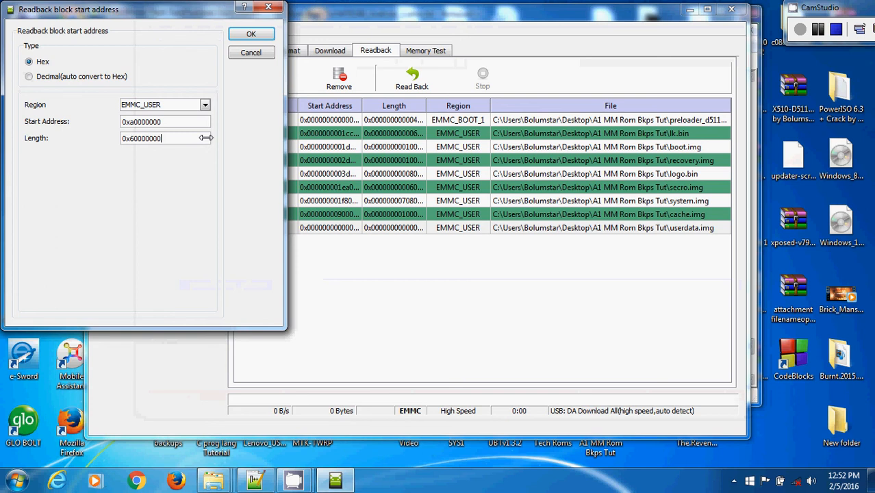
left_click(237, 32)
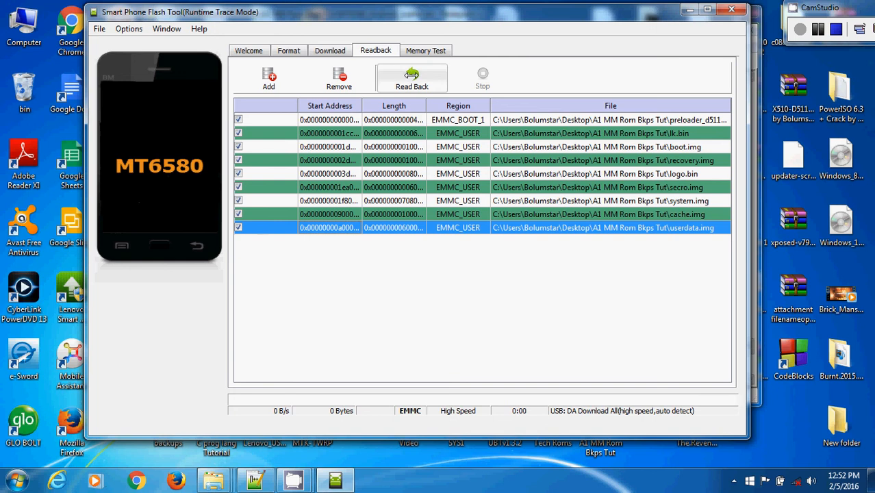
Run the readback of all nine listed partitions from the phone and dismiss the completion notice
left_click(412, 77)
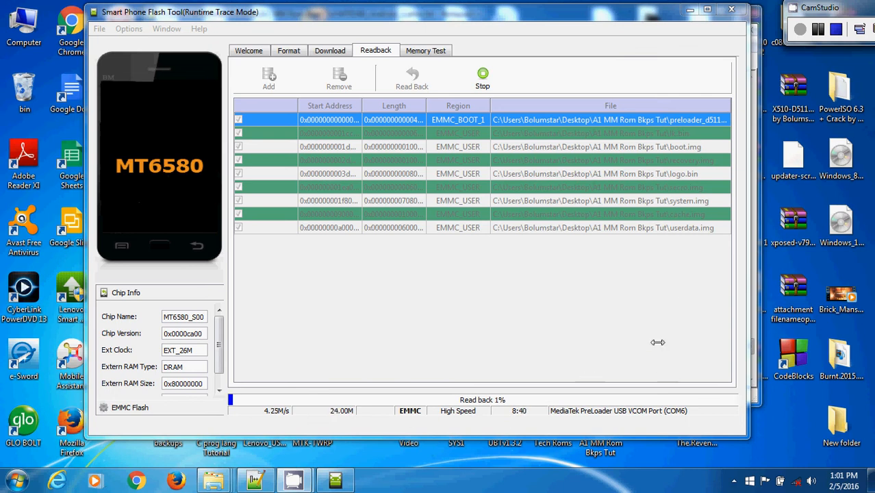
left_click(819, 32)
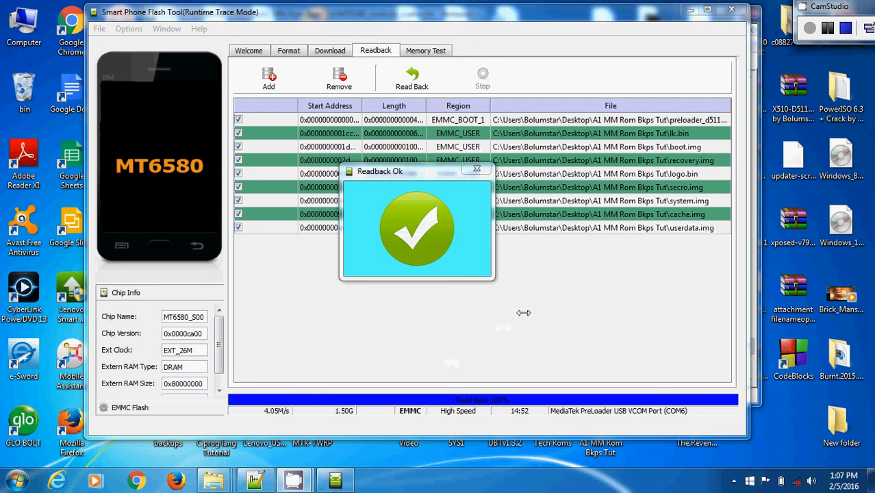
left_click(477, 168)
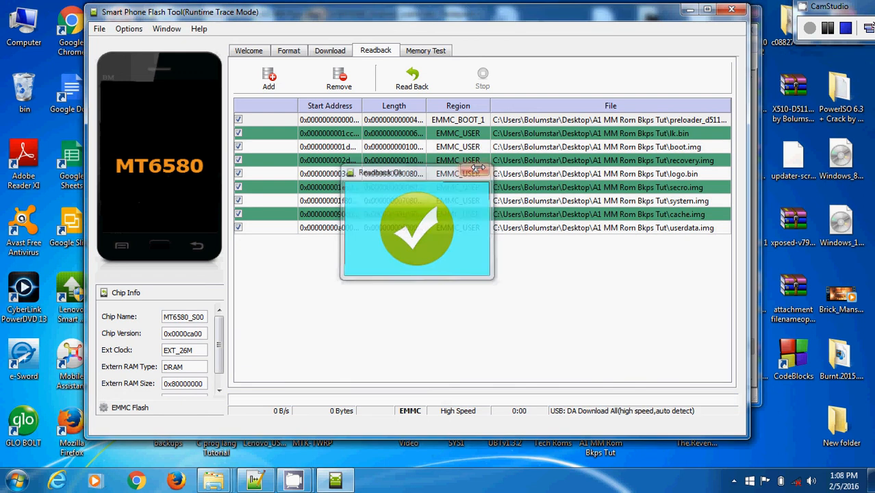
Close the flash tool, minimize Notepad++ and check the backup files in the A1 MM Rom Bkps Tut desktop folder
left_click(731, 9)
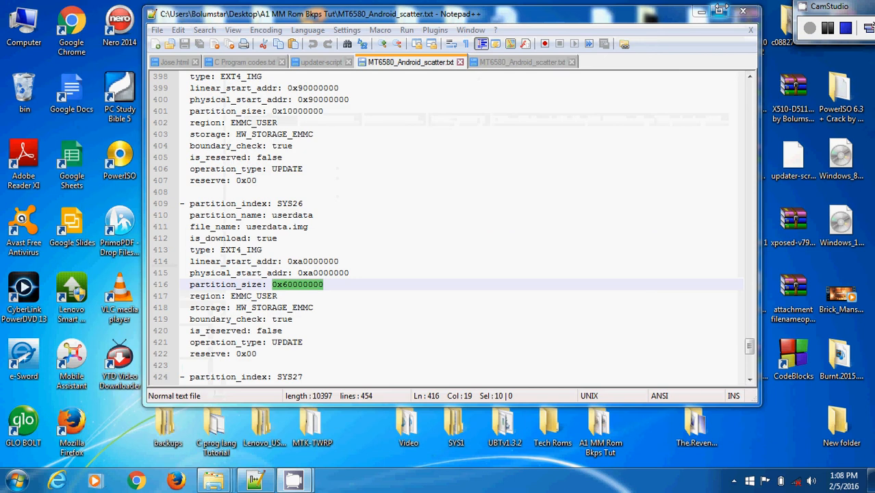
left_click(697, 13)
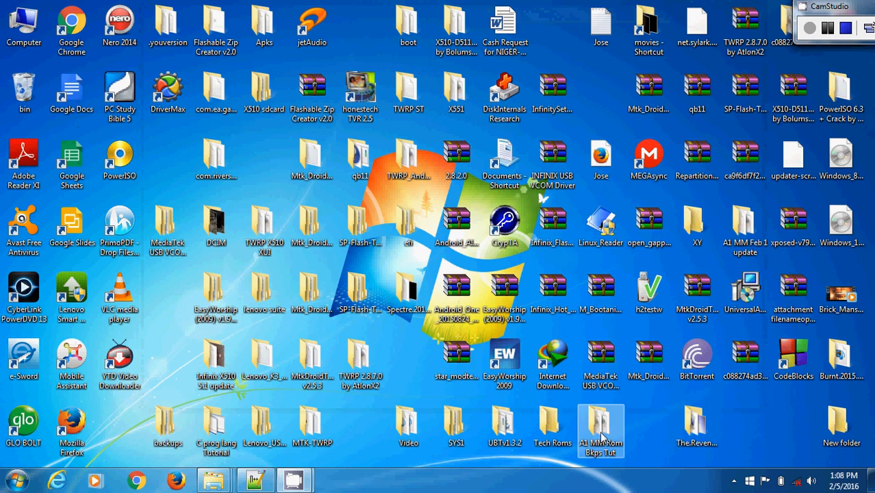
double_click(601, 432)
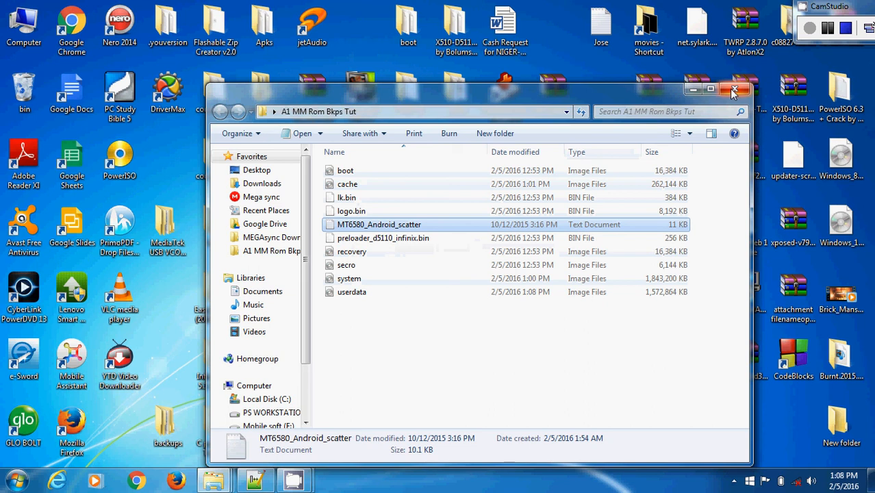
left_click(694, 89)
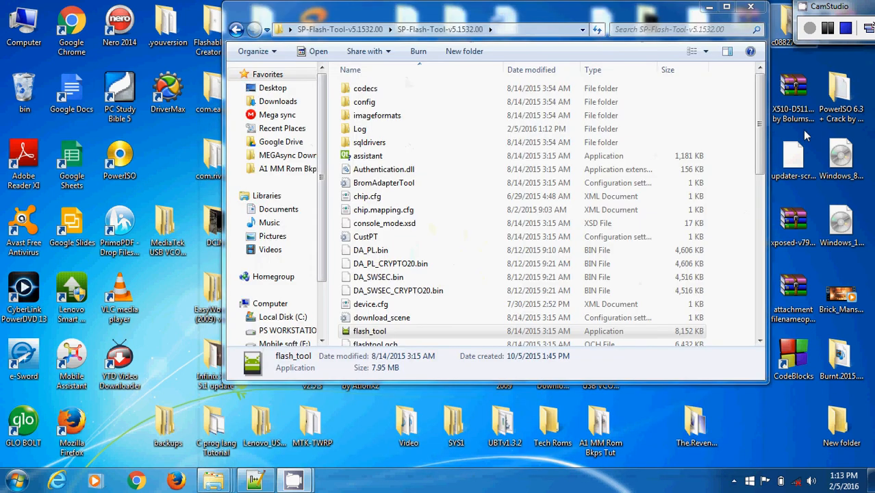
Run flash_tool as administrator from the SP-Flash-Tool-v5.1532.00 folder and review the download modes, keeping Download Only
right_click(381, 335)
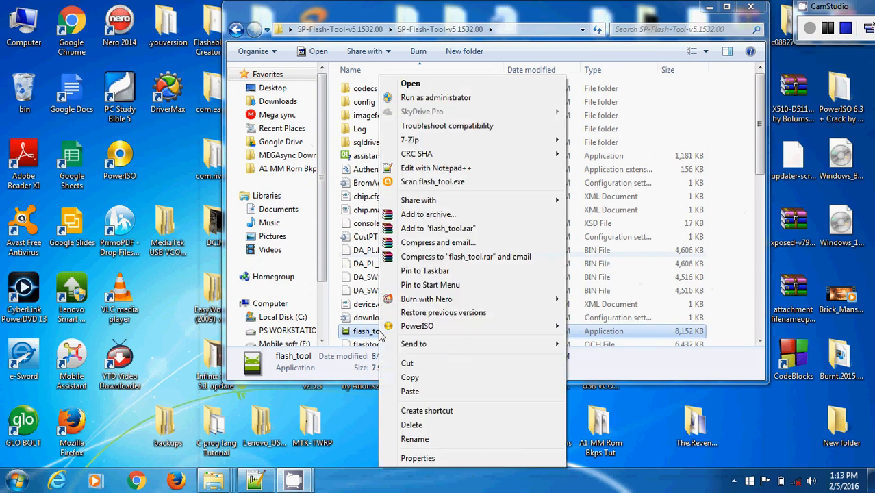
left_click(425, 98)
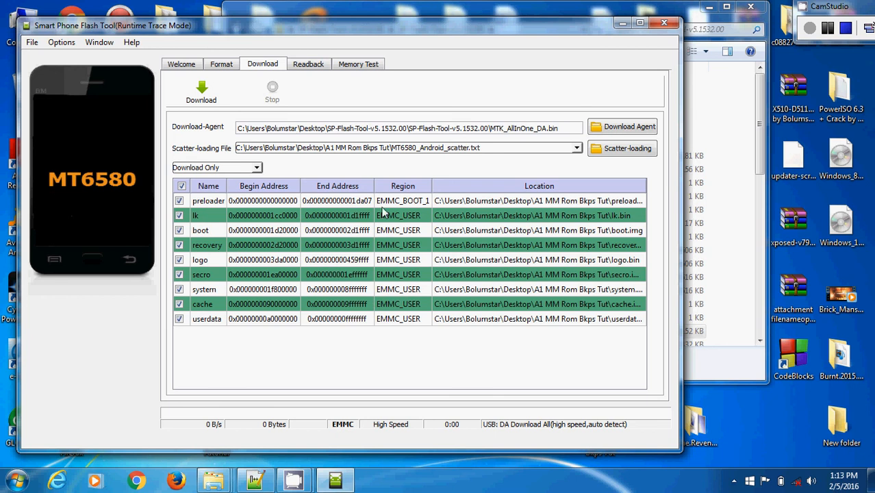
left_click(258, 169)
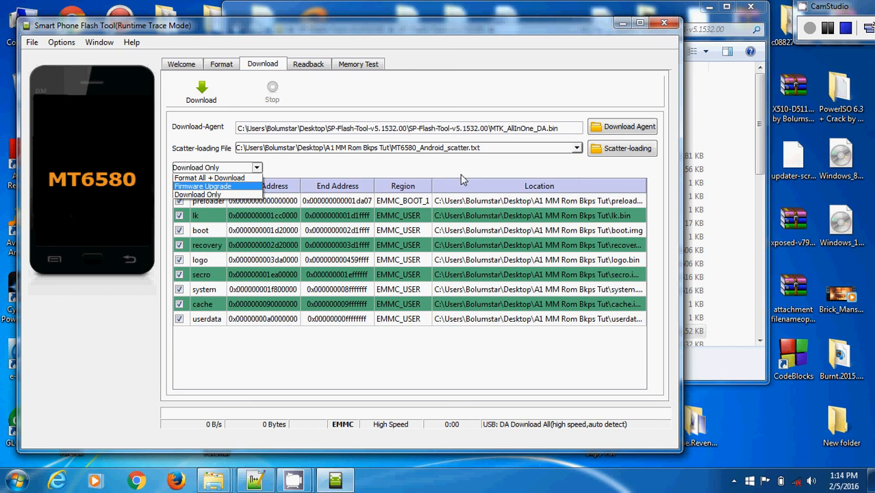
left_click(416, 176)
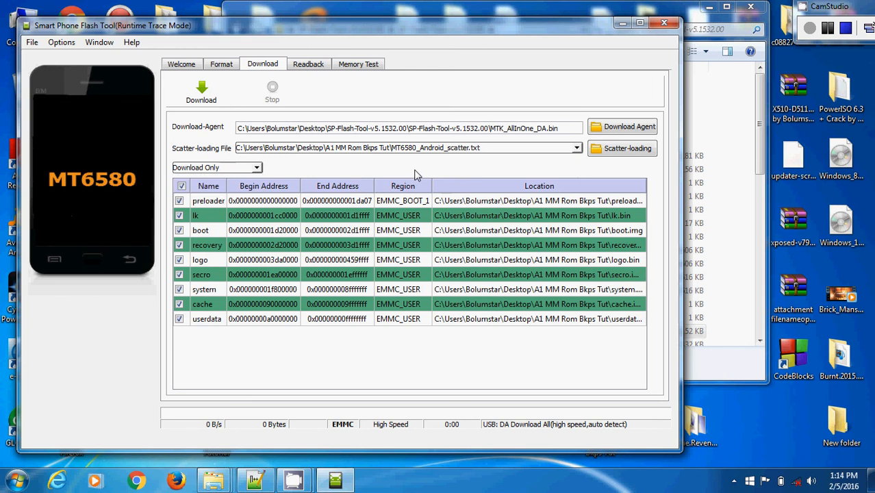